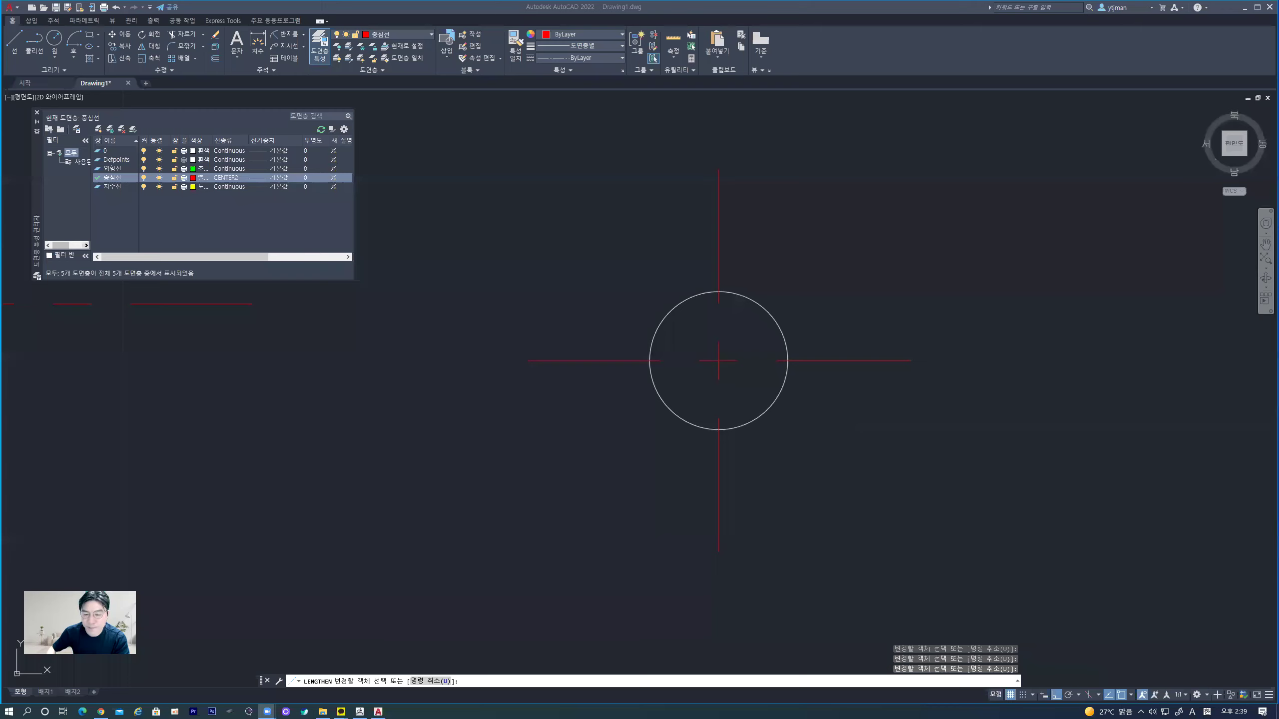
- Pan the drawing left and check the 외형선 layer colour without changing it
middle_click_drag(765, 289, 476, 338)
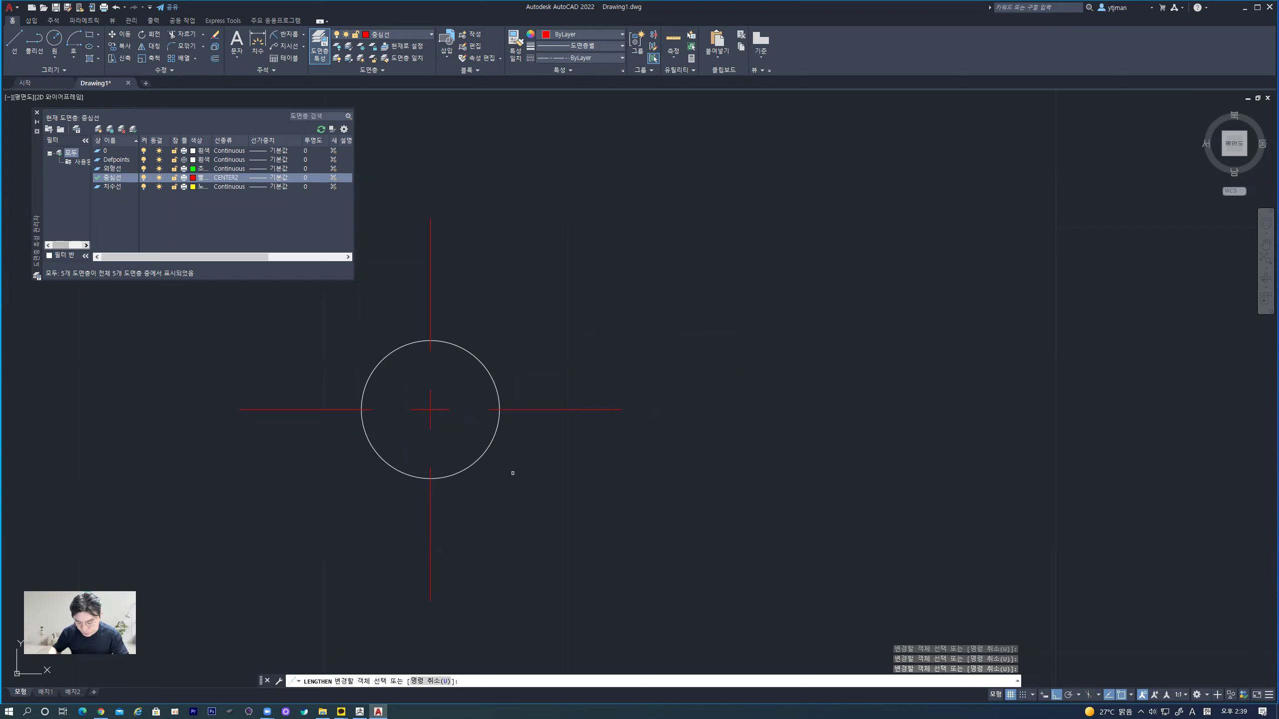
middle_click_drag(771, 294, 507, 410)
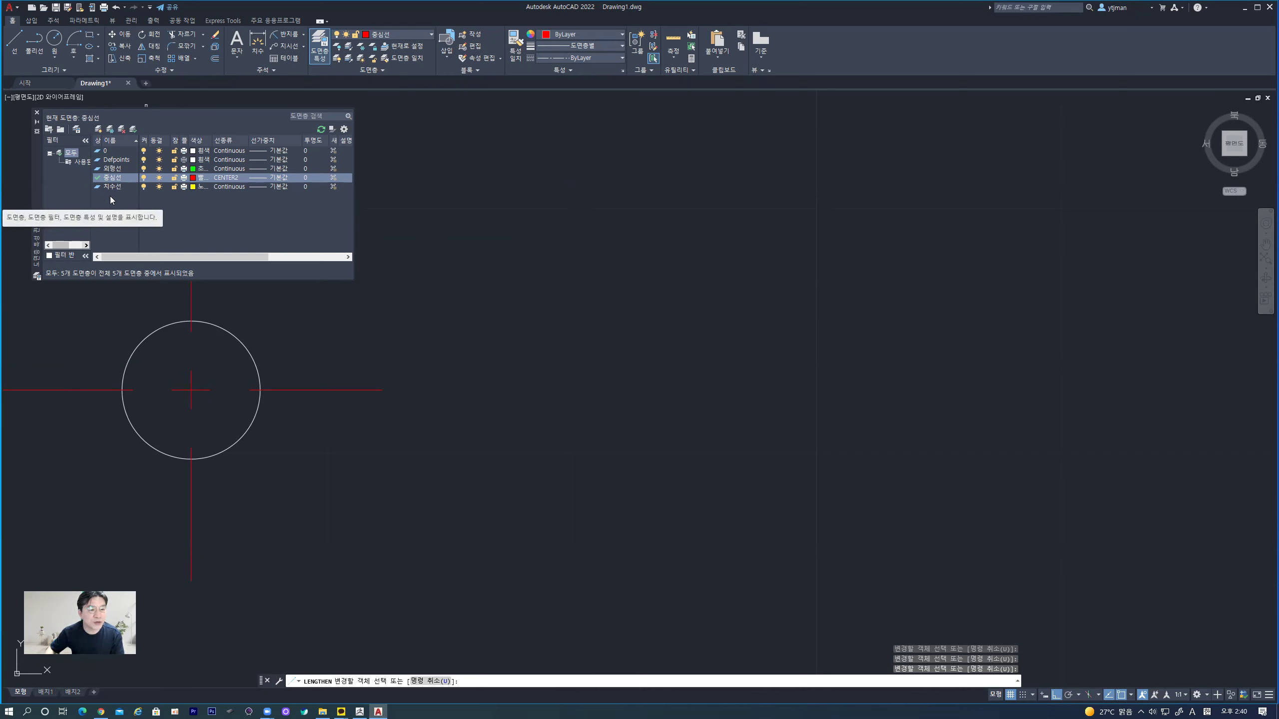
left_click(194, 169)
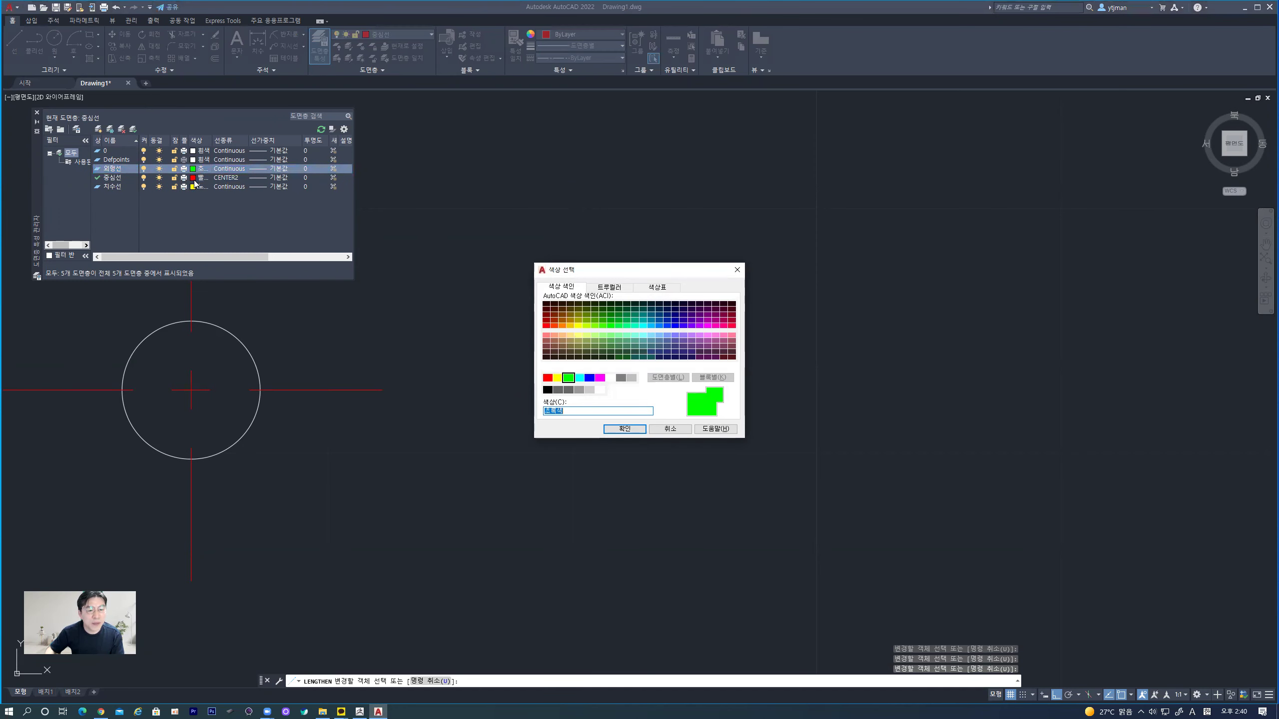
left_click(737, 269)
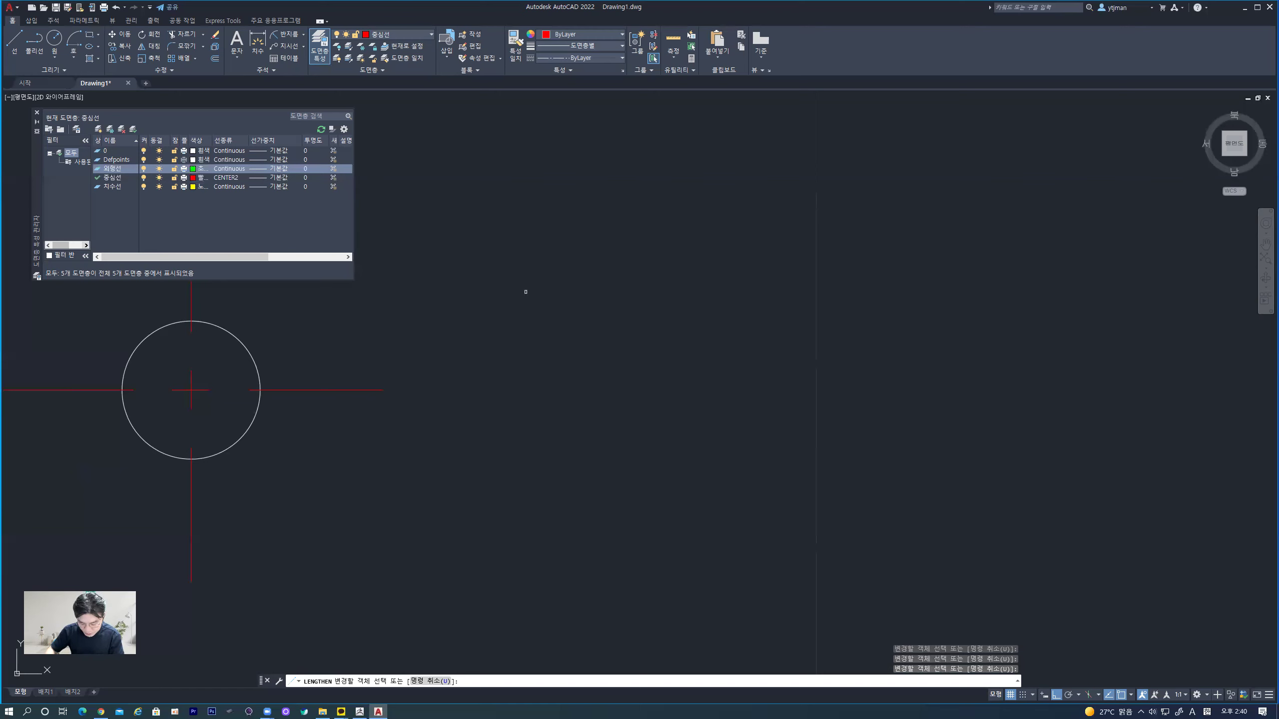
- Pan the circle toward the left edge of the view and start a new circle
middle_click_drag(510, 247, 437, 251)
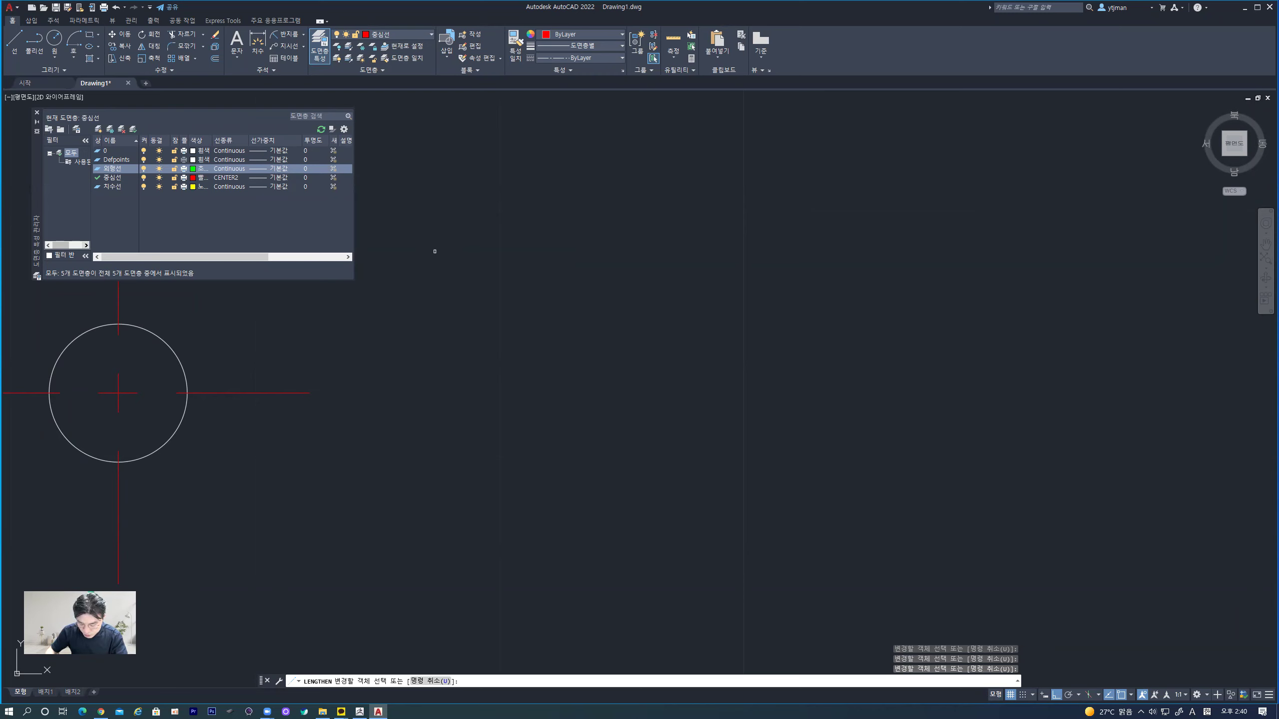
middle_click_drag(634, 368, 533, 360)
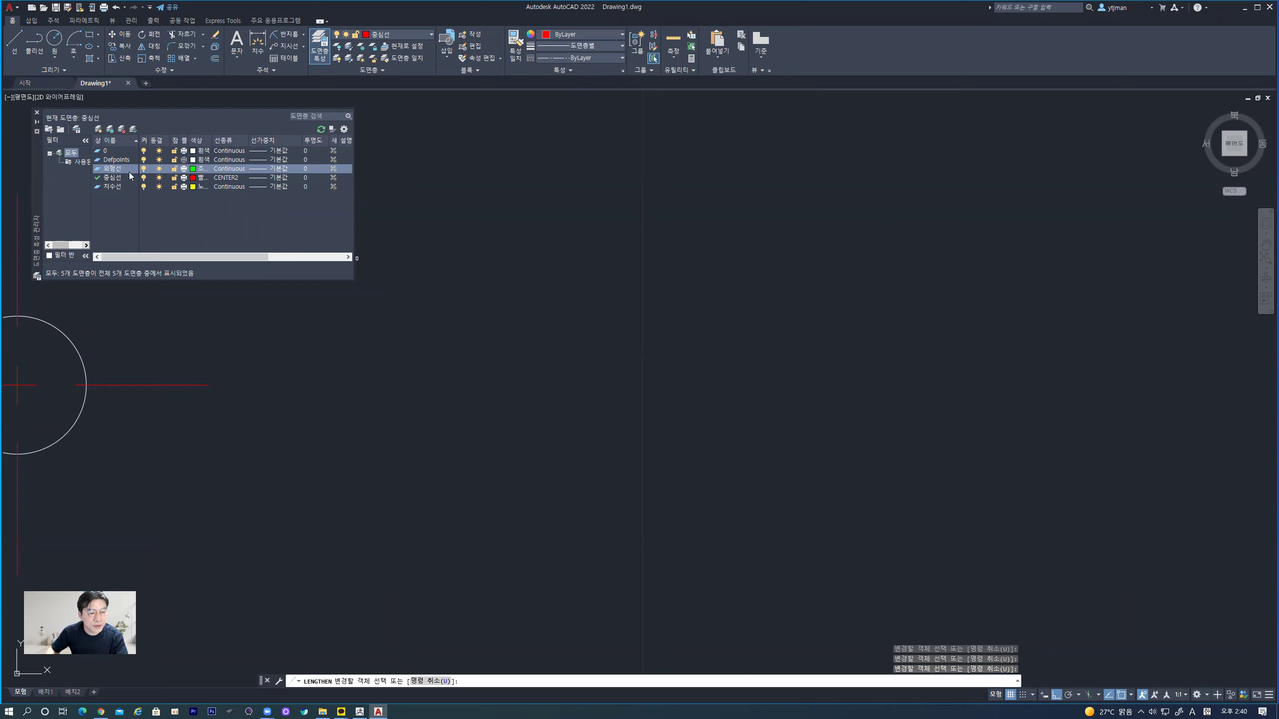
middle_click_drag(535, 402, 532, 403)
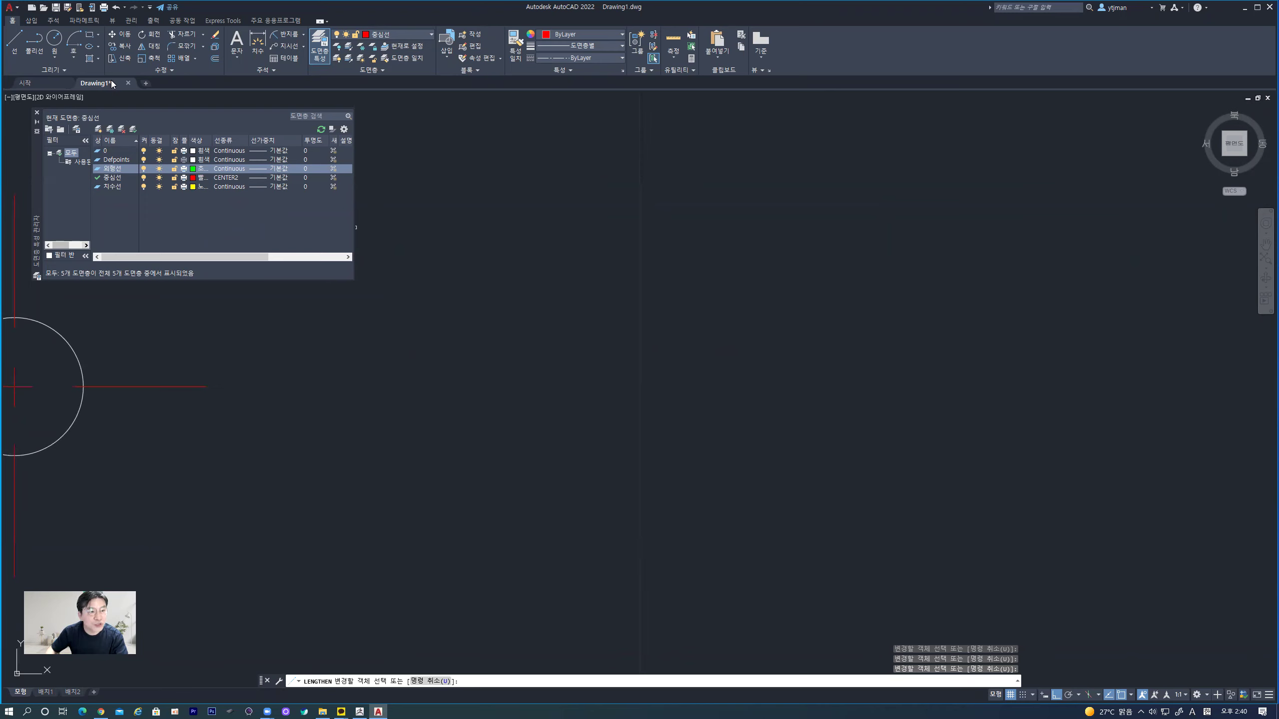
left_click(60, 41)
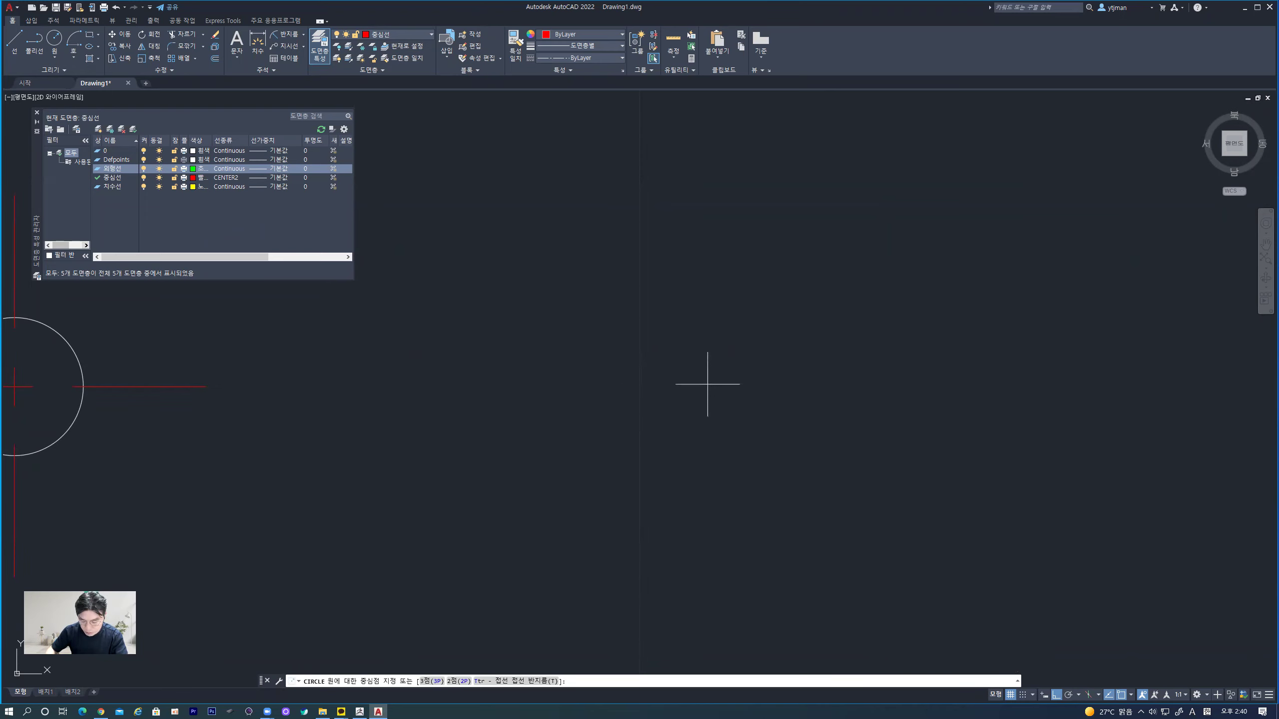
- Turn on object snap tracking and draw a radius-84 circle right of the original circle
left_click(1046, 696)
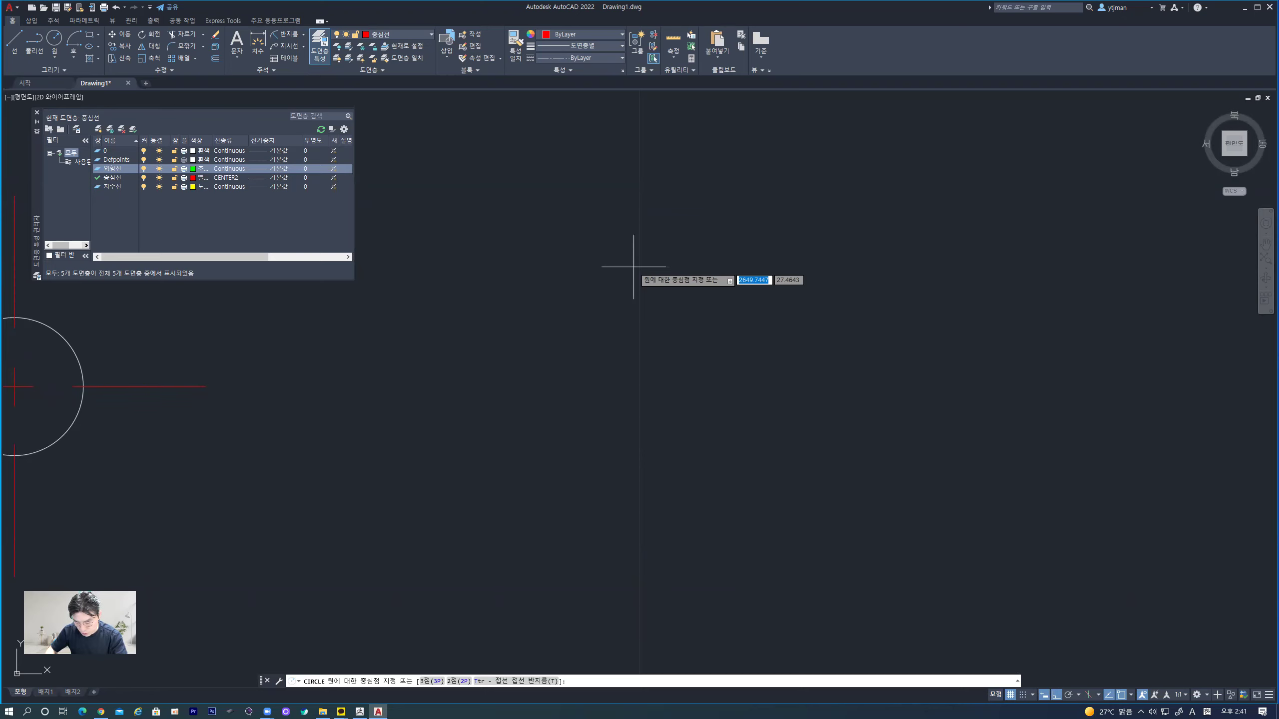
left_click(670, 332)
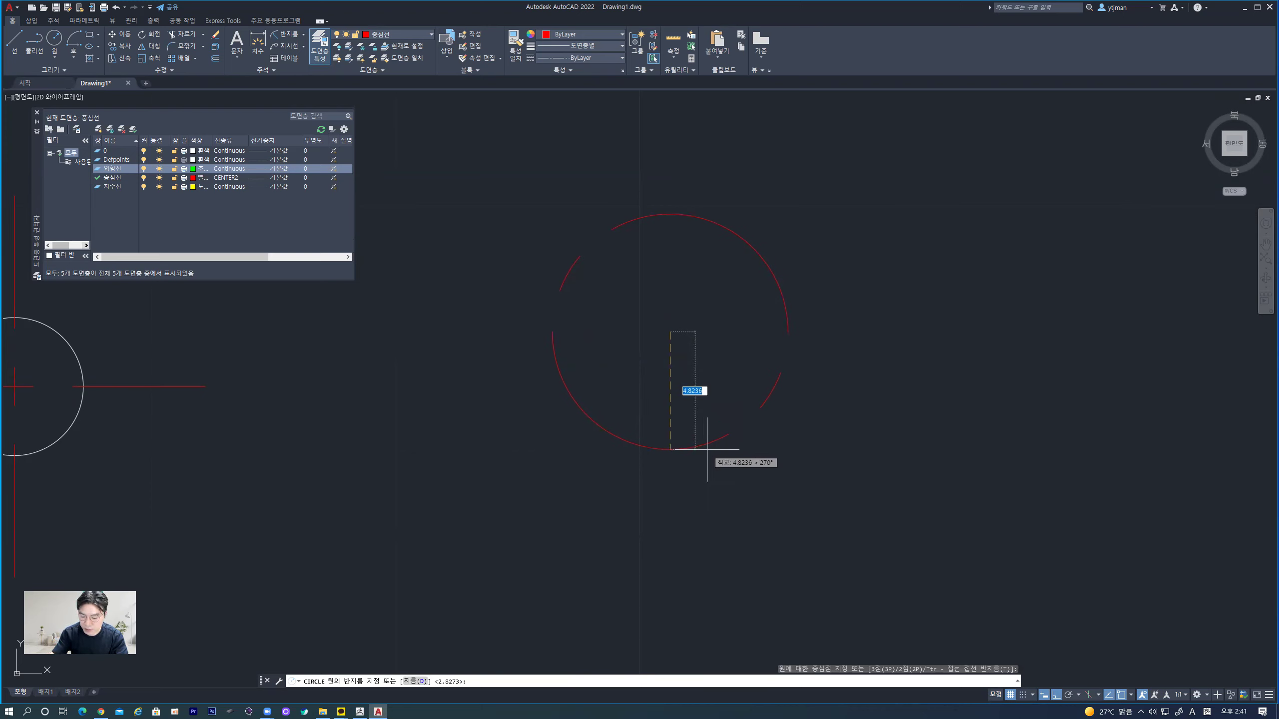
type("84")
key("Return")
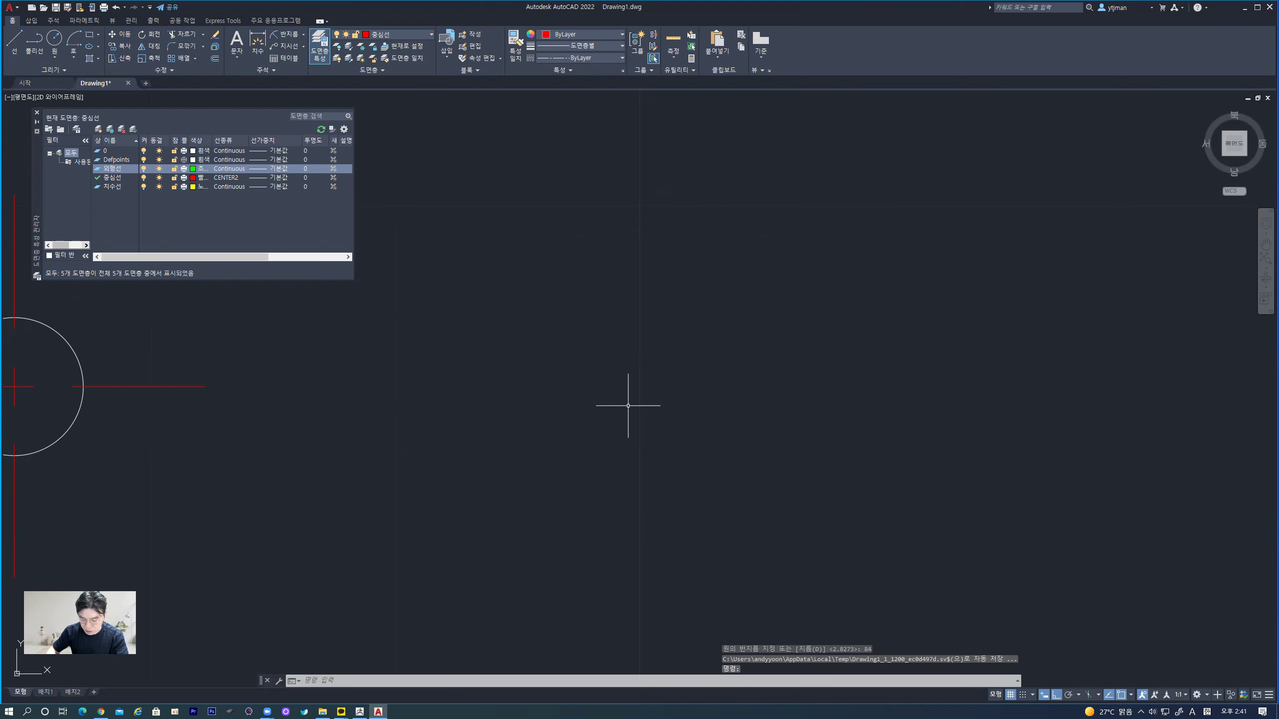
scroll(628, 406, "down", 4)
scroll(629, 408, "down", 4)
scroll(625, 407, "down", 3)
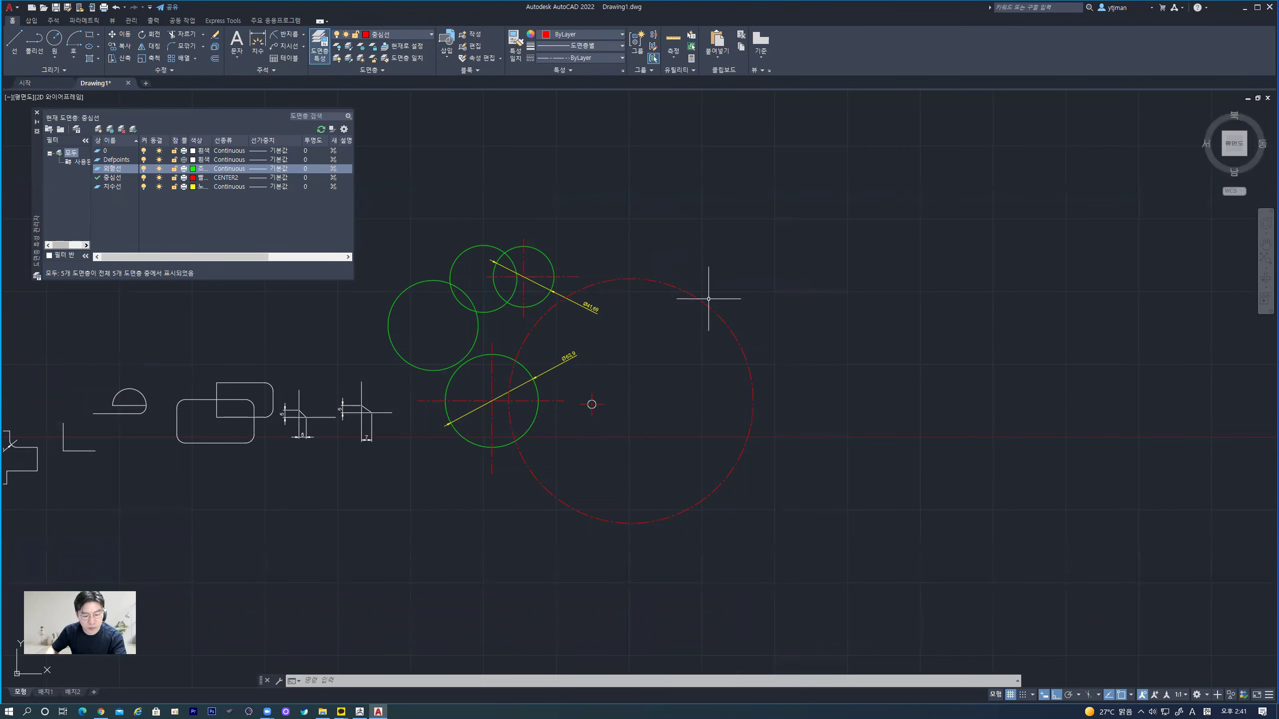
- Undo the zoom and draw a centre-diameter circle with diameter 84
key("ctrl+z")
left_click(55, 57)
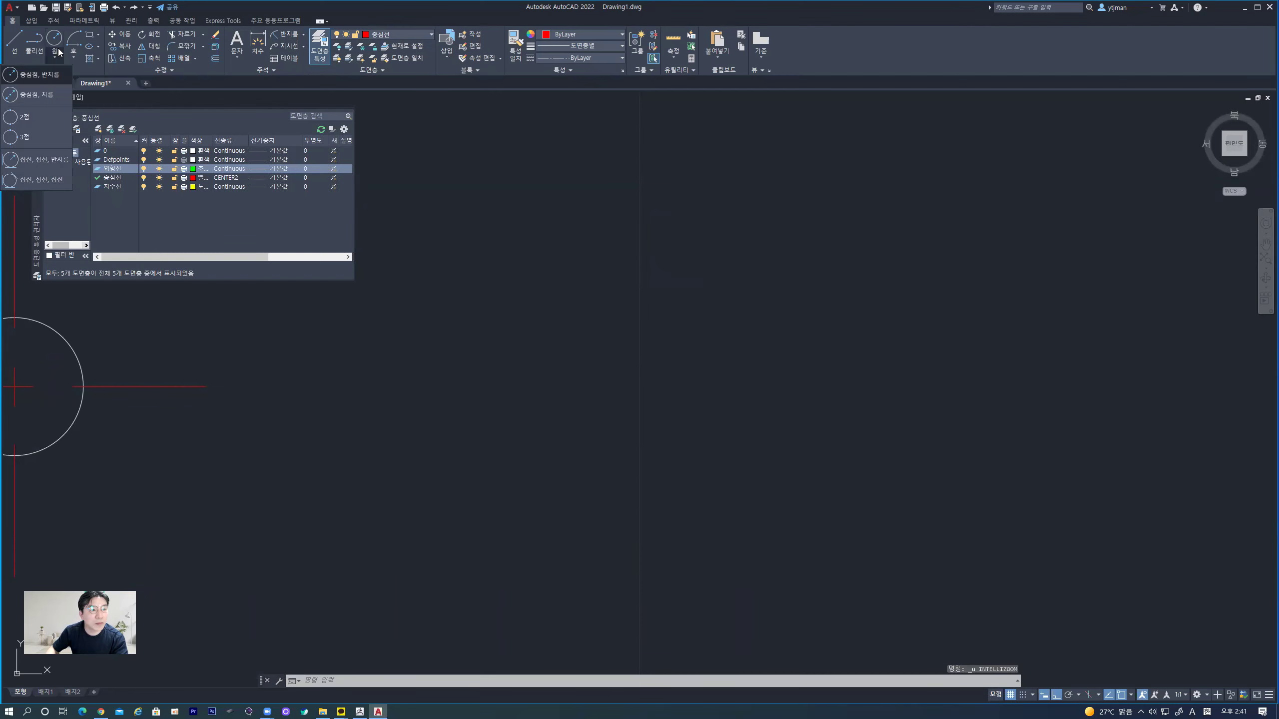
left_click(43, 95)
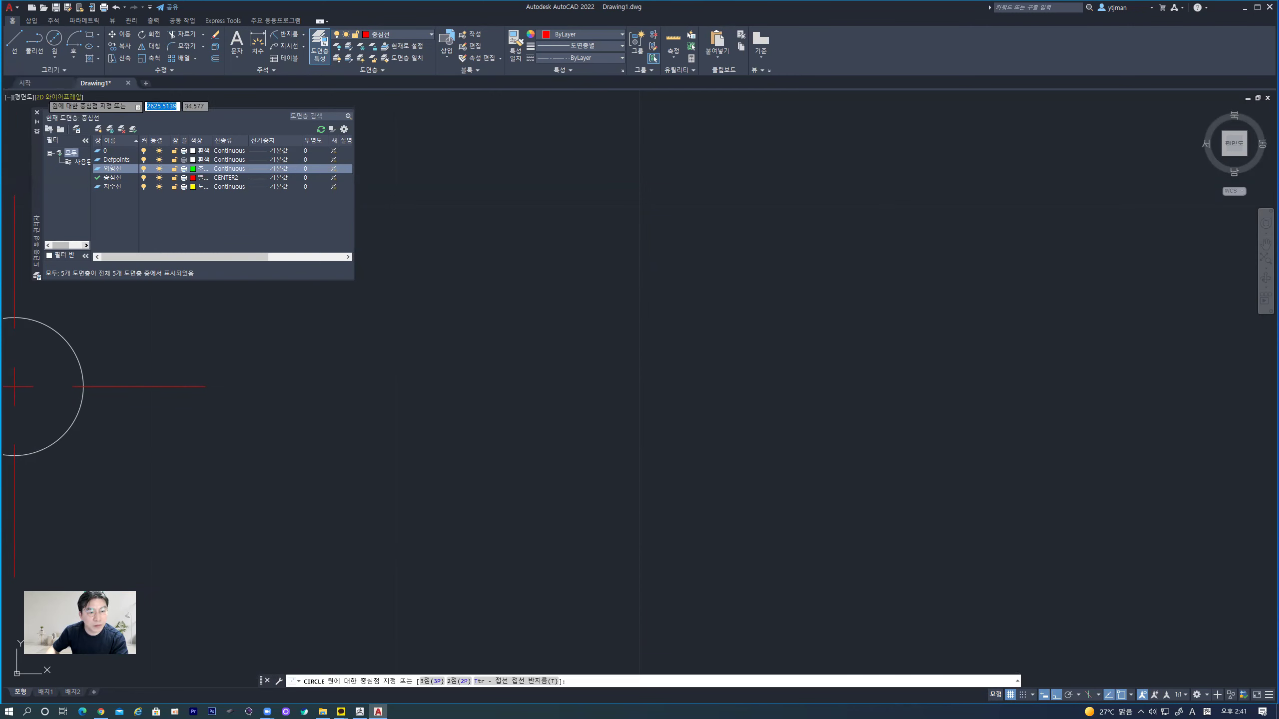
scroll(658, 314, "up", 3)
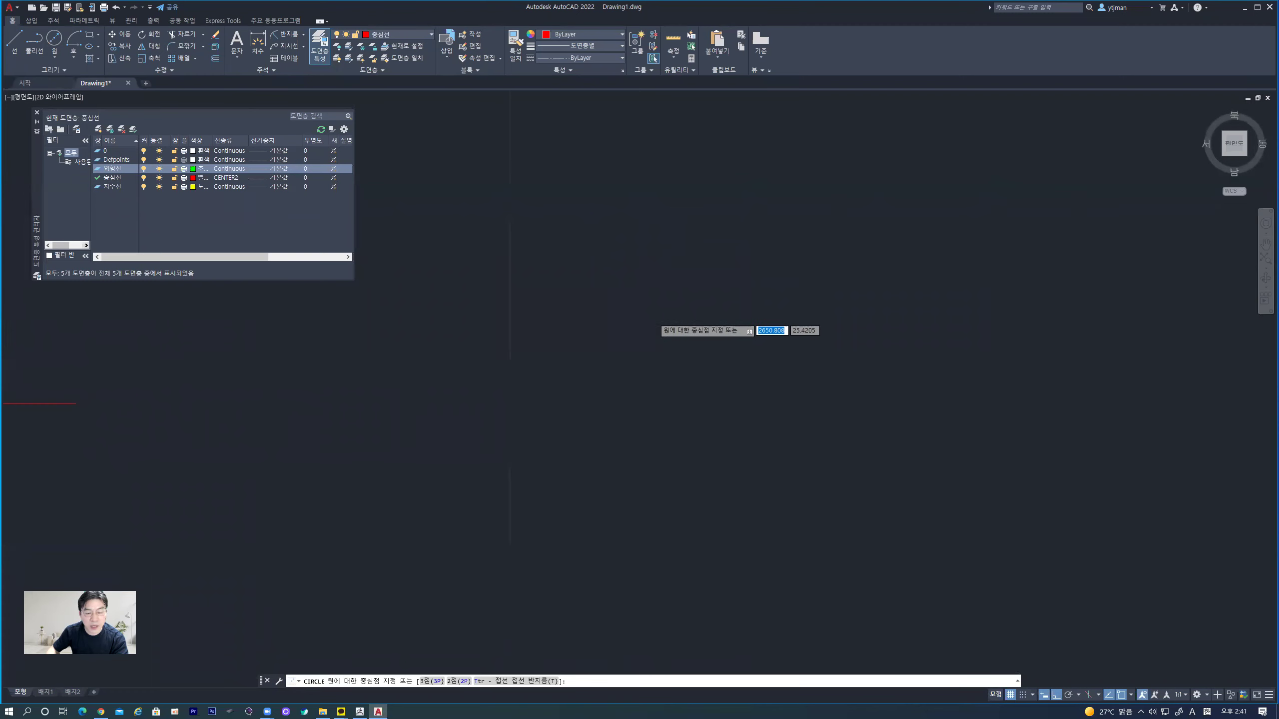
left_click(682, 365)
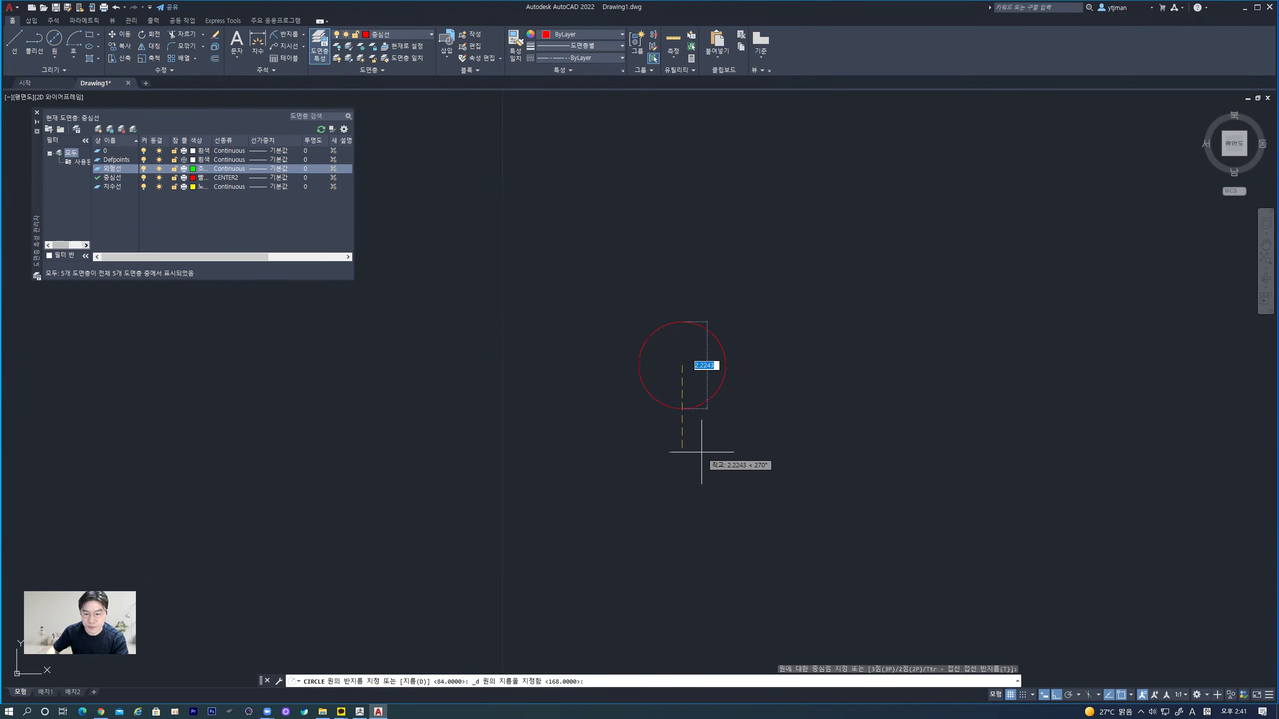
type("84")
key("Return")
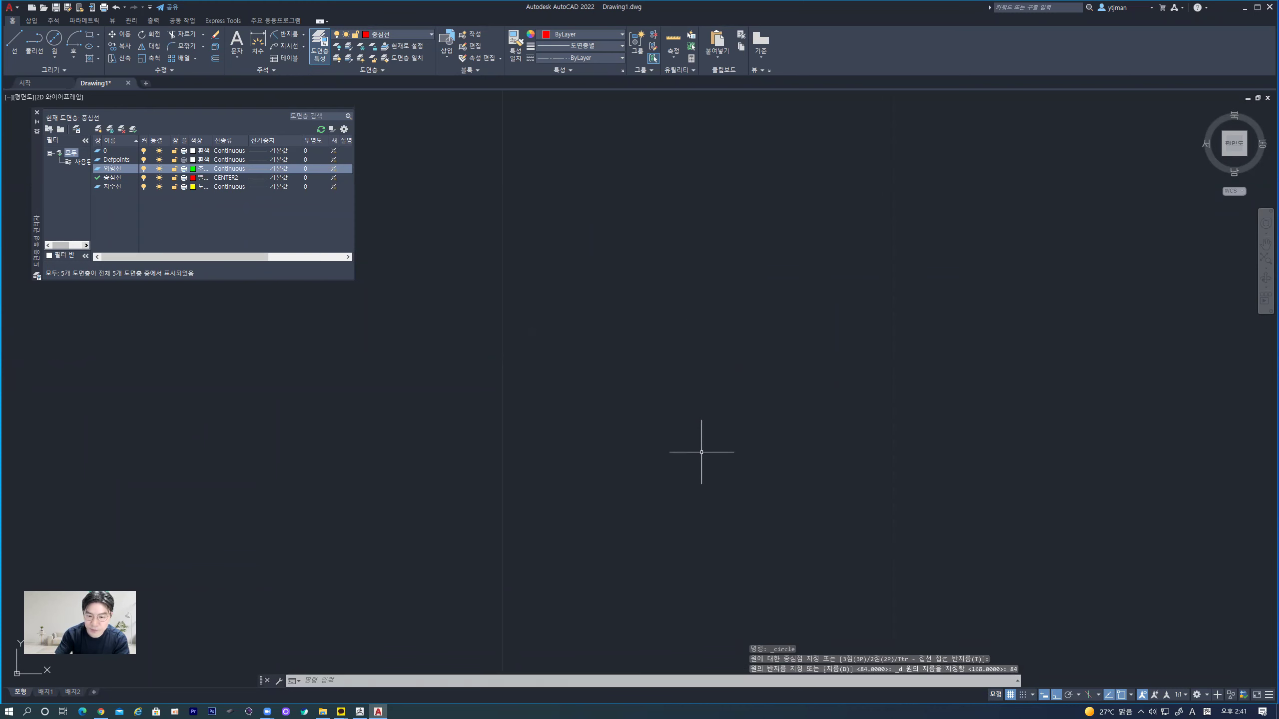
scroll(717, 469, "down", 3)
scroll(717, 469, "down", 3)
scroll(713, 458, "down", 2)
- Erase the two red circles, then the 19 green circles, dimensions and centre lines
middle_click_drag(713, 459, 579, 446)
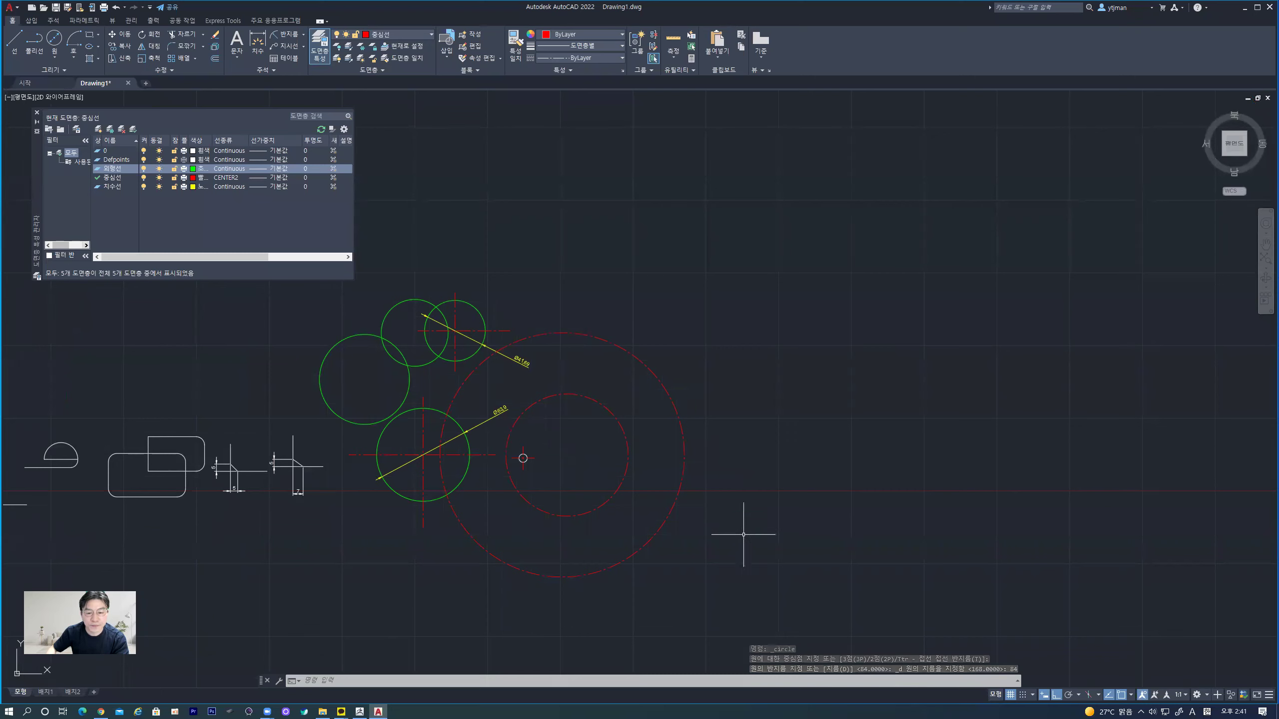
left_click(726, 518)
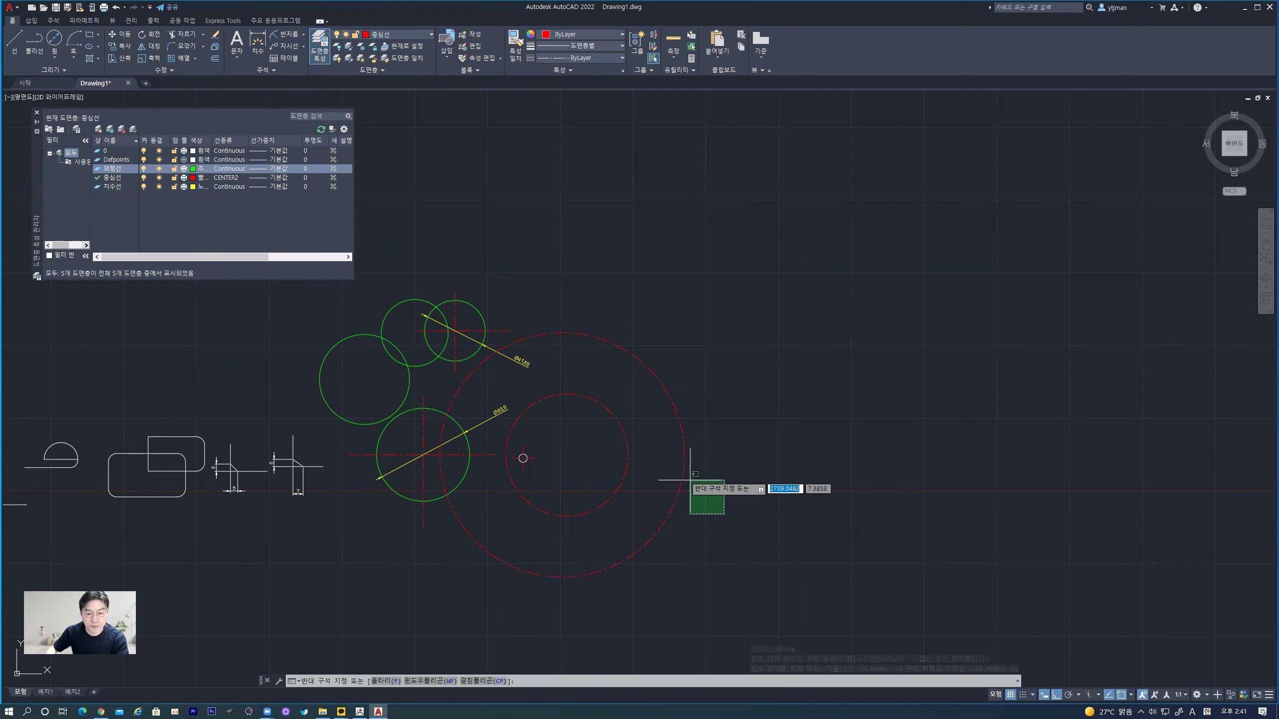
left_click(588, 383)
key("Delete")
left_click(701, 556)
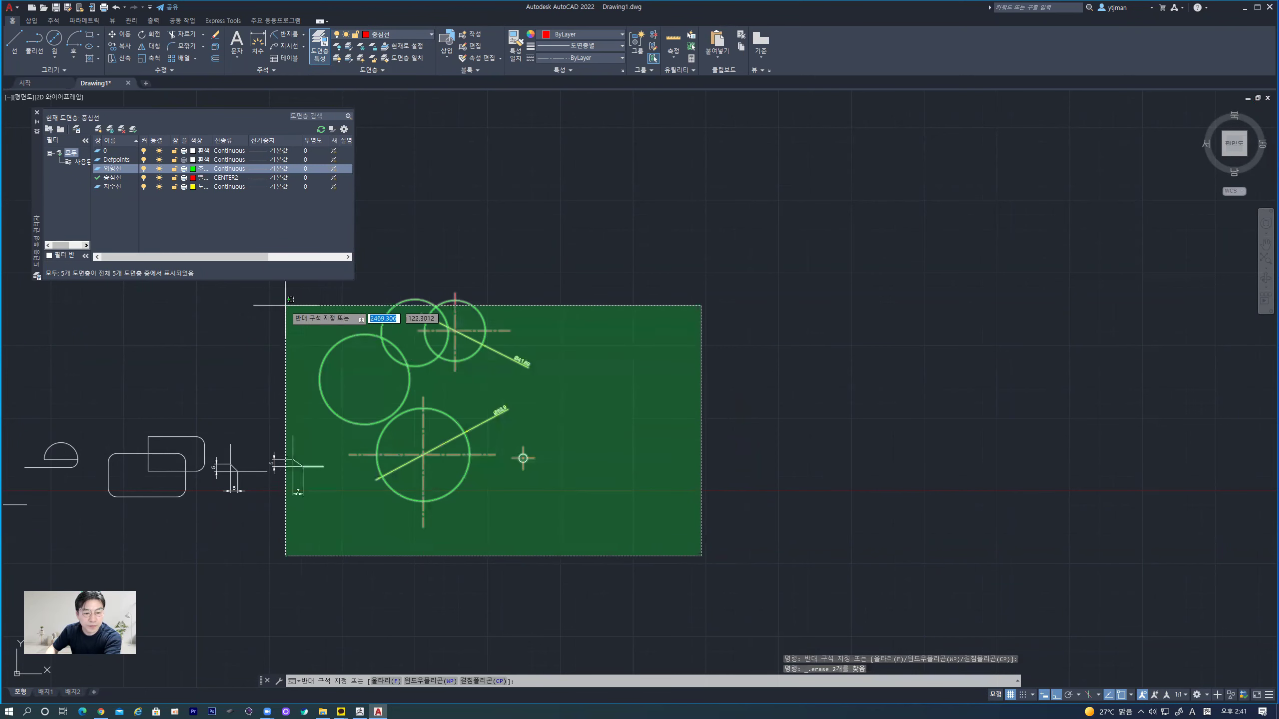
left_click(255, 298)
key("Delete")
middle_click_drag(405, 447, 425, 467)
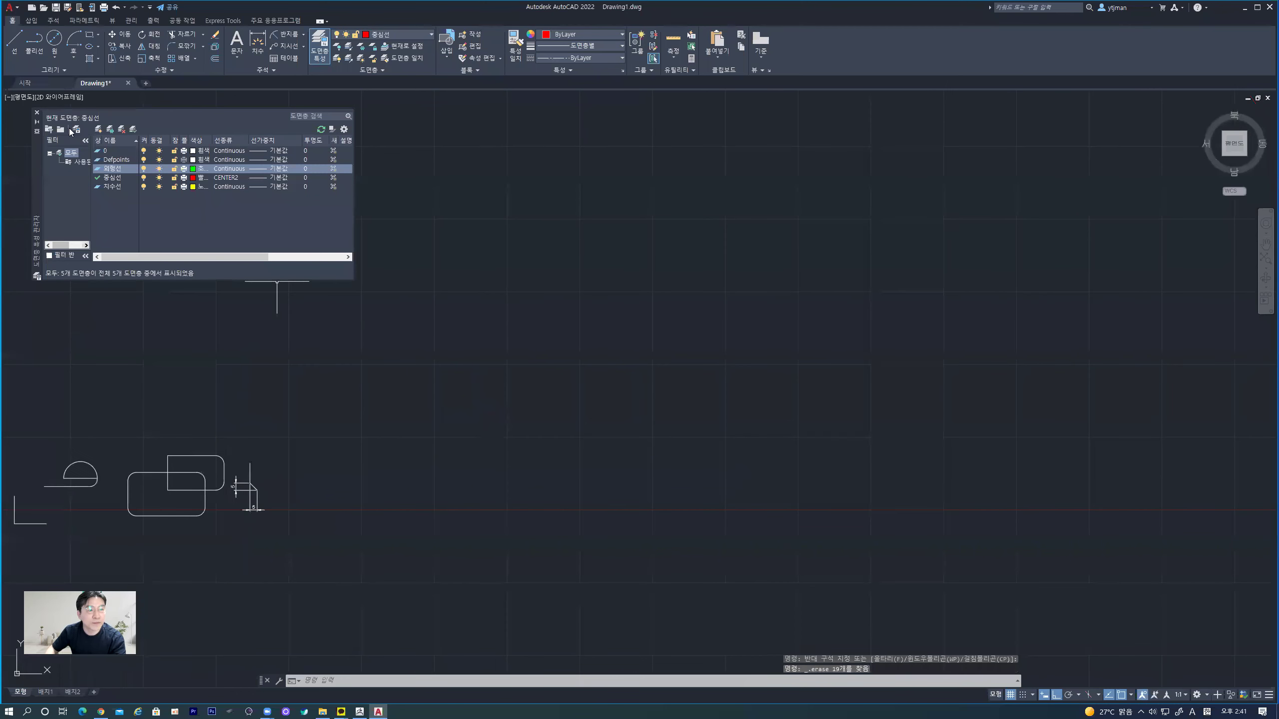
left_click(59, 39)
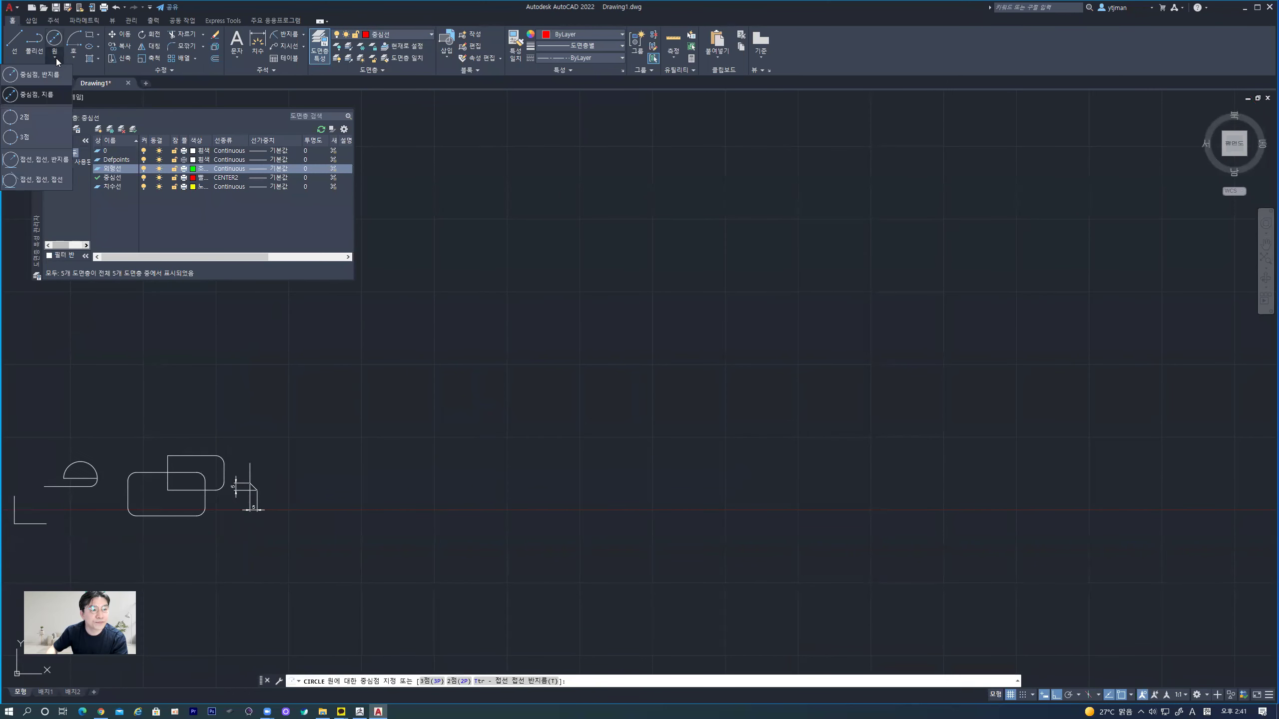
- Draw a centre-diameter circle of diameter 84 beside the remaining sketches
left_click(49, 93)
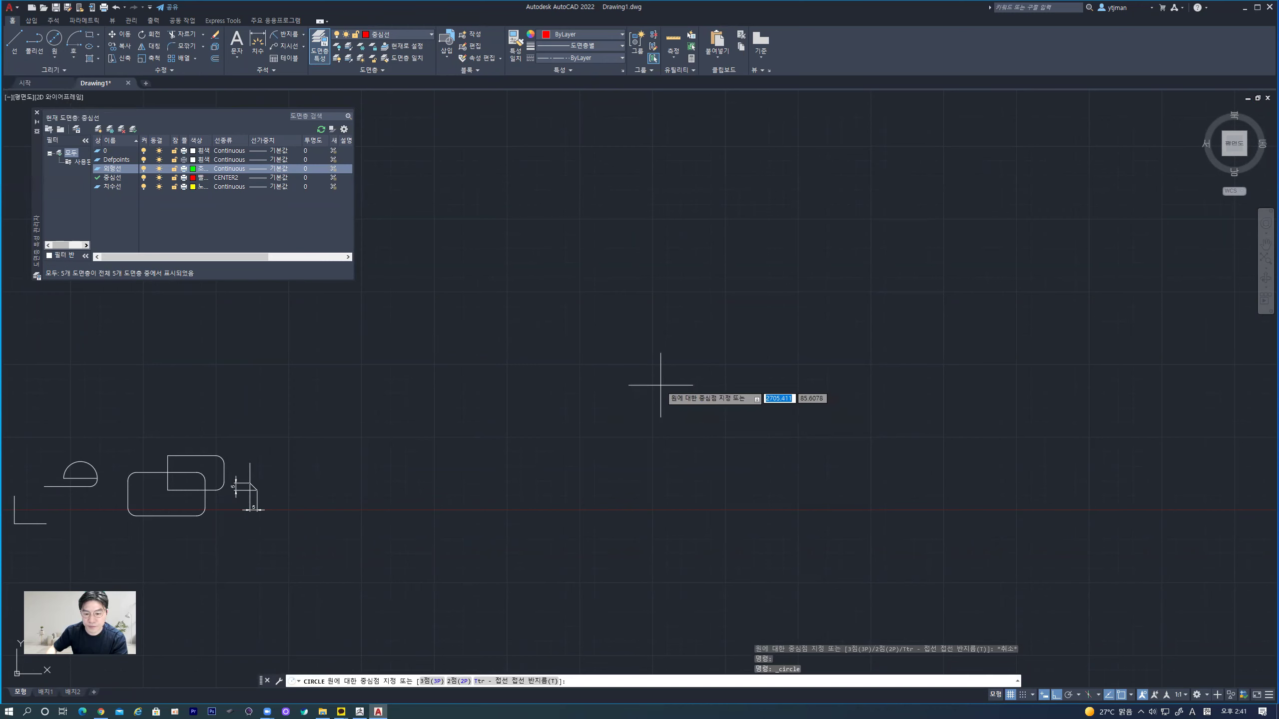
left_click(661, 386)
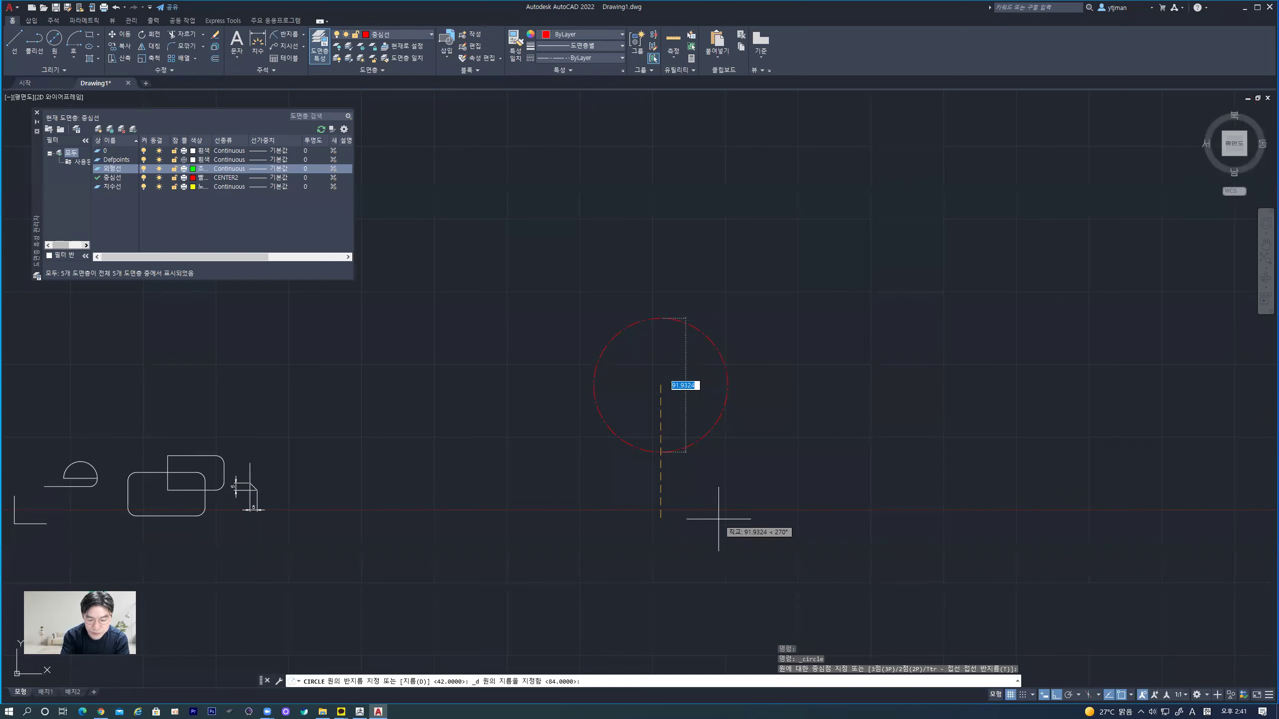
type("84")
key("Return")
scroll(620, 359, "up", 1)
scroll(652, 352, "up", 5)
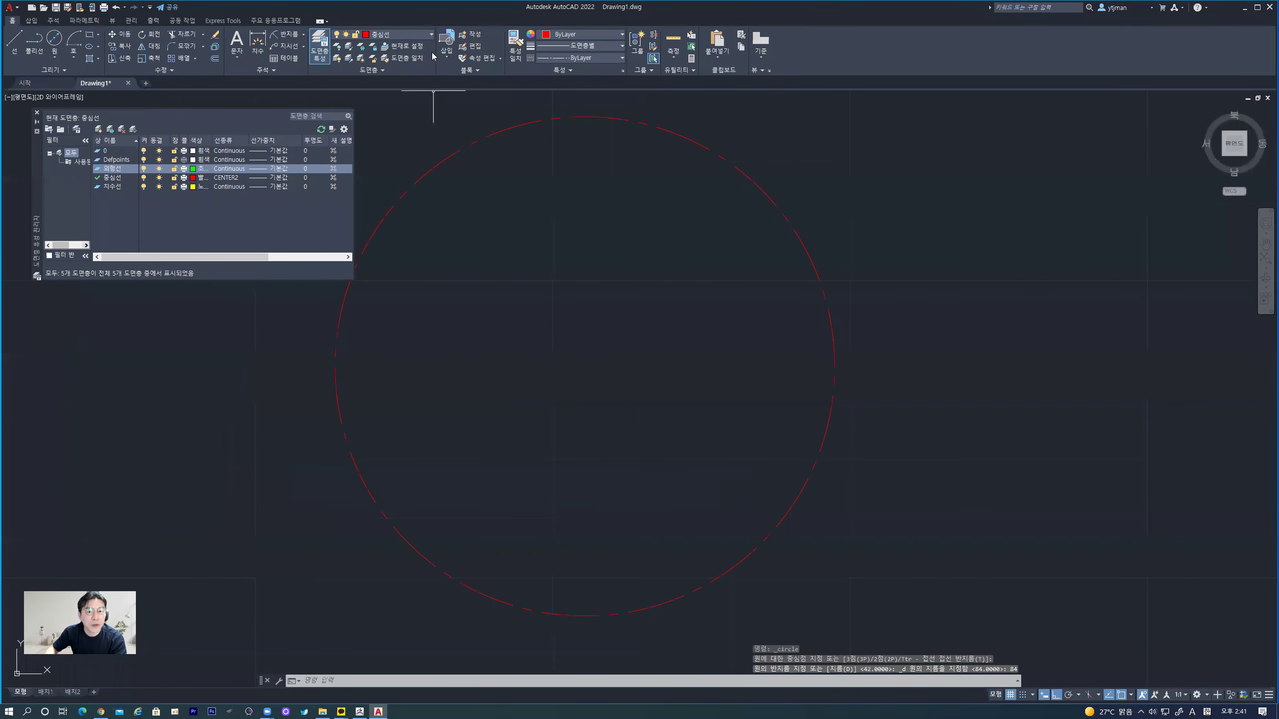
left_click(432, 35)
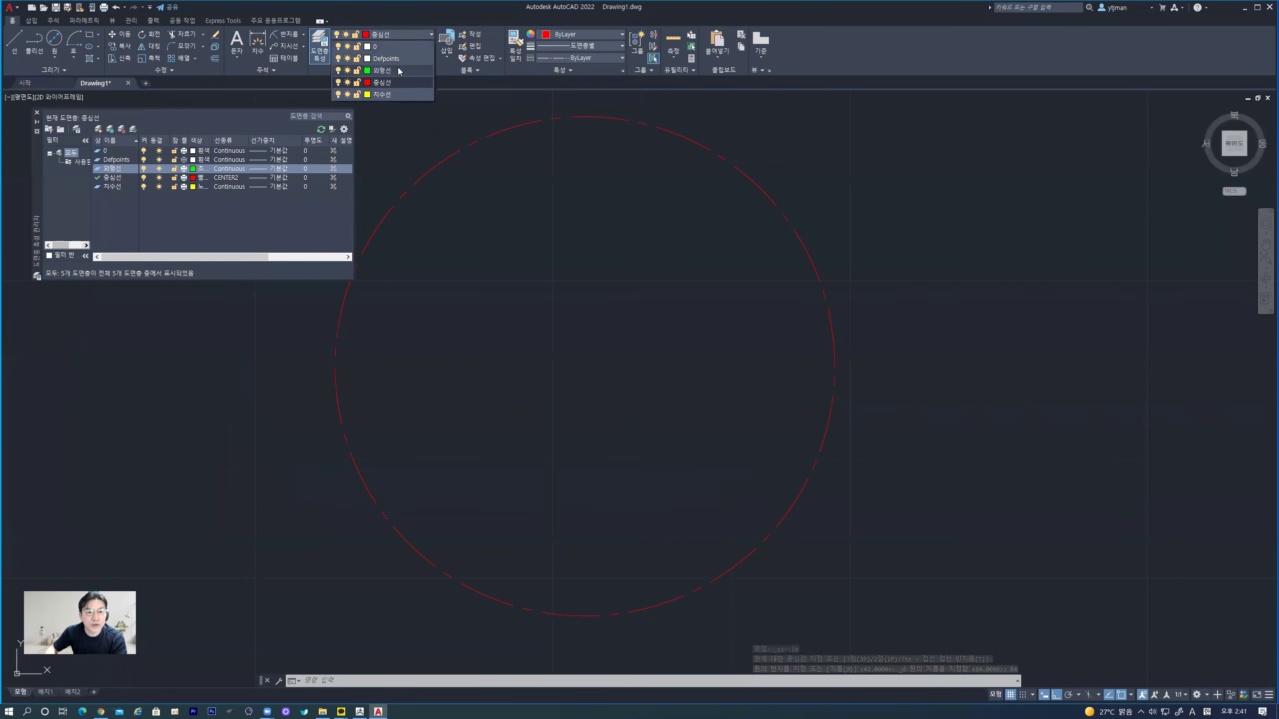
- Make 외형선 current and move the diameter-84 circle onto the 외형선 layer
left_click(382, 63)
left_click(663, 127)
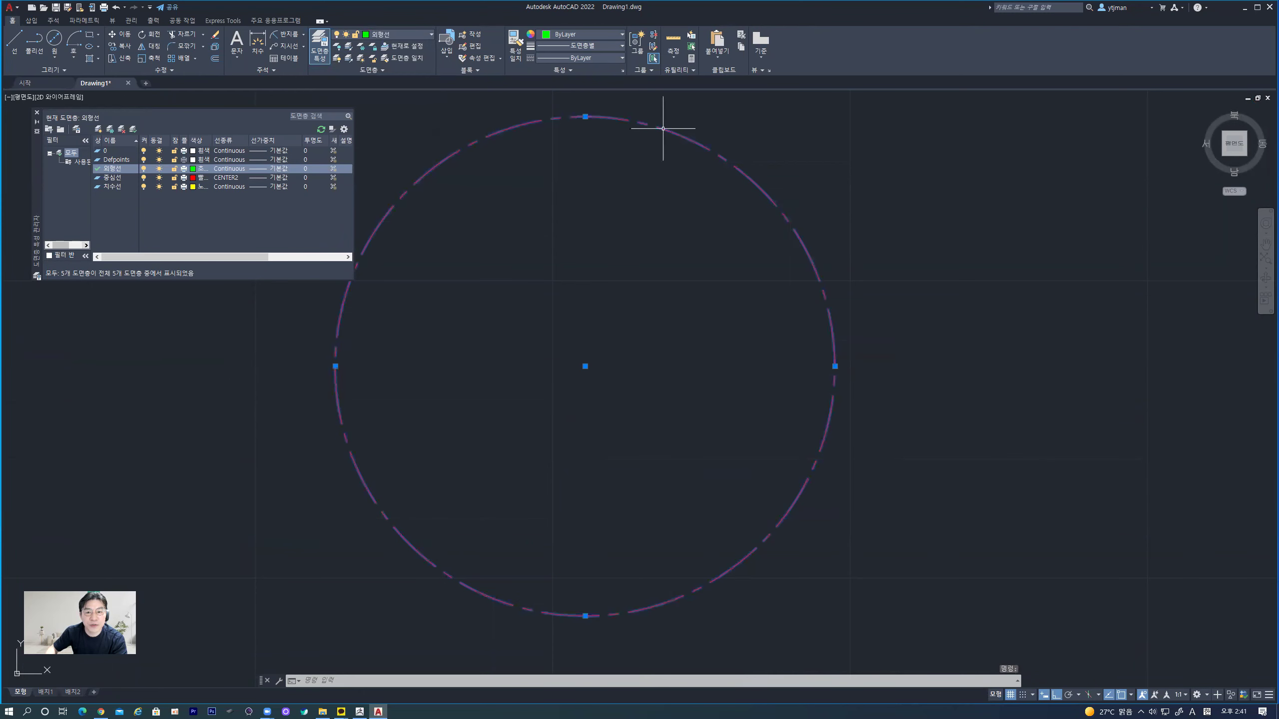
left_click(431, 34)
left_click(404, 67)
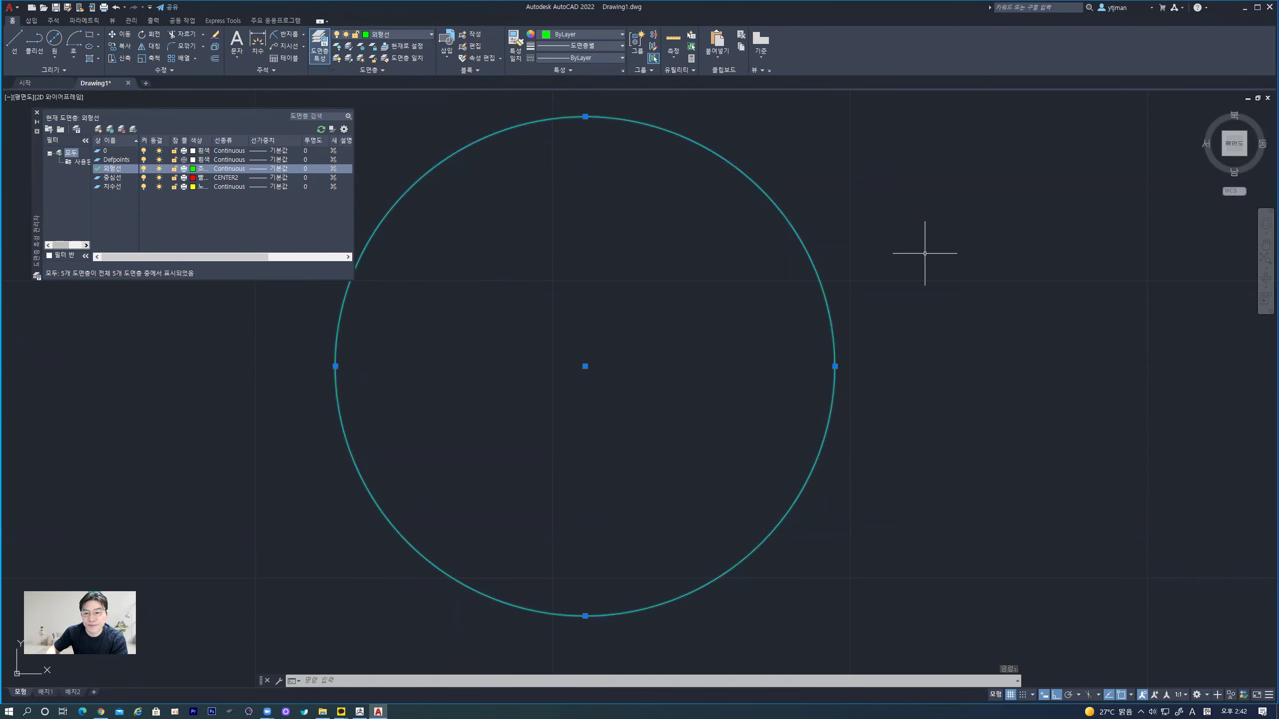
left_click(948, 373)
left_click(910, 319)
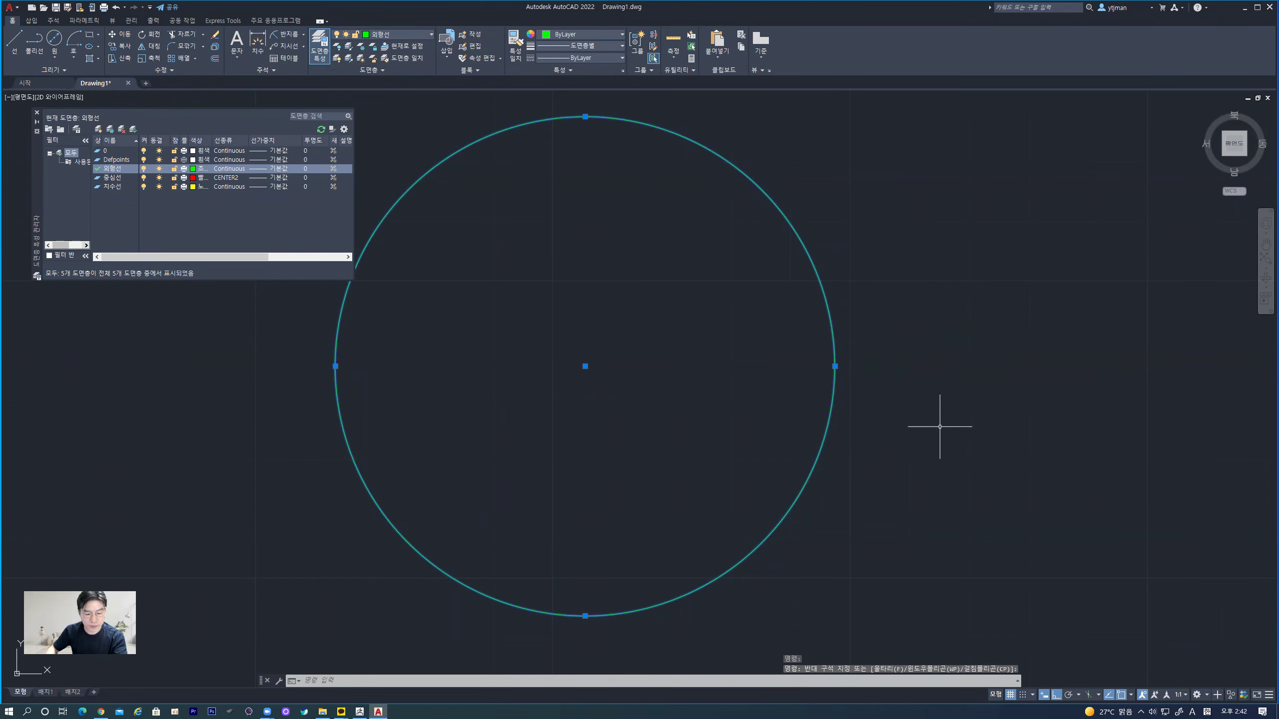
key("Escape")
- Set the 중심선 centre-line layer as the current layer
middle_click_drag(887, 433, 905, 416)
scroll(905, 417, "down", 2)
middle_click_drag(866, 380, 769, 343)
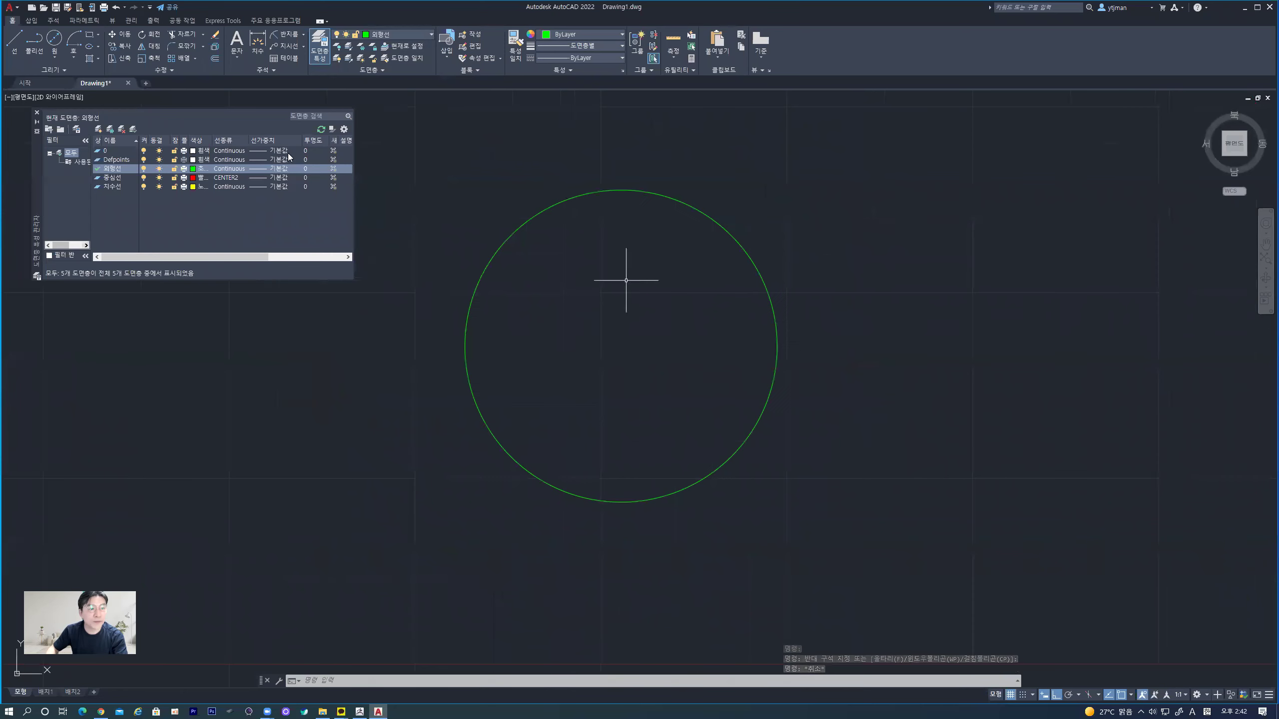
double_click(99, 180)
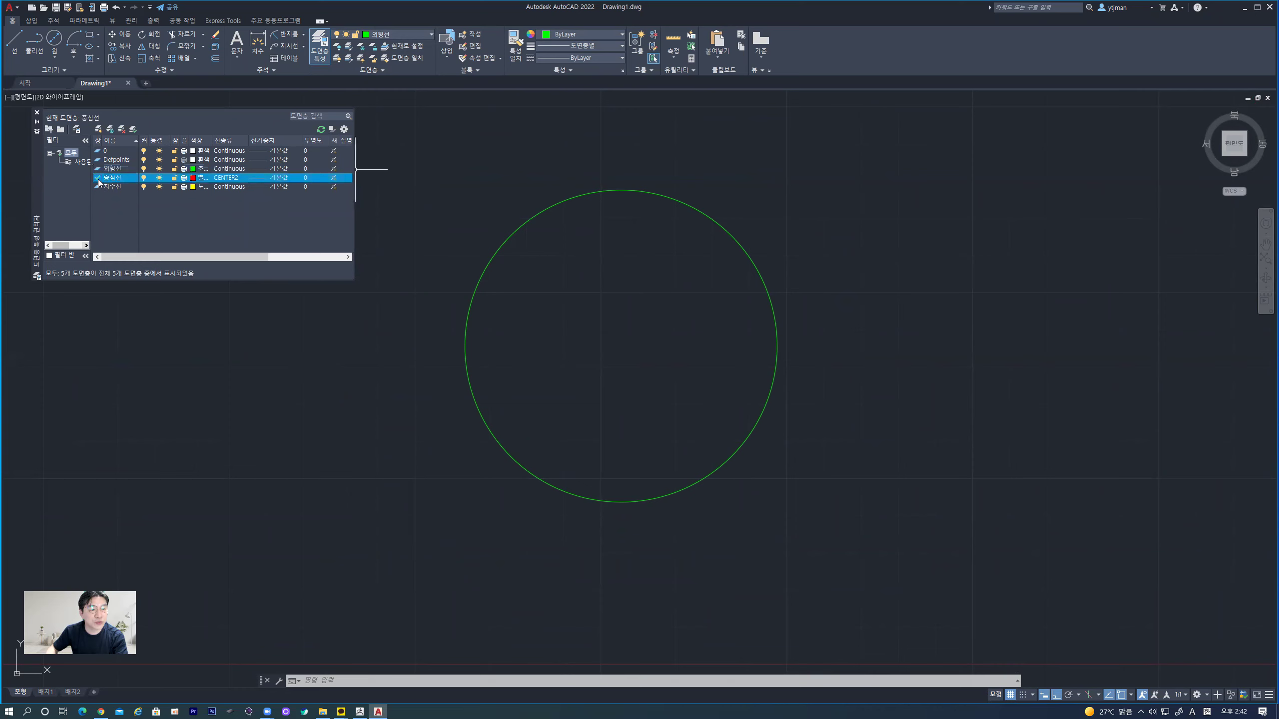
- Draw a vertical centre line through the circle's centre, from above to below it
left_click(24, 45)
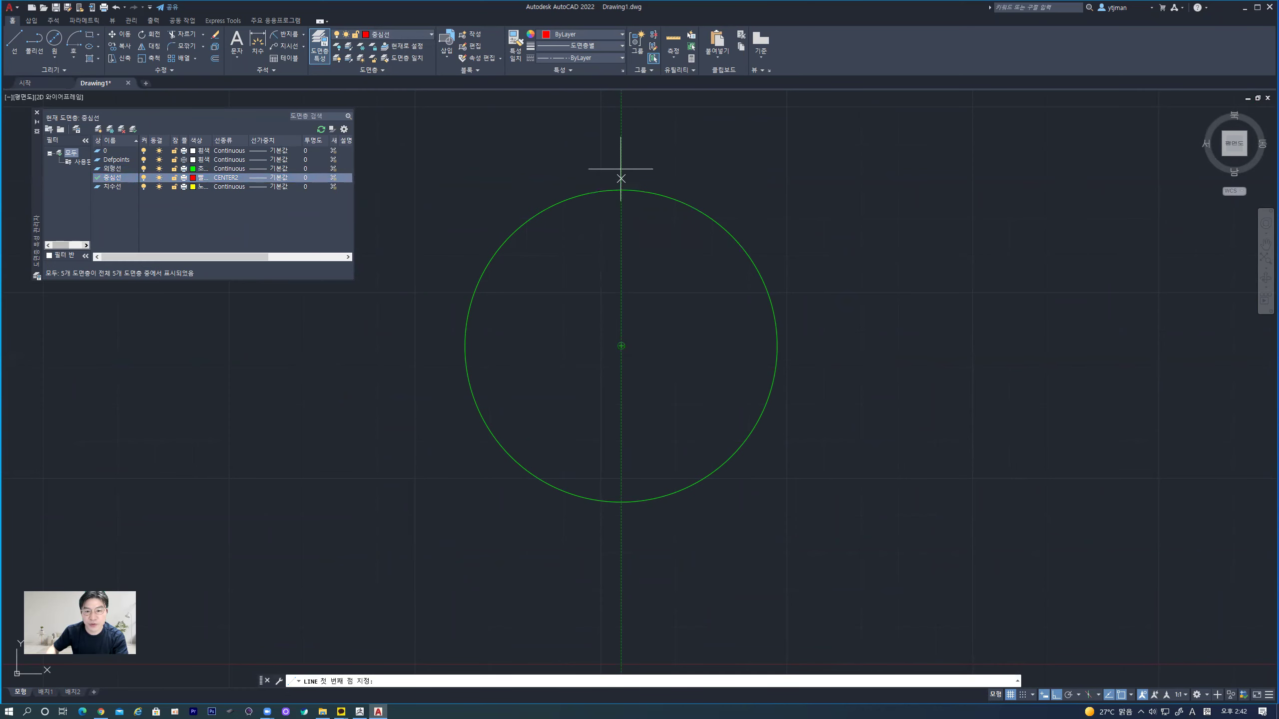
left_click(621, 112)
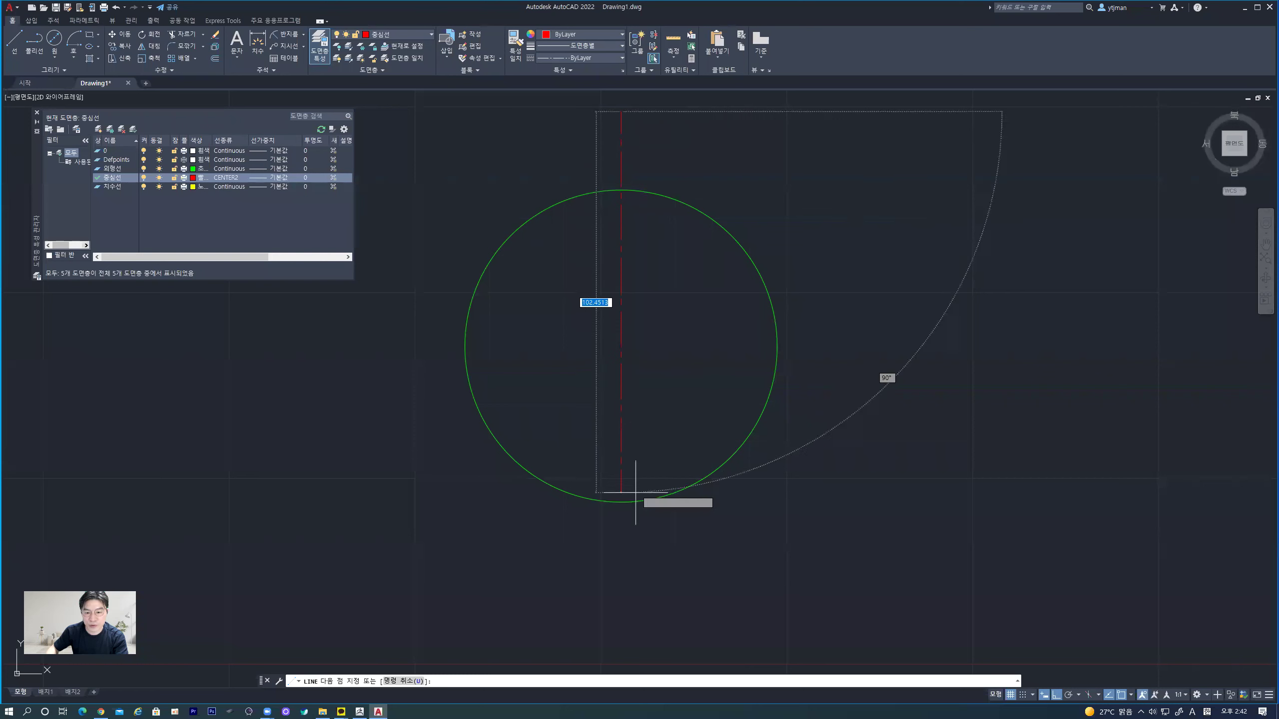
left_click(610, 595)
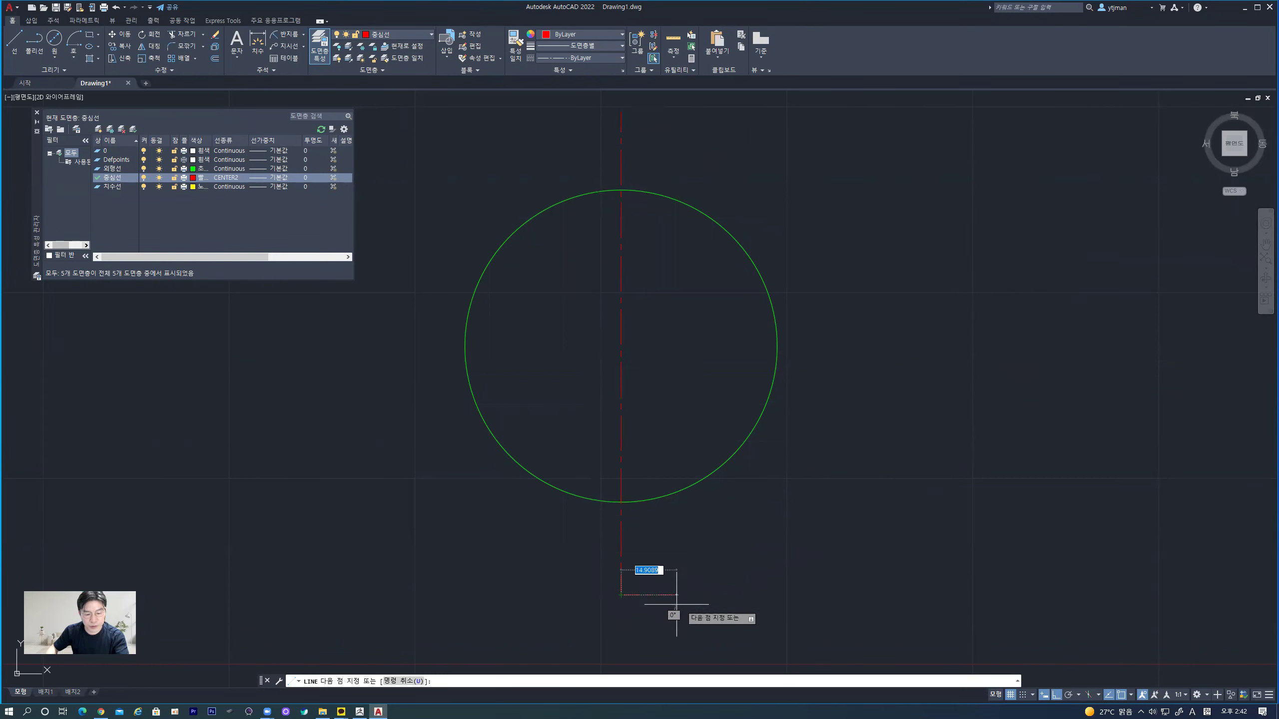
key("Escape")
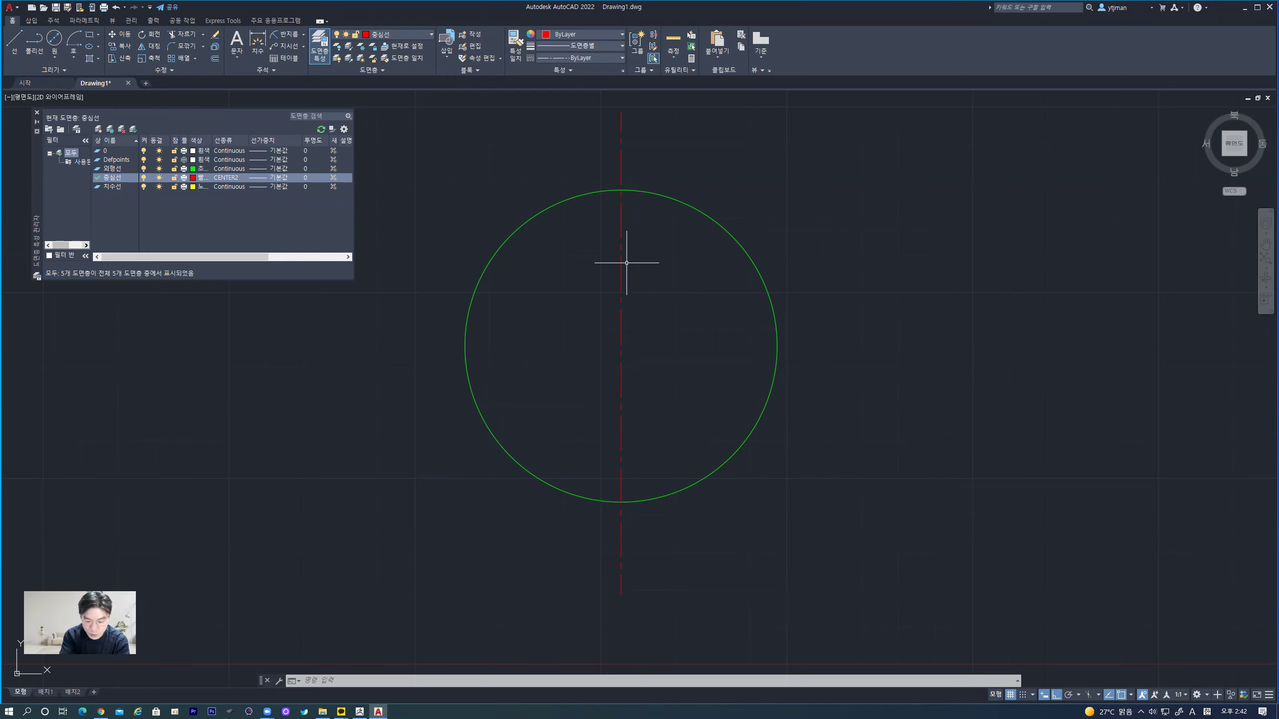
- Offset the vertical centre line 62 units to the left
type("o")
key("Return")
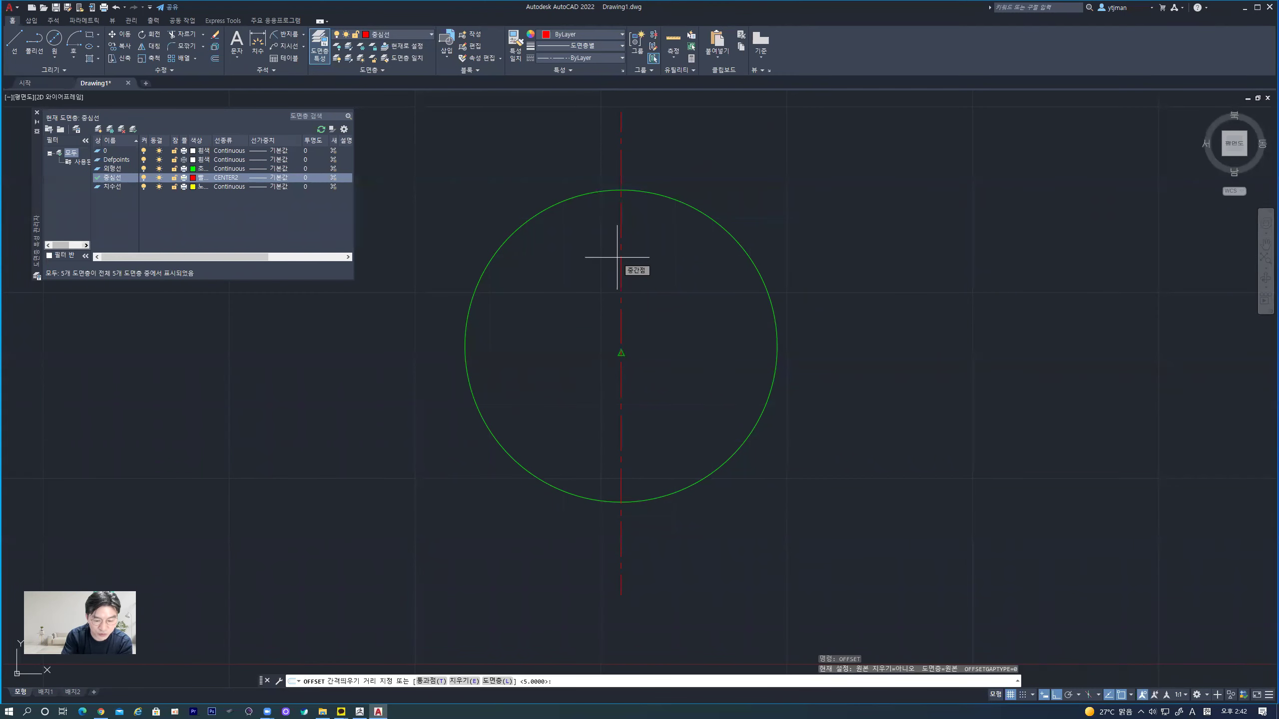
type("62")
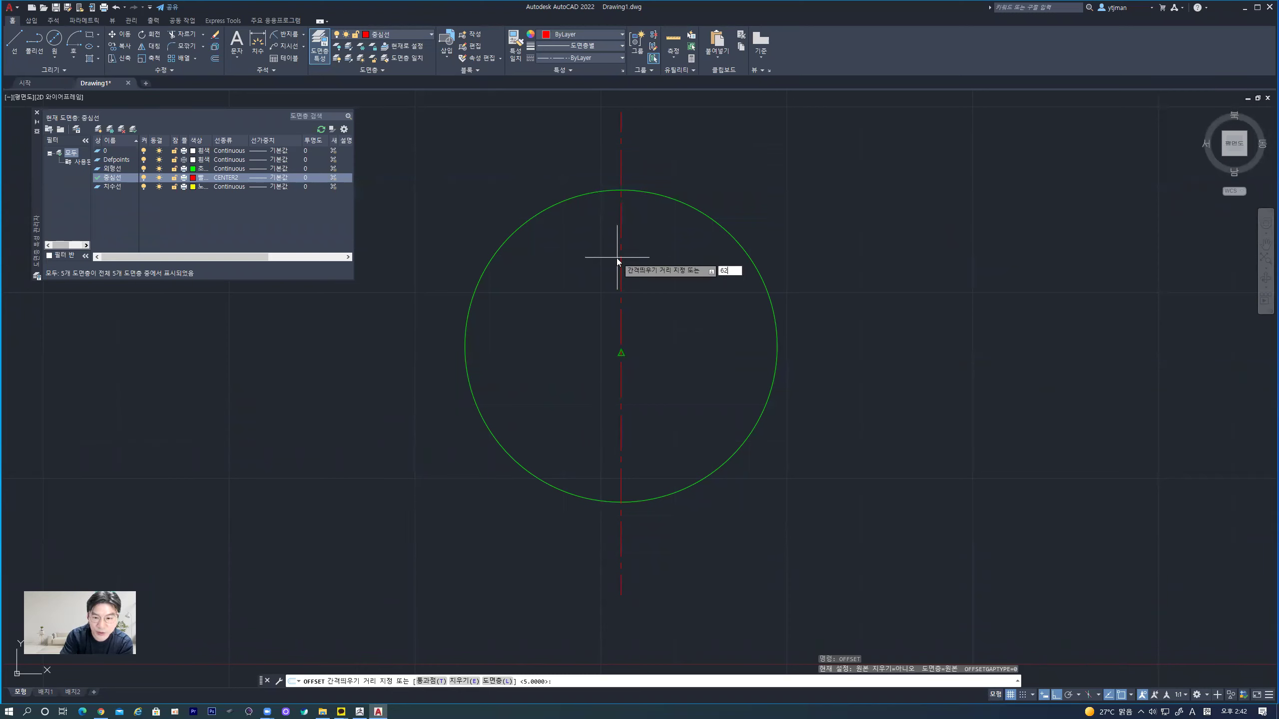
key("Return")
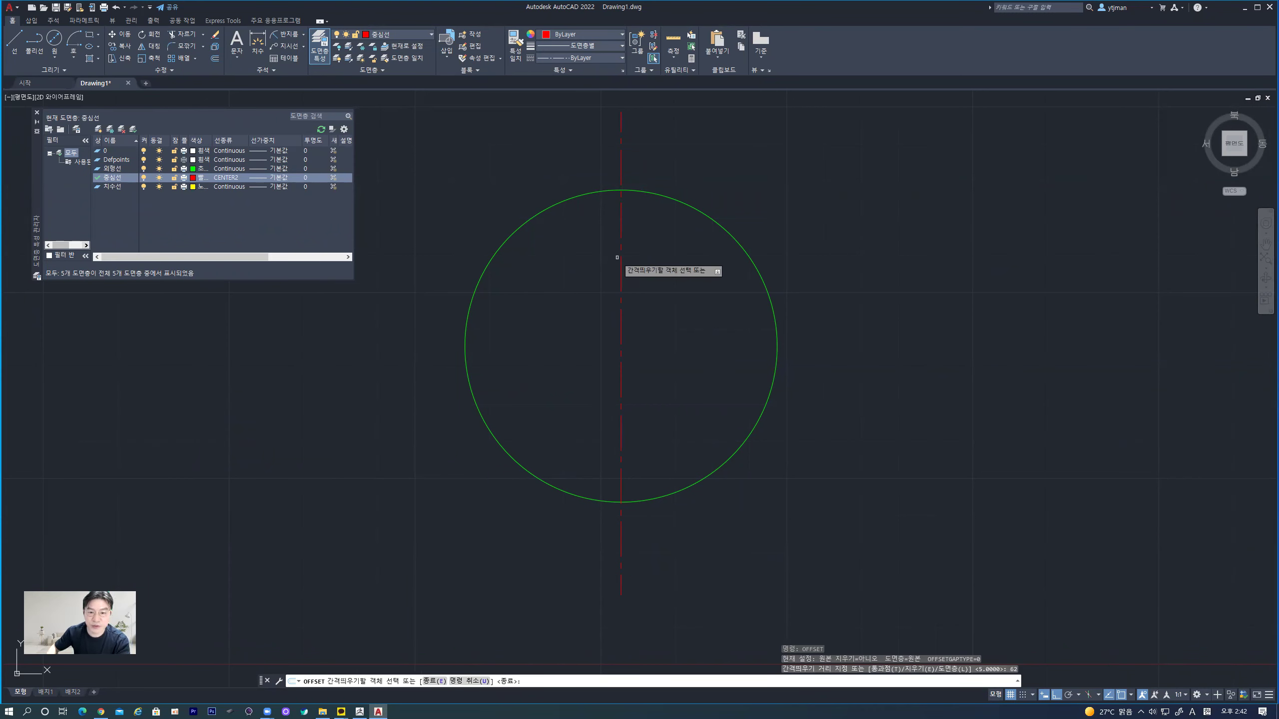
left_click(622, 455)
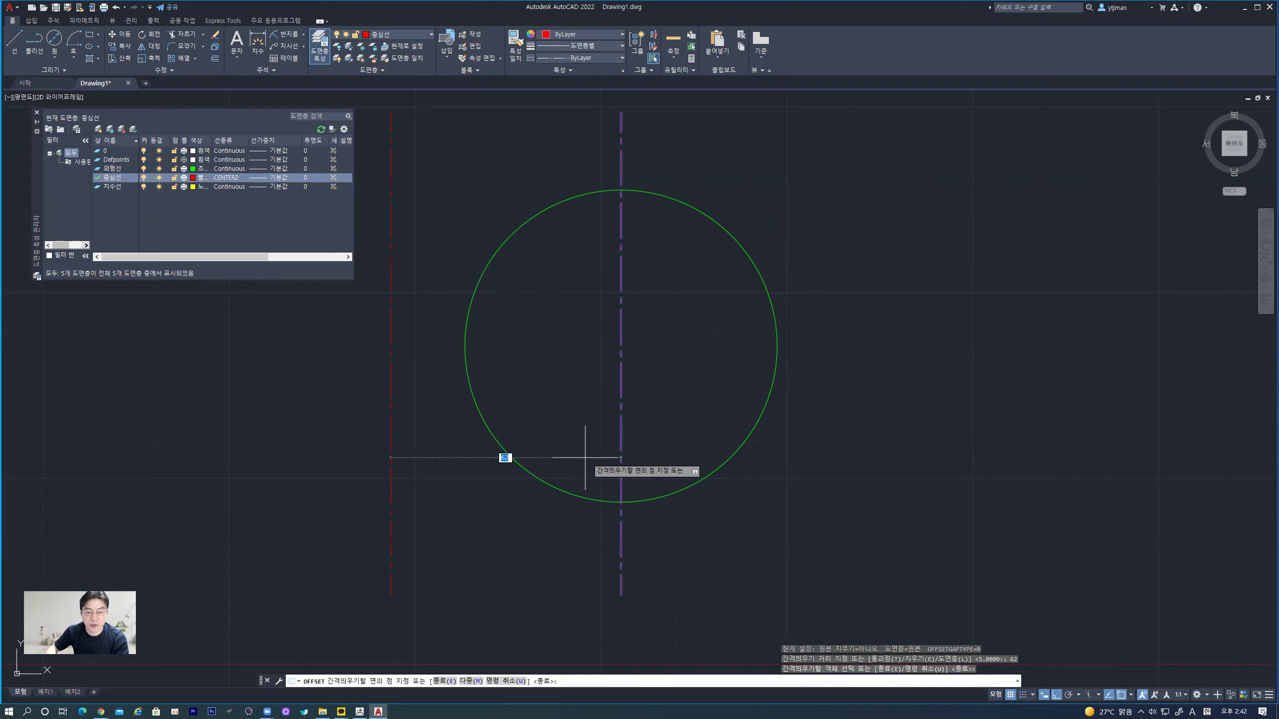
left_click(508, 442)
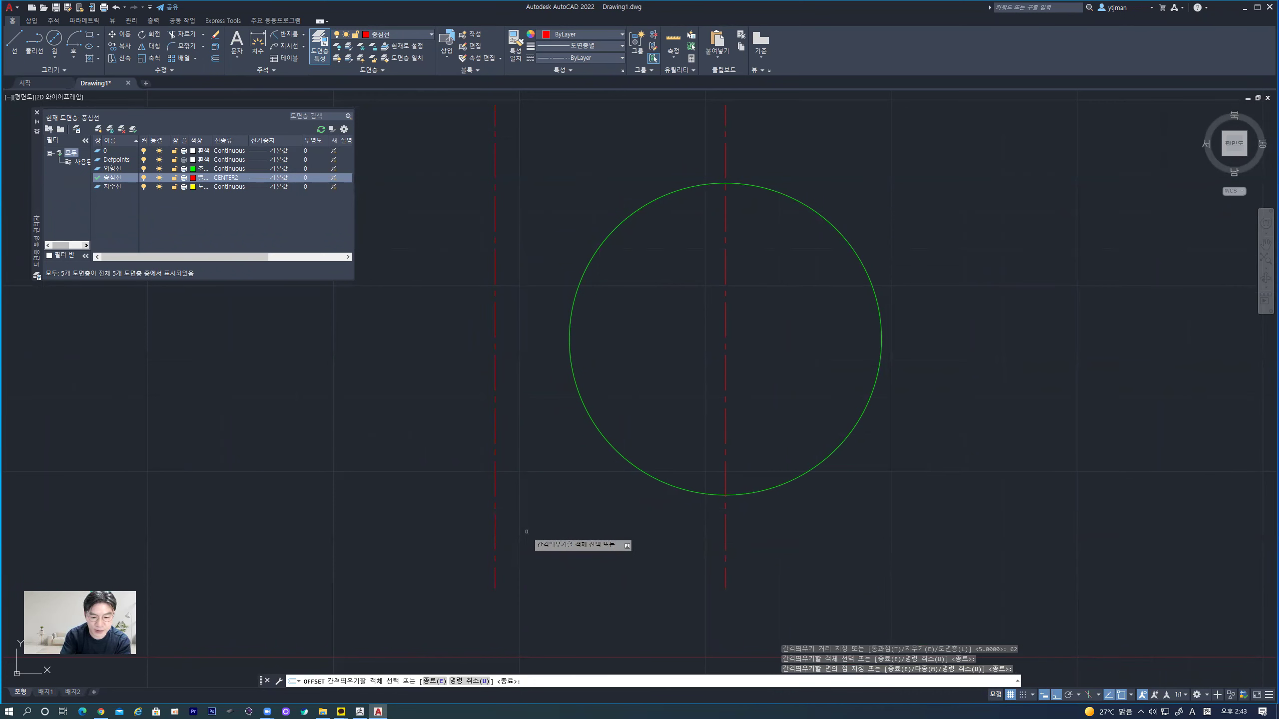
key("Return")
- Offset the left centre line 134 units to the right
key("Return")
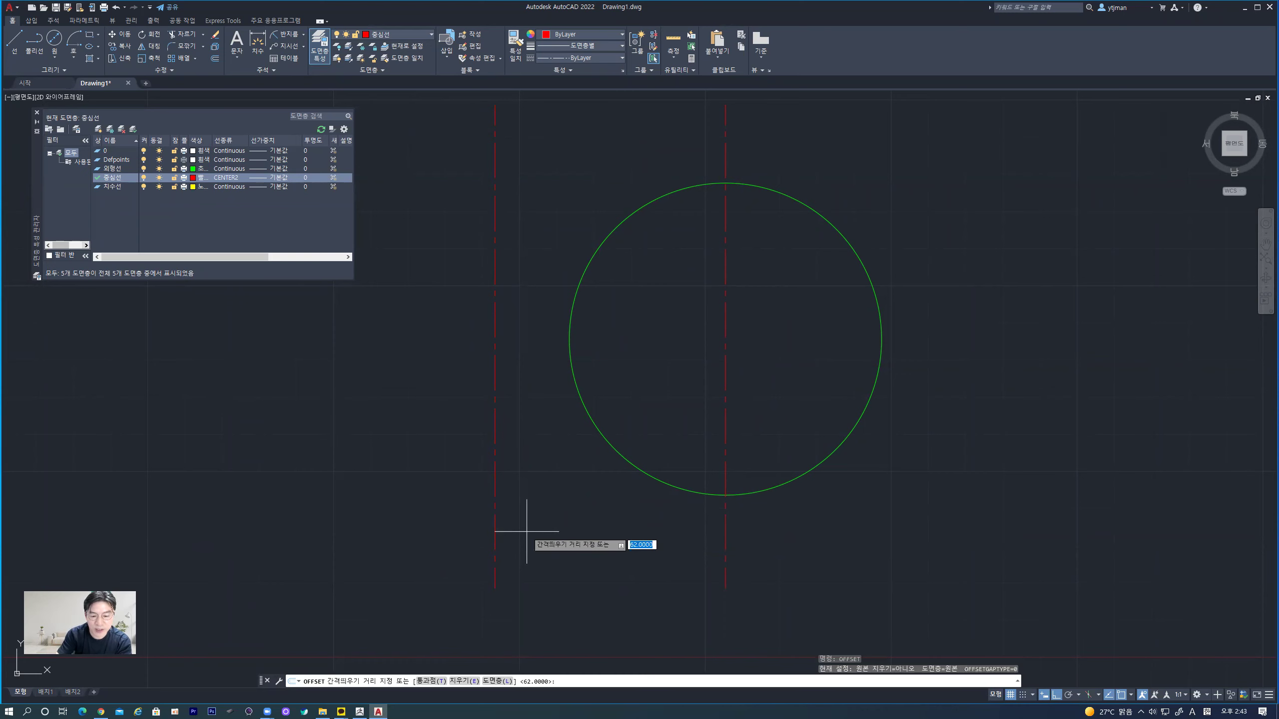
type("34")
key("Return")
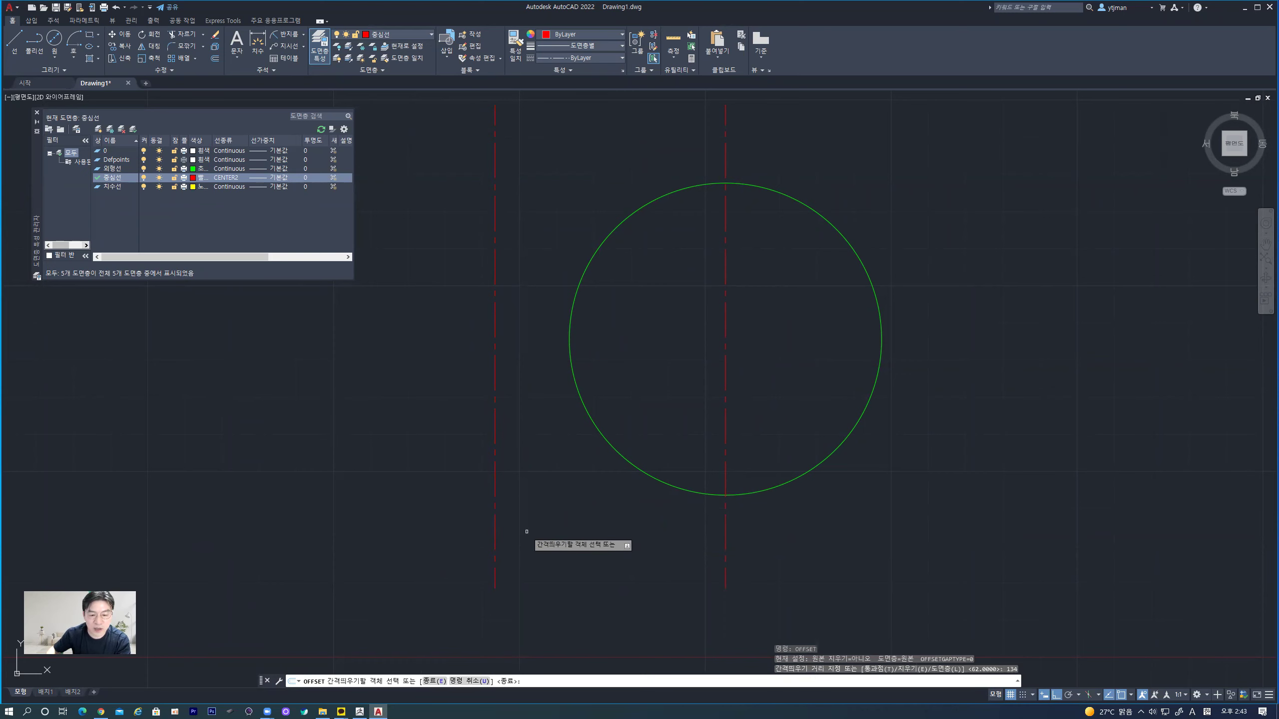
left_click(496, 532)
left_click(668, 522)
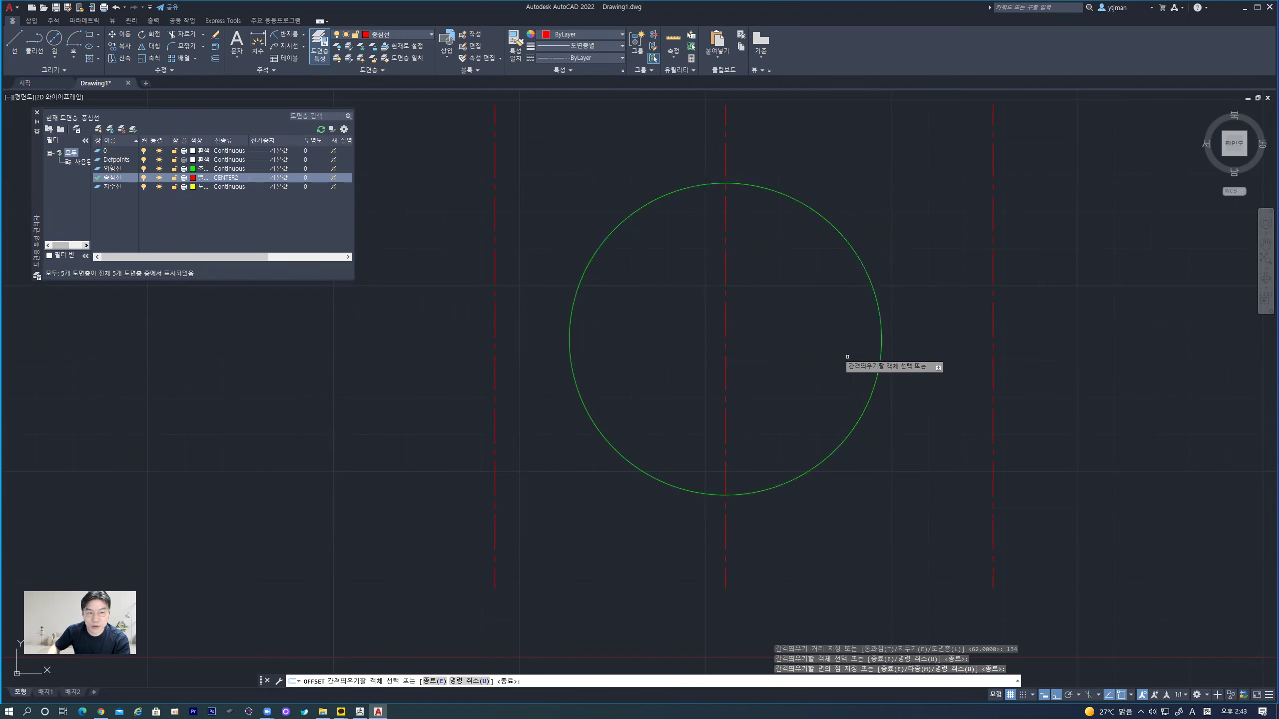
left_click(14, 41)
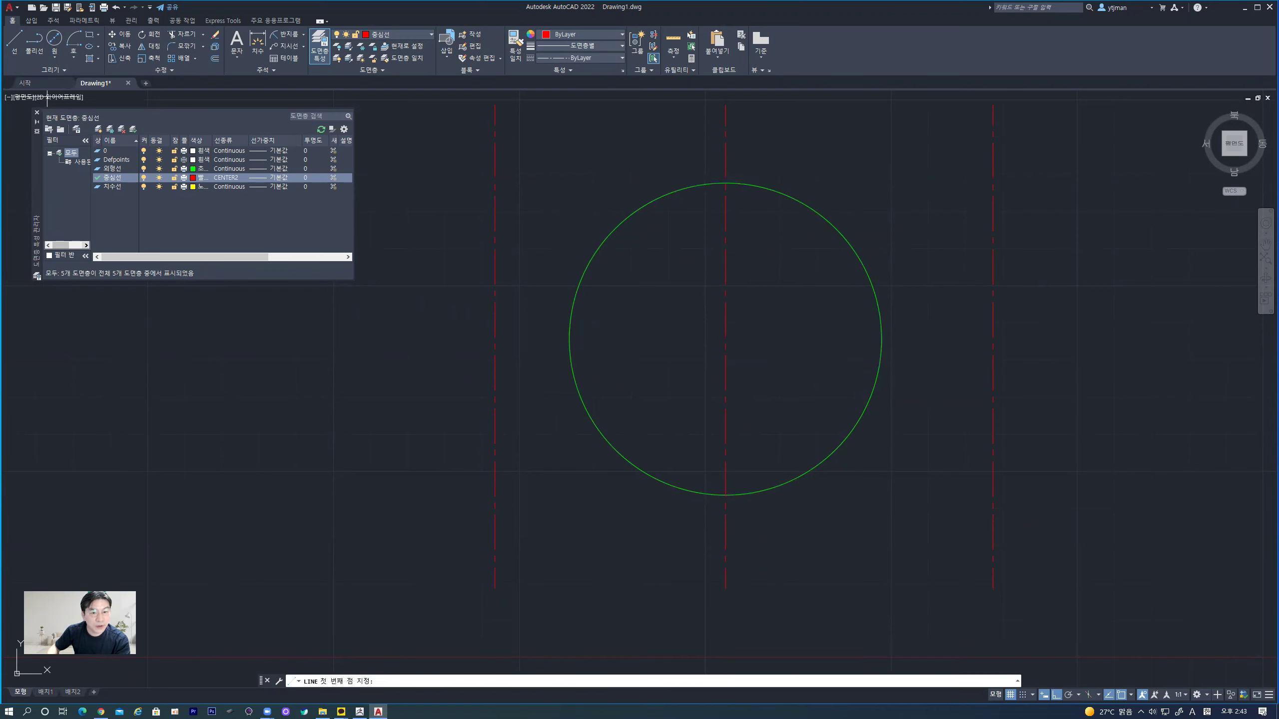
- Draw a horizontal centre line from the circle's centre past the rightmost vertical line
left_click(725, 339)
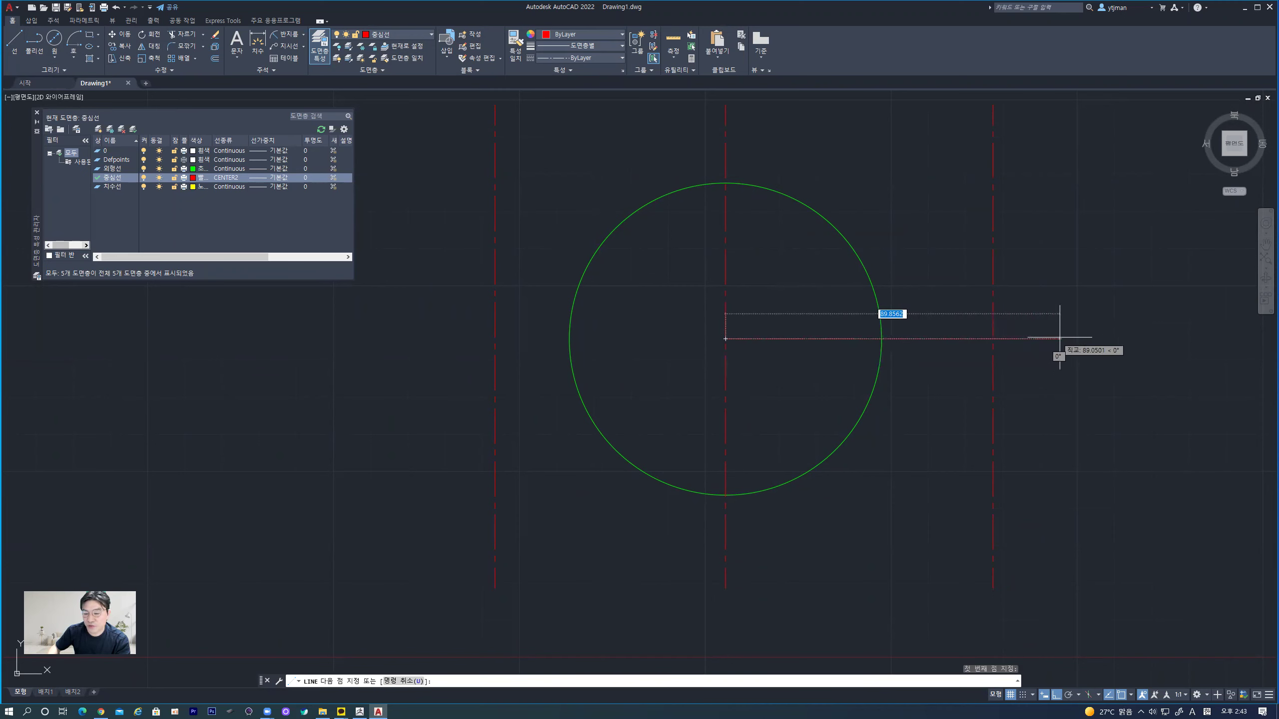
left_click(1088, 339)
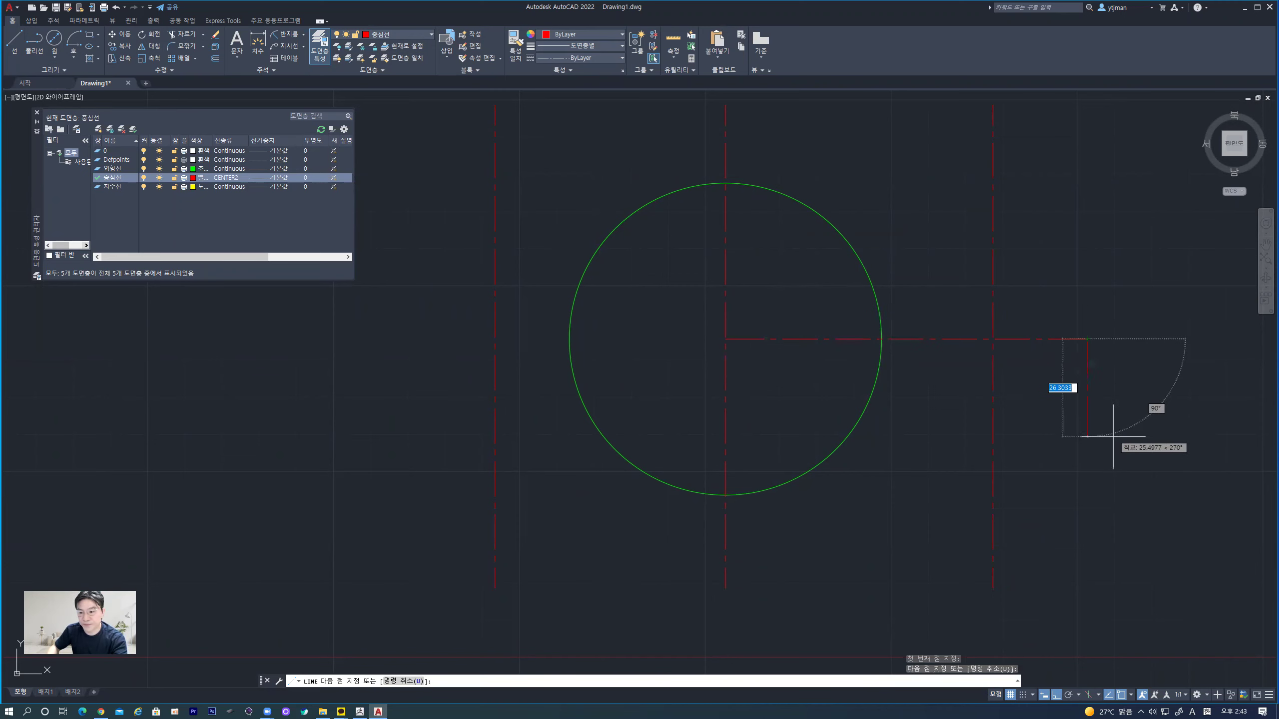
key("Escape")
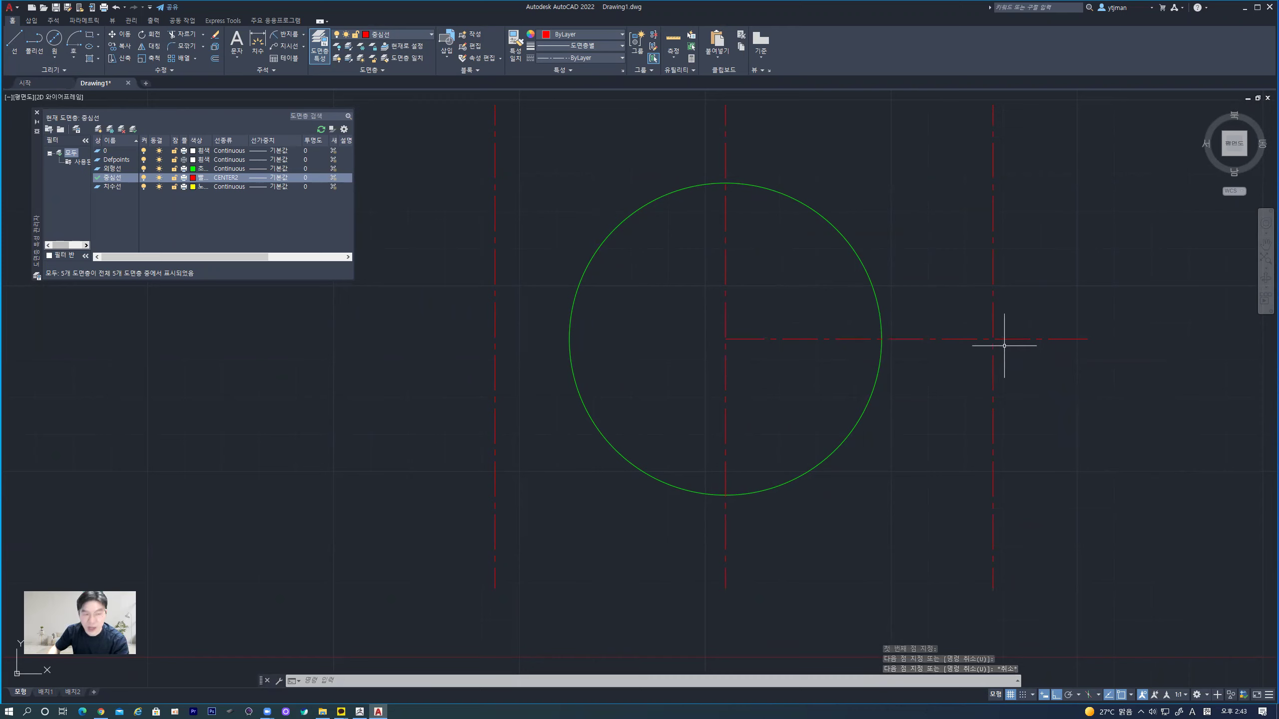
left_click(54, 39)
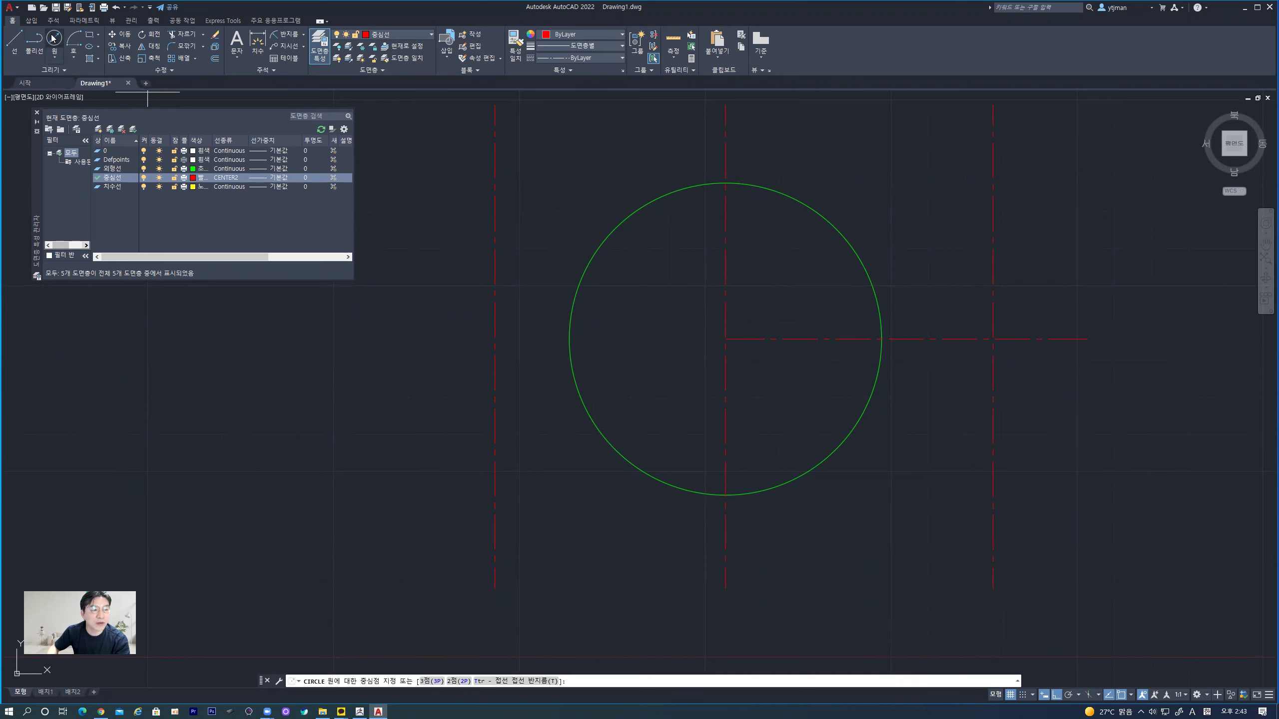
- Draw a 20-diameter circle at the right centre-line intersection and move it to 외형선
left_click(993, 338)
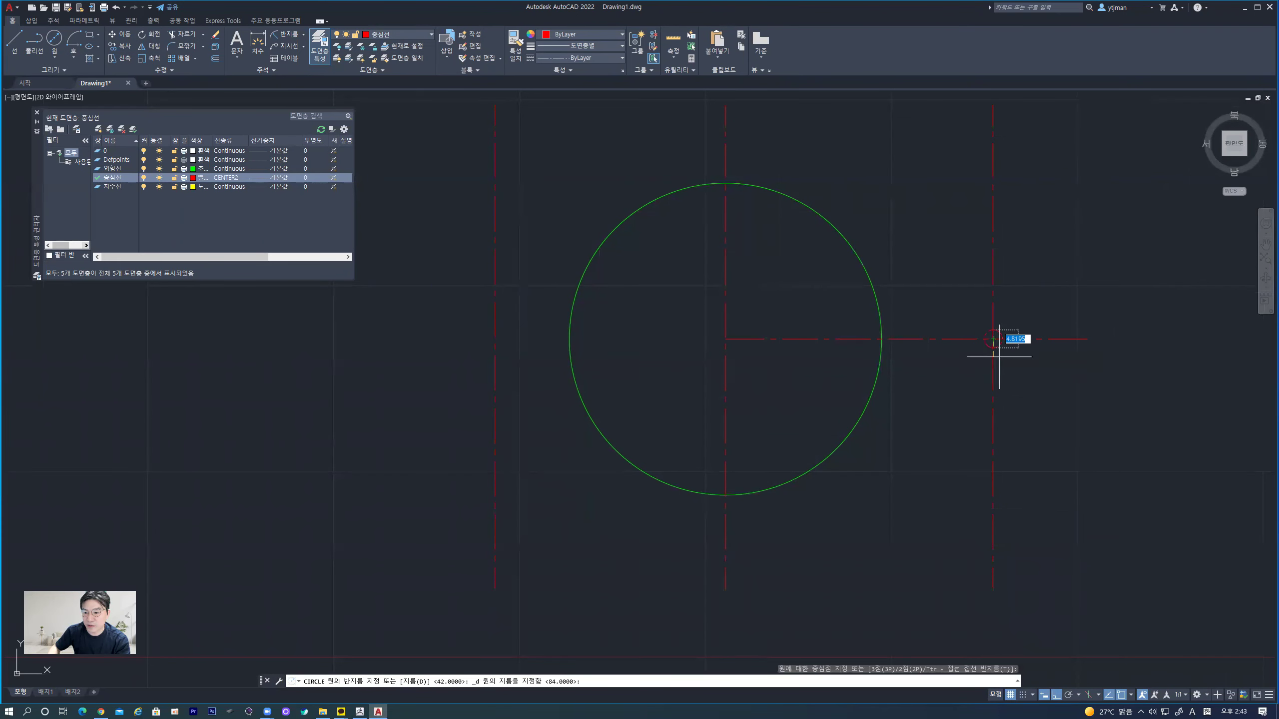
type("20")
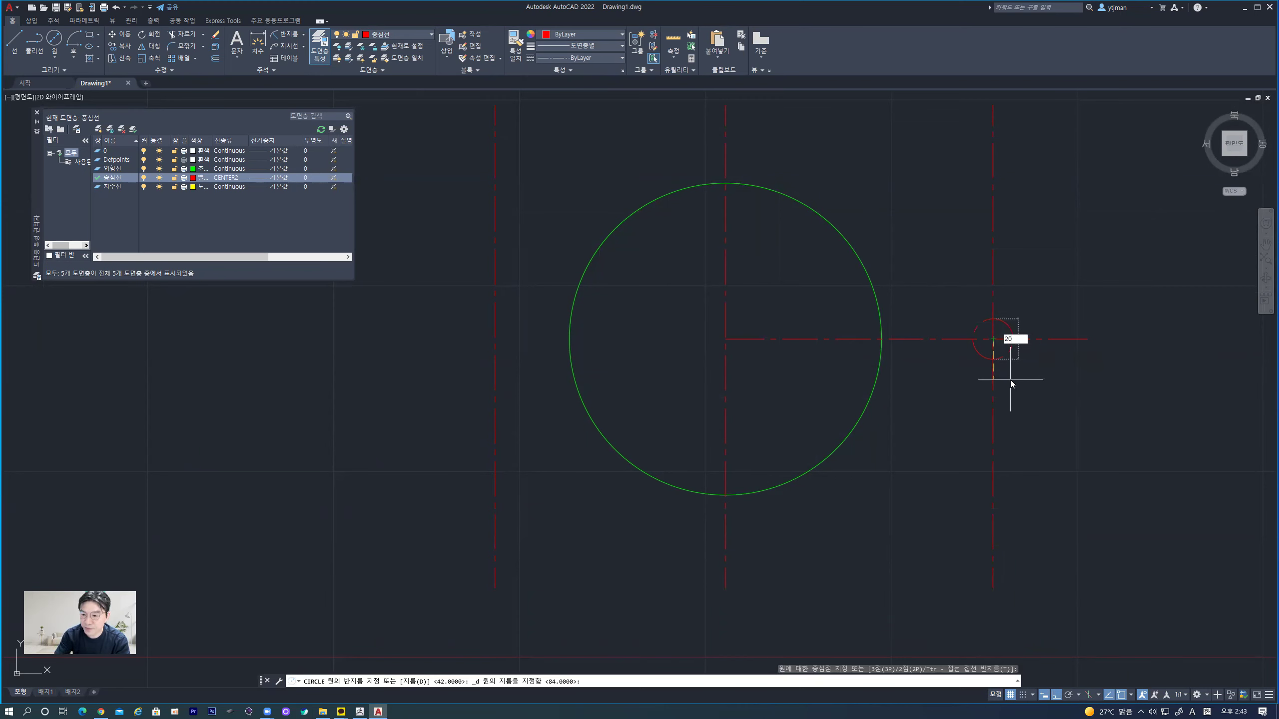
key("Return")
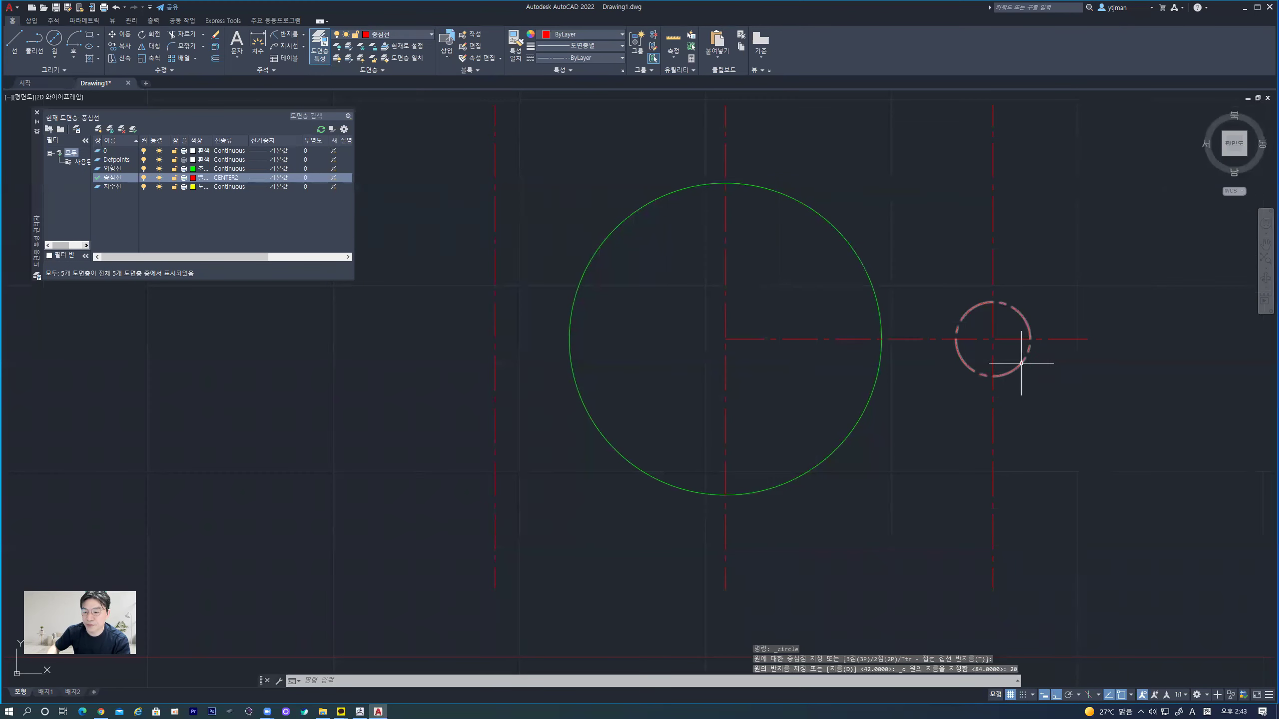
left_click(1019, 364)
left_click(431, 35)
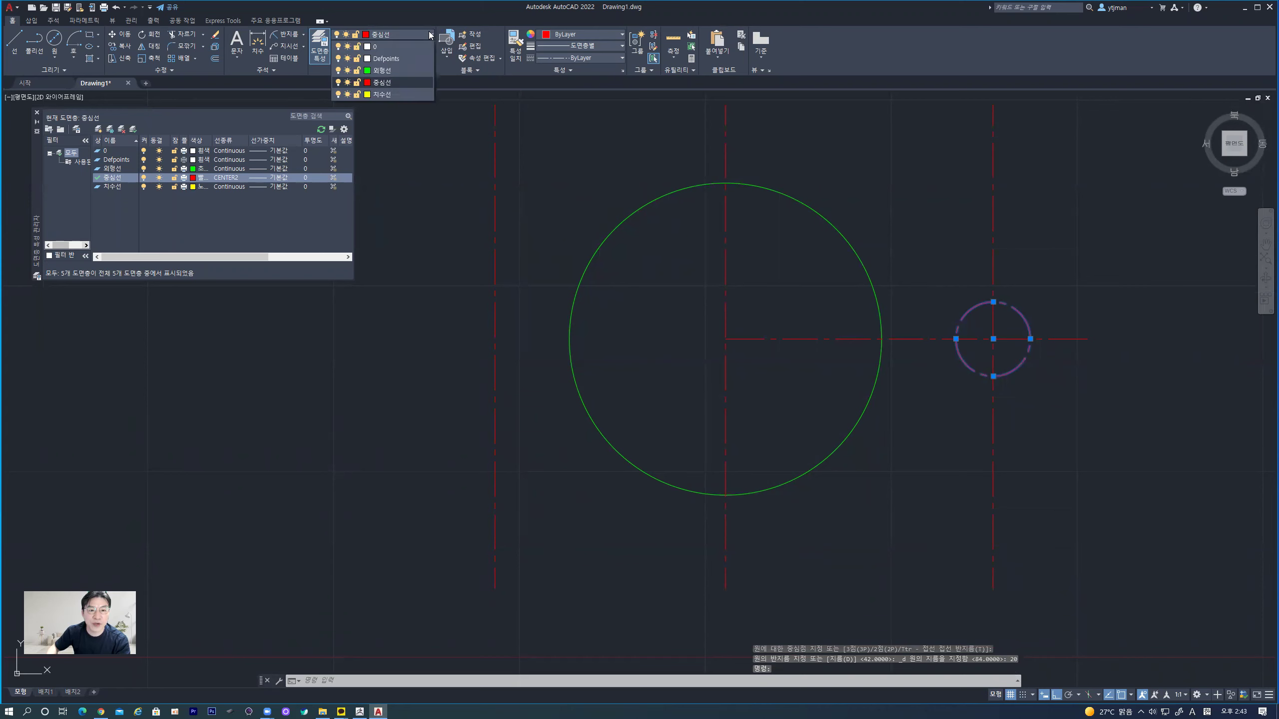
left_click(383, 70)
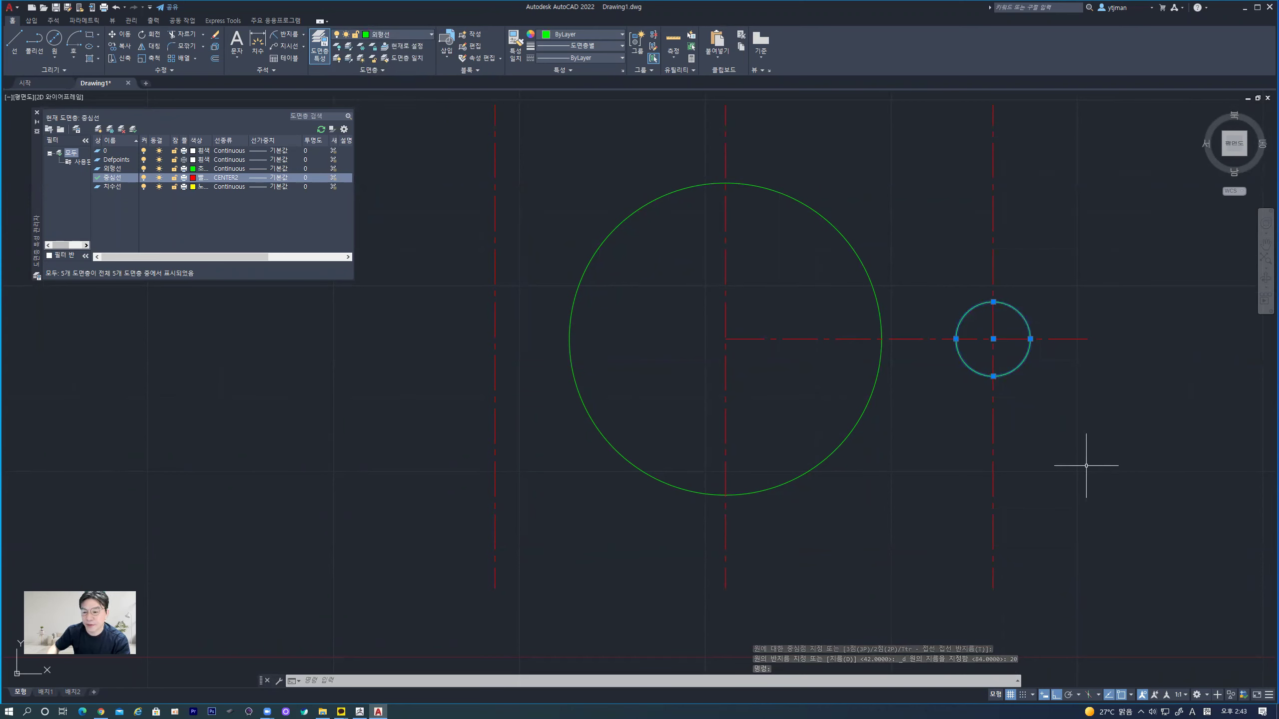
key("Escape")
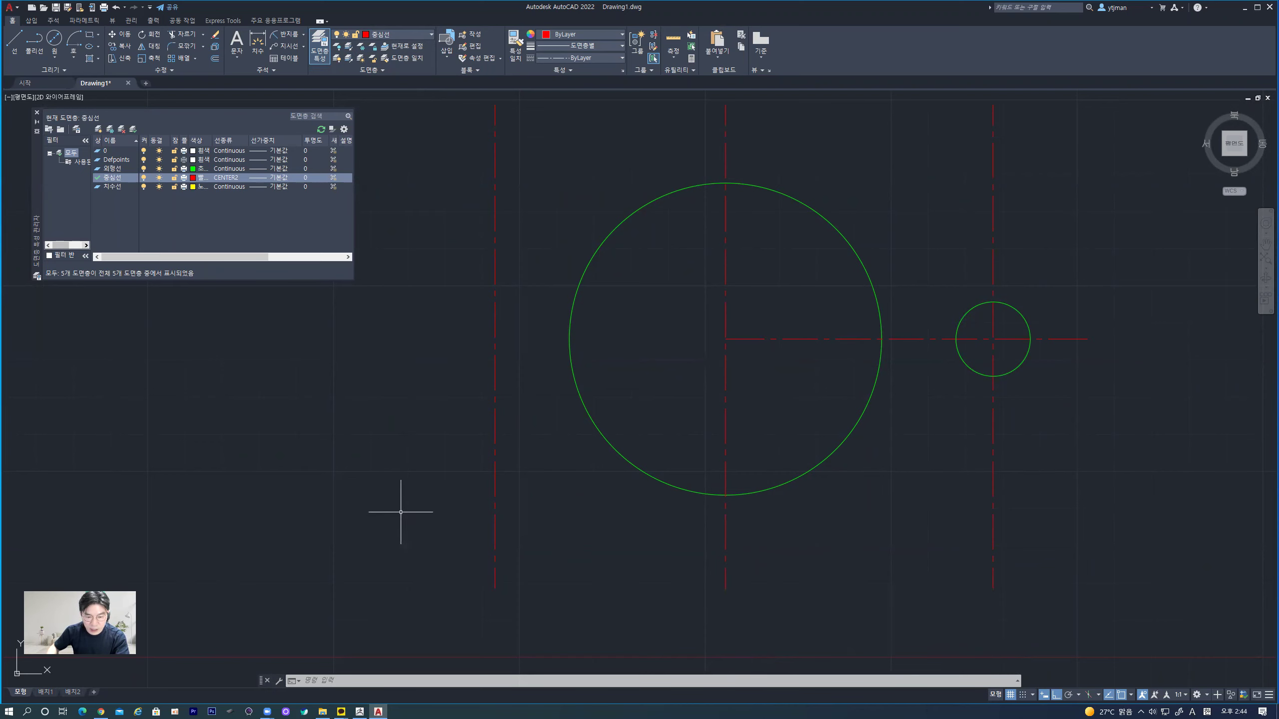
- Extend a horizontal centre line from the big circle's centre leftward past the left vertical line
left_click(15, 41)
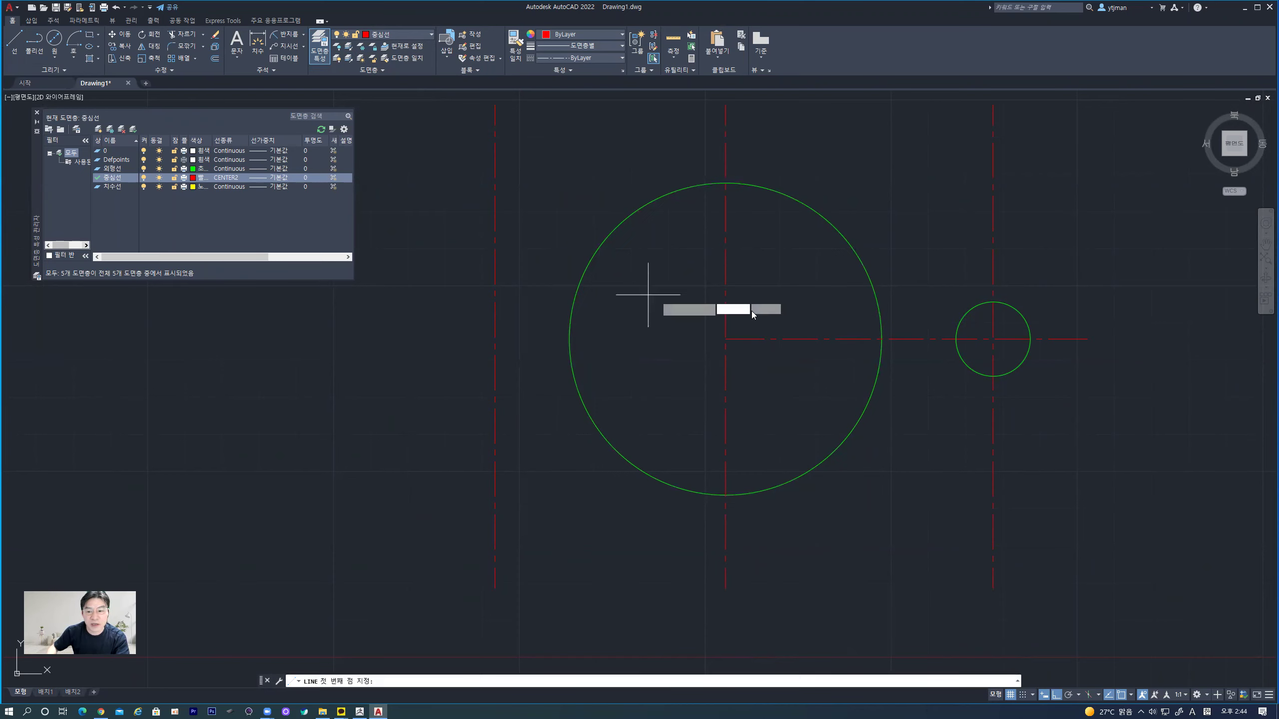
left_click(724, 340)
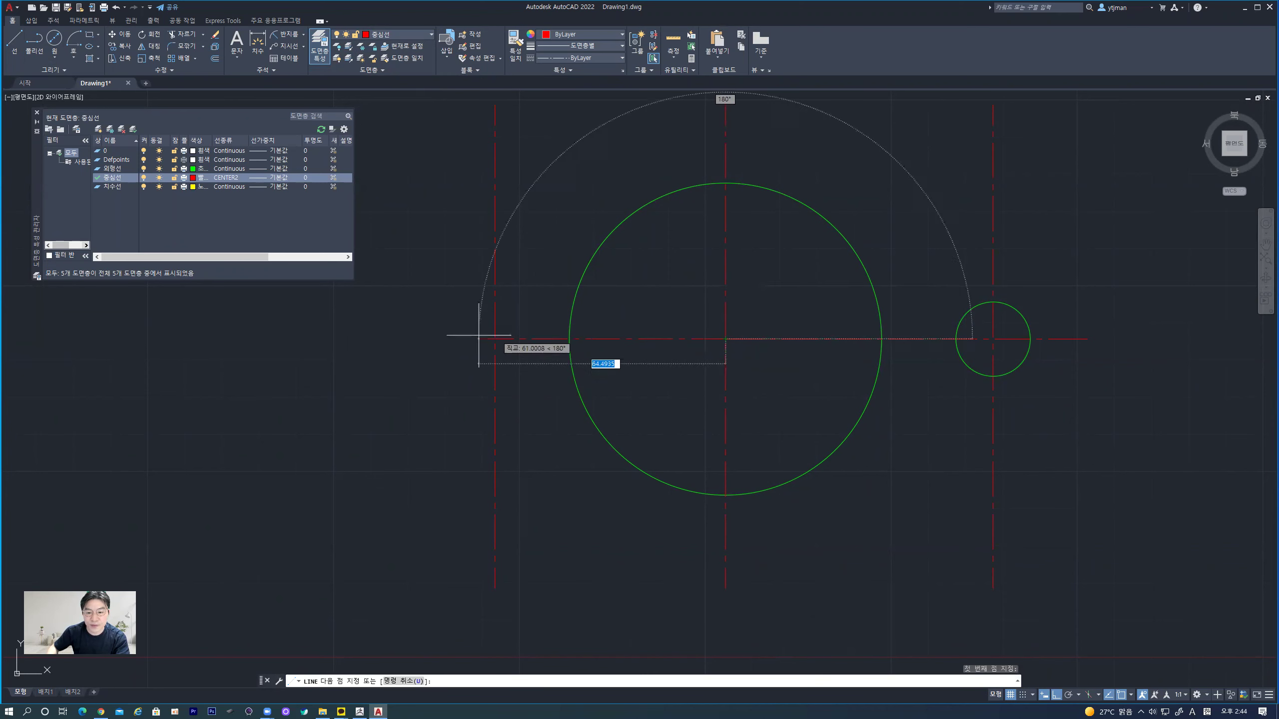
left_click(368, 339)
key("Escape")
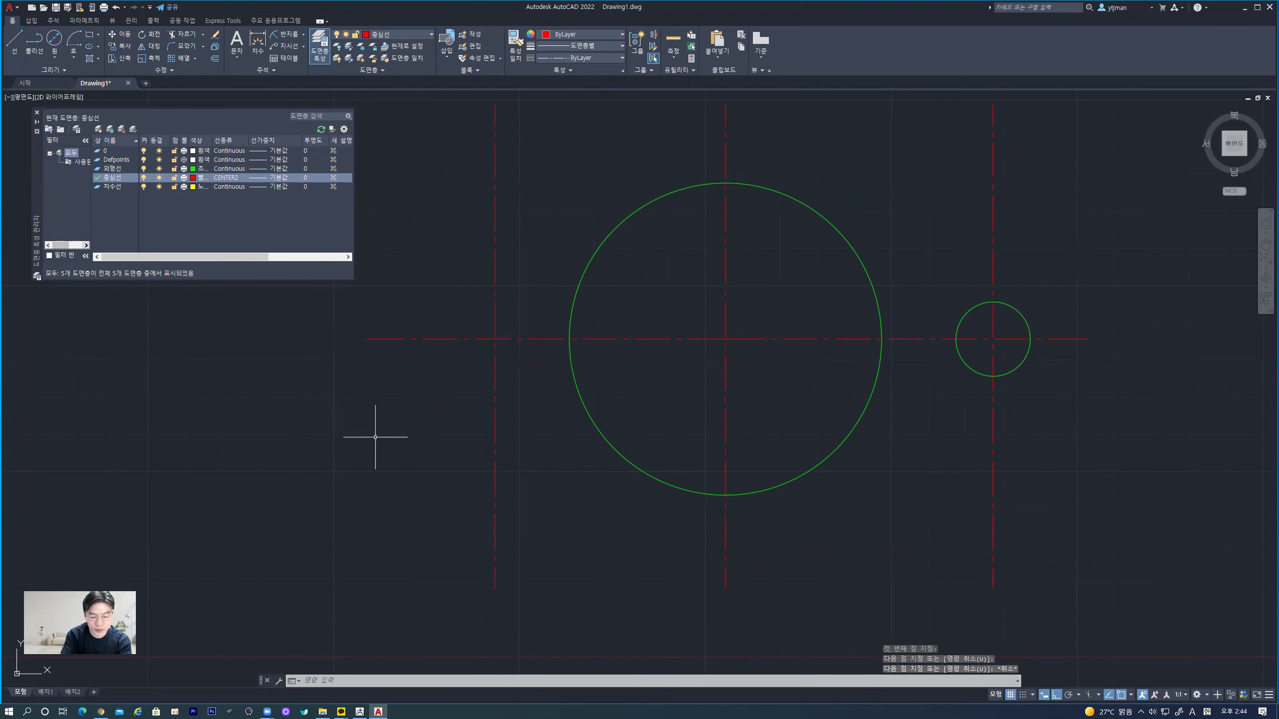
type("c")
- Offset the horizontal centre line 42 units downward
key("Return")
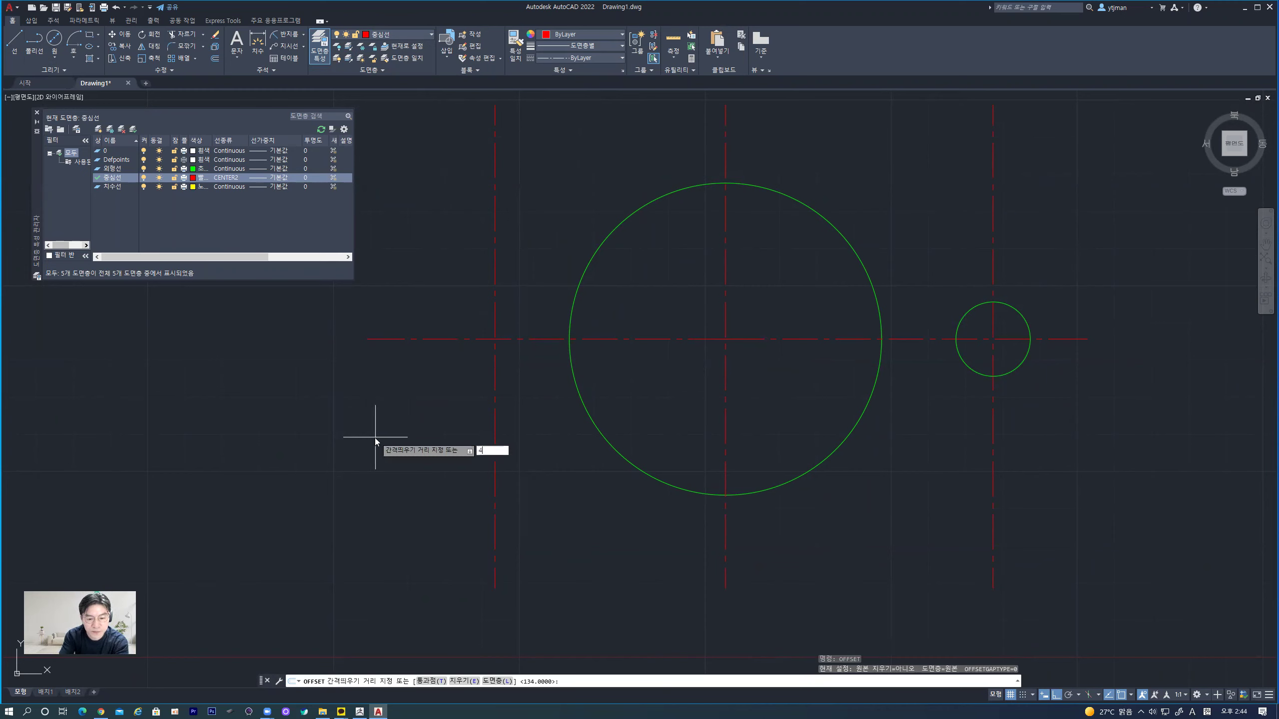
type("2")
key("Return")
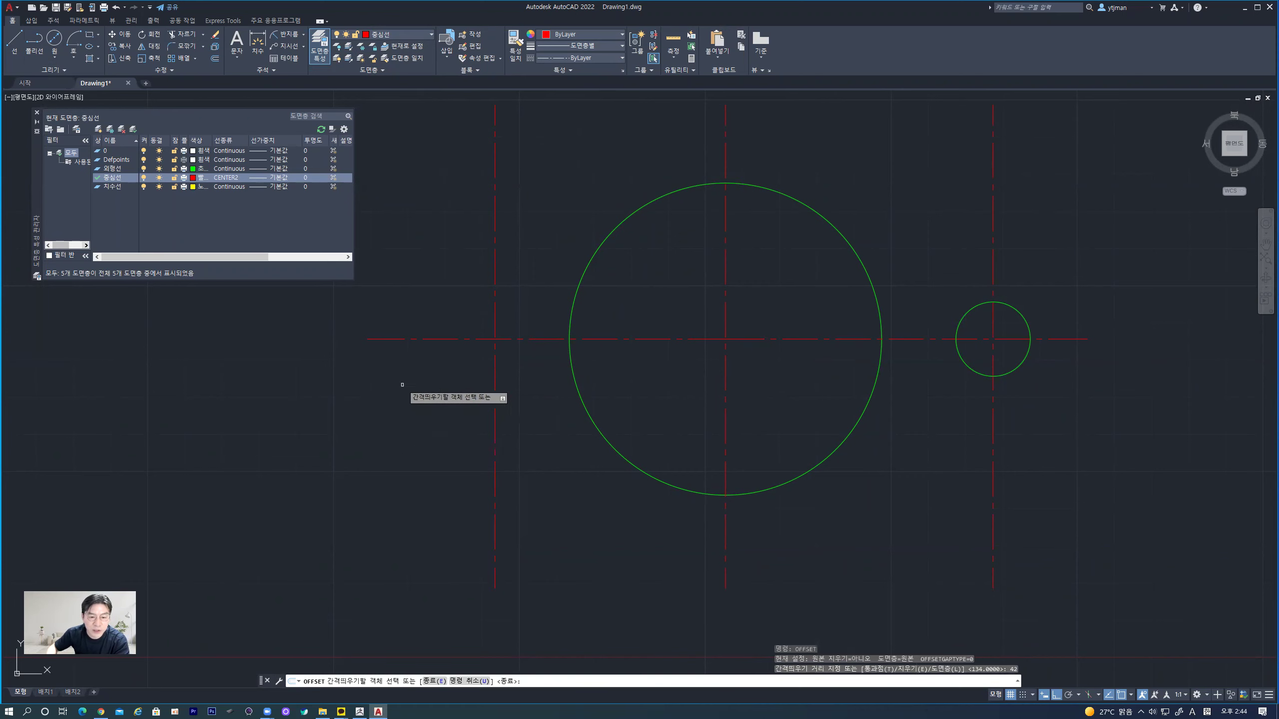
left_click(387, 338)
left_click(388, 408)
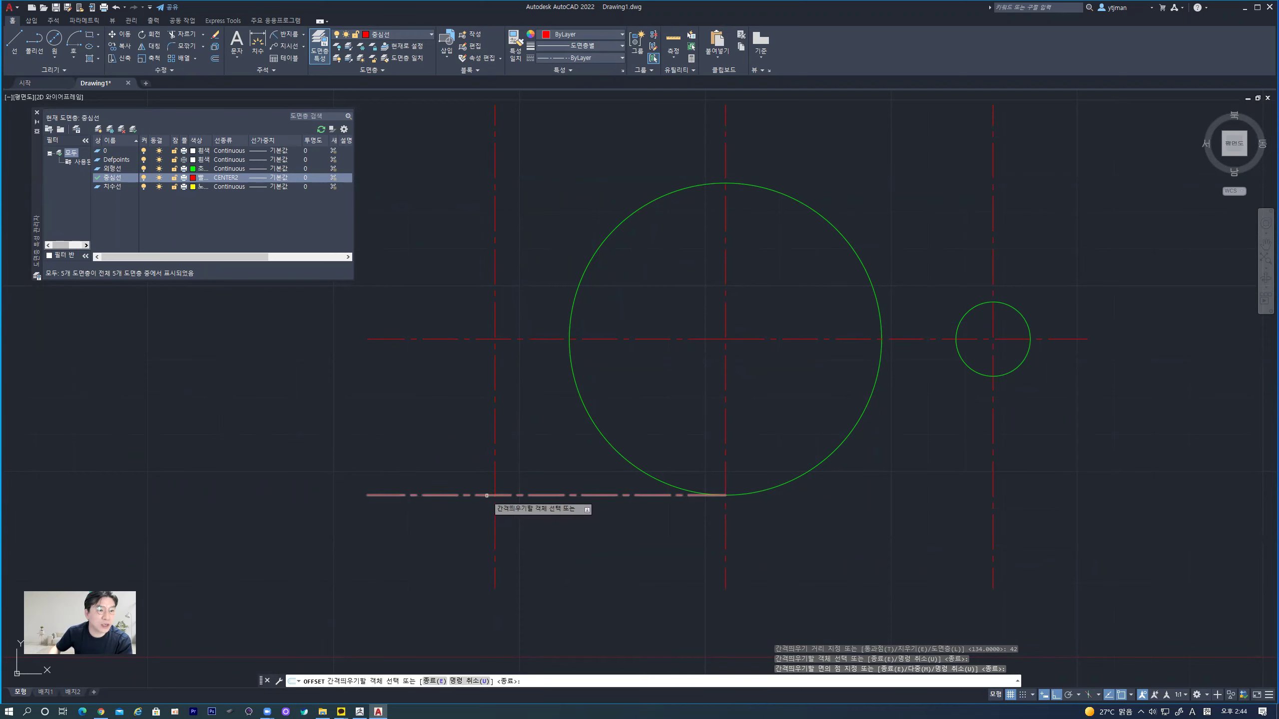
left_click(54, 40)
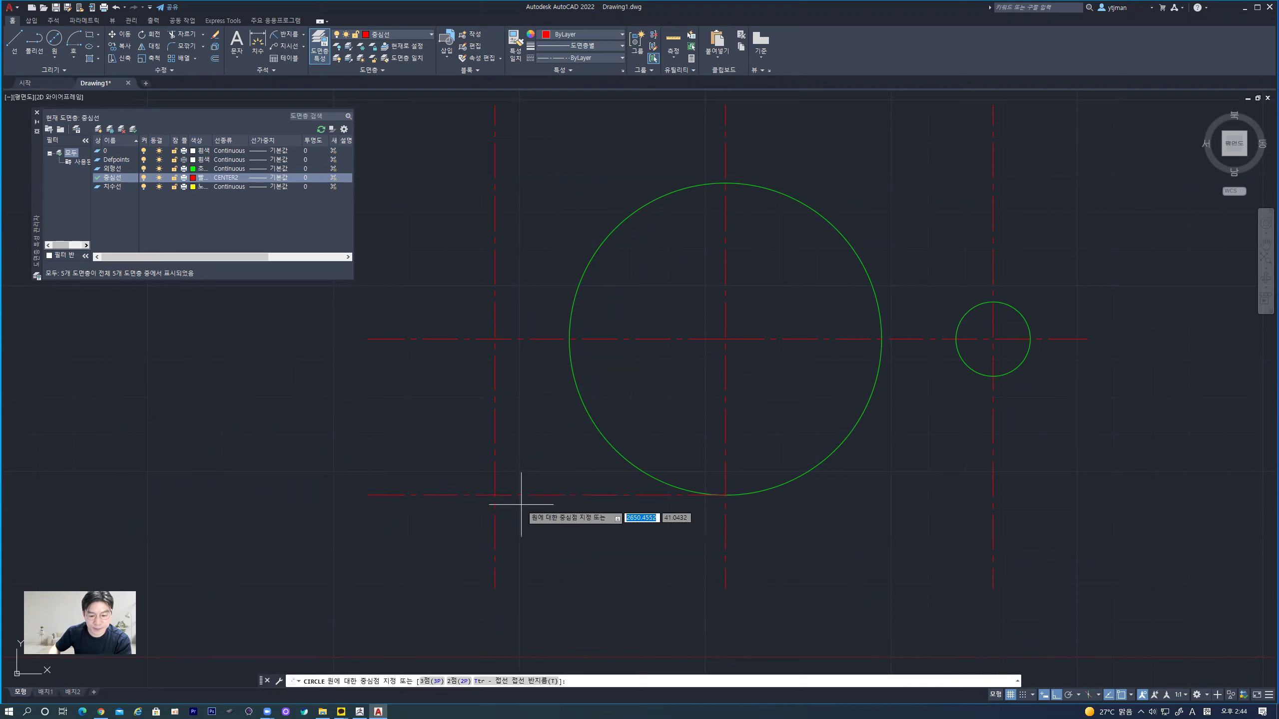
- Draw a Ø20 circle at the lower-left centre-line intersection and put it on layer 외형선
left_click(496, 495)
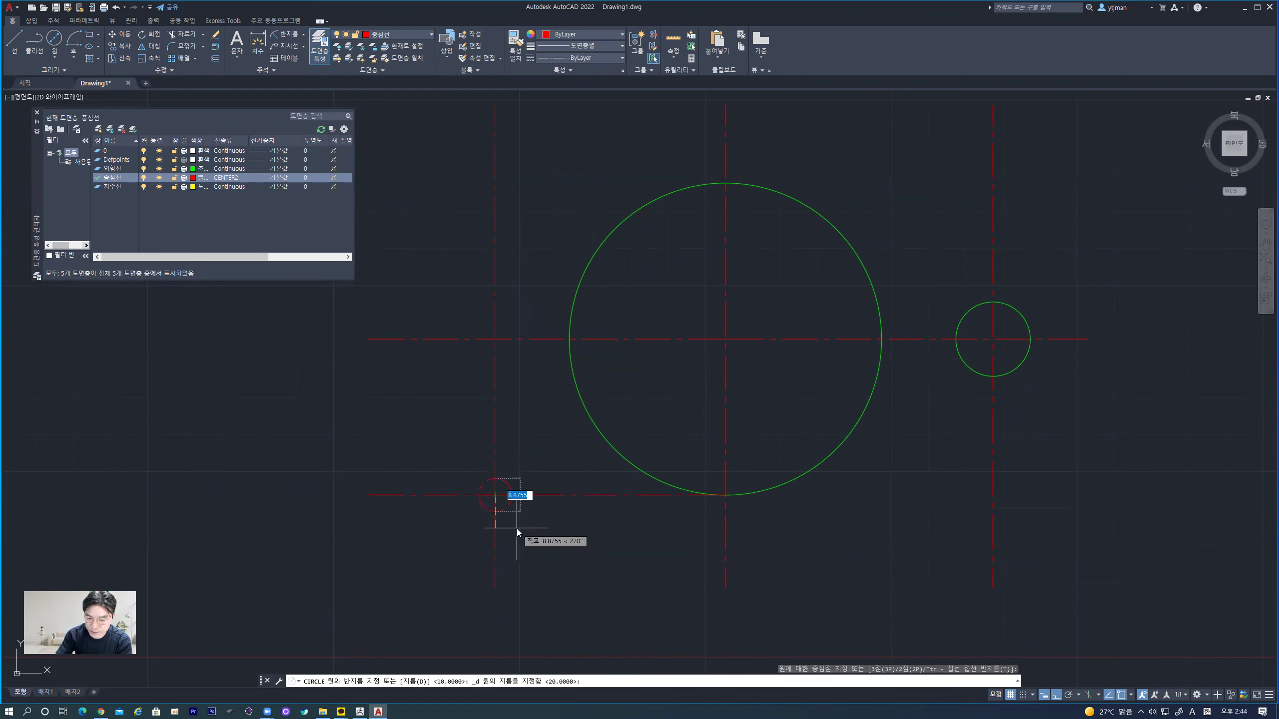
type("20")
key("Return")
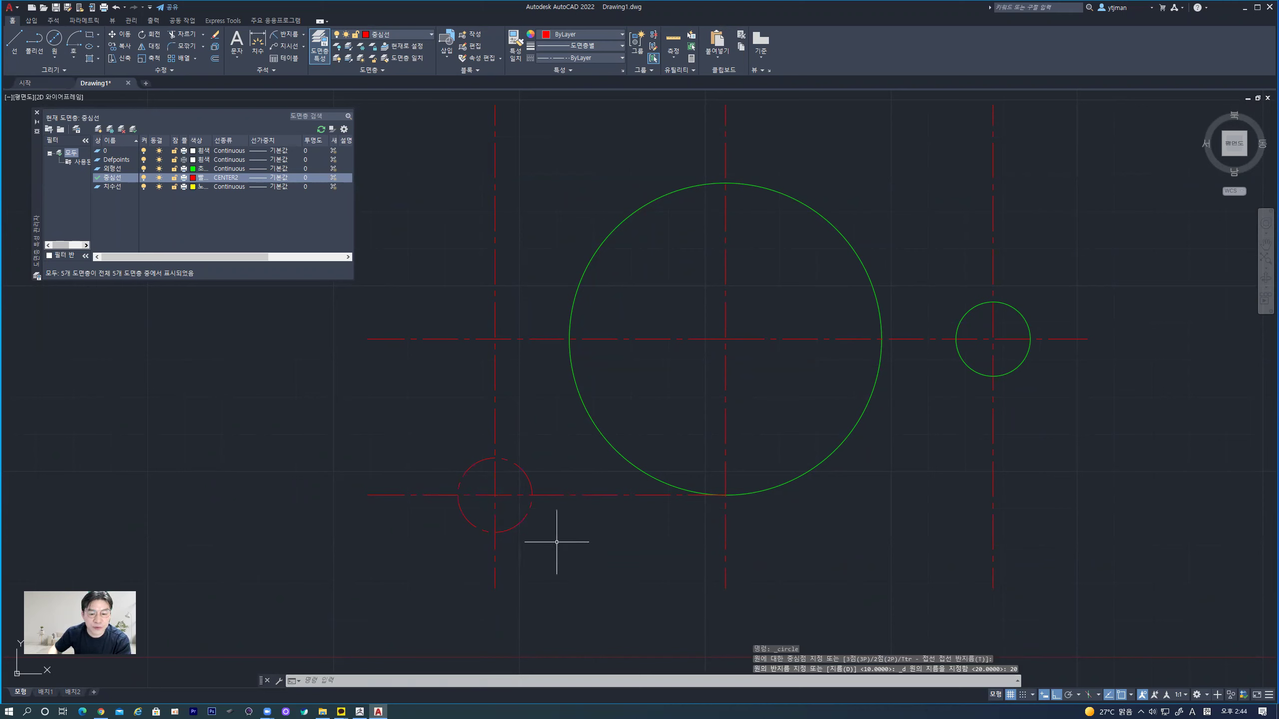
left_click(522, 521)
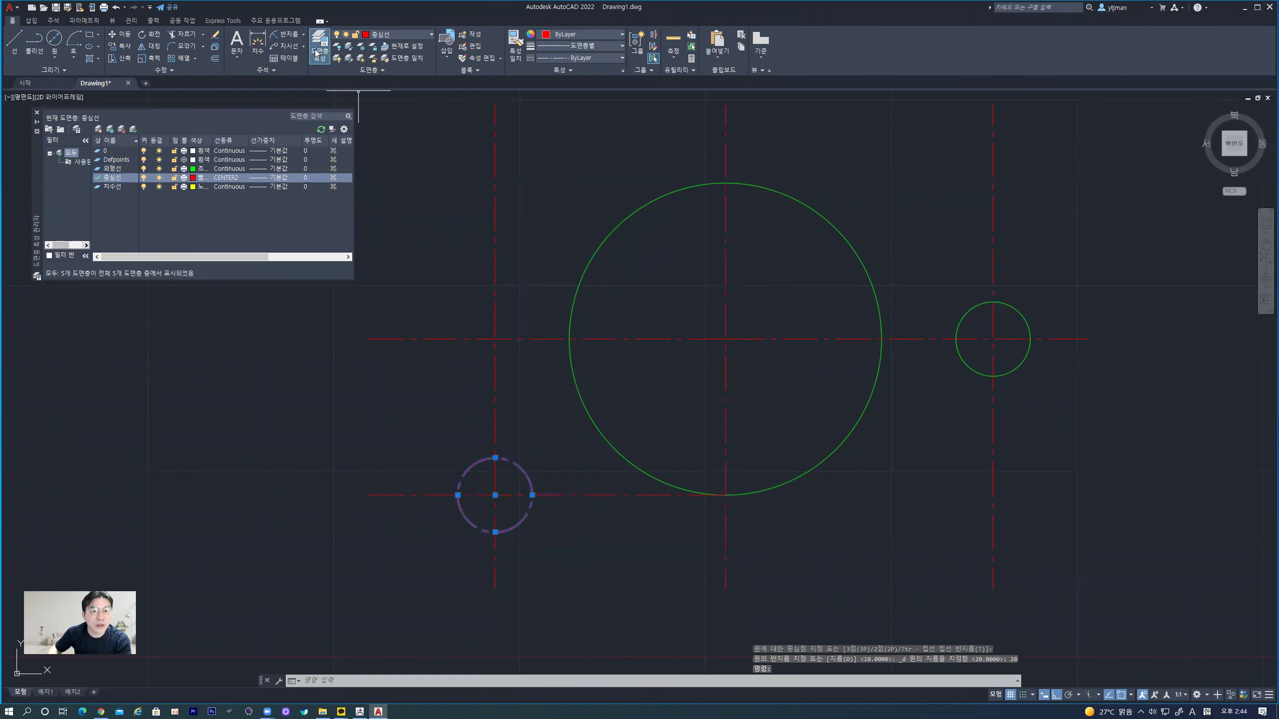
left_click(396, 36)
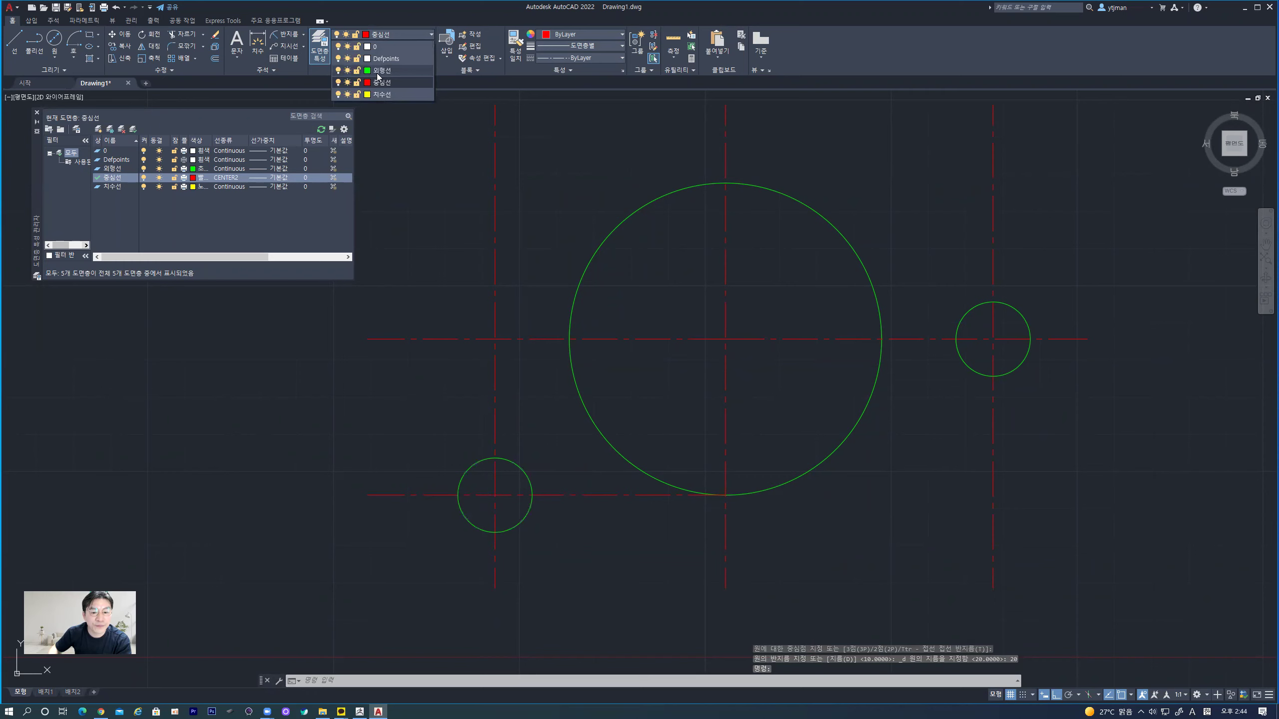
left_click(378, 72)
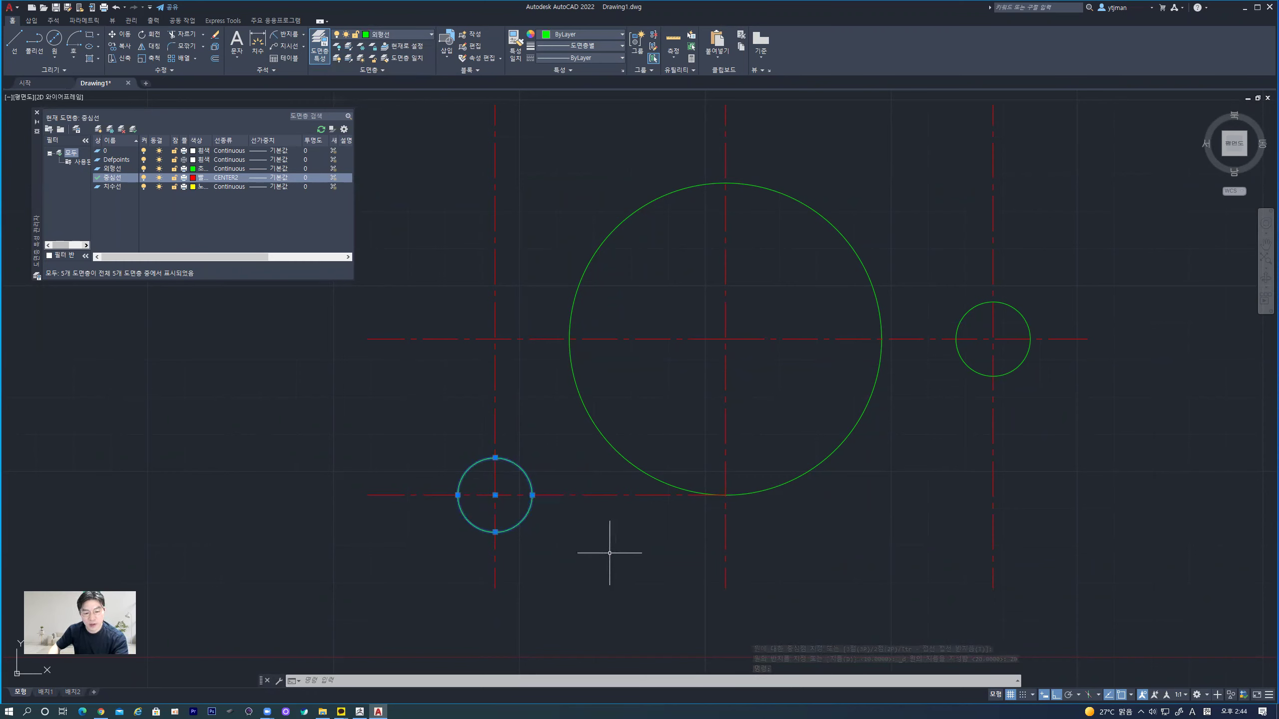
left_click(594, 546)
key("Escape")
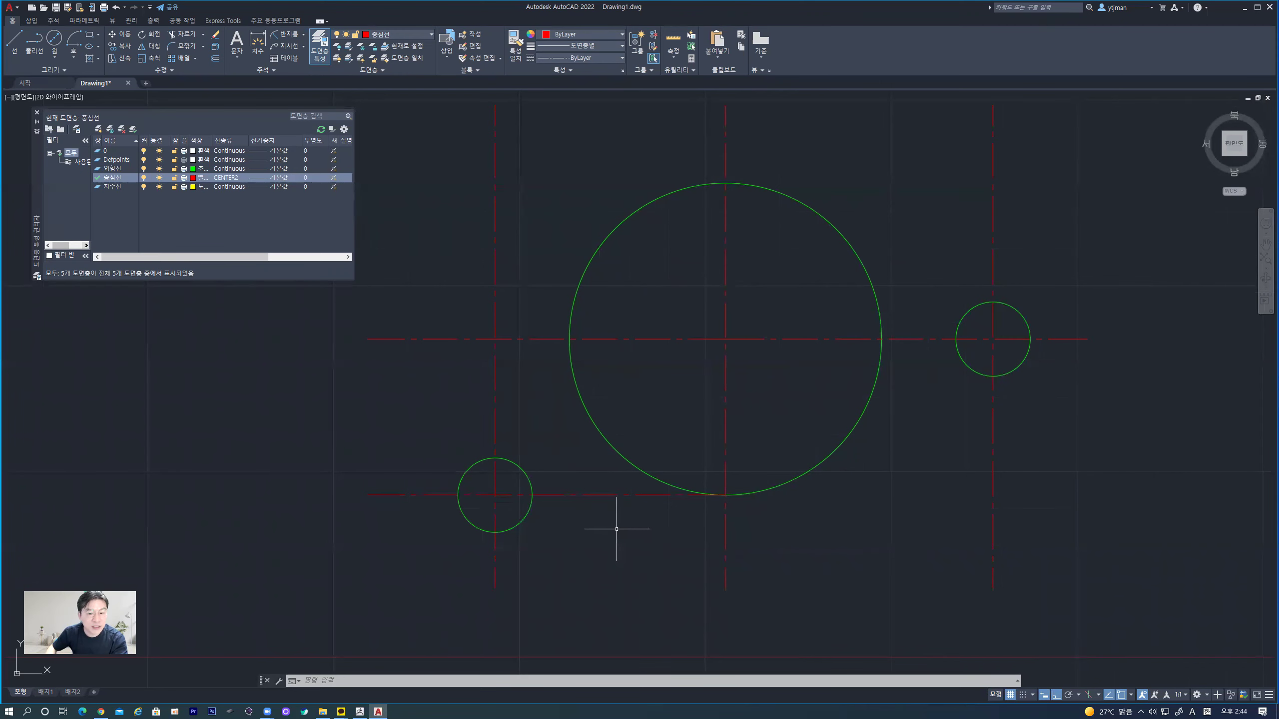
- Draw a concentric radius-18 circle at the same centre and move it to layer 외형선
left_click(56, 54)
left_click(50, 79)
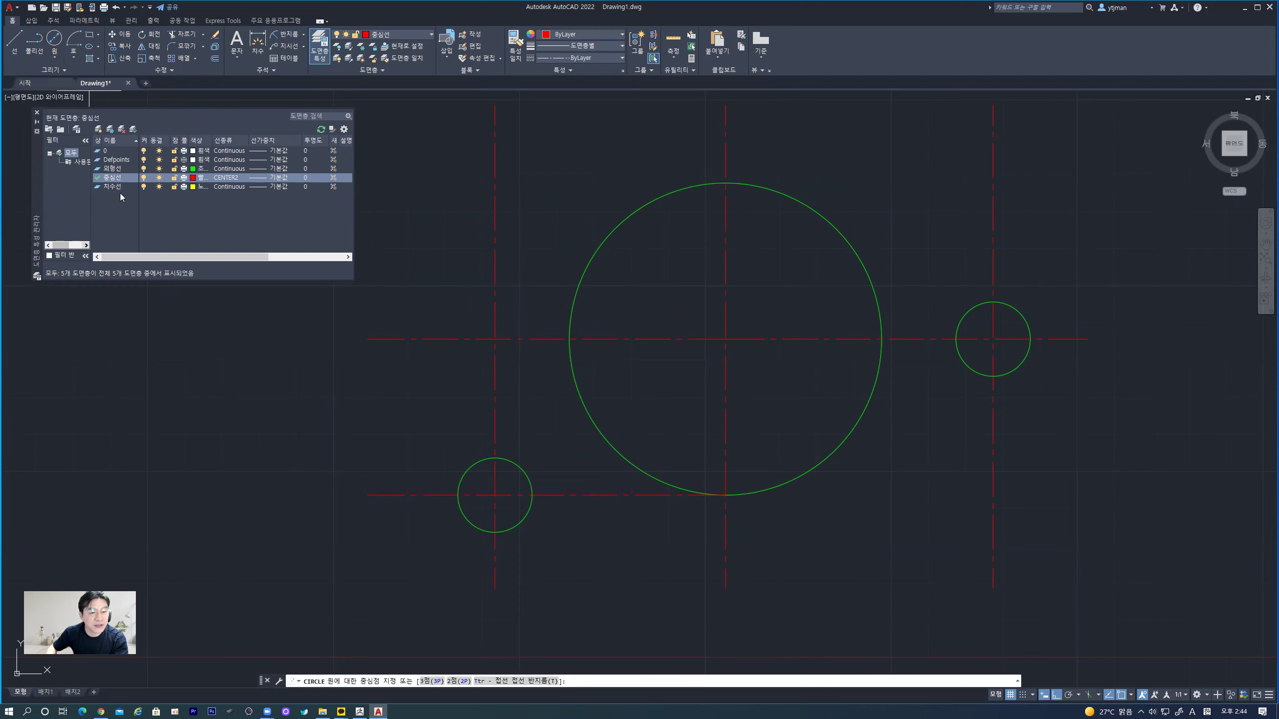
left_click(495, 495)
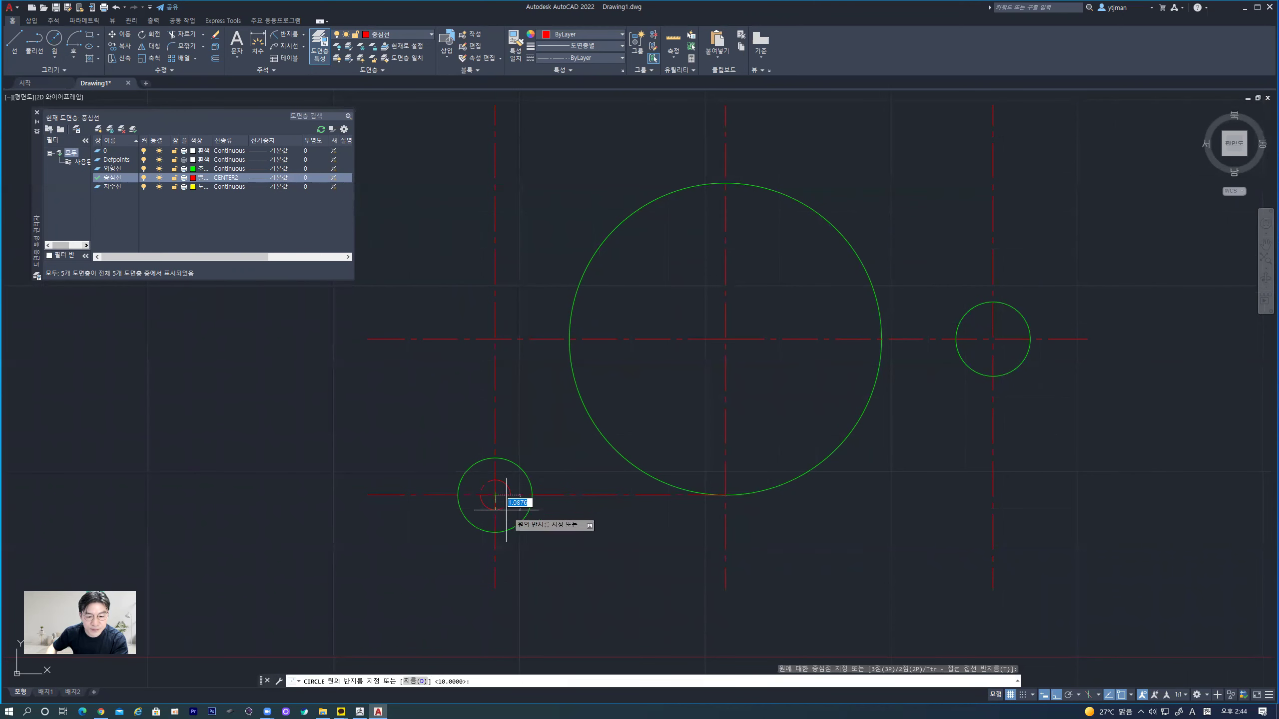
type("1")
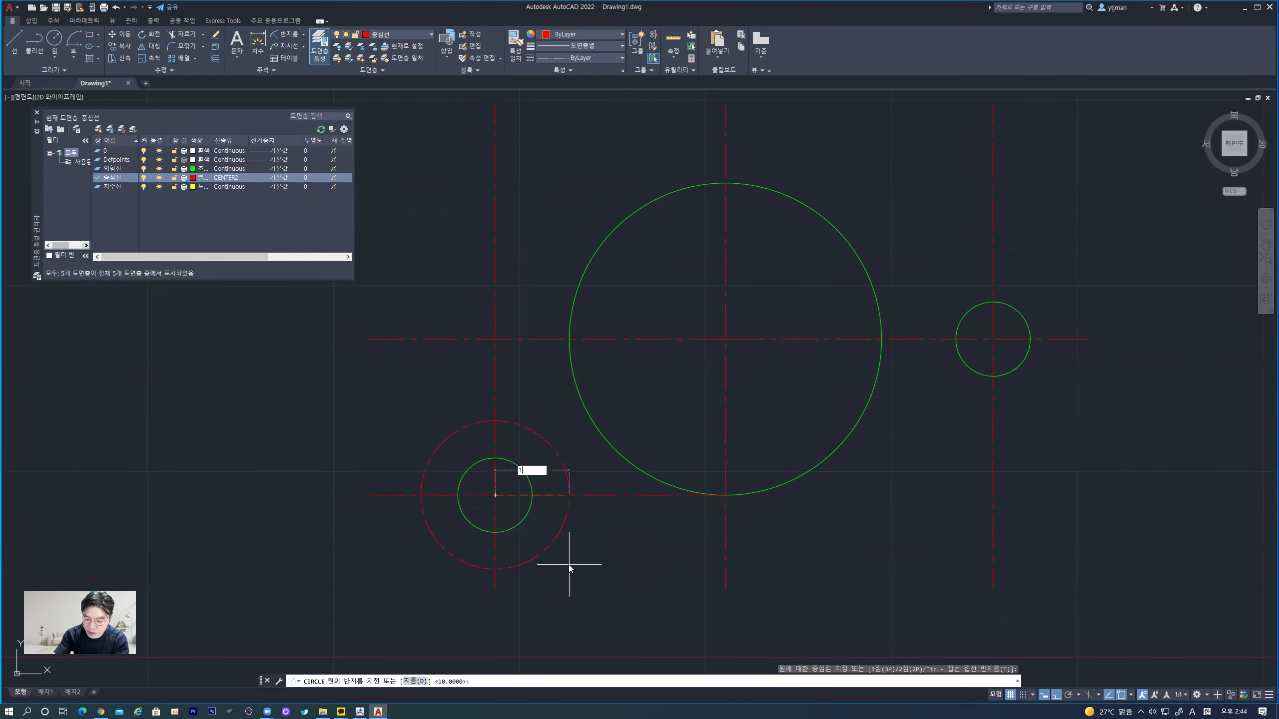
type("8")
key("Return")
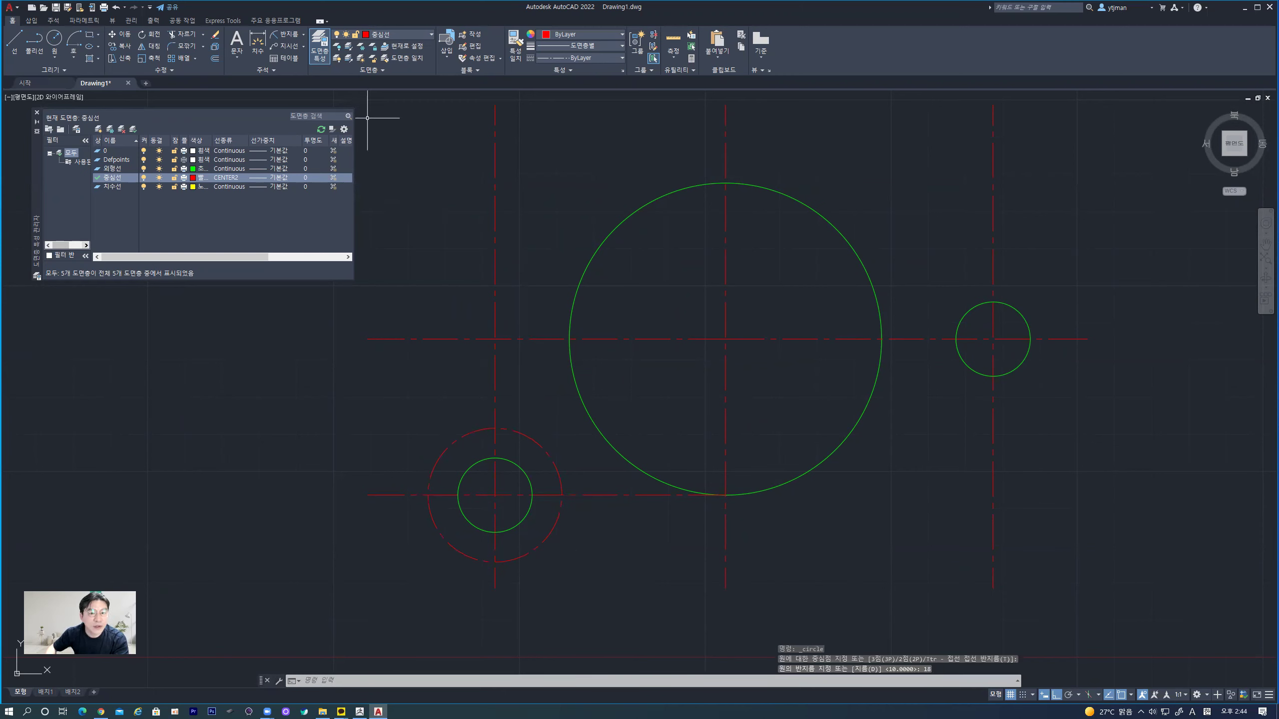
left_click(556, 521)
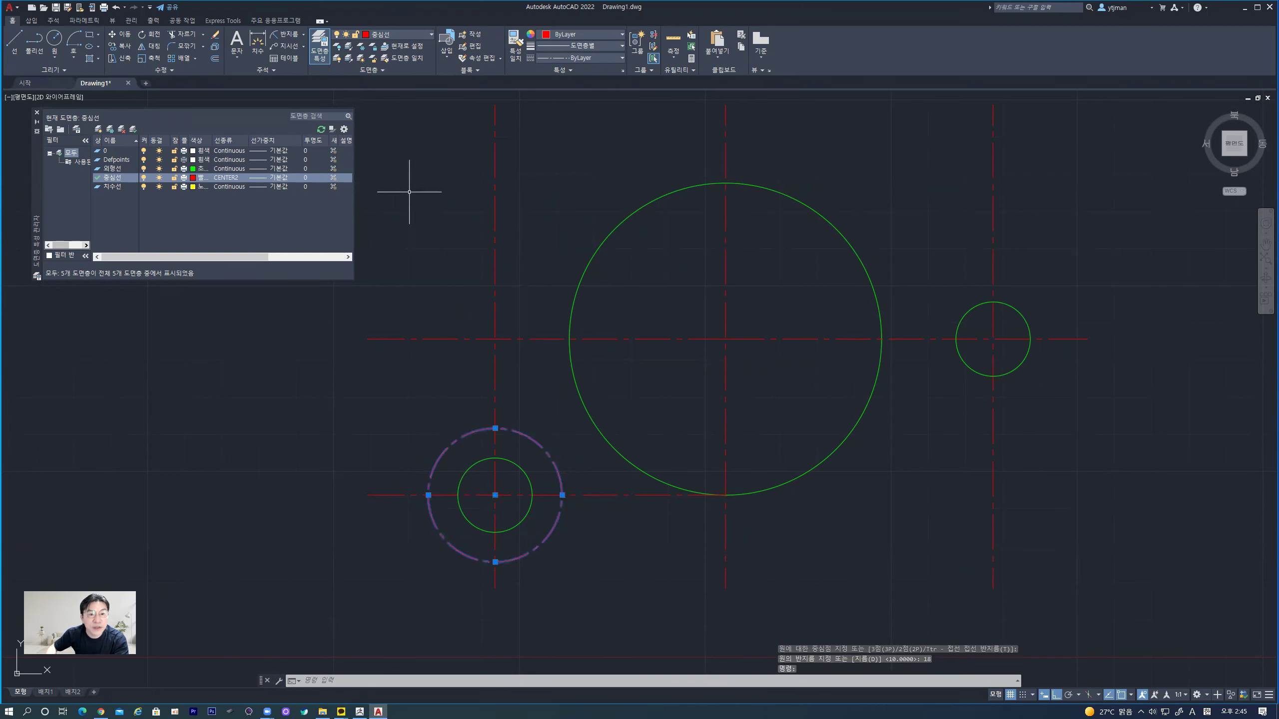
left_click(429, 35)
left_click(402, 68)
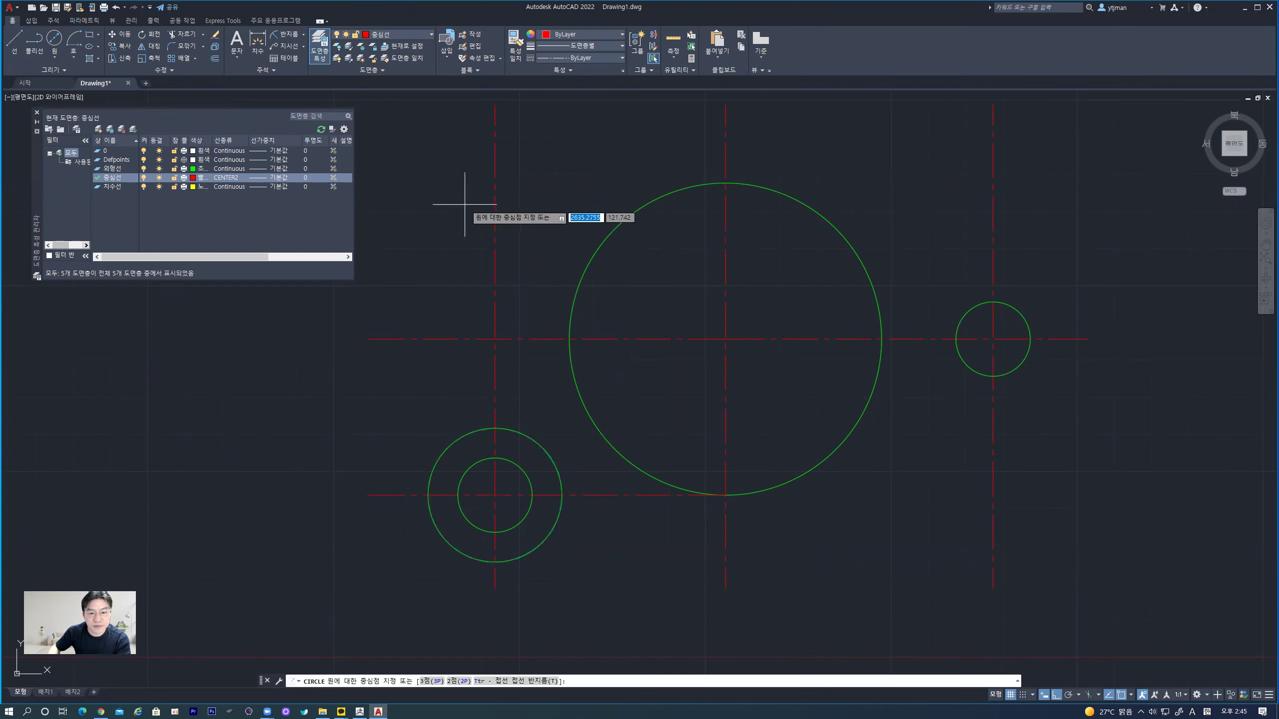
- Draw a Ø72 circle at the large circle's centre on layer 외형선
left_click(725, 339)
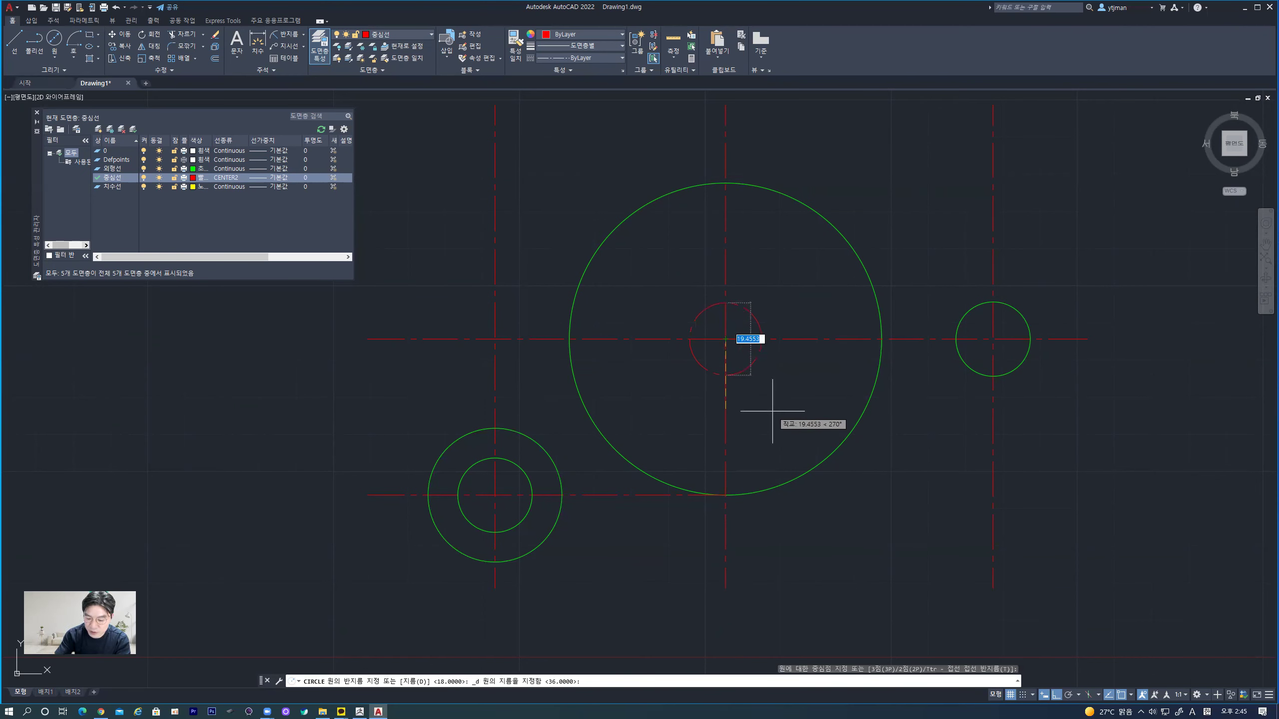
type("72")
key("Return")
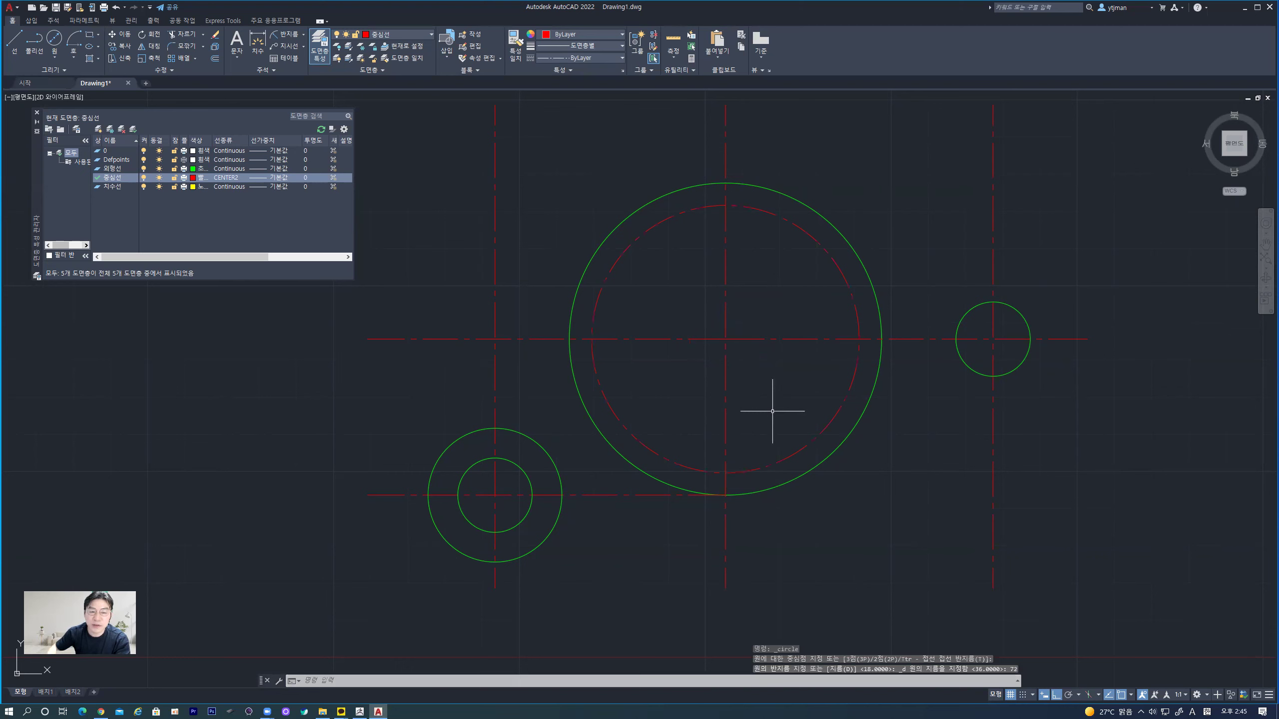
left_click(844, 403)
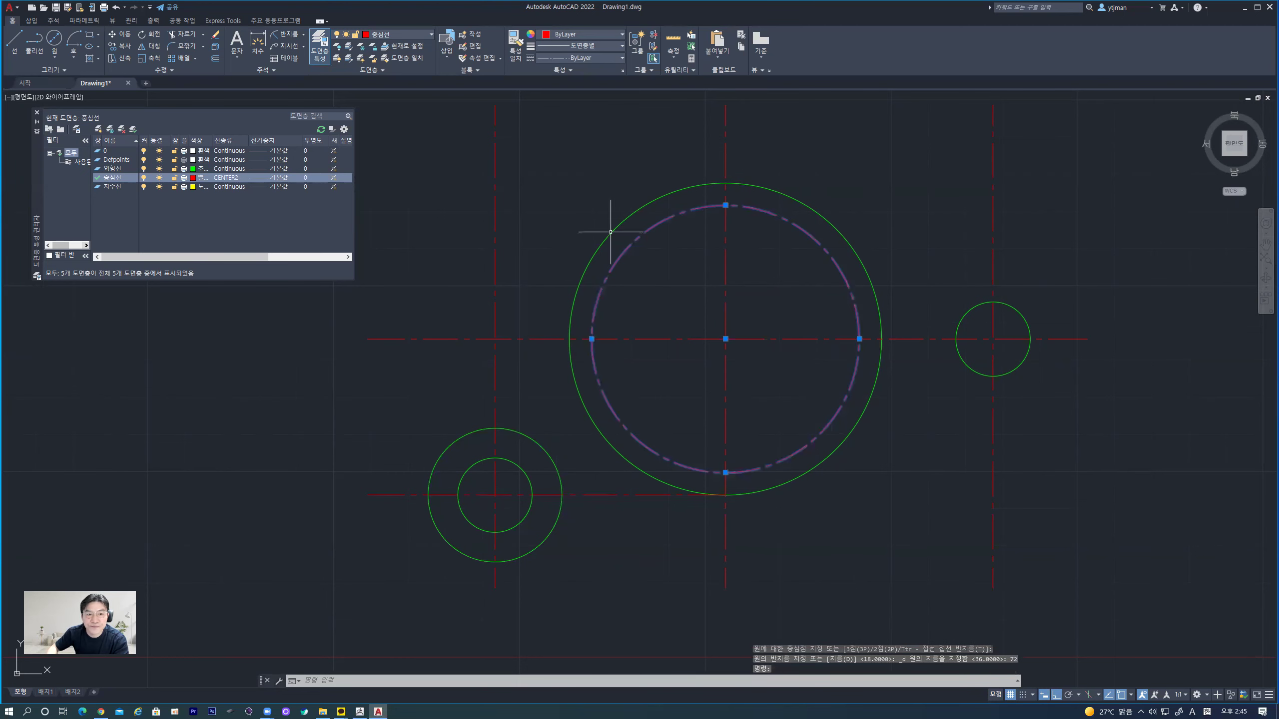
left_click(428, 33)
left_click(397, 62)
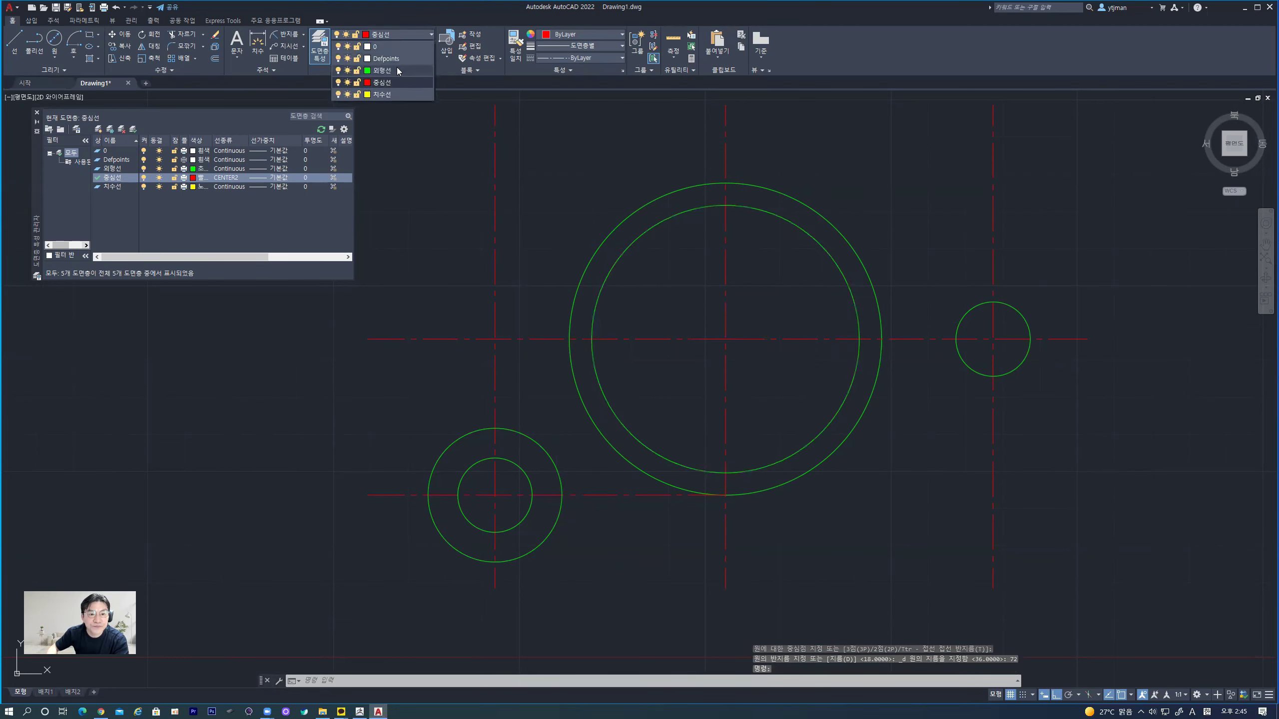
left_click(914, 485)
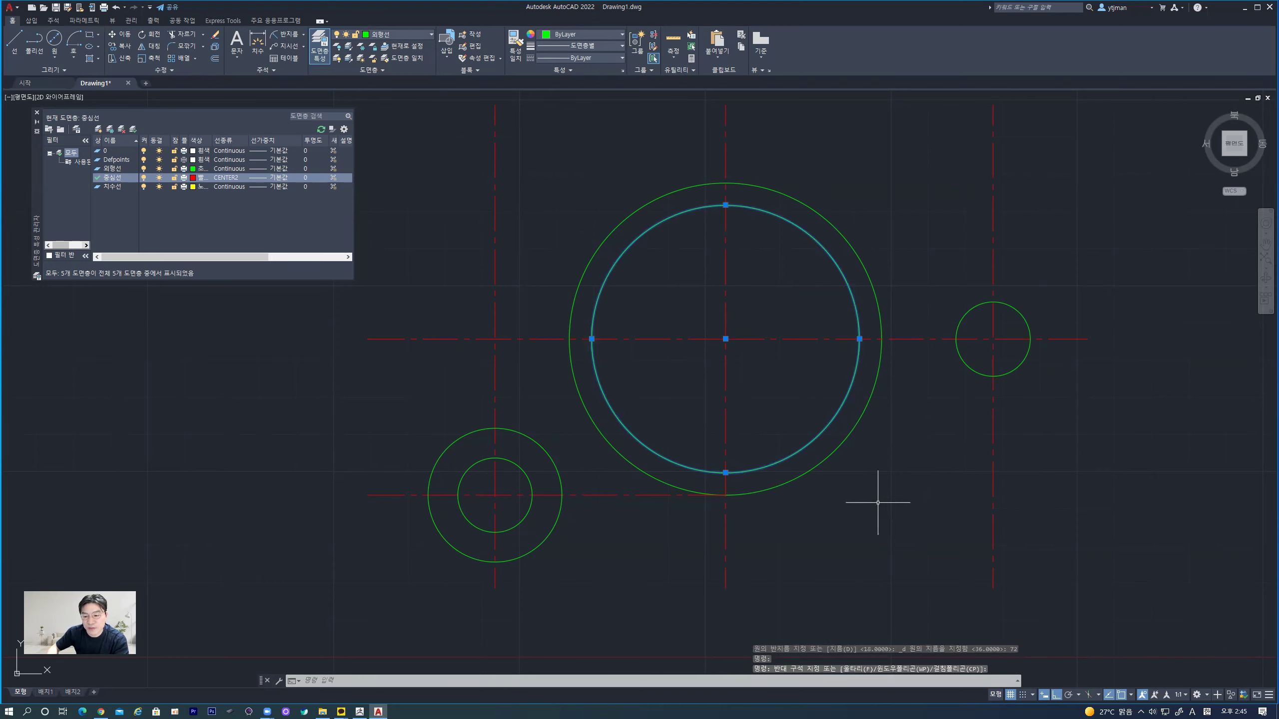
key("Escape")
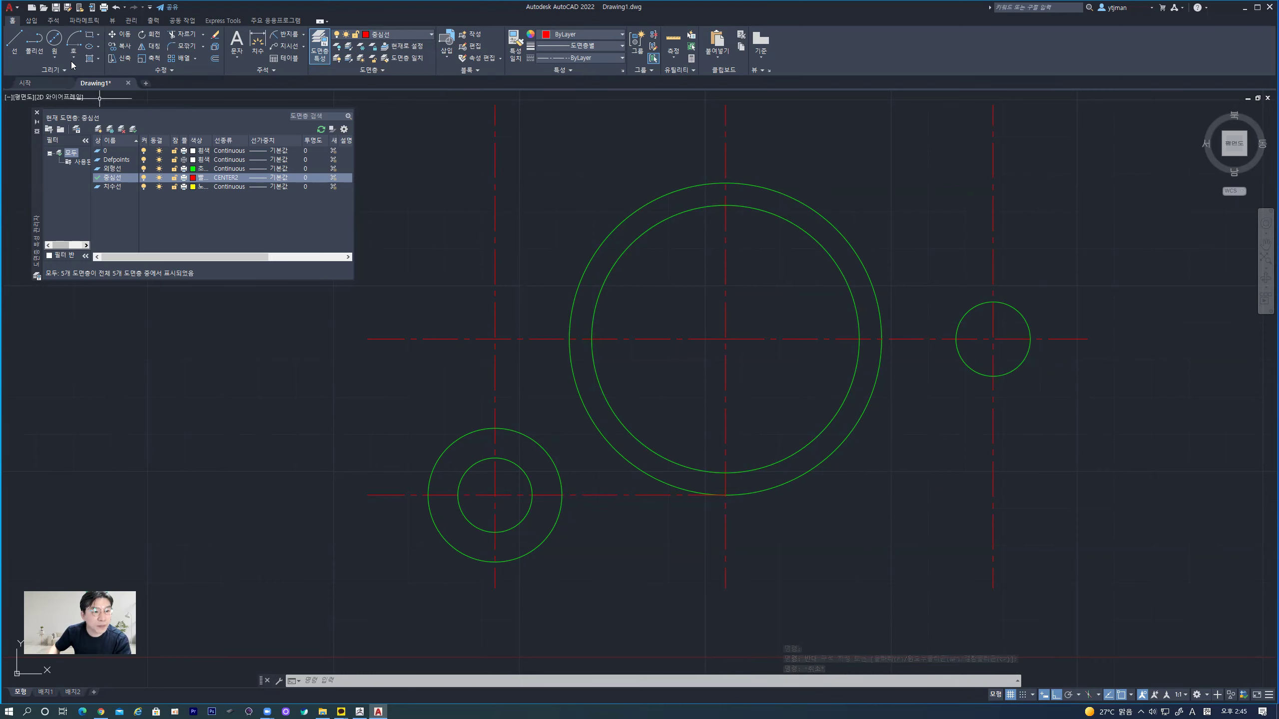
- Draw a radius-18 circle around the small right circle's centre on layer 외형선
left_click(52, 54)
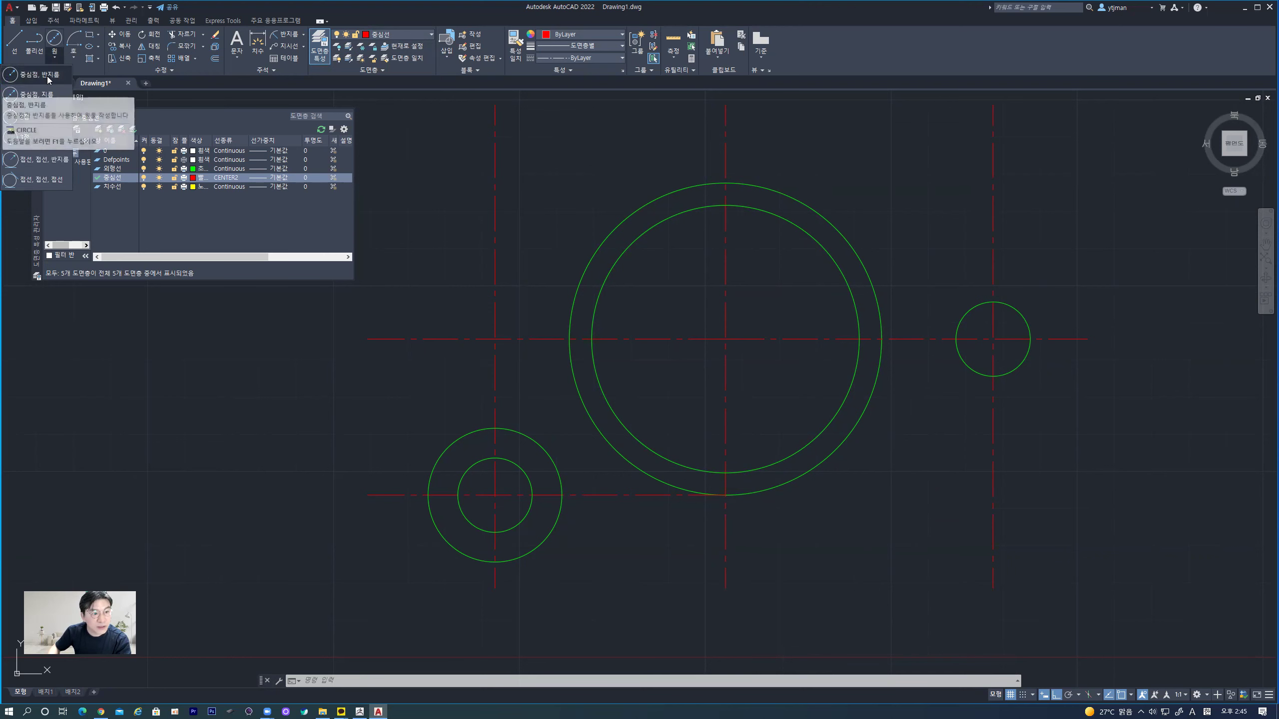
left_click(47, 76)
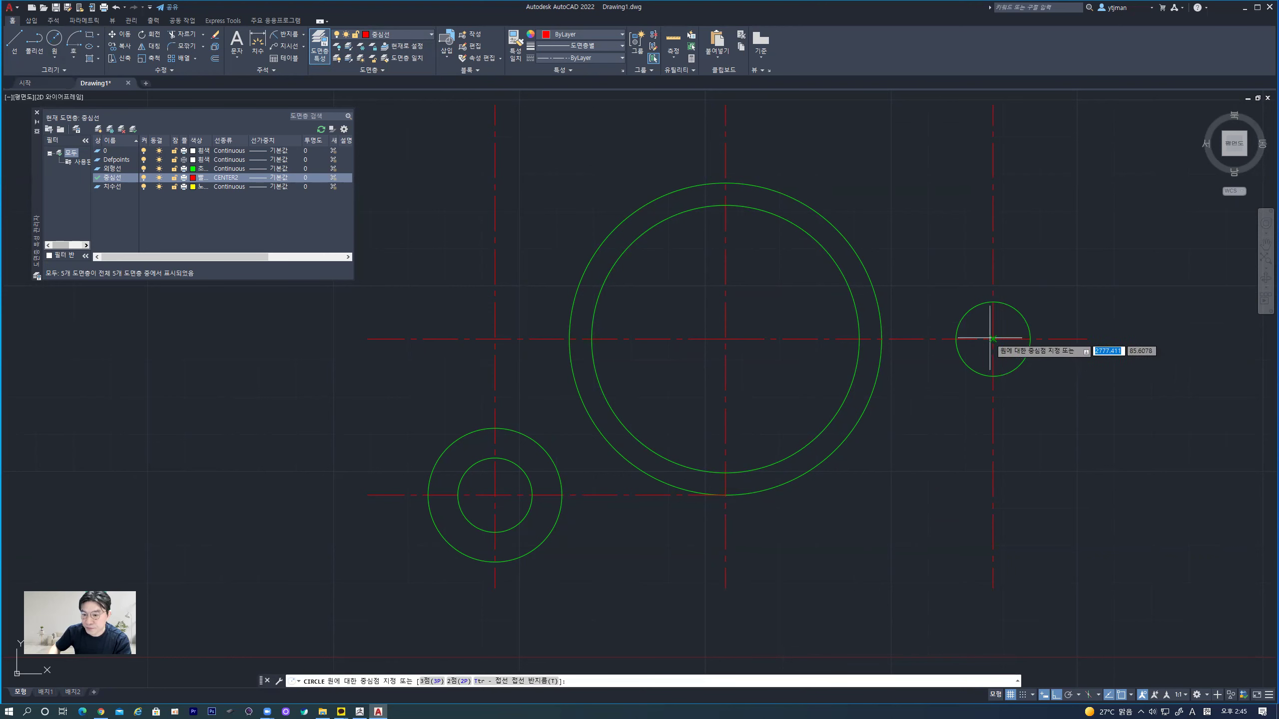
left_click(990, 338)
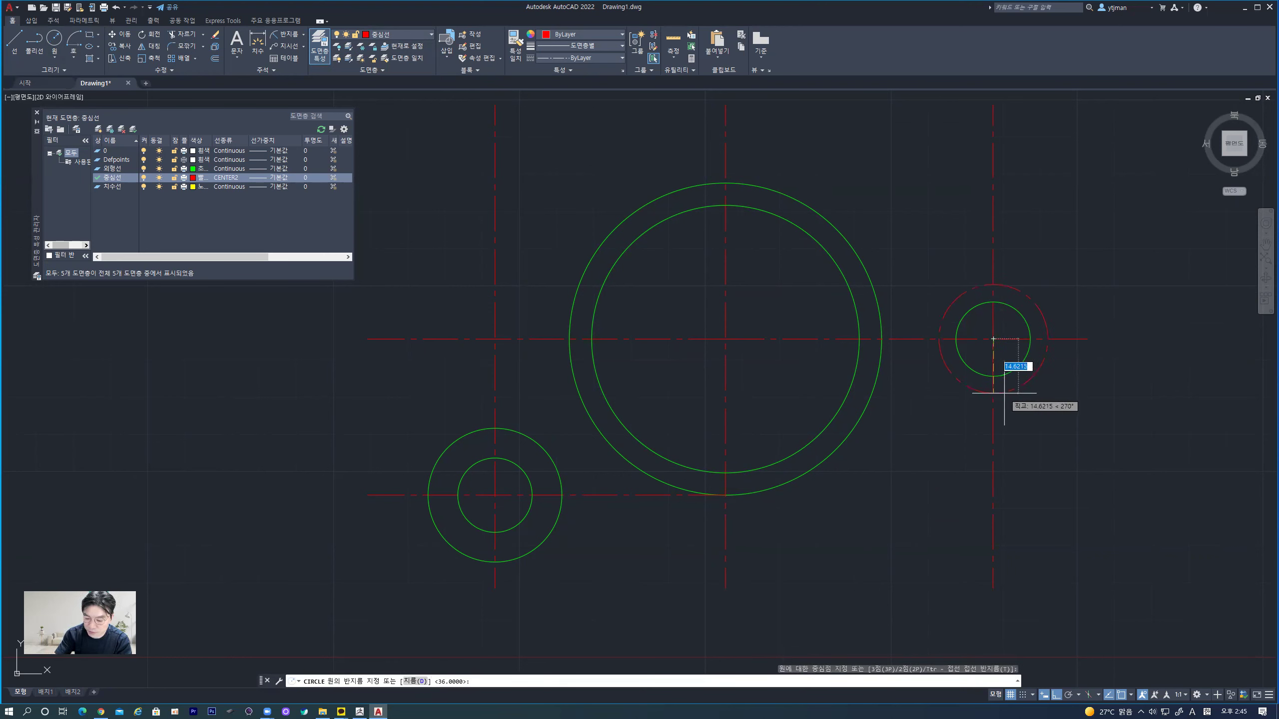
type("18")
key("Return")
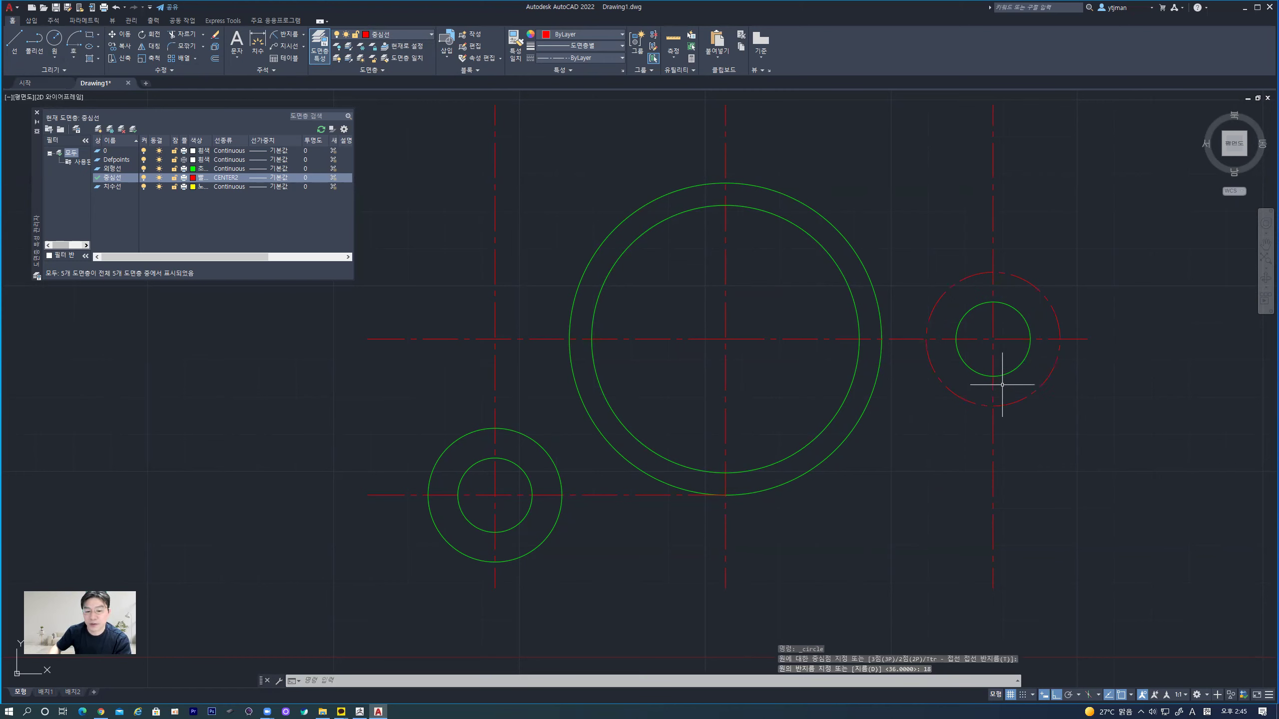
left_click(1042, 389)
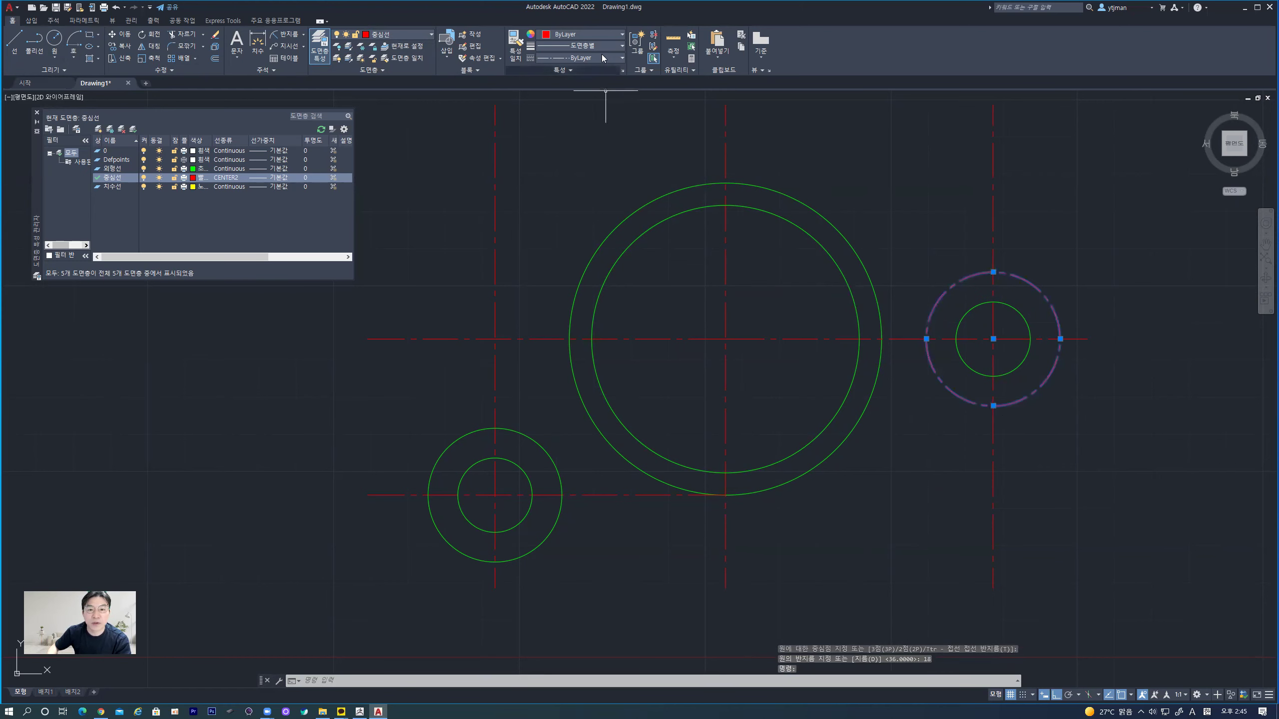
left_click(600, 35)
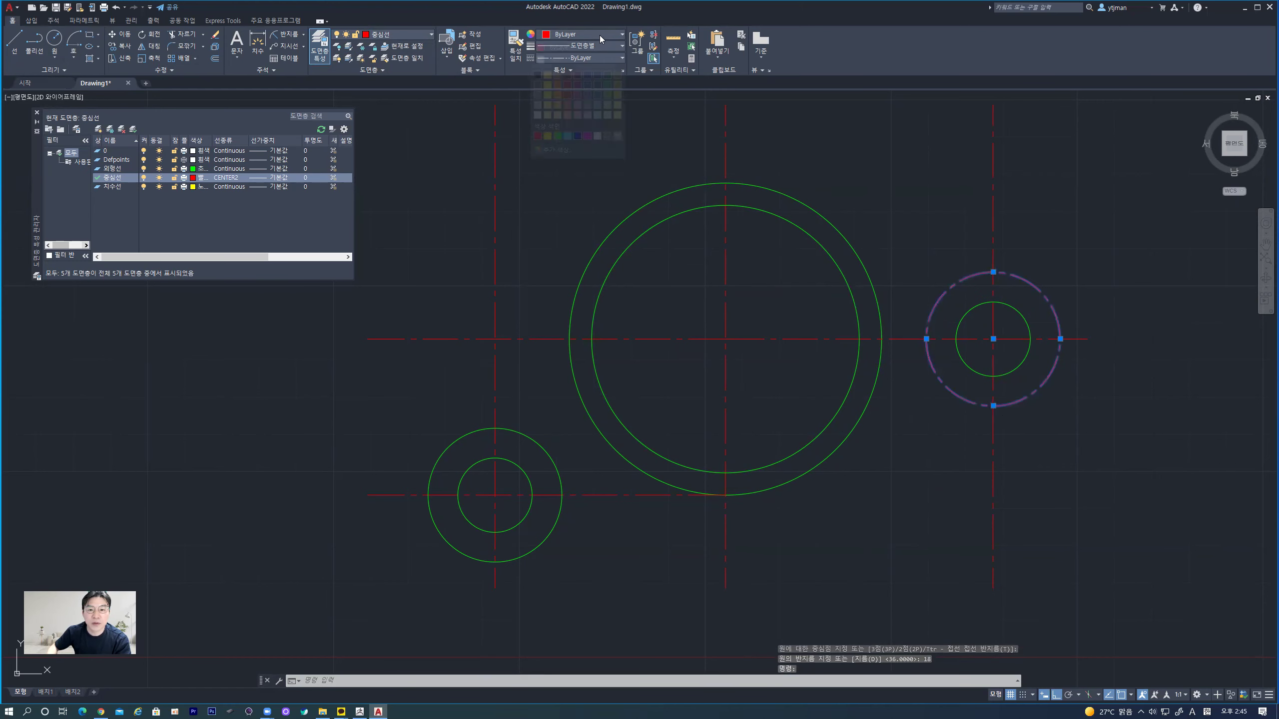
left_click(400, 35)
left_click(384, 73)
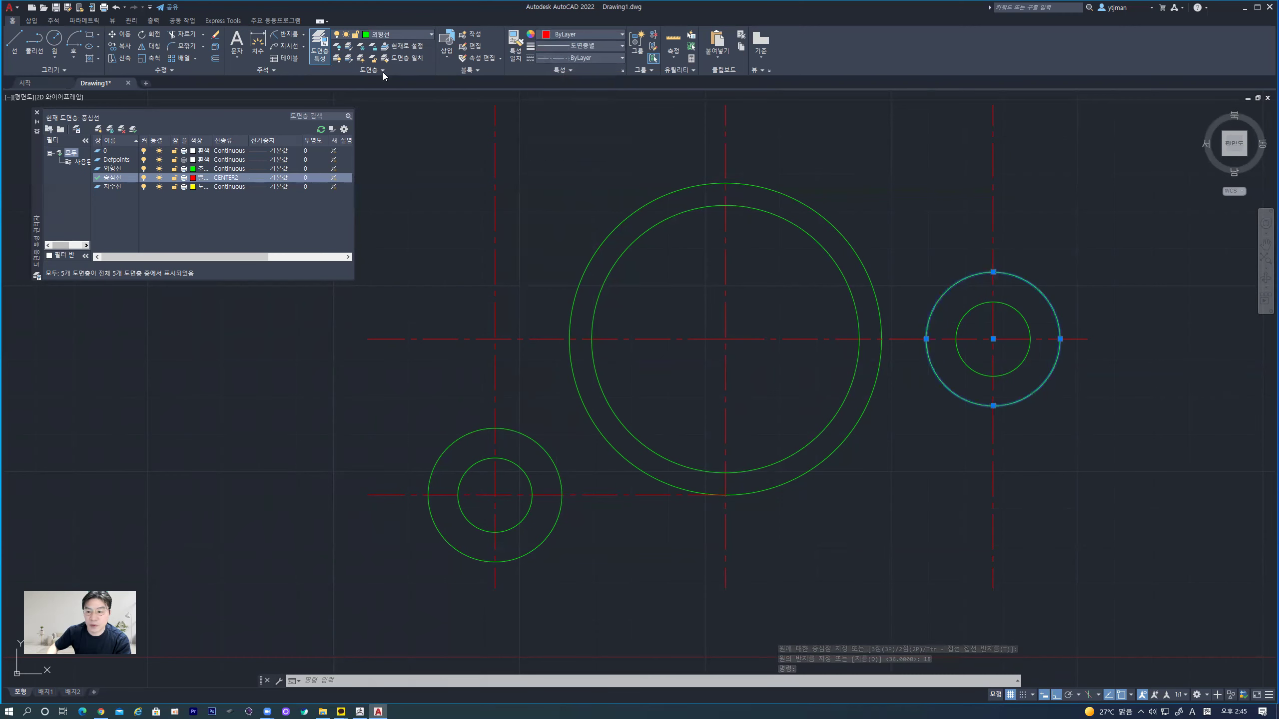
left_click(1064, 479)
key("Escape")
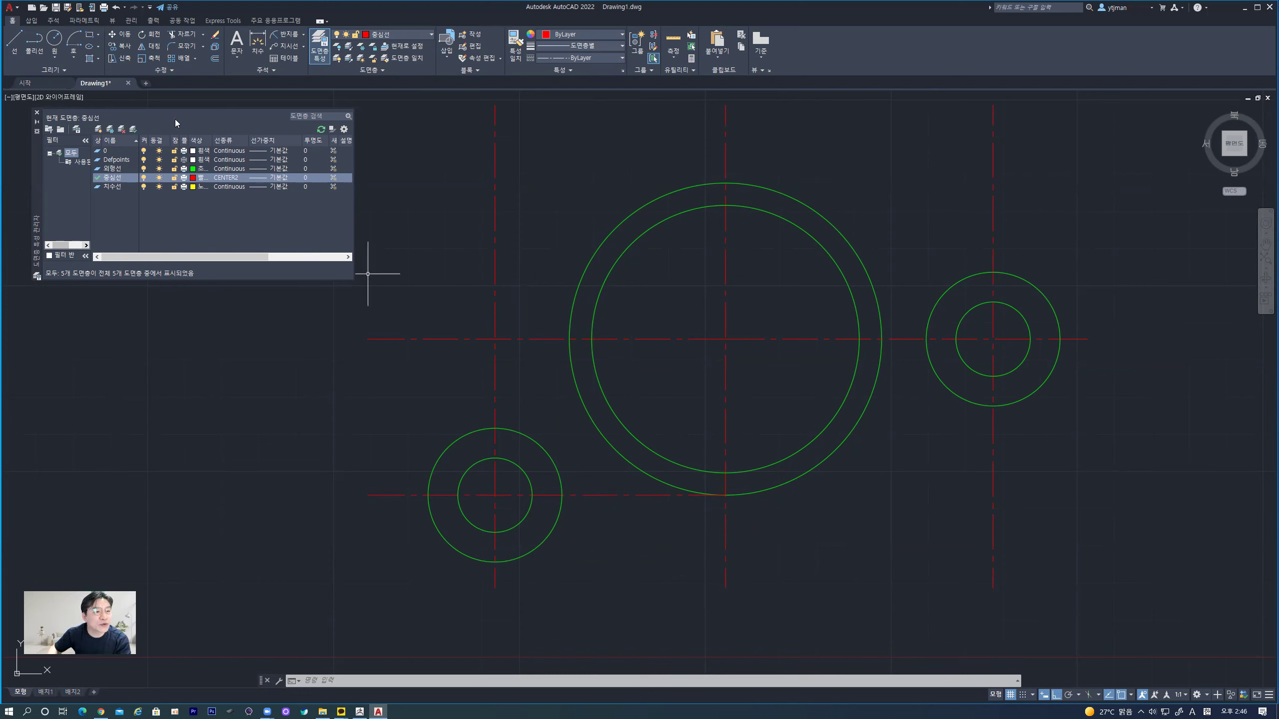
- Draw a radius-40 circle tangent to the large circle and the small left circle
left_click(73, 58)
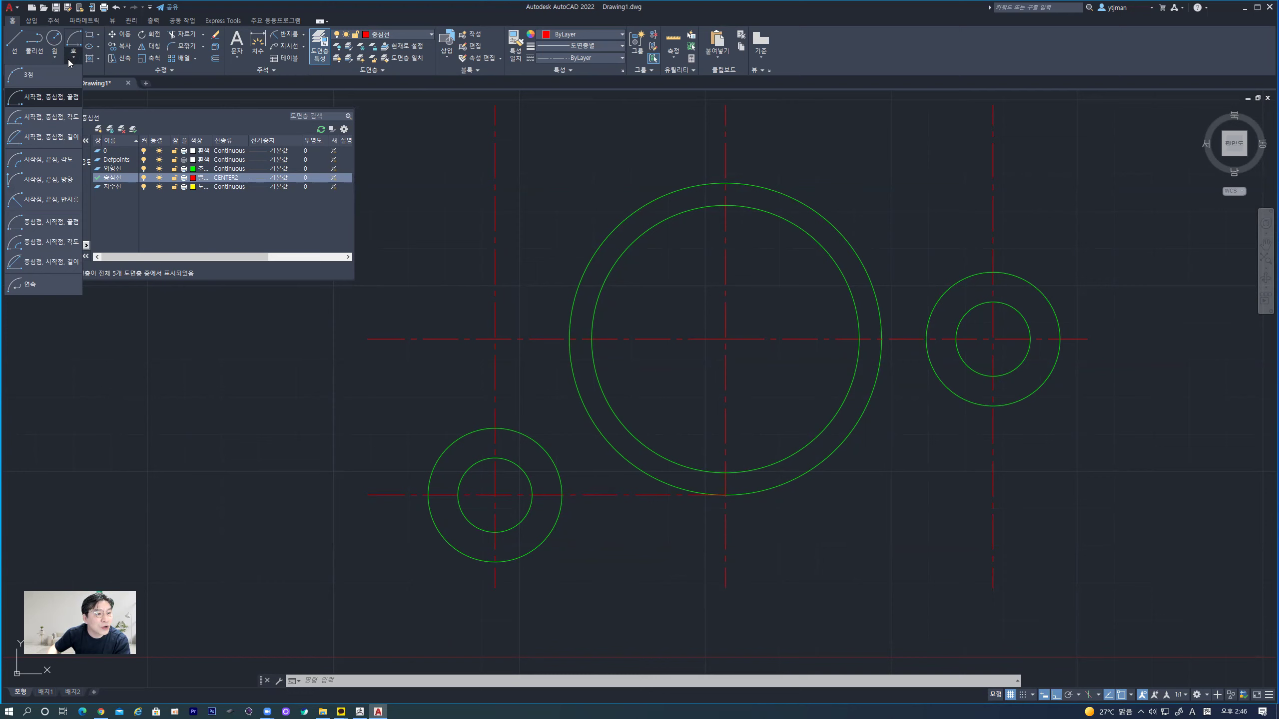
left_click(53, 57)
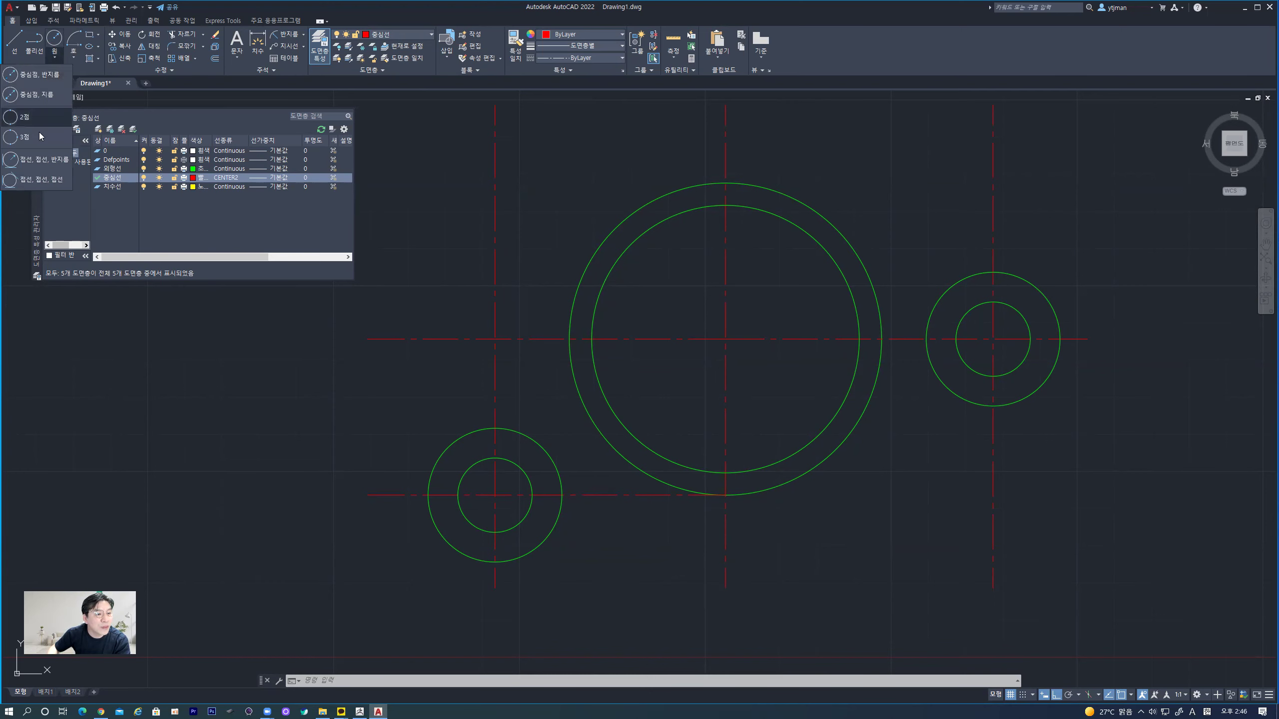
left_click(22, 162)
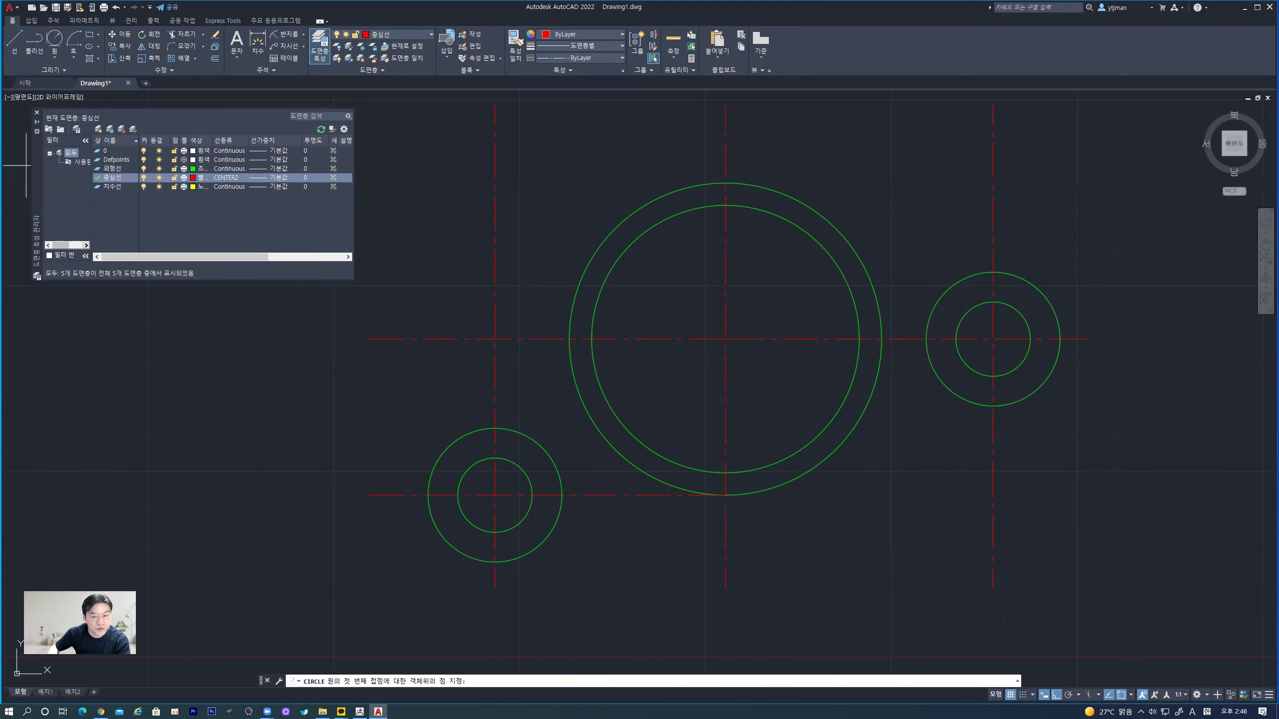
left_click(729, 494)
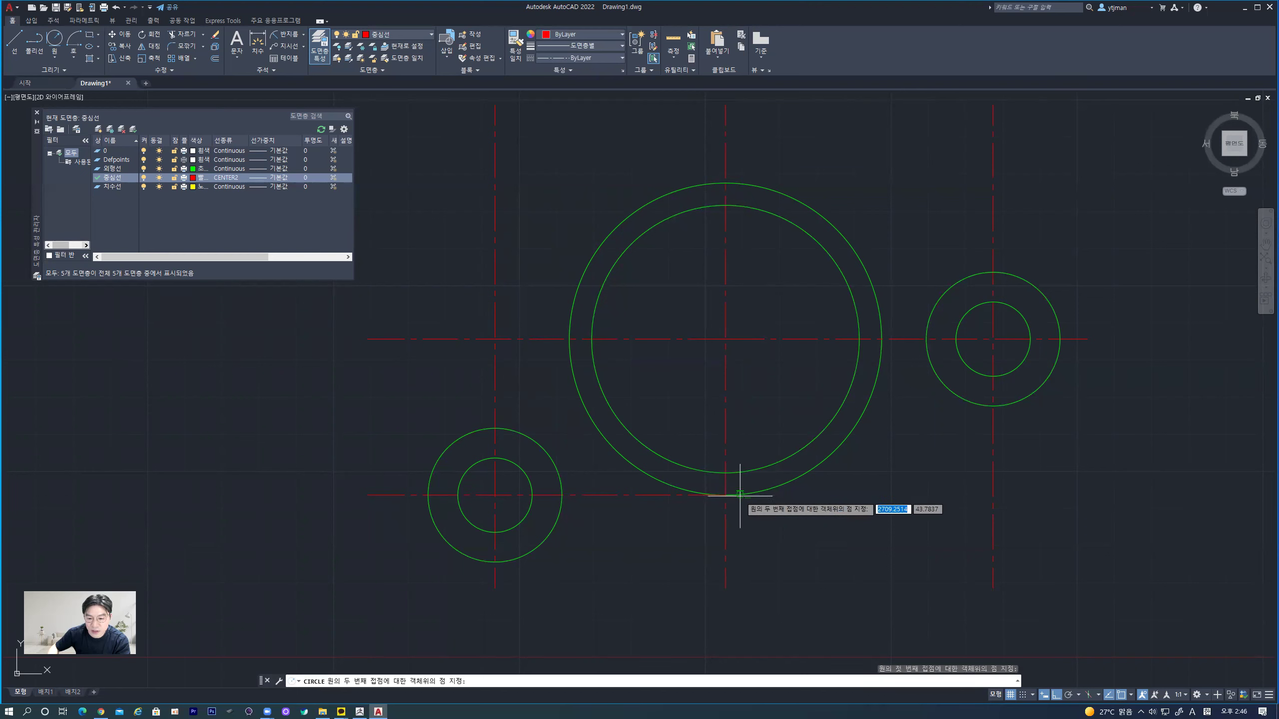
left_click(527, 556)
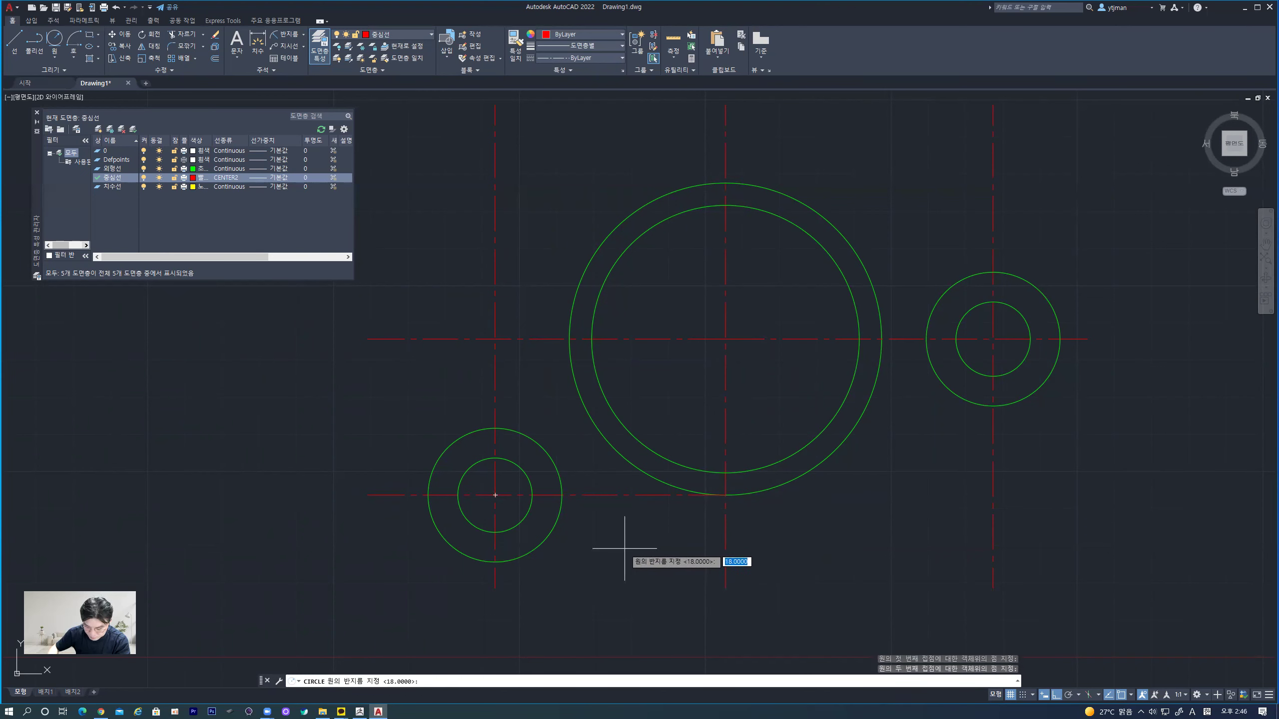
type("40")
key("Return")
middle_click_drag(718, 459, 678, 361)
- Move the new tangent circle onto the 외형선 outline layer
left_click(731, 439)
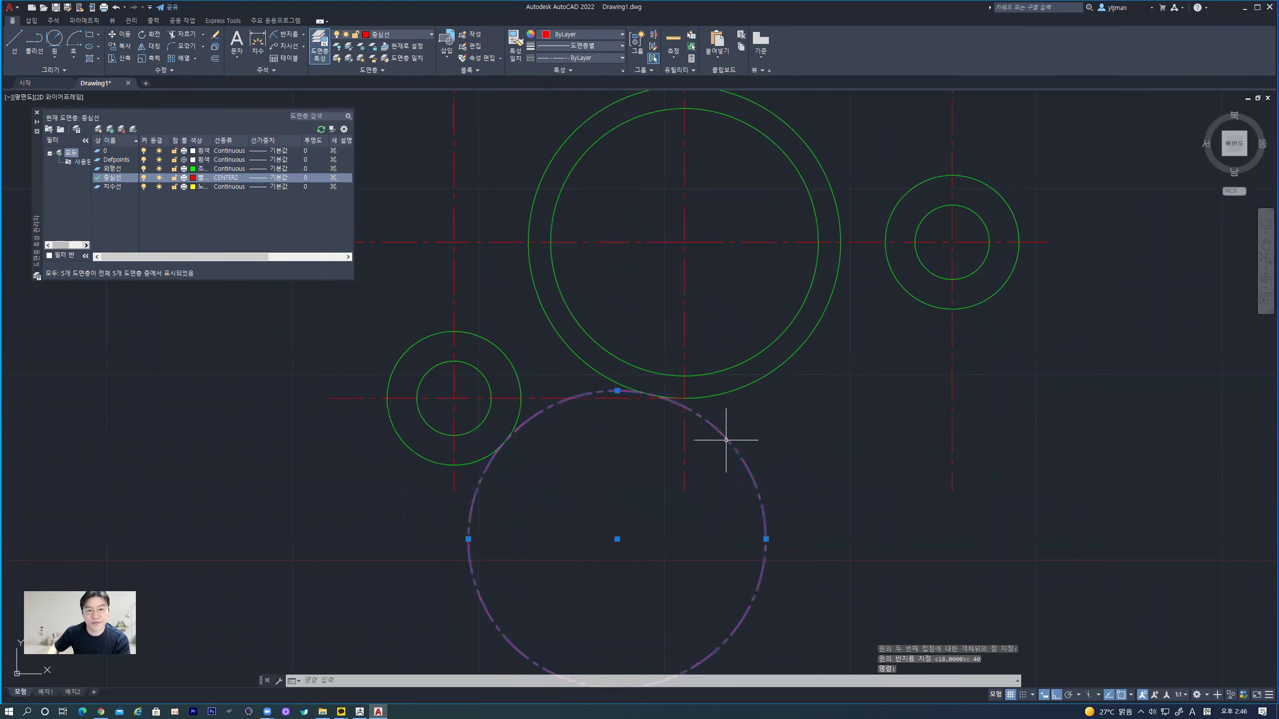
left_click(398, 34)
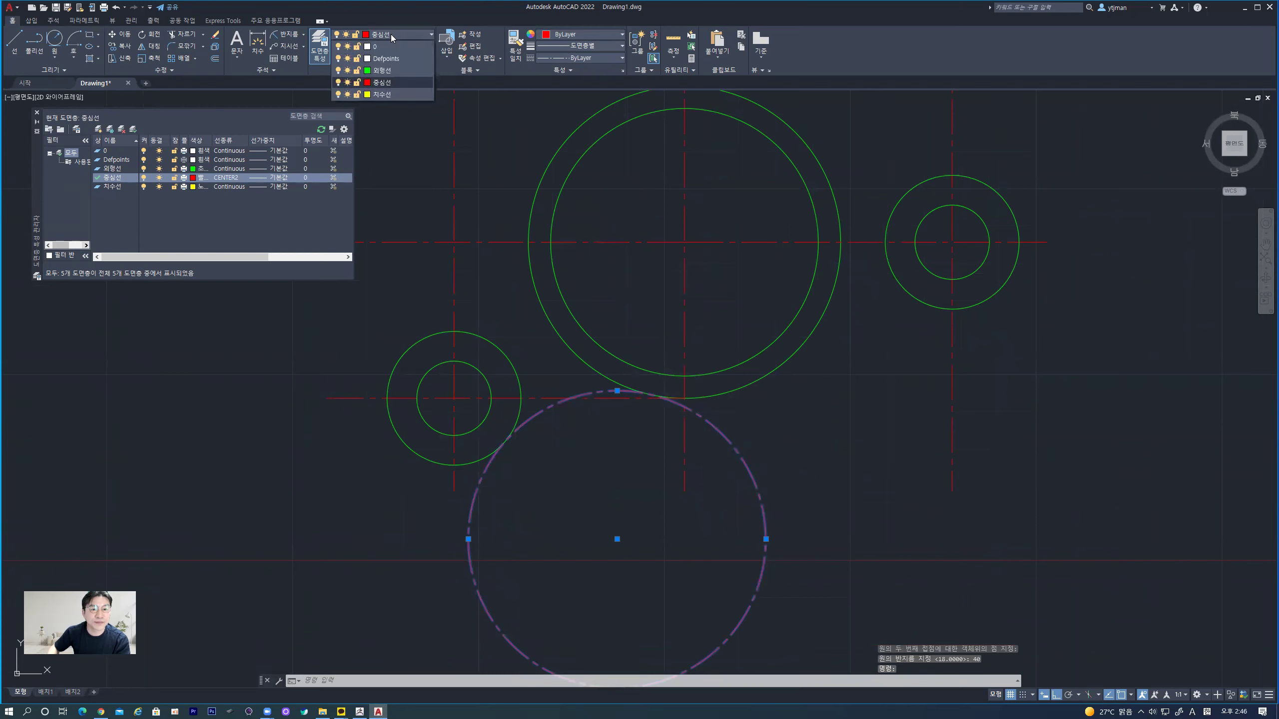
left_click(376, 73)
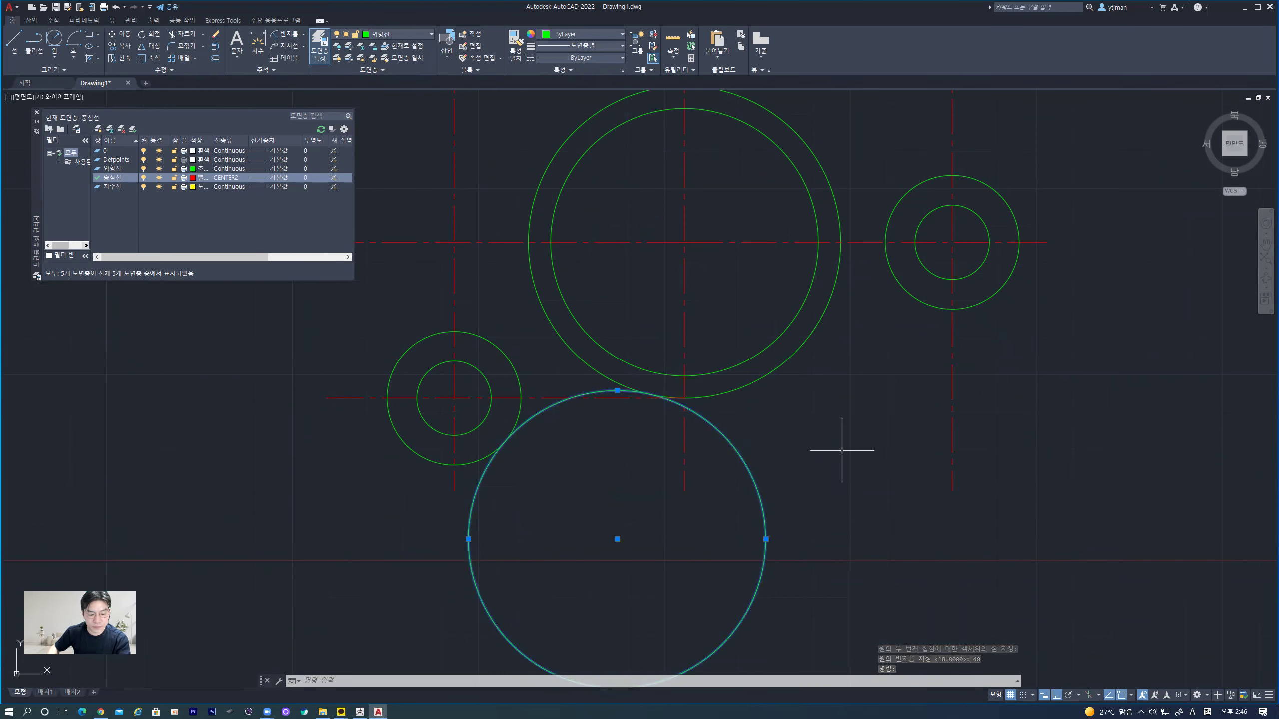
key("Escape")
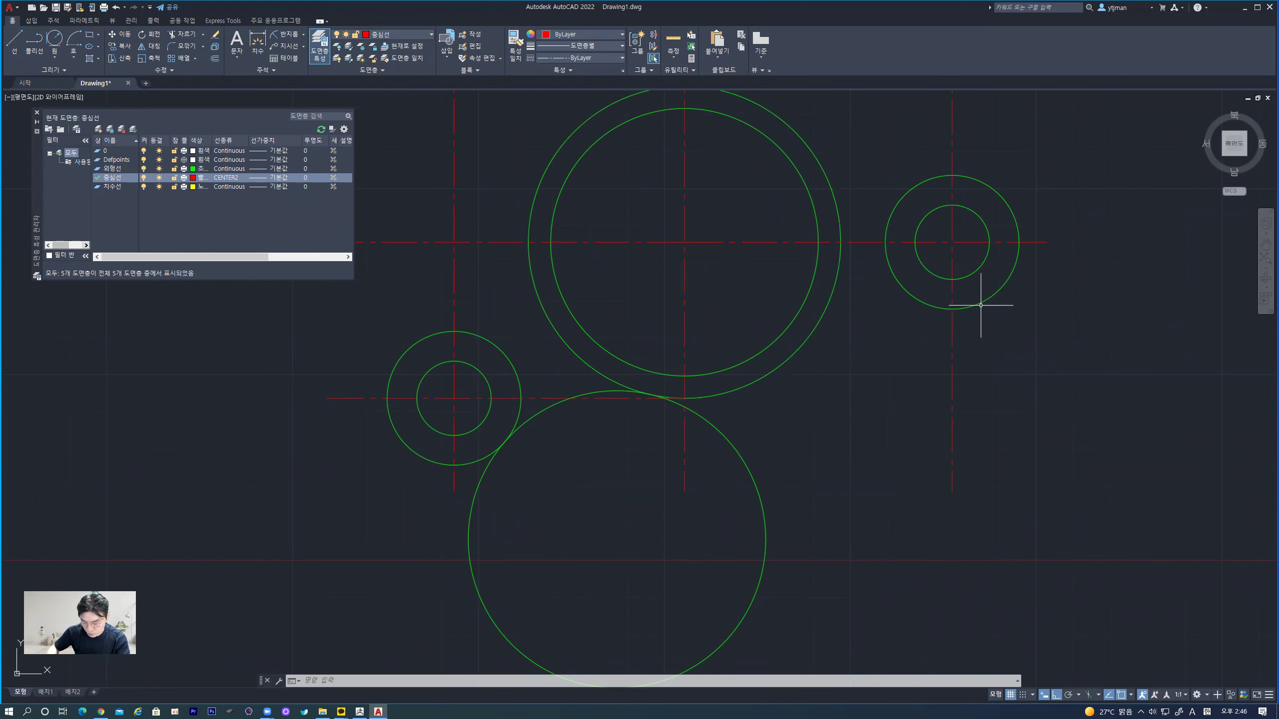
middle_click_drag(570, 147, 491, 194)
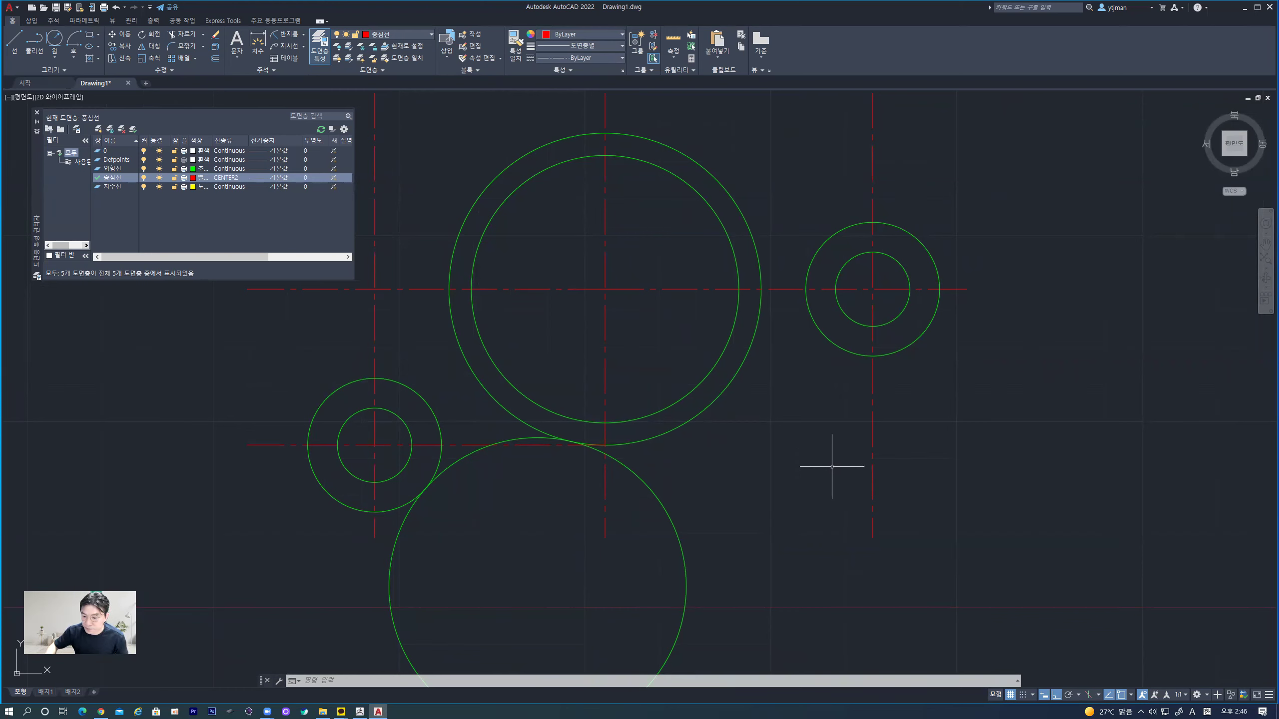
- In Drafting Settings' Object Snap tab, clear all modes and enable only Tangent
left_click(1032, 696)
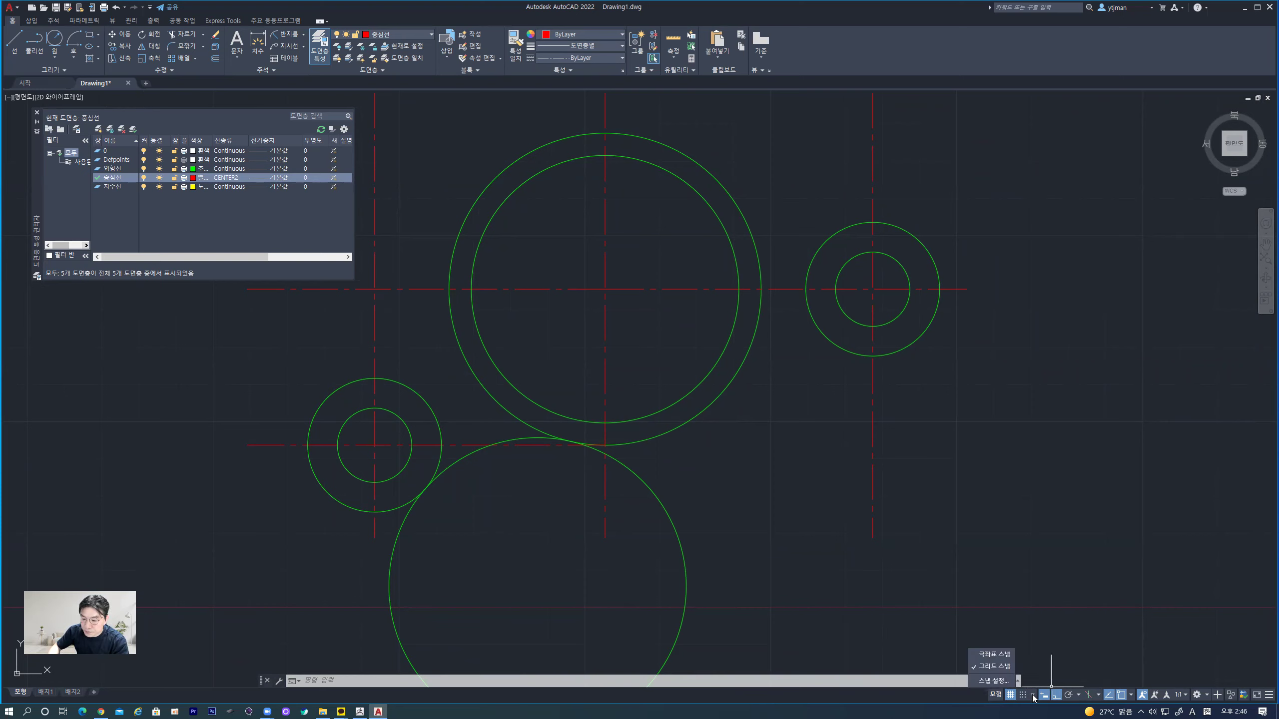
left_click(993, 681)
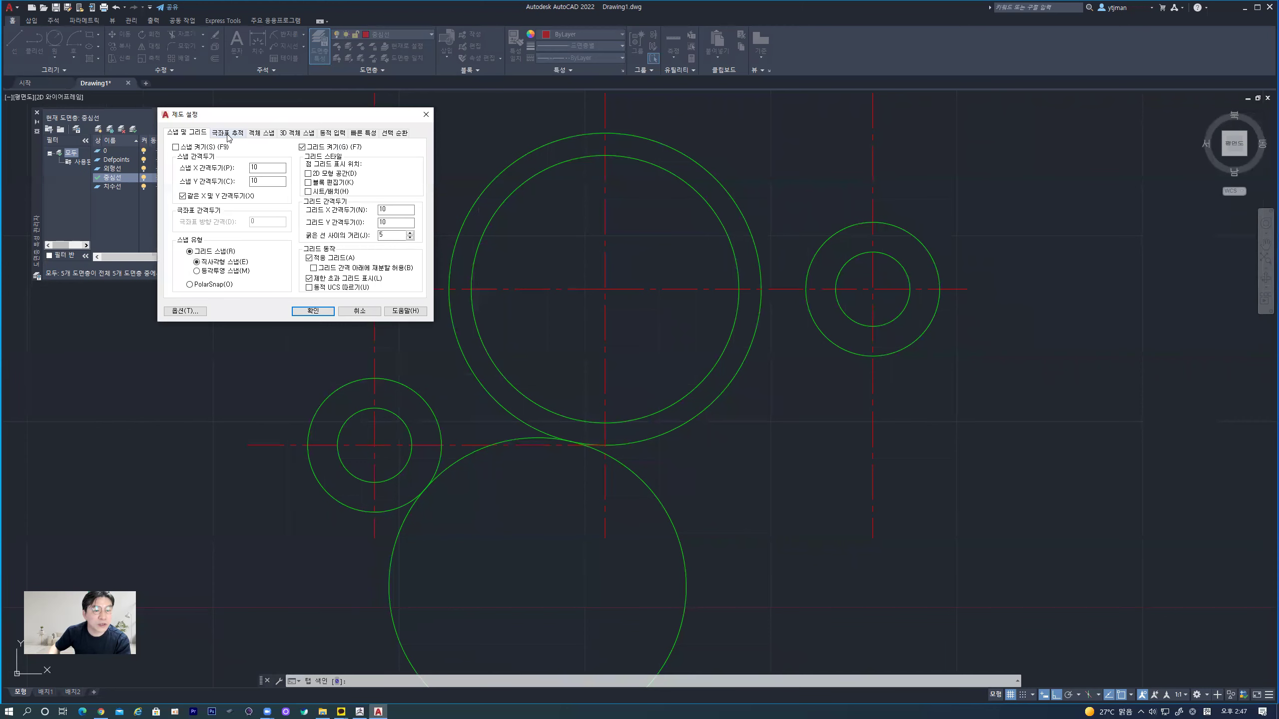
key("ctrl+Tab")
key("ctrl+Tab")
key("ctrl+Tab")
left_click(262, 133)
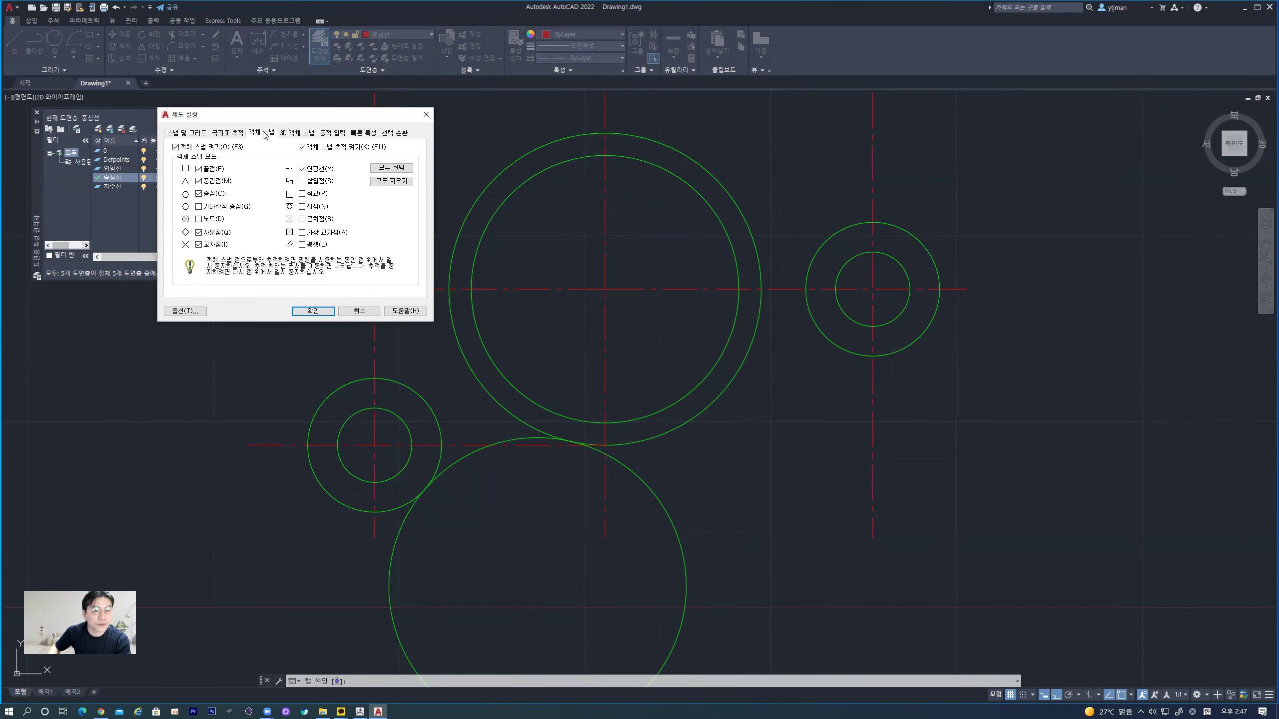
left_click_drag(285, 119, 334, 154)
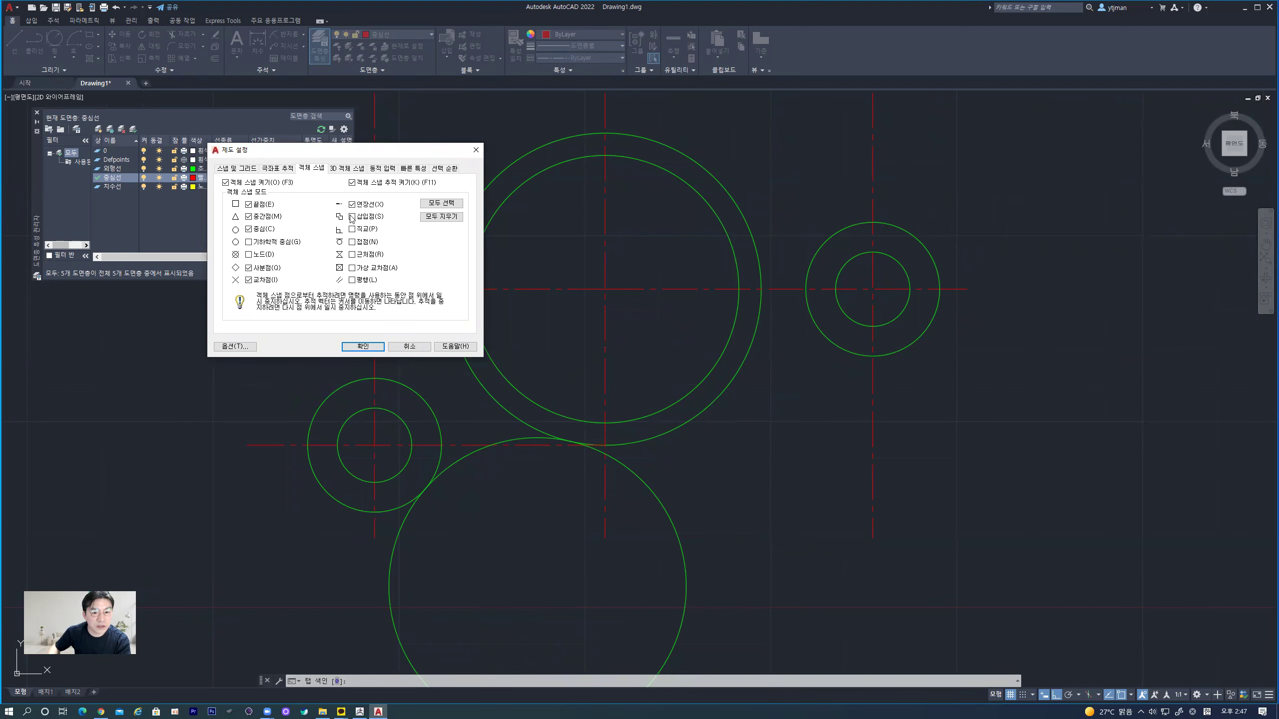
left_click(436, 218)
mouse_move(352, 242)
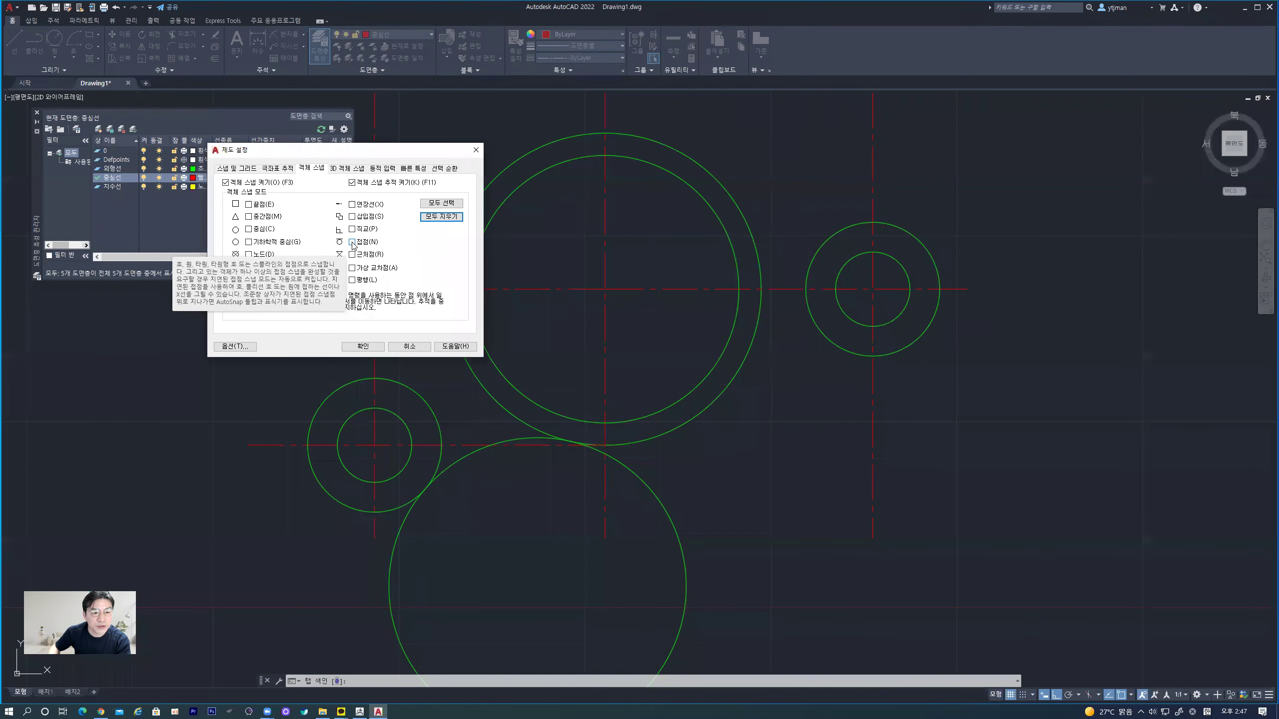
left_click(352, 242)
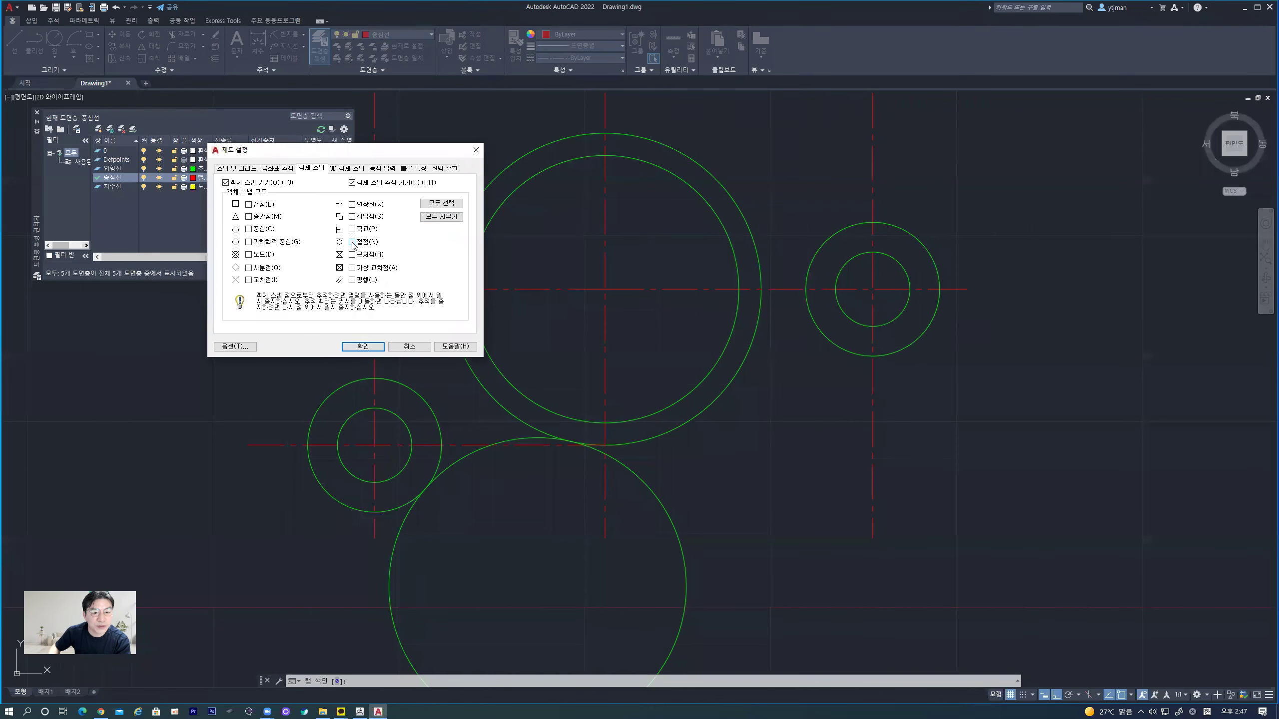
left_click(364, 347)
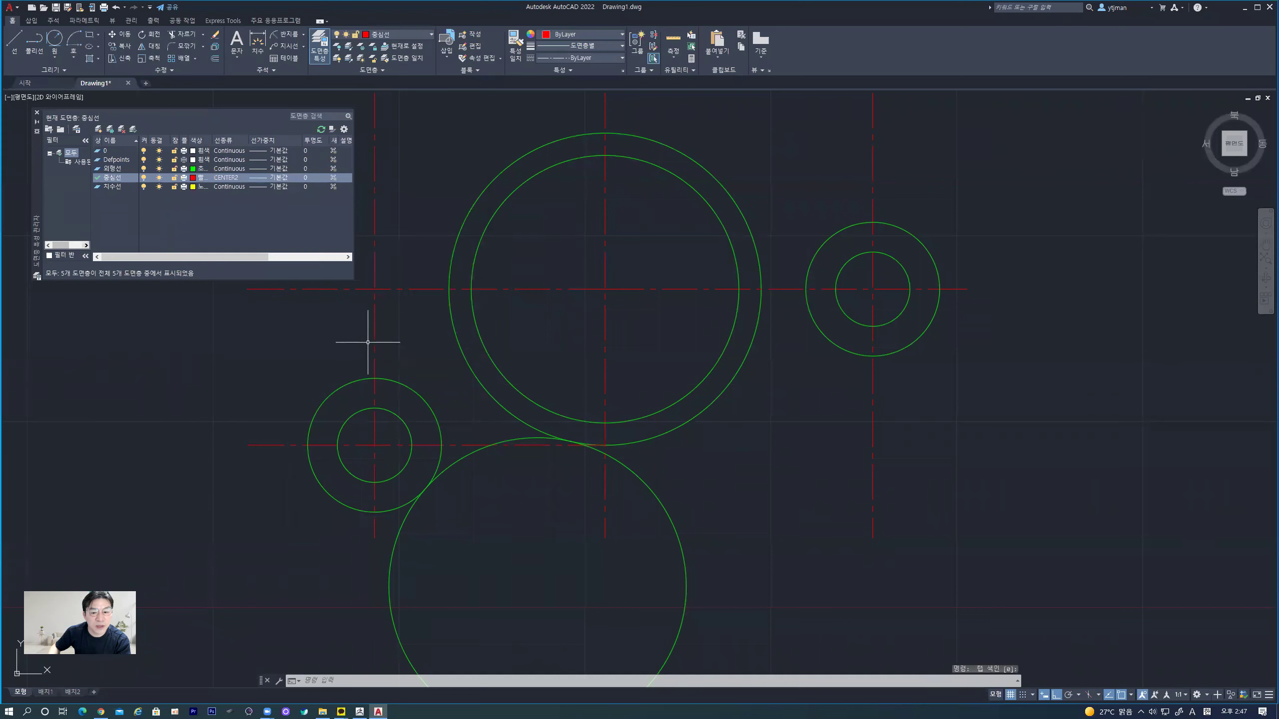
- Draw lower and upper lines tangent to the large circle and the small right circle
left_click(25, 49)
left_click(655, 436)
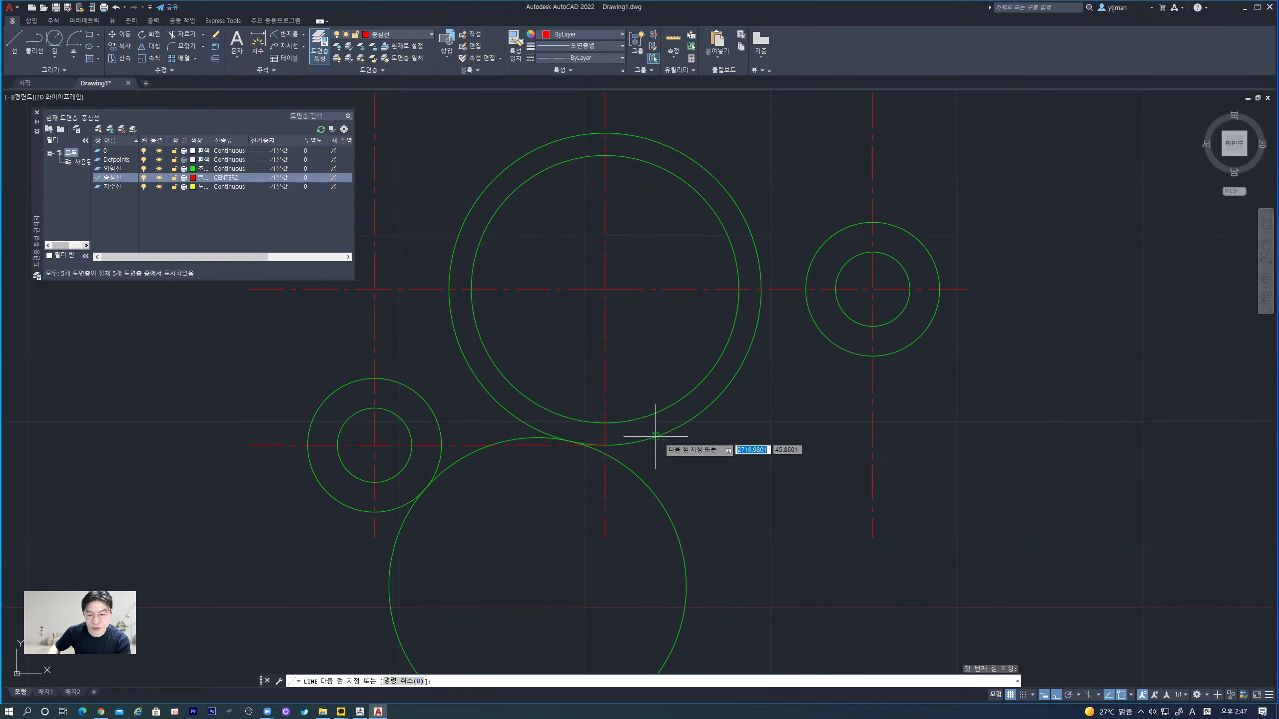
left_click(914, 342)
key("Escape")
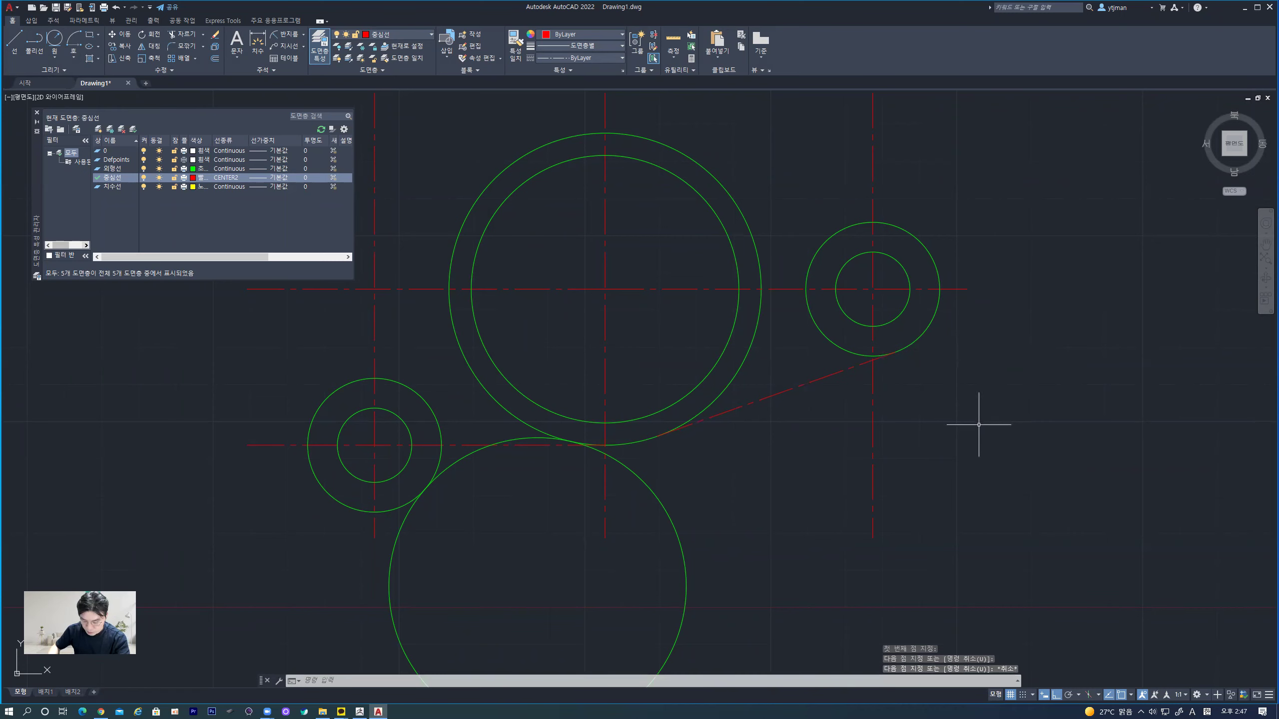
left_click(14, 46)
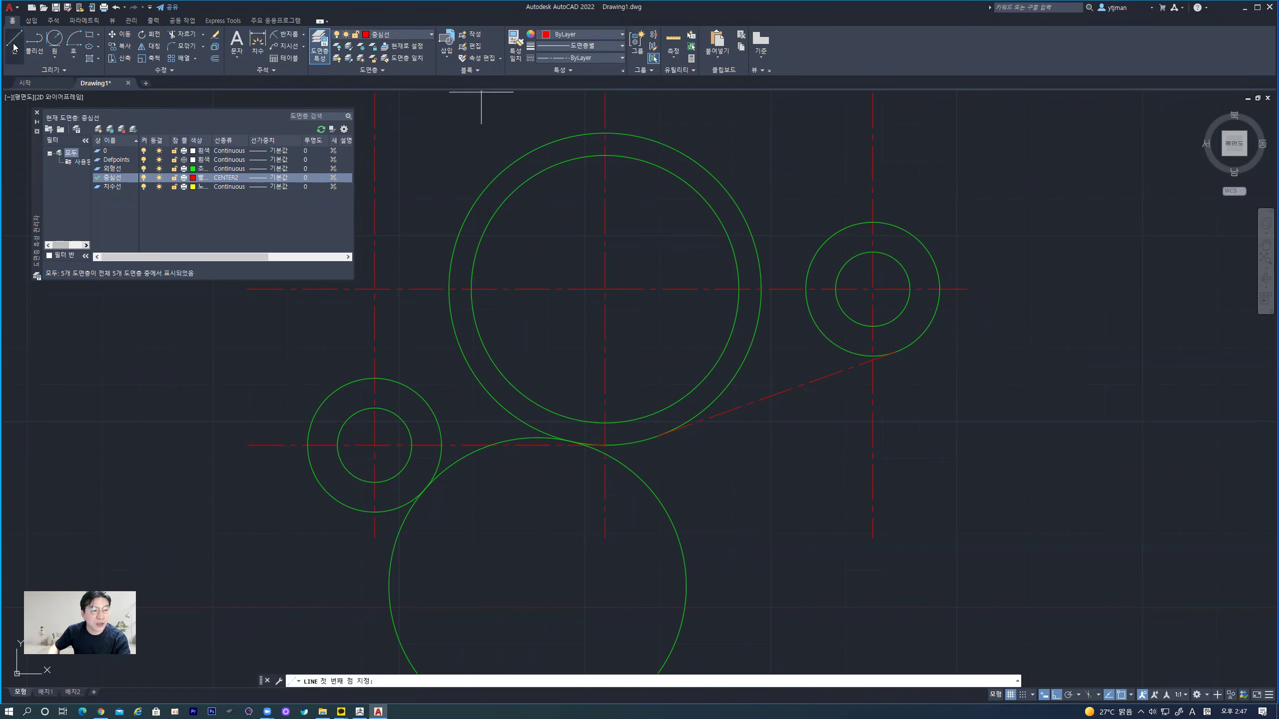
left_click(605, 133)
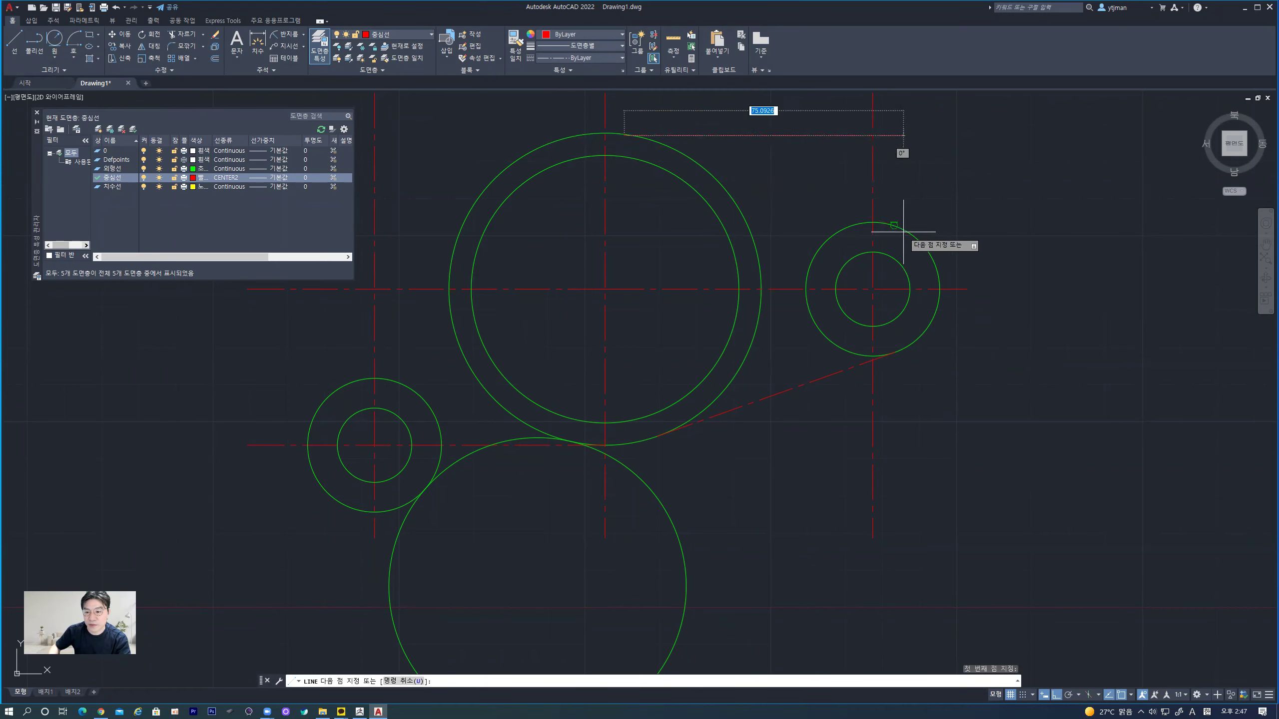
left_click(904, 232)
key("Escape")
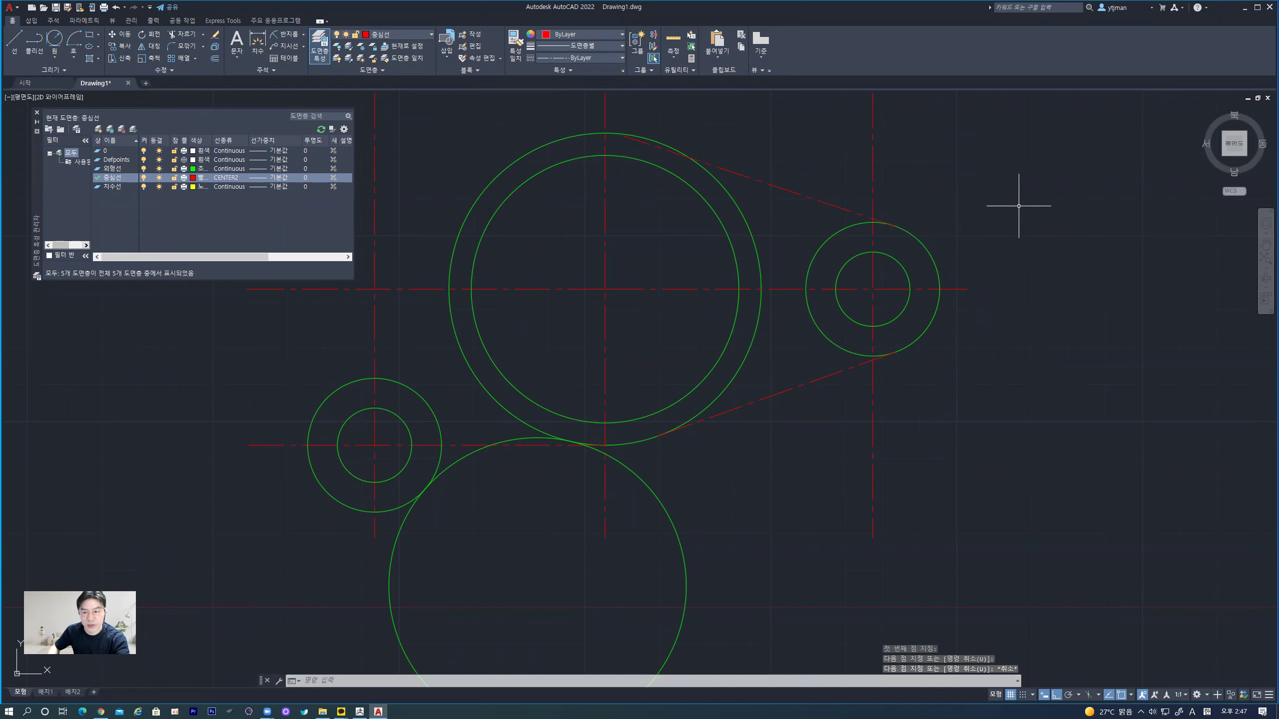
- Move both tangent lines onto the 외형선 outline layer
left_click(827, 374)
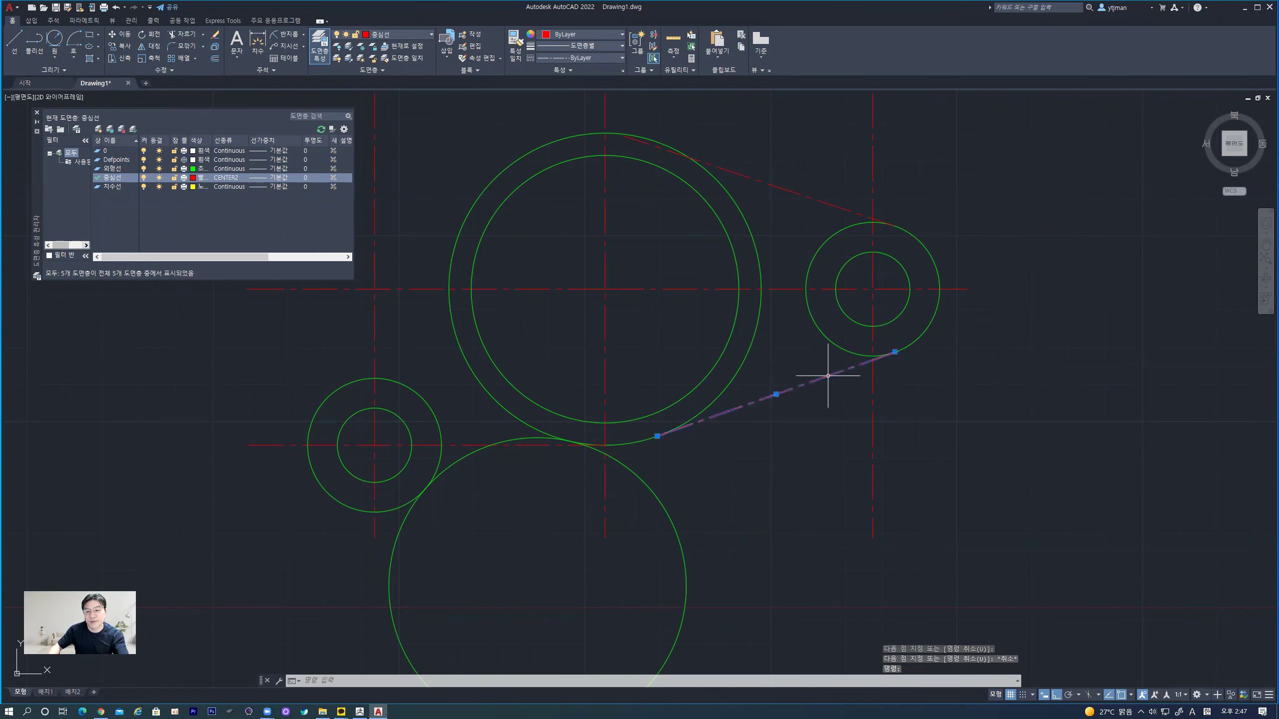
left_click(824, 202)
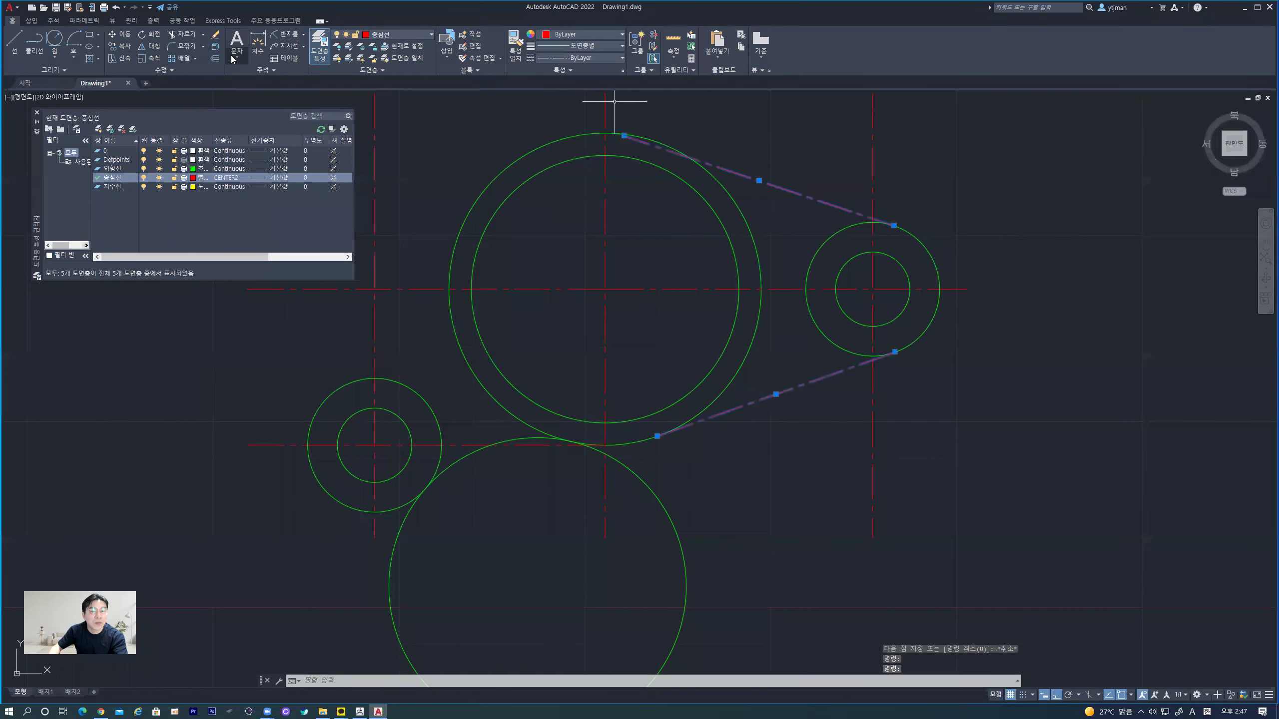
left_click(431, 35)
left_click(400, 62)
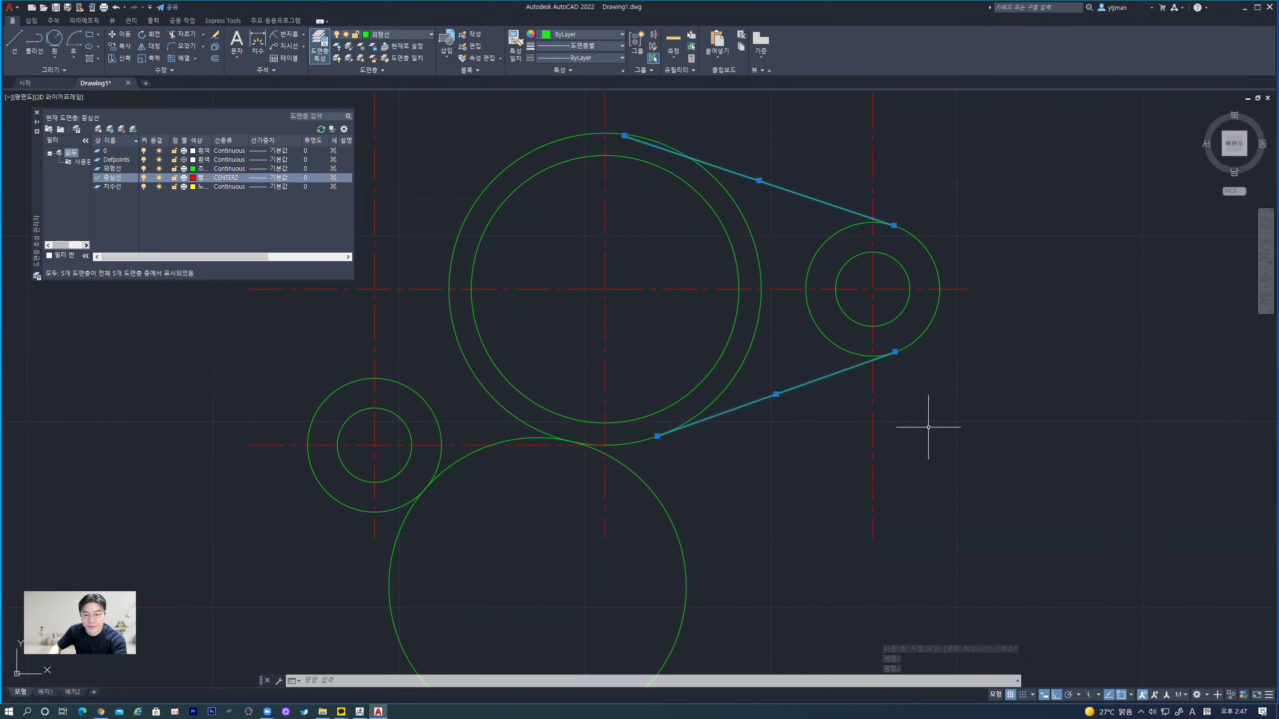
key("Escape")
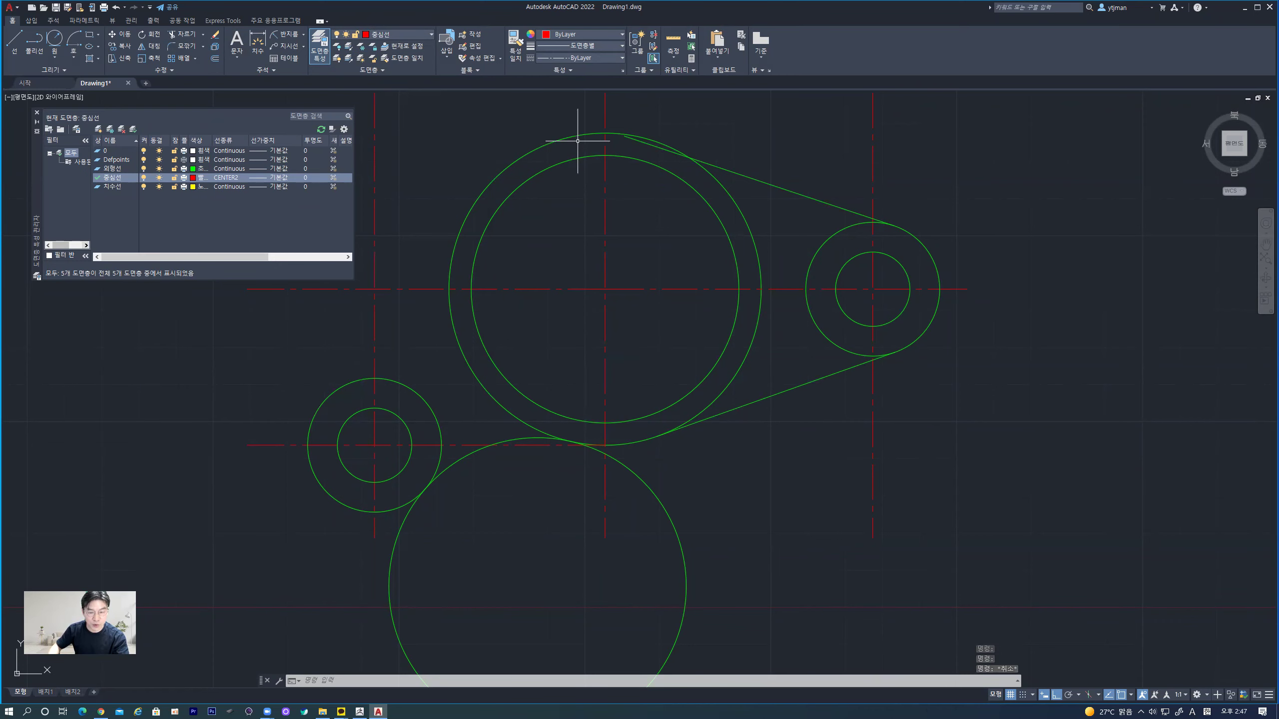
middle_click_drag(533, 361, 606, 408)
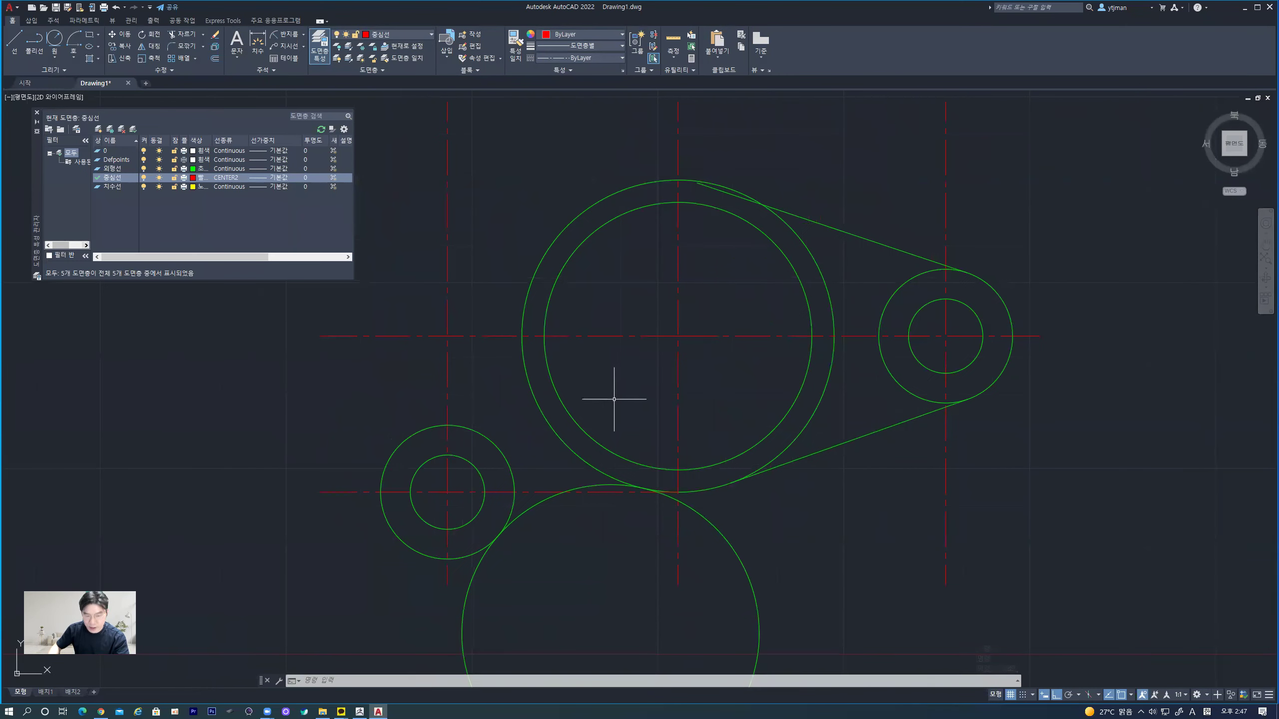
- Draw a radius-120 circle tangent to the small left circle and the large circle
left_click(55, 57)
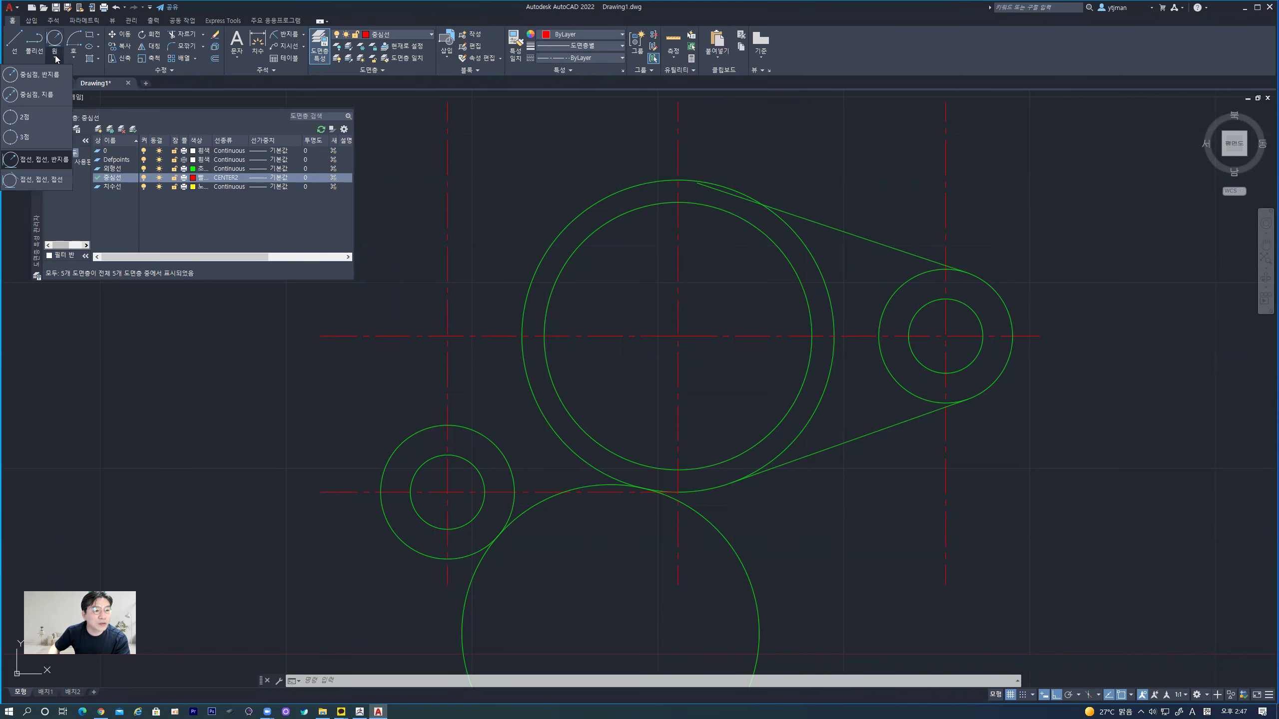
left_click(44, 160)
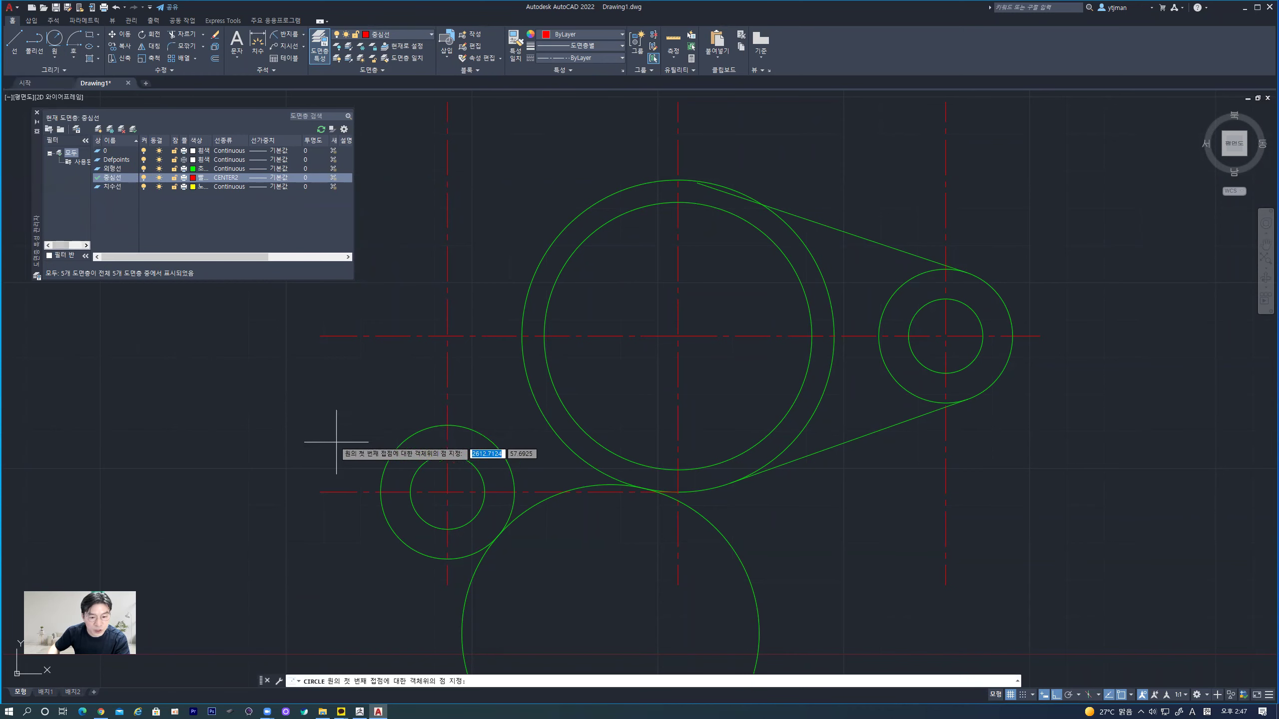
left_click(387, 456)
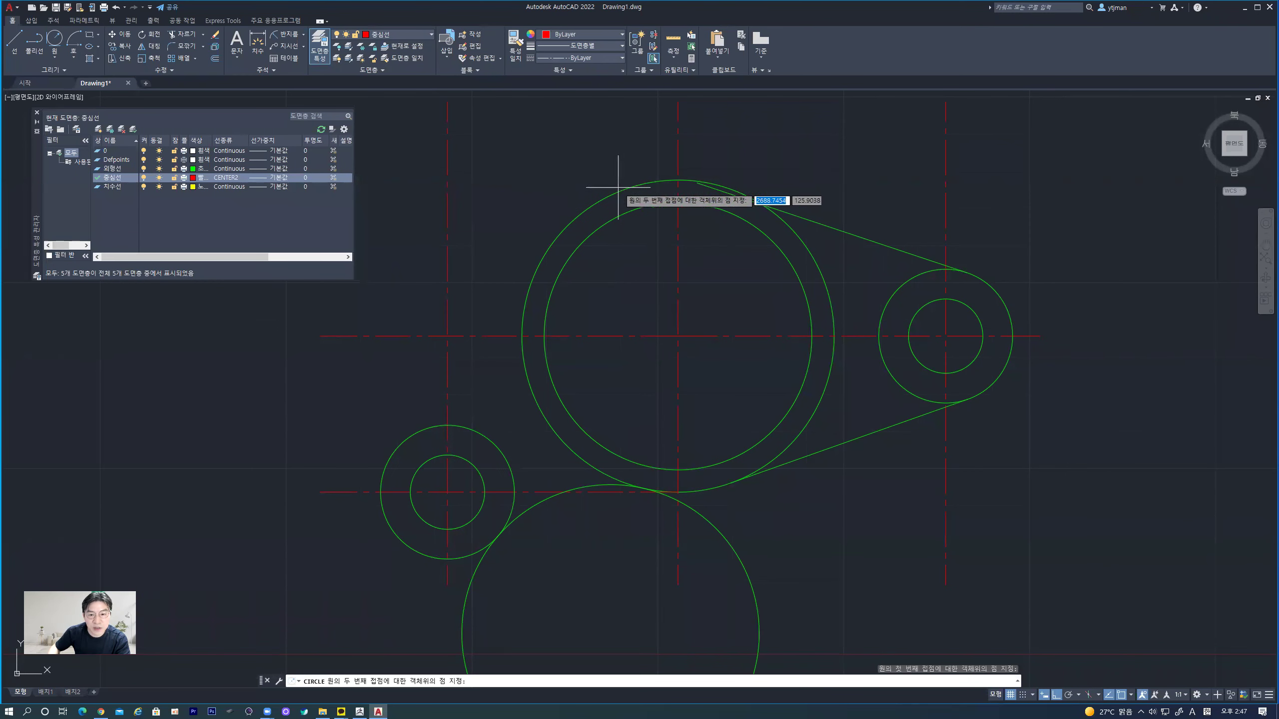
left_click(646, 182)
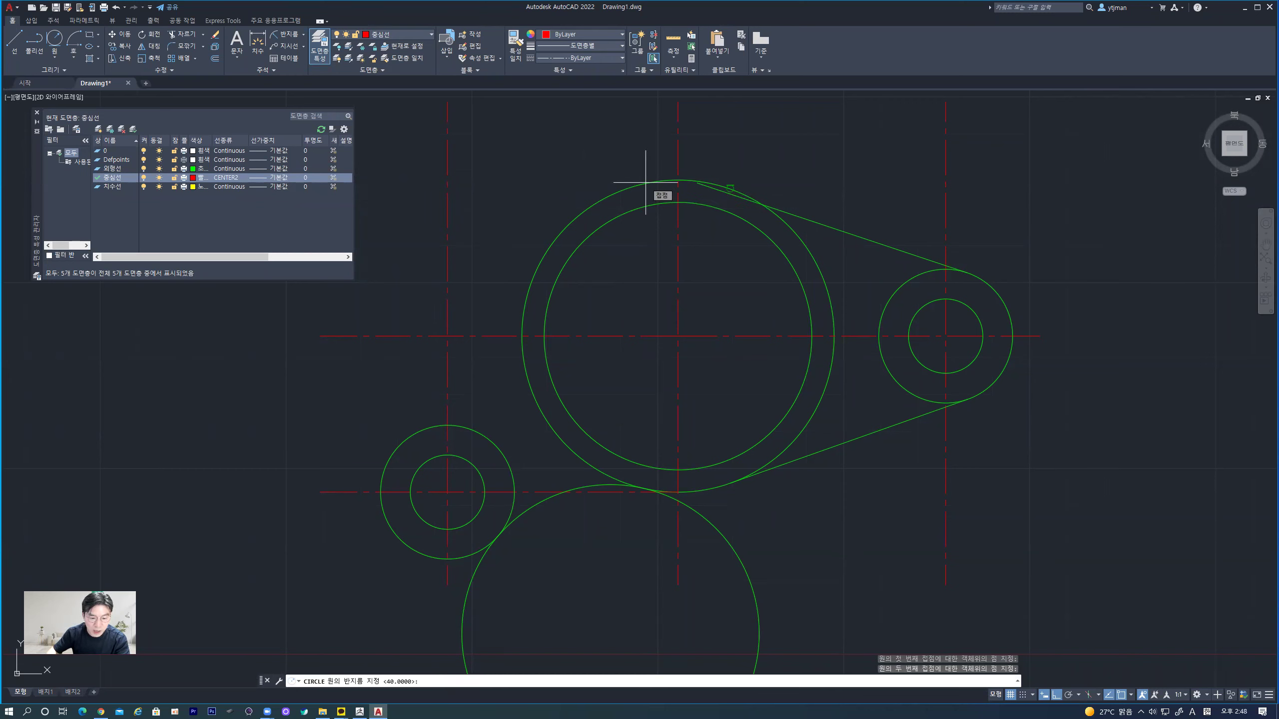
type("120")
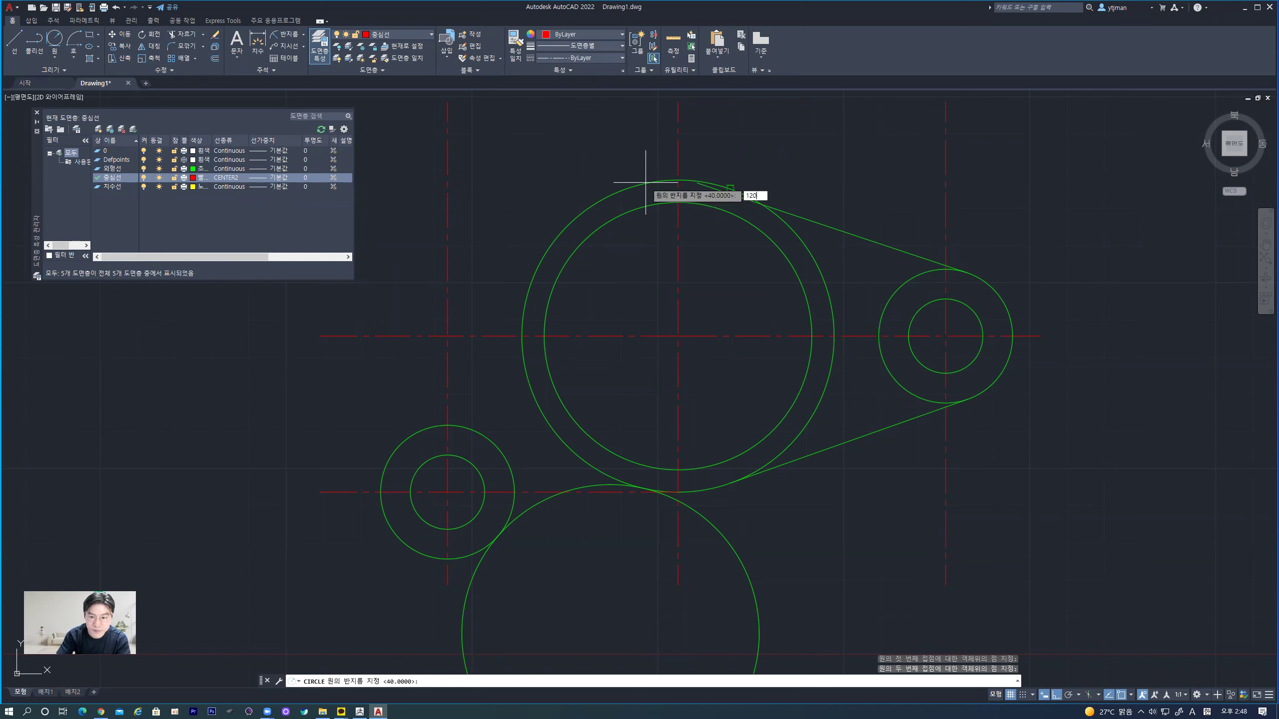
key("Return")
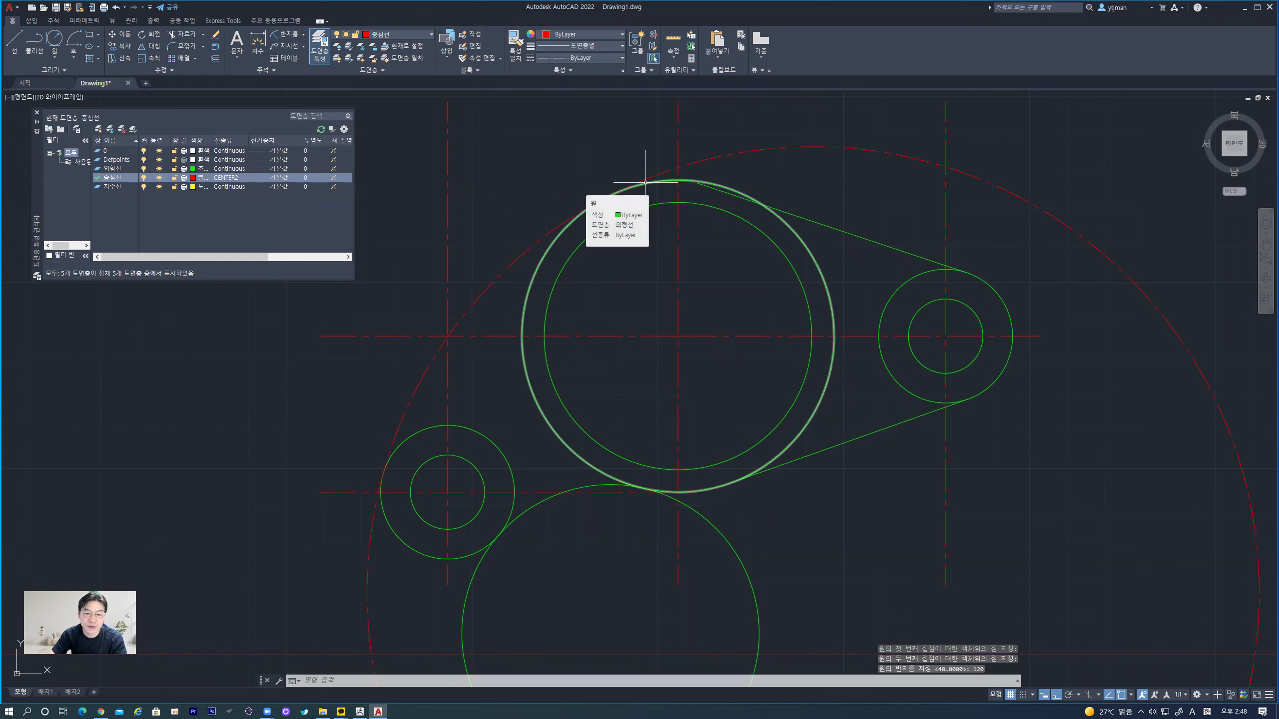
- Move the large dashed red circle onto the 외형선 layer
left_click(774, 142)
left_click(526, 92)
left_click(769, 146)
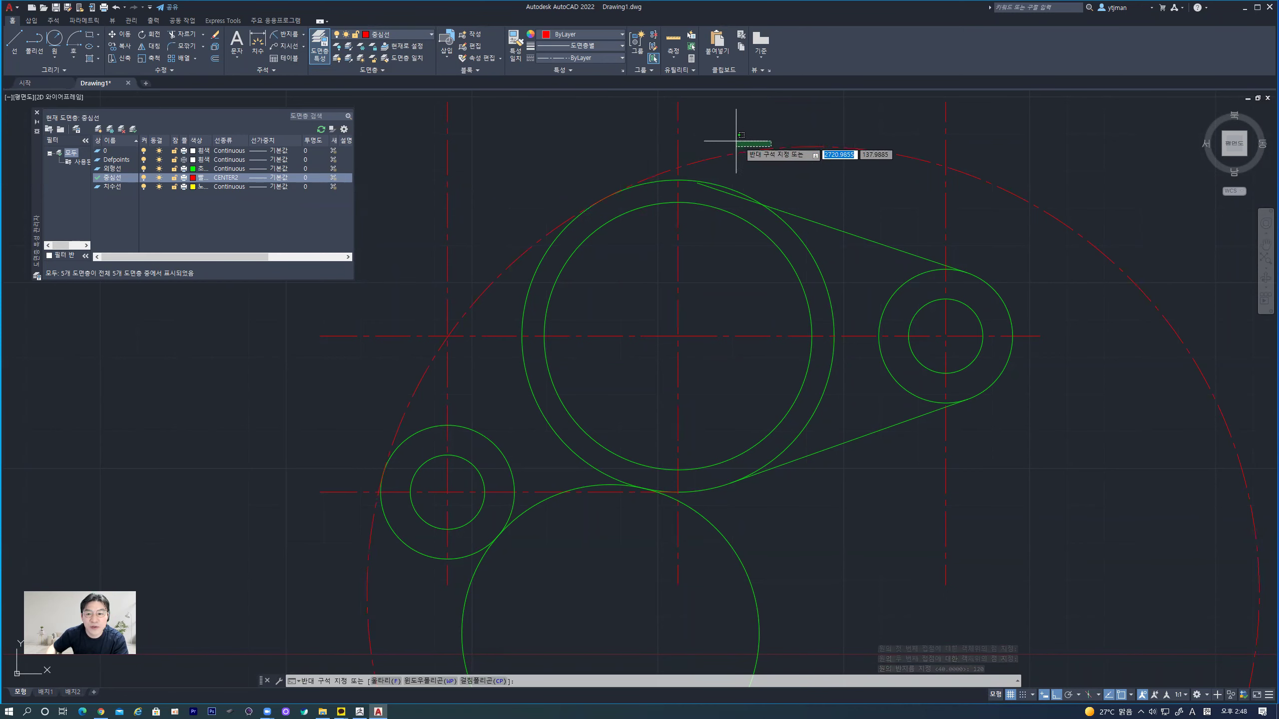
left_click(745, 150)
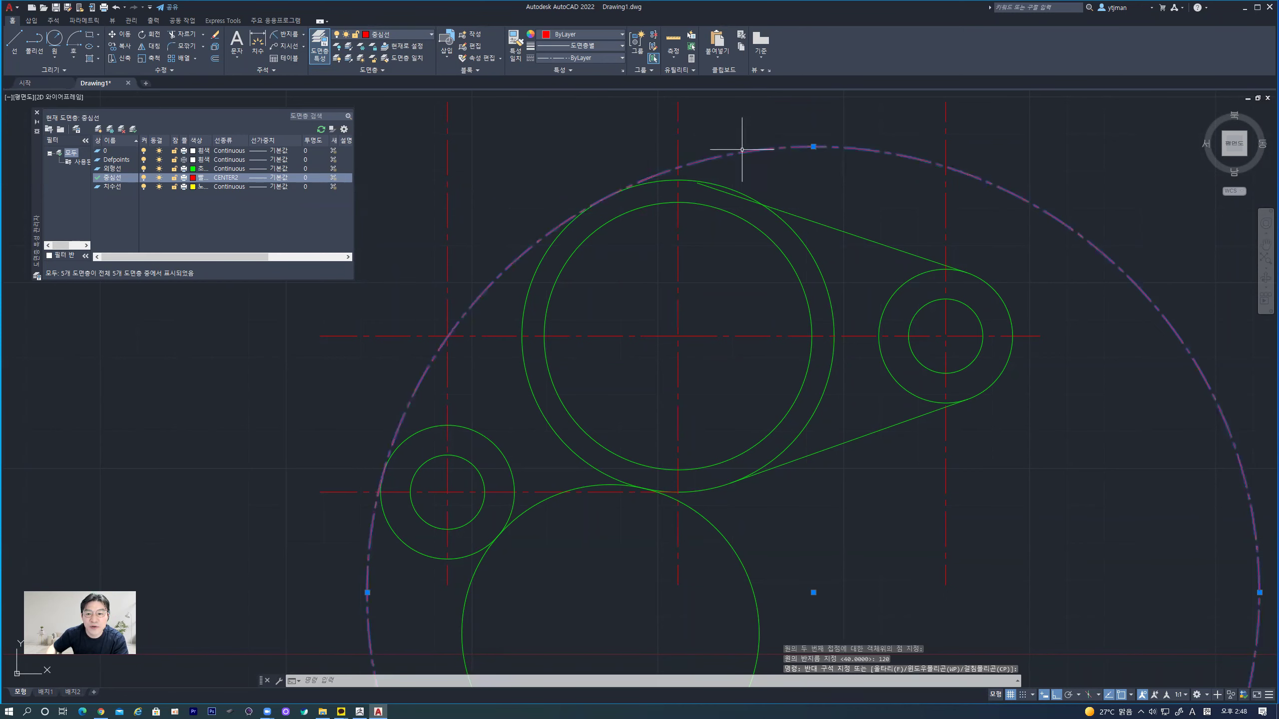
left_click(397, 33)
left_click(382, 70)
left_click(1146, 480)
key("Escape")
key("Escape")
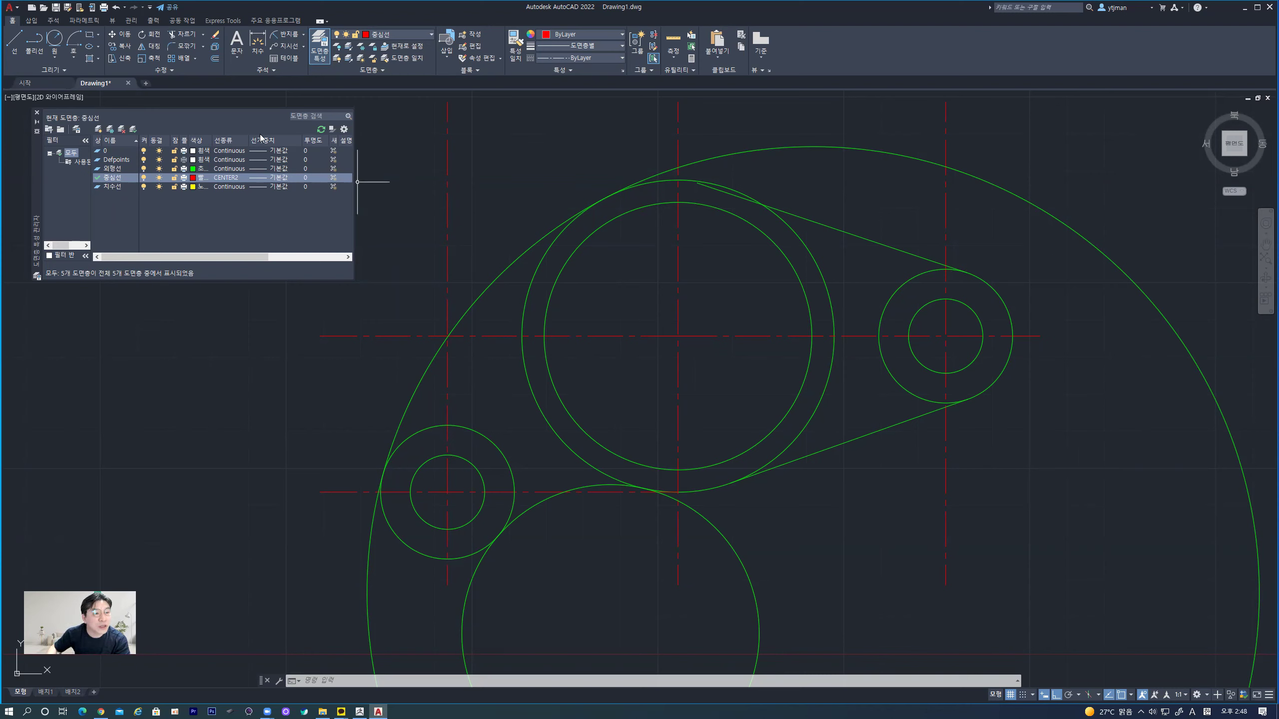
left_click(99, 35)
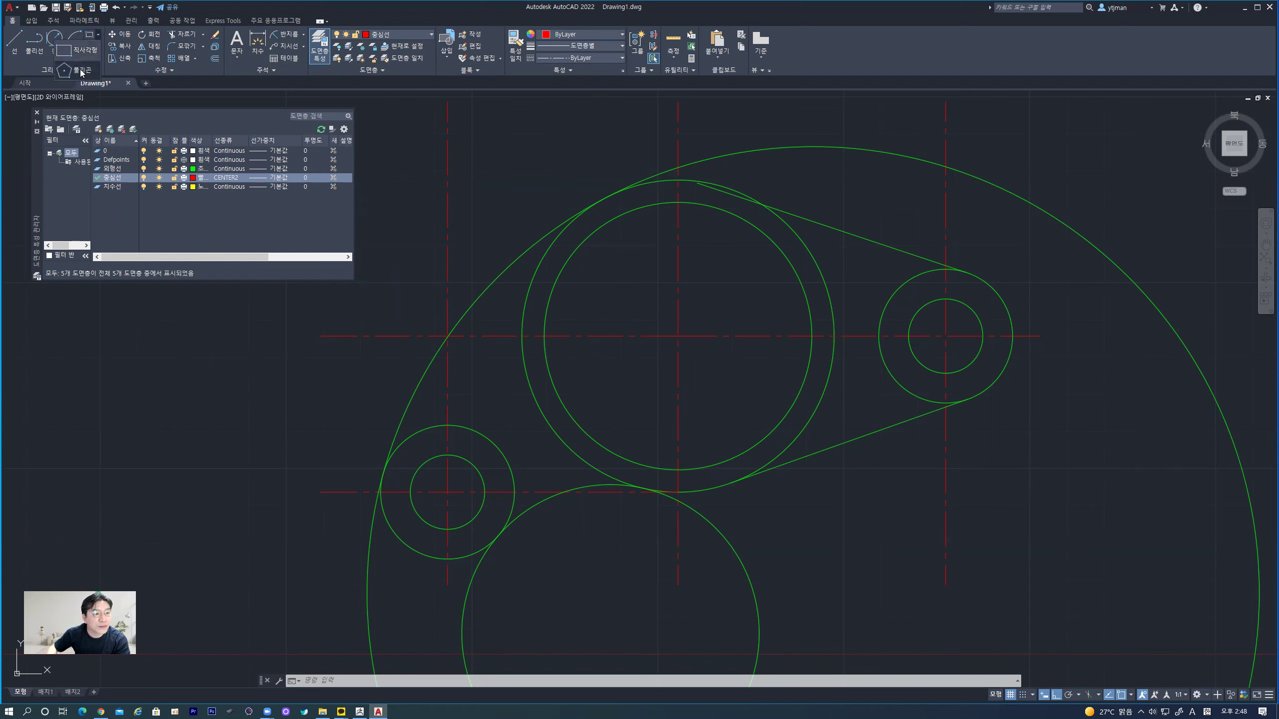
left_click(78, 70)
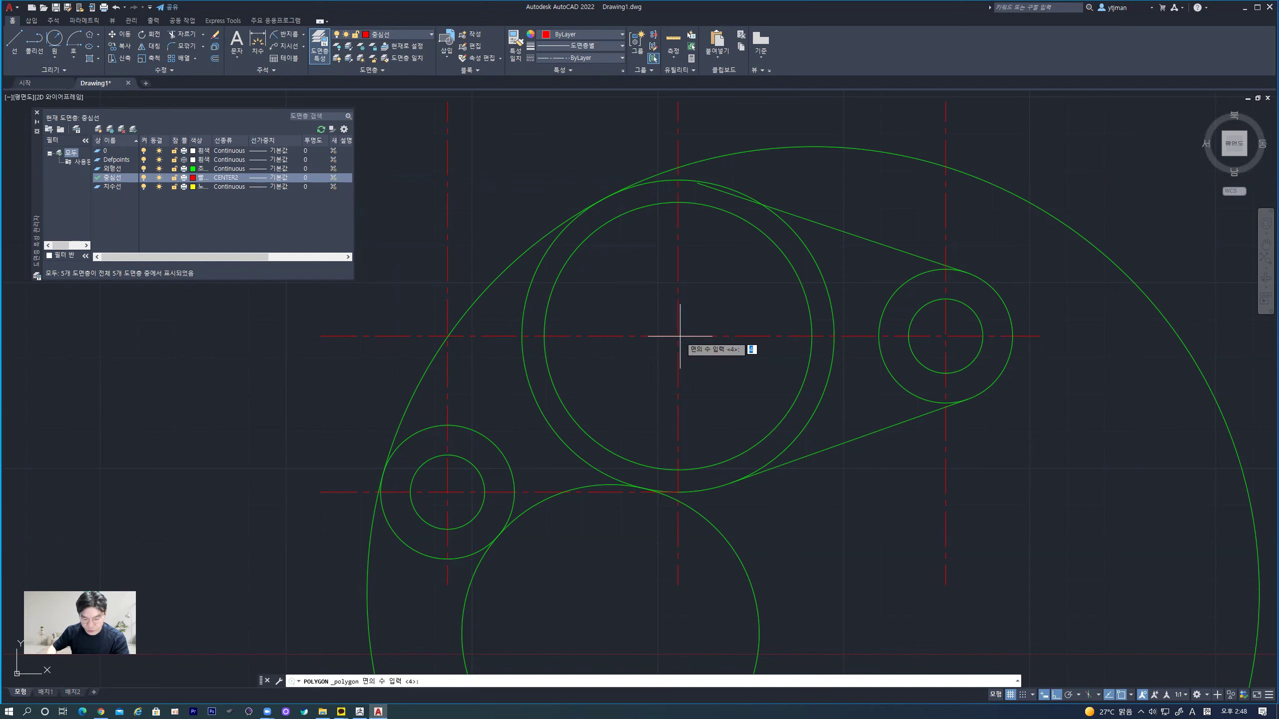
type("6")
key("Return")
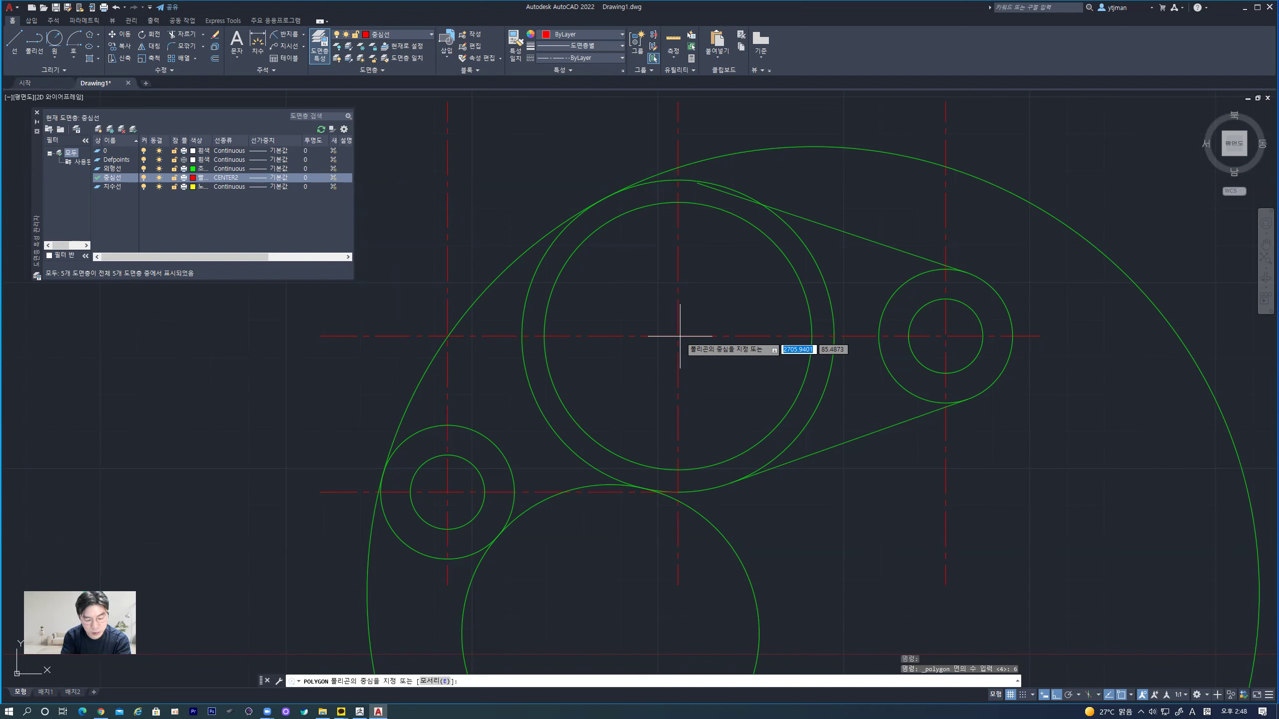
left_click(680, 337)
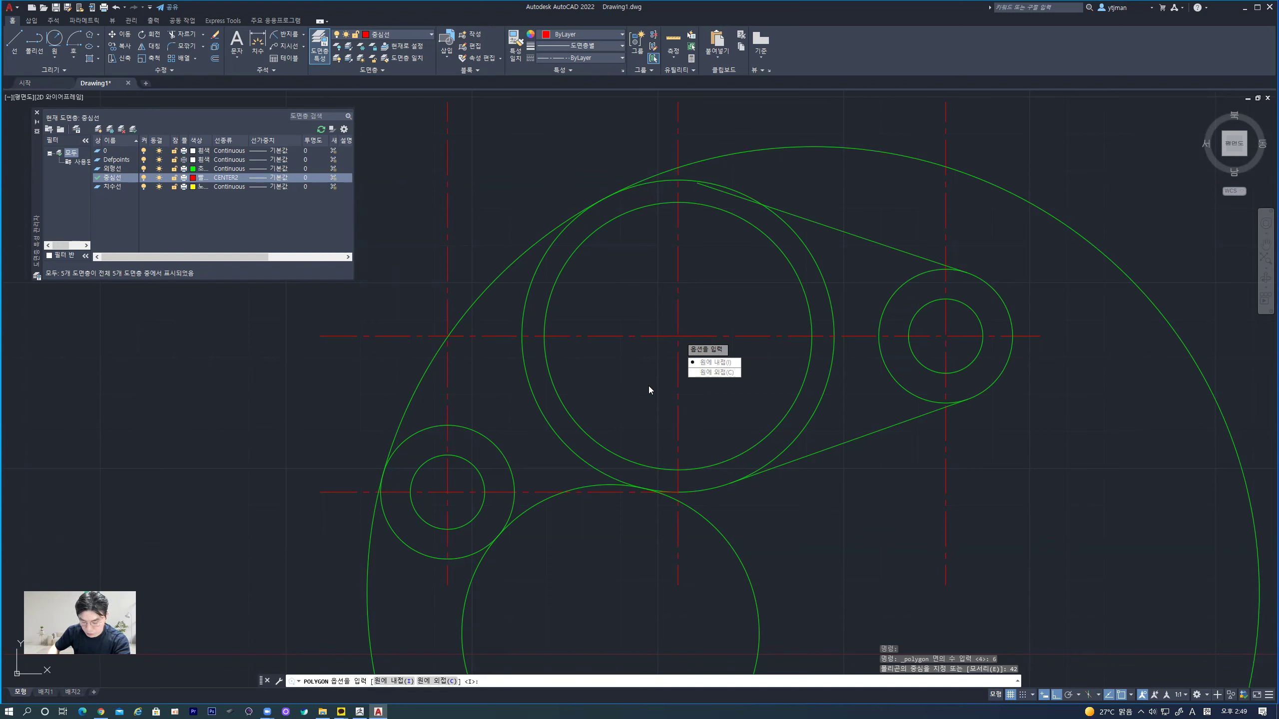
key("Escape")
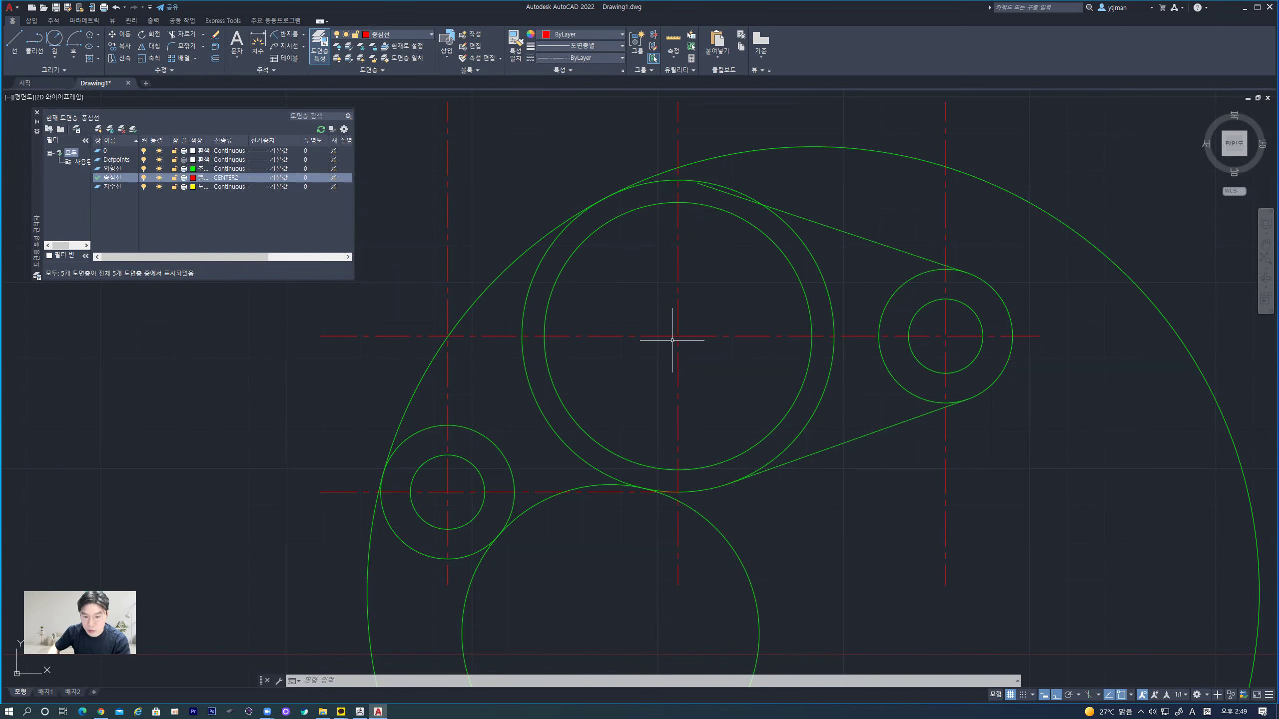
- Trim the large lower circle down to a short arc, undoing one extra ring trim
middle_click_drag(674, 469, 630, 402)
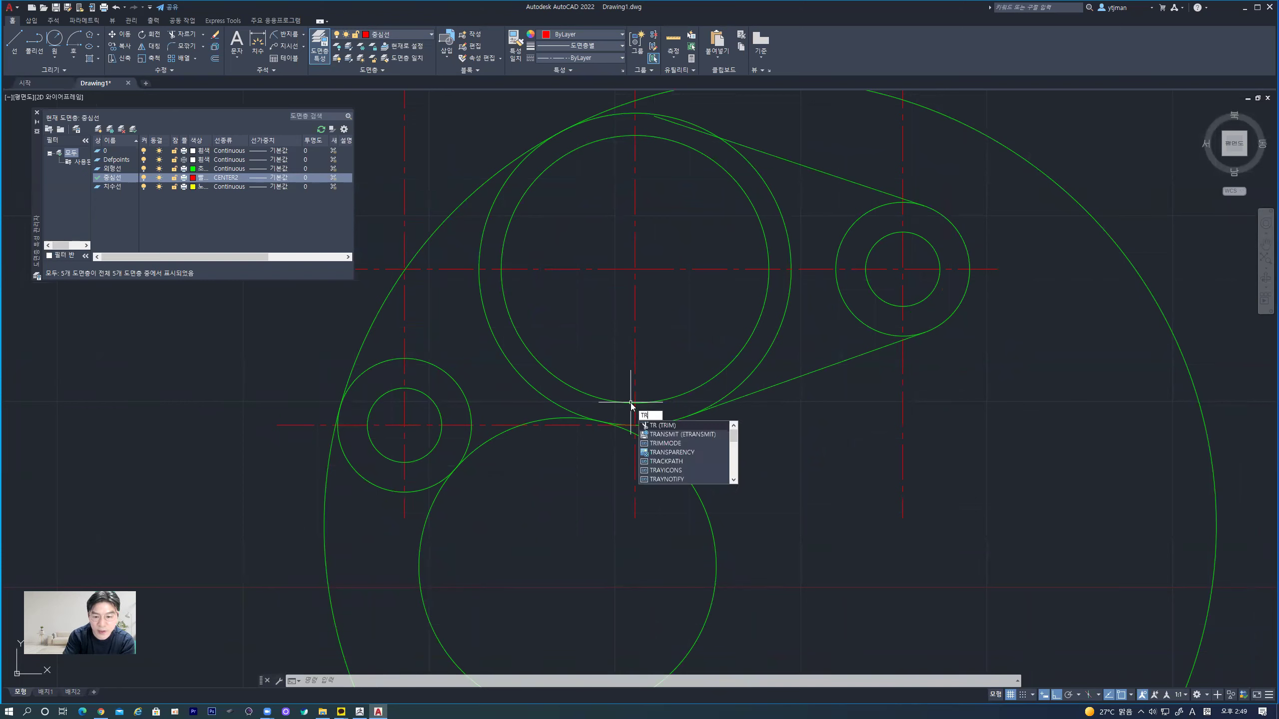
key("Return")
left_click(645, 437)
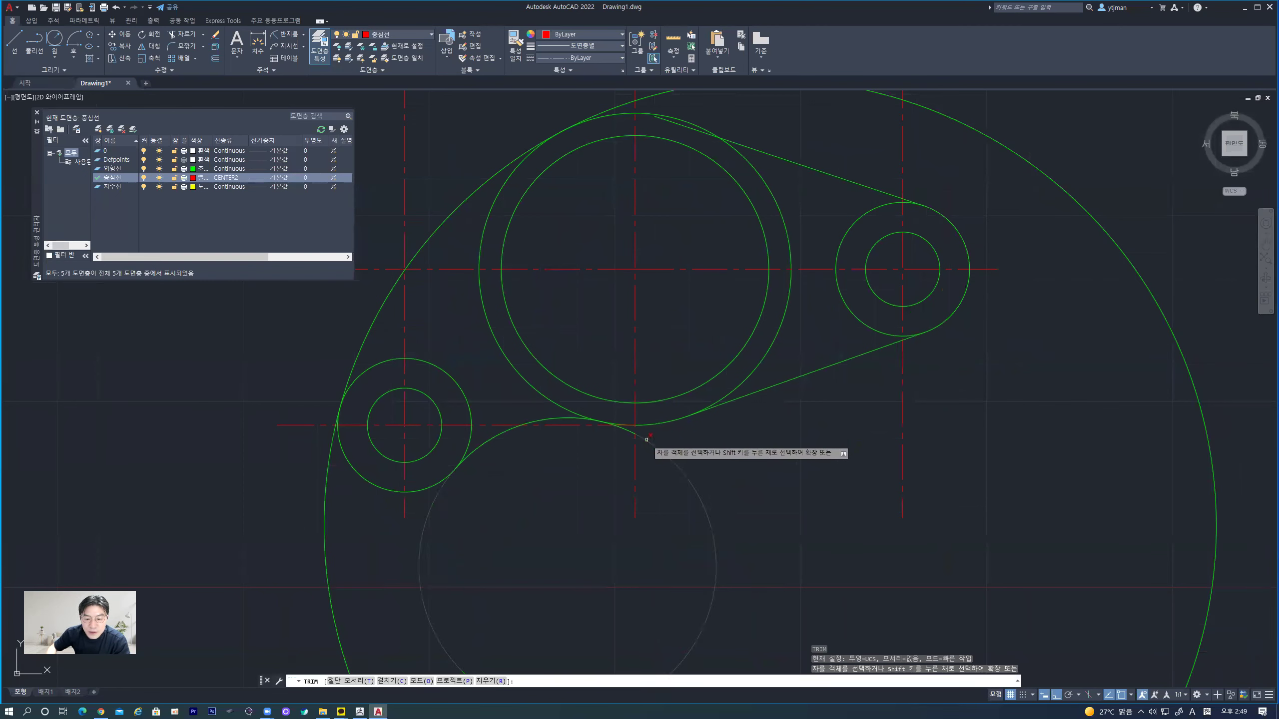
left_click(625, 432)
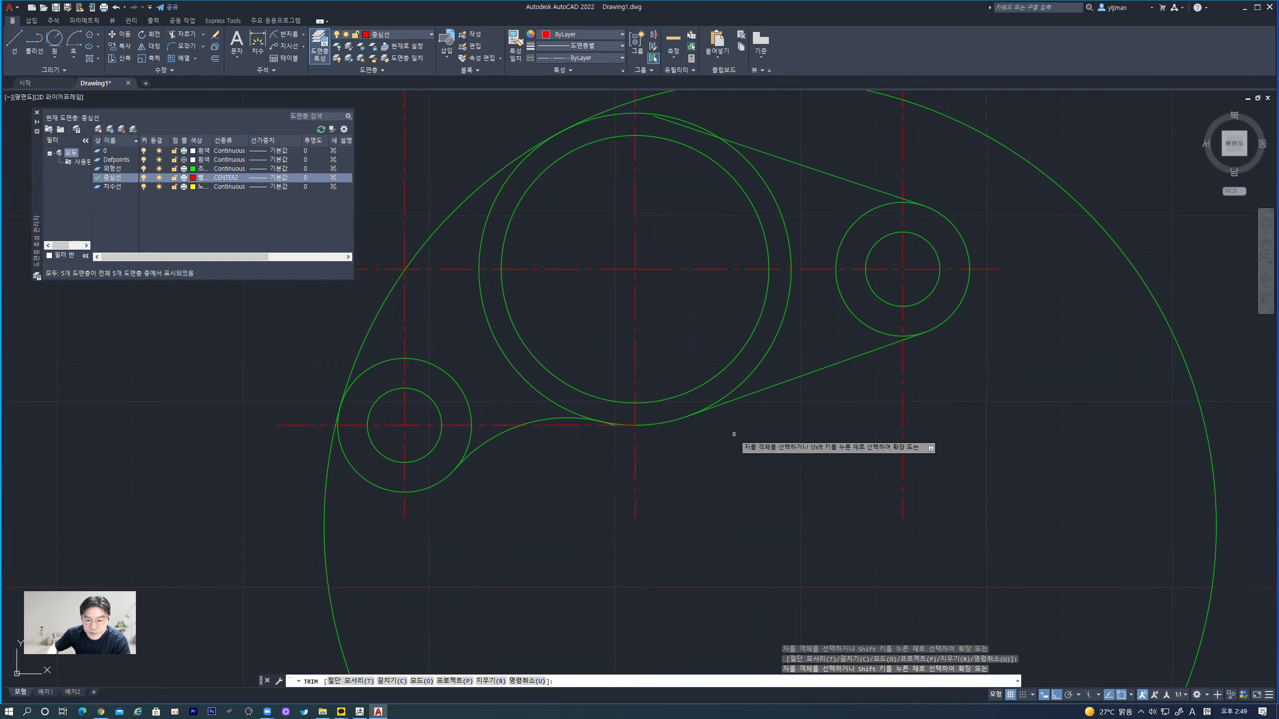
left_click(772, 348)
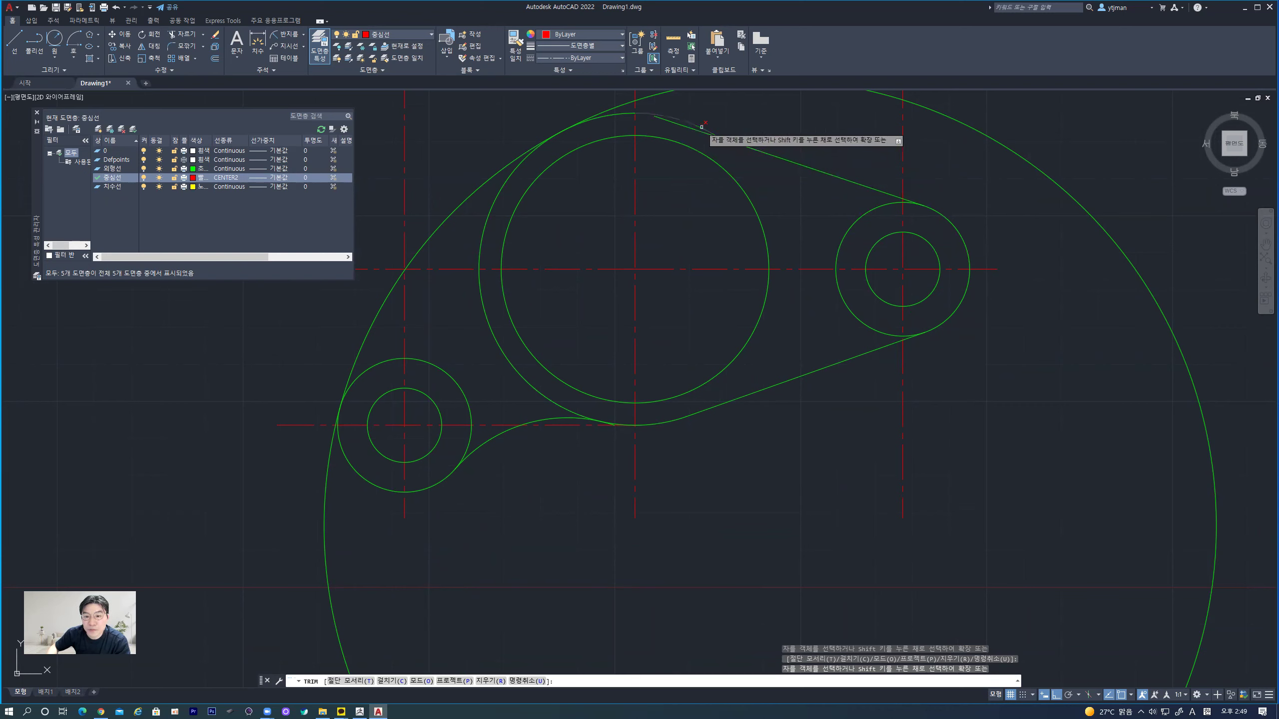
key("ctrl+z")
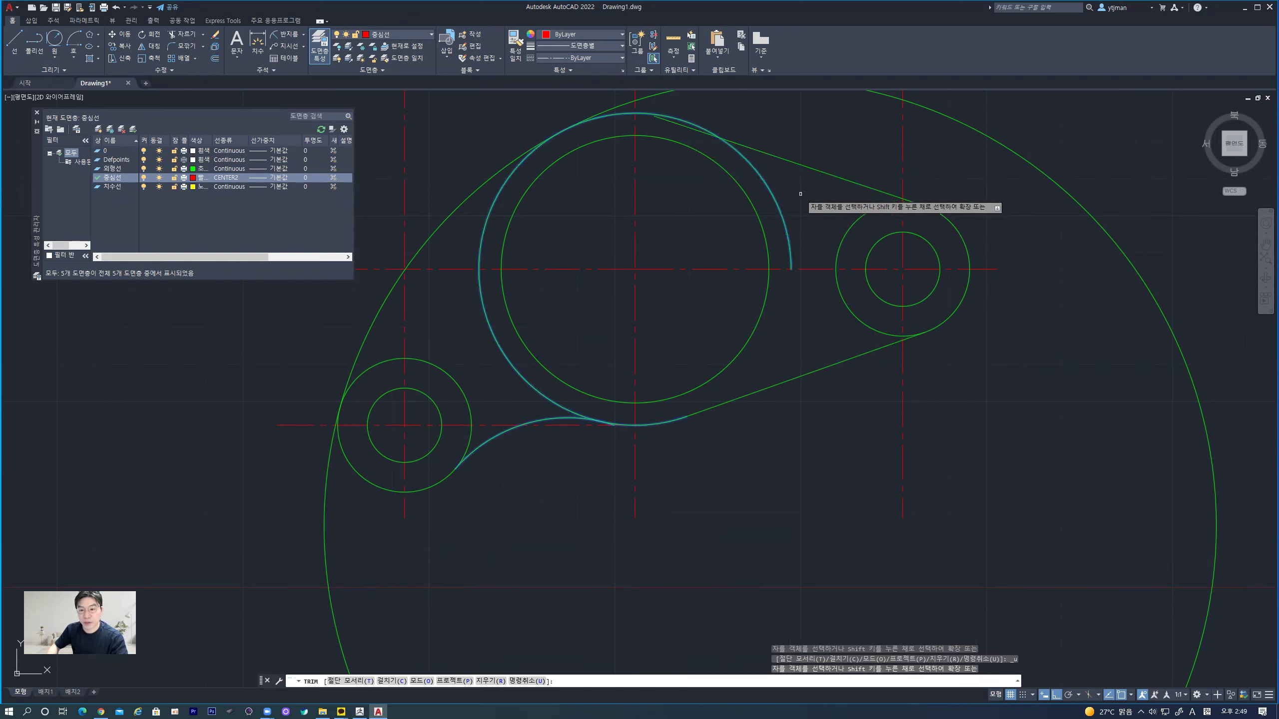
key("Escape")
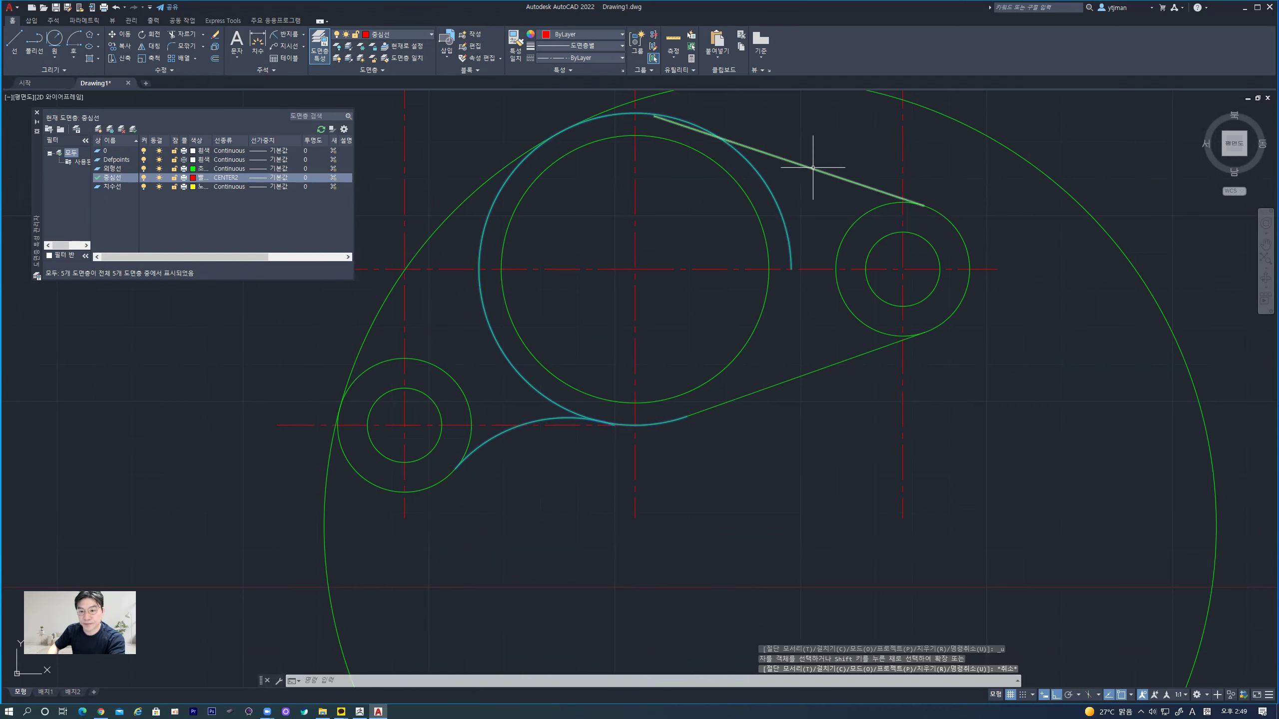
- Erase the upper tangent line
left_click(819, 176)
key("Delete")
middle_click_drag(789, 327, 794, 436)
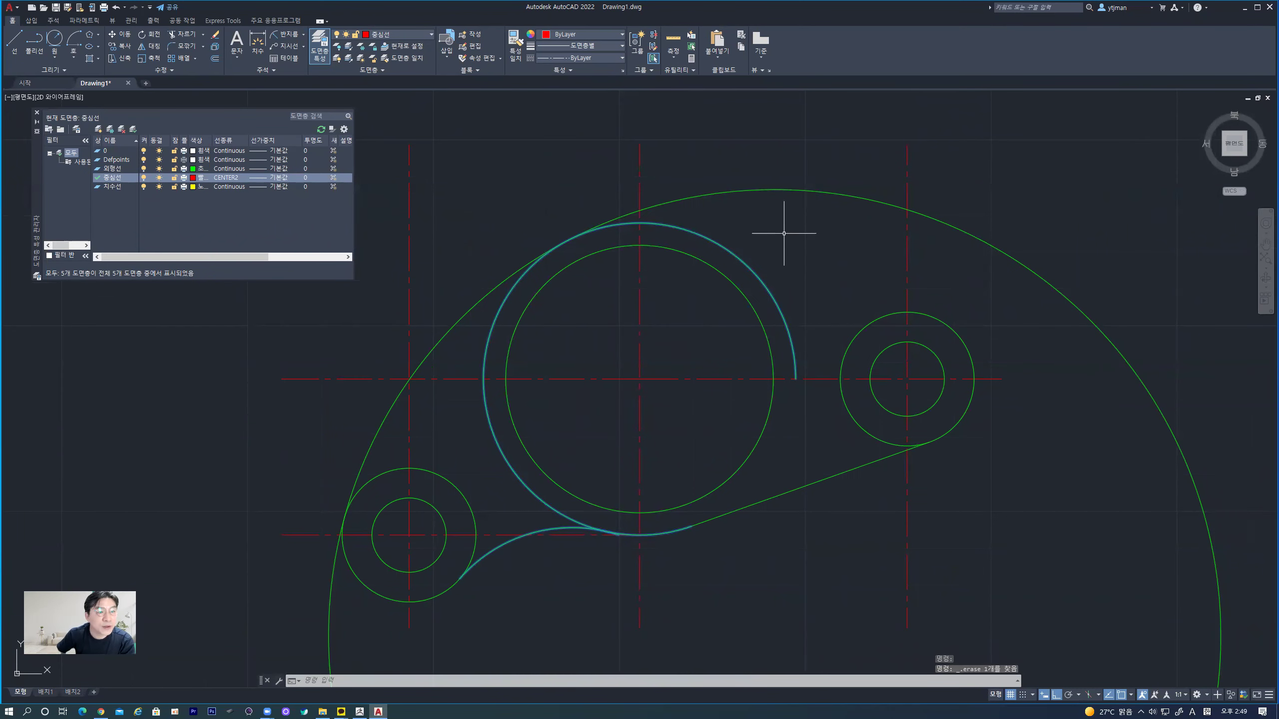
- Draw a line tangent from the central ring to the right boss on layer 외형선
key("l")
key("Return")
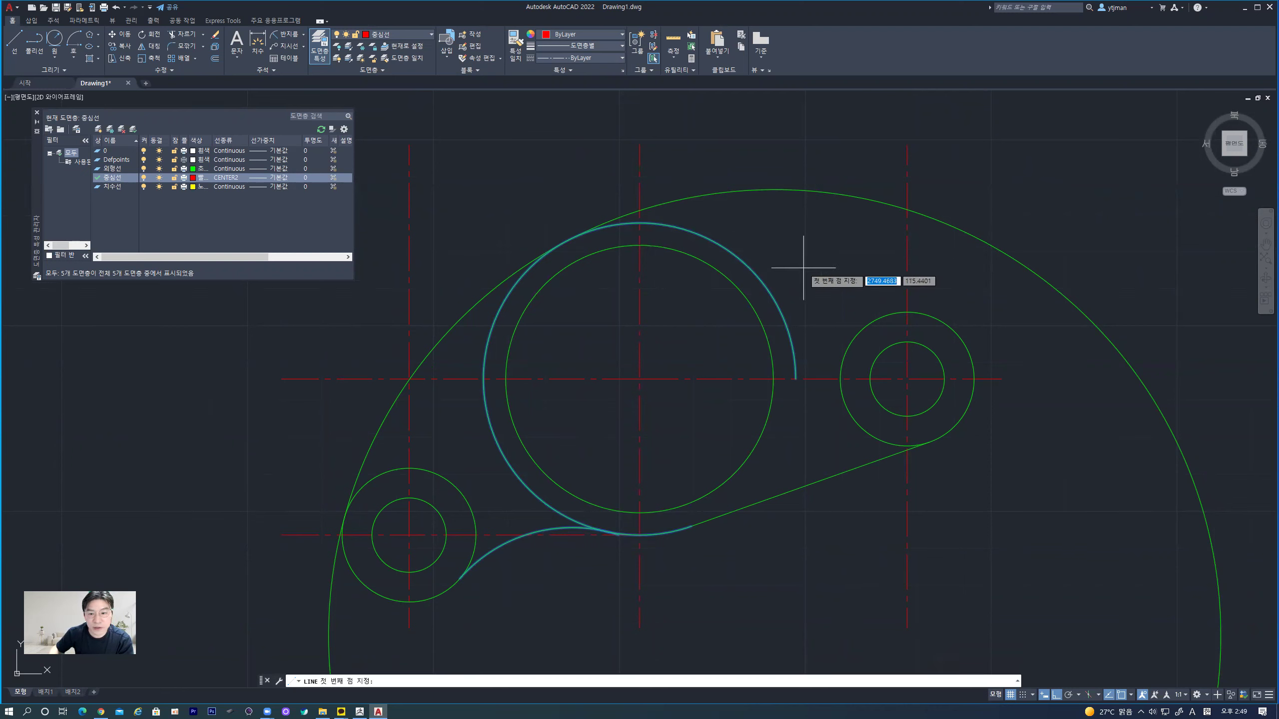
left_click(649, 221)
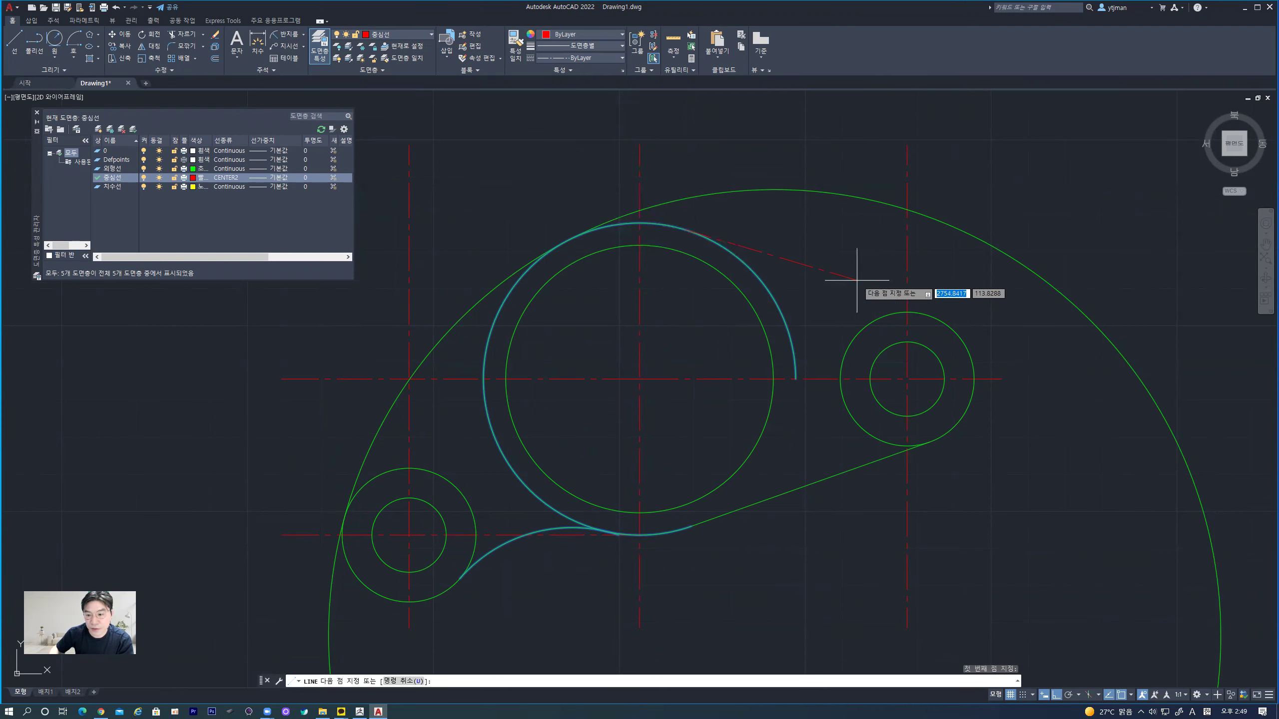
left_click(936, 317)
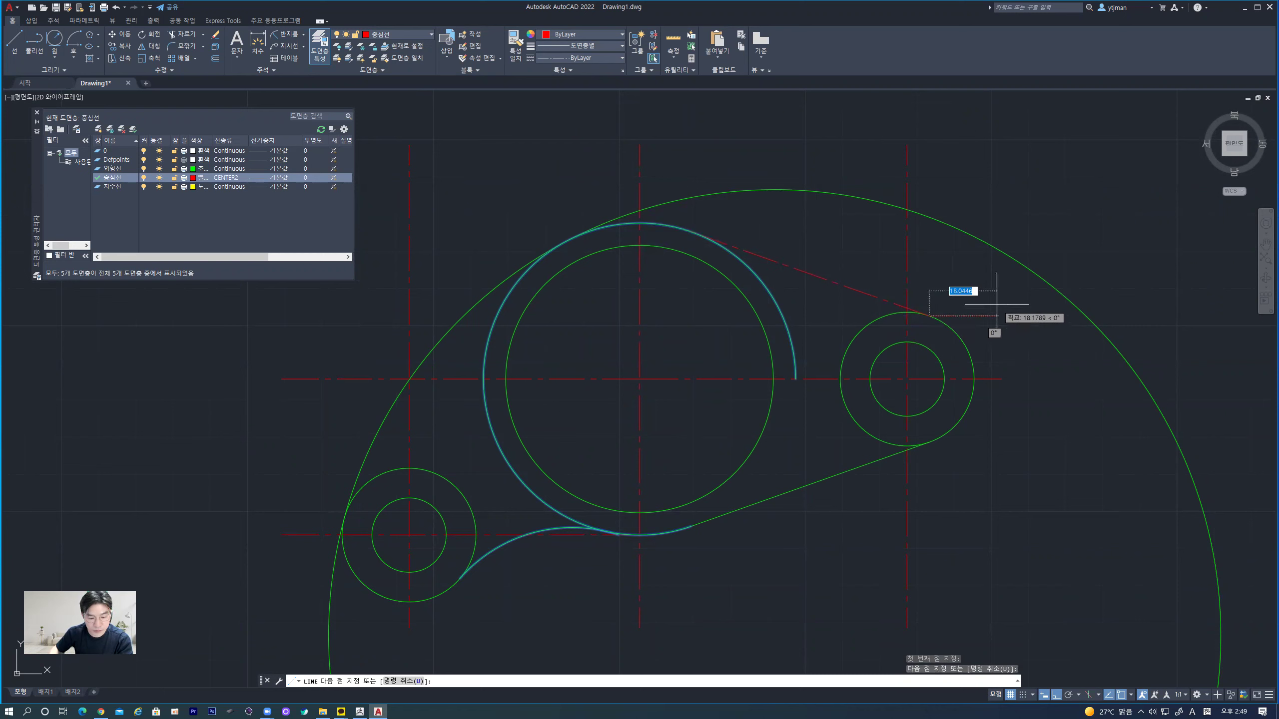
key("Escape")
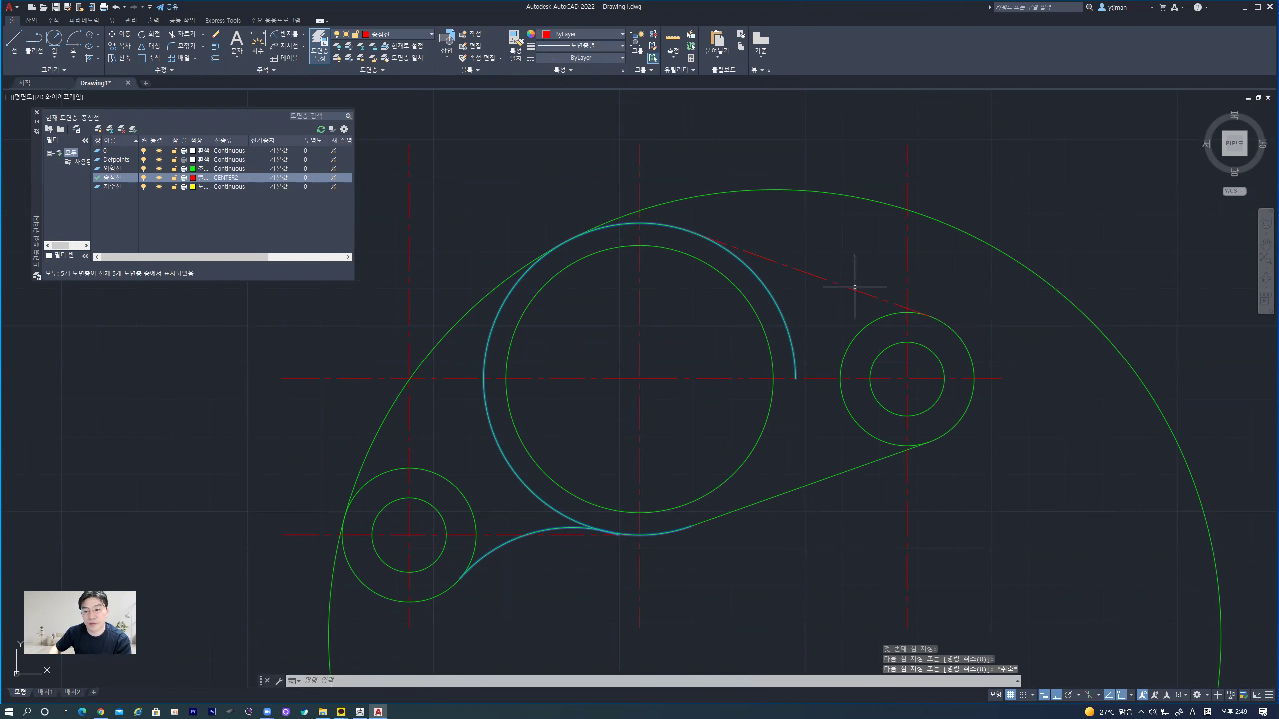
left_click(854, 288)
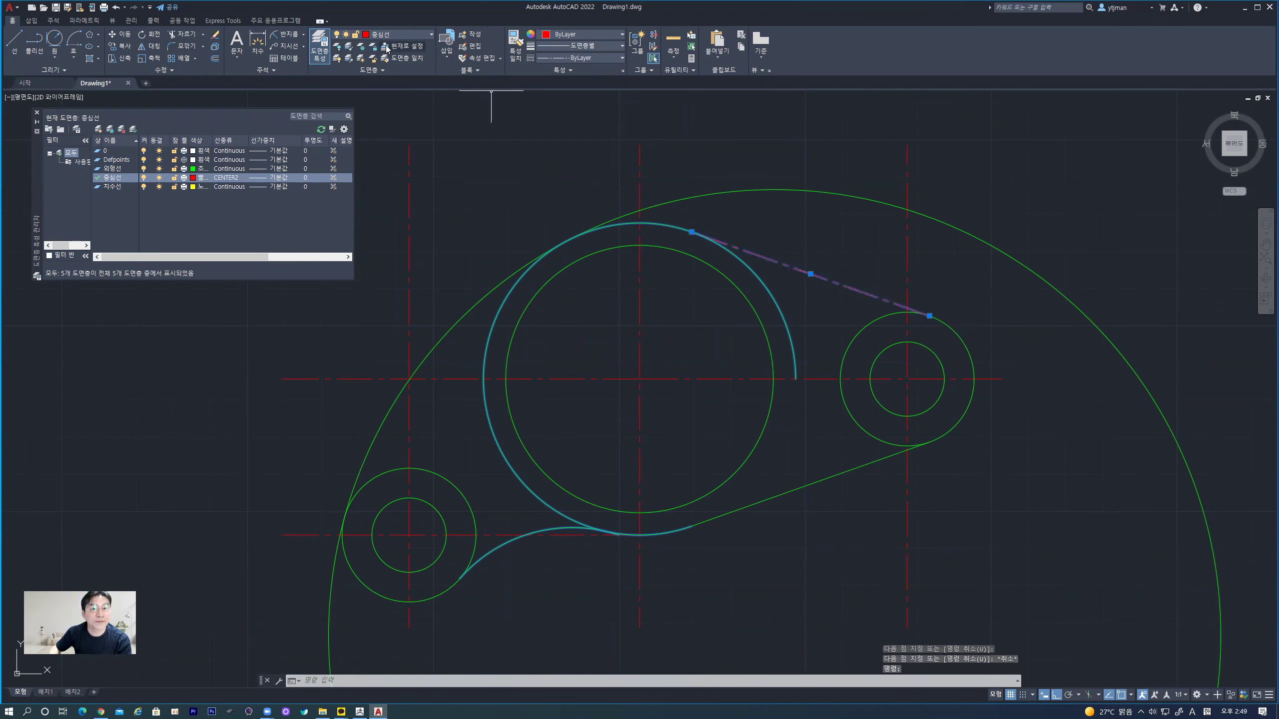
left_click(411, 33)
left_click(396, 70)
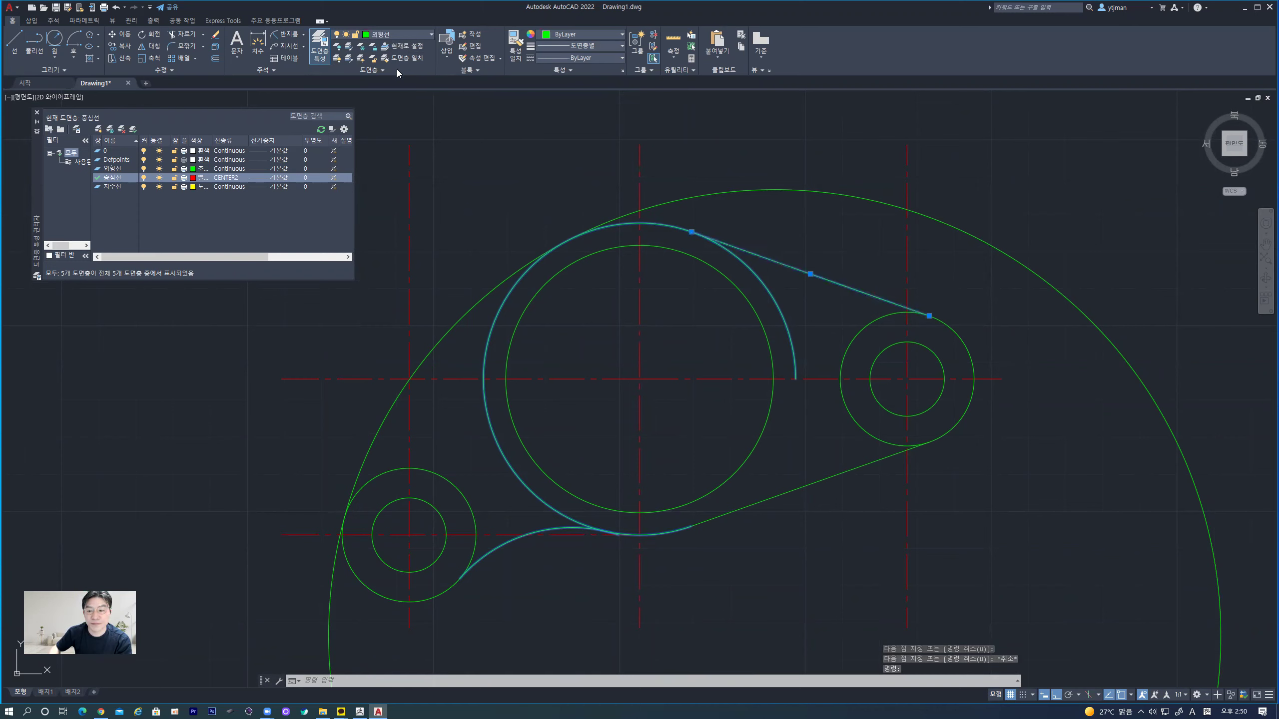
left_click(704, 154)
key("Escape")
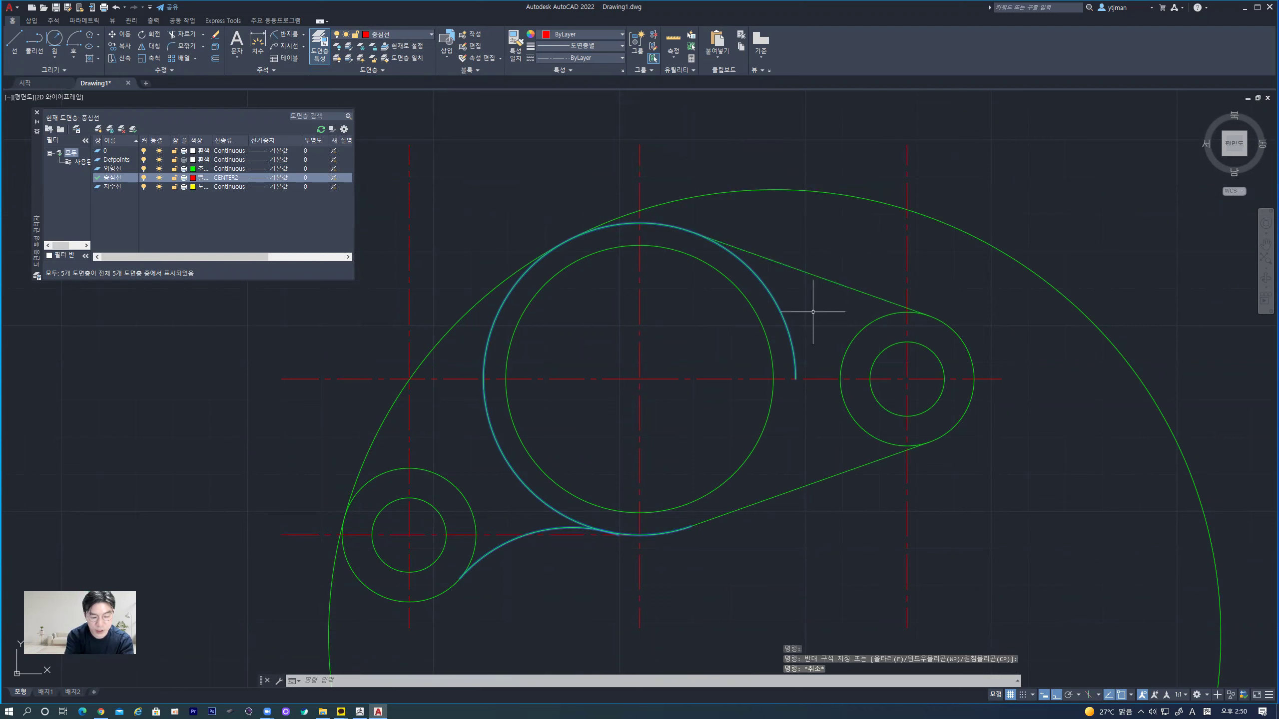
- Trim the right boss's inner arcs inside the profile
key("Return")
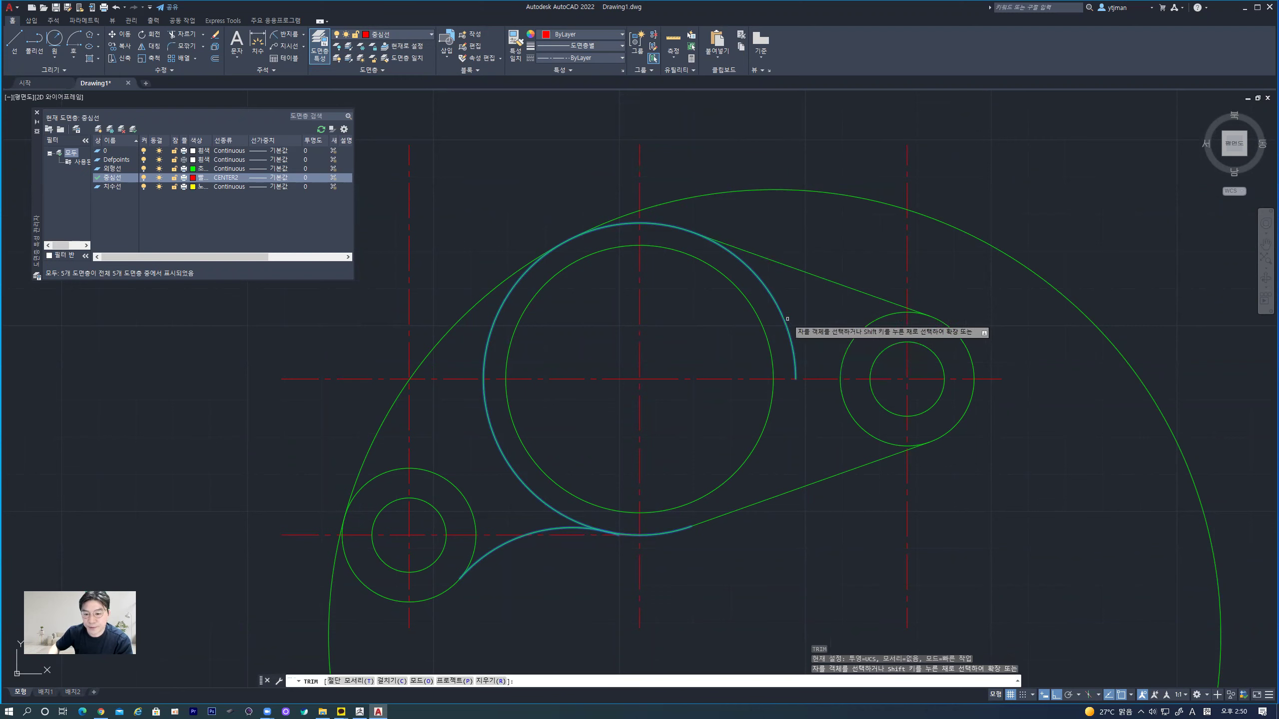
left_click(784, 318)
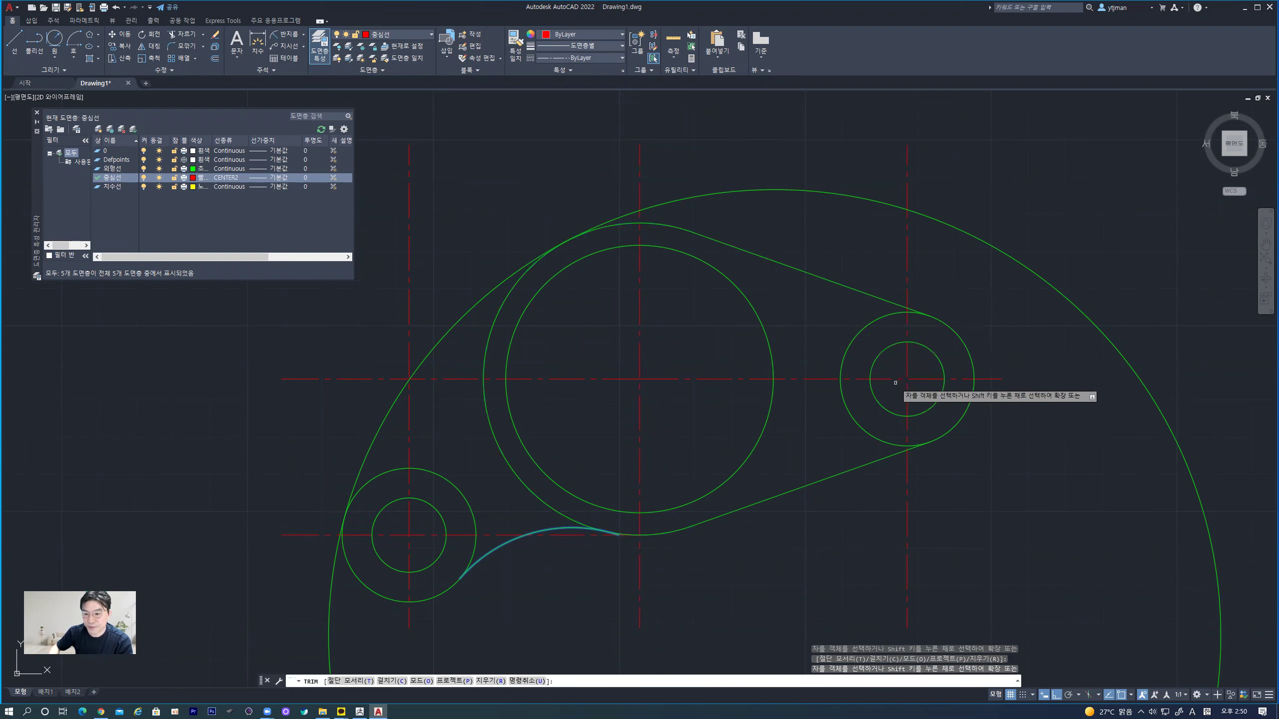
left_click(872, 320)
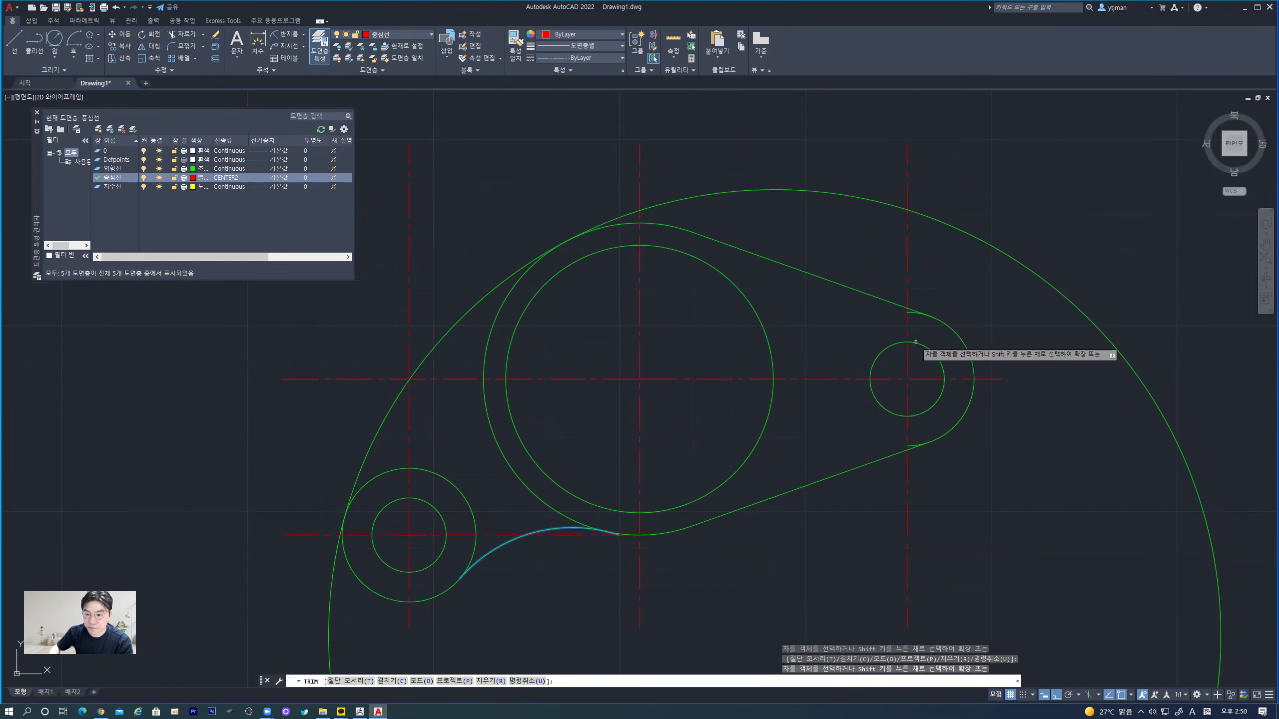
scroll(925, 316, "up", 4)
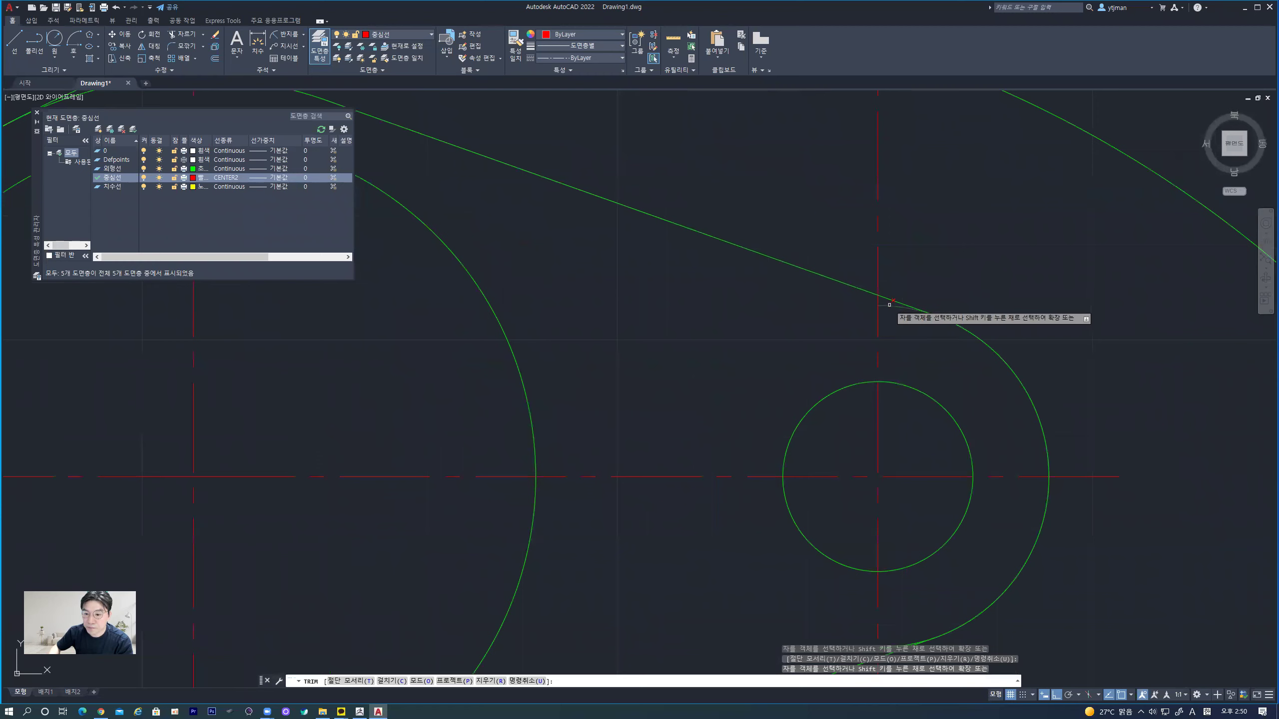
middle_click_drag(985, 529, 955, 341)
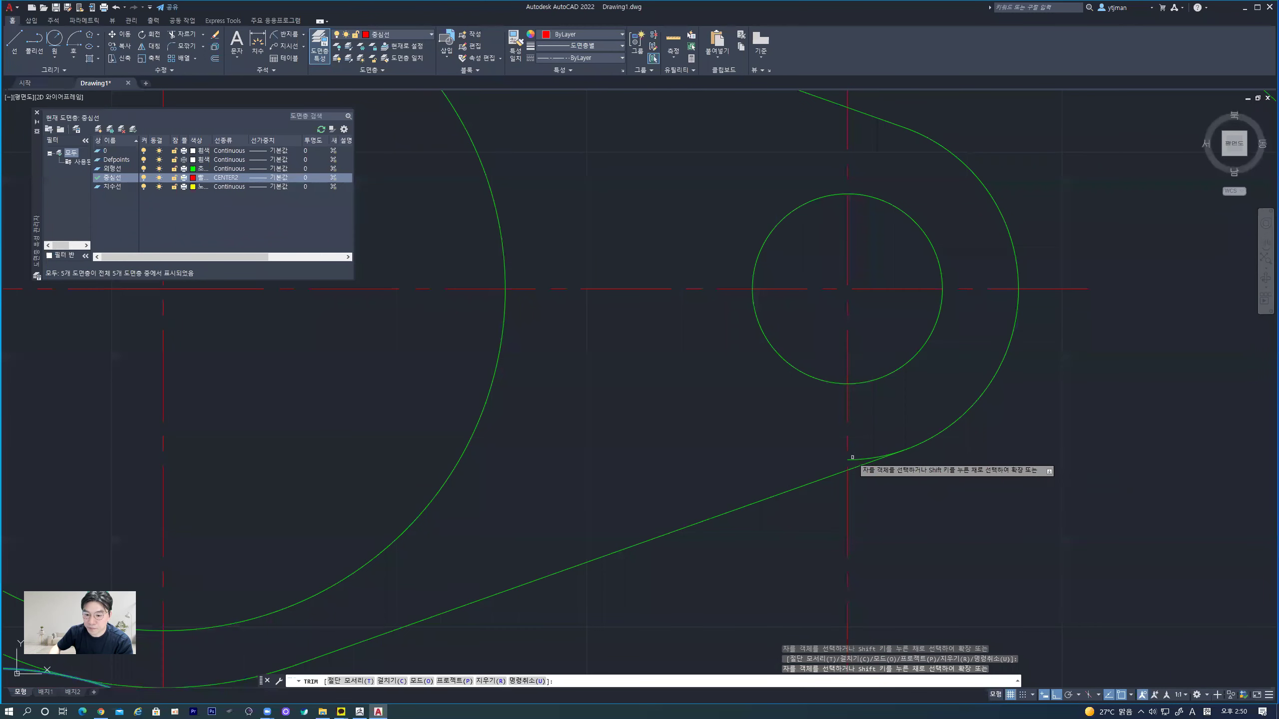
mouse_move(604, 467)
middle_mouse_down()
mouse_move(876, 419)
mouse_move(908, 444)
middle_mouse_up()
scroll(876, 420, "down", 5)
scroll(748, 476, "up", 5)
scroll(794, 485, "up", 2)
scroll(908, 444, "up", 2)
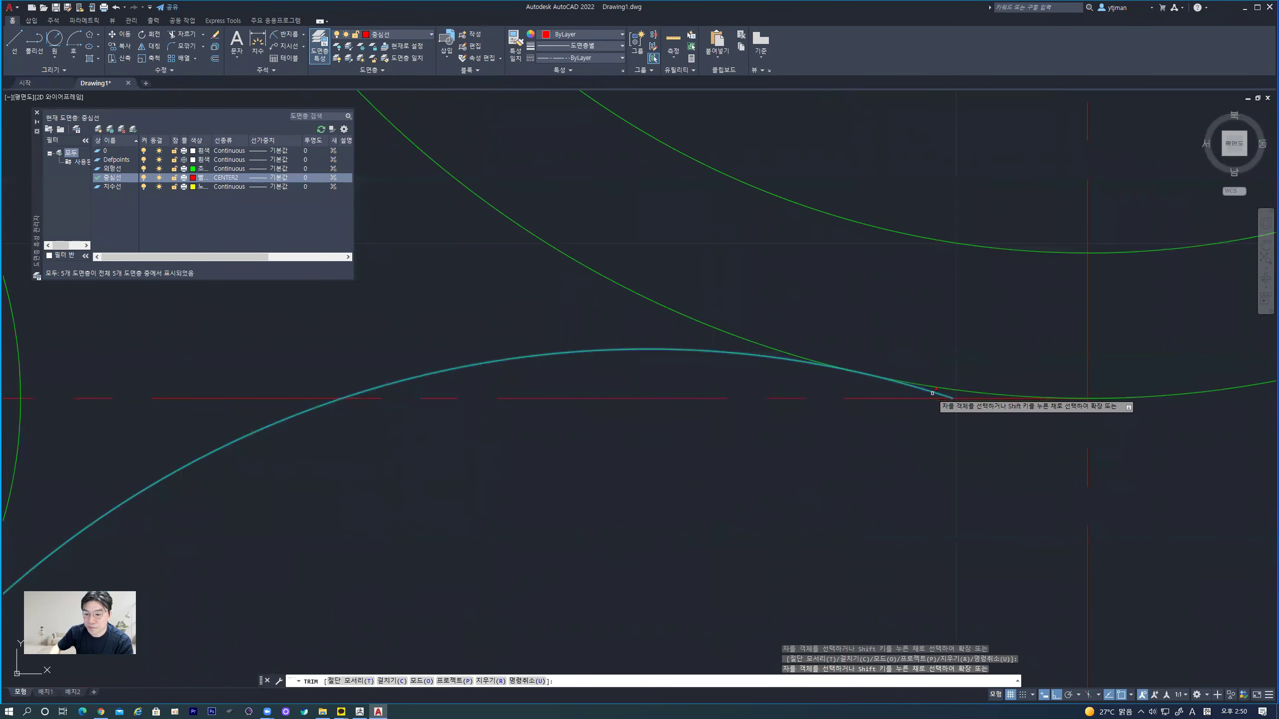
scroll(931, 405, "down", 4)
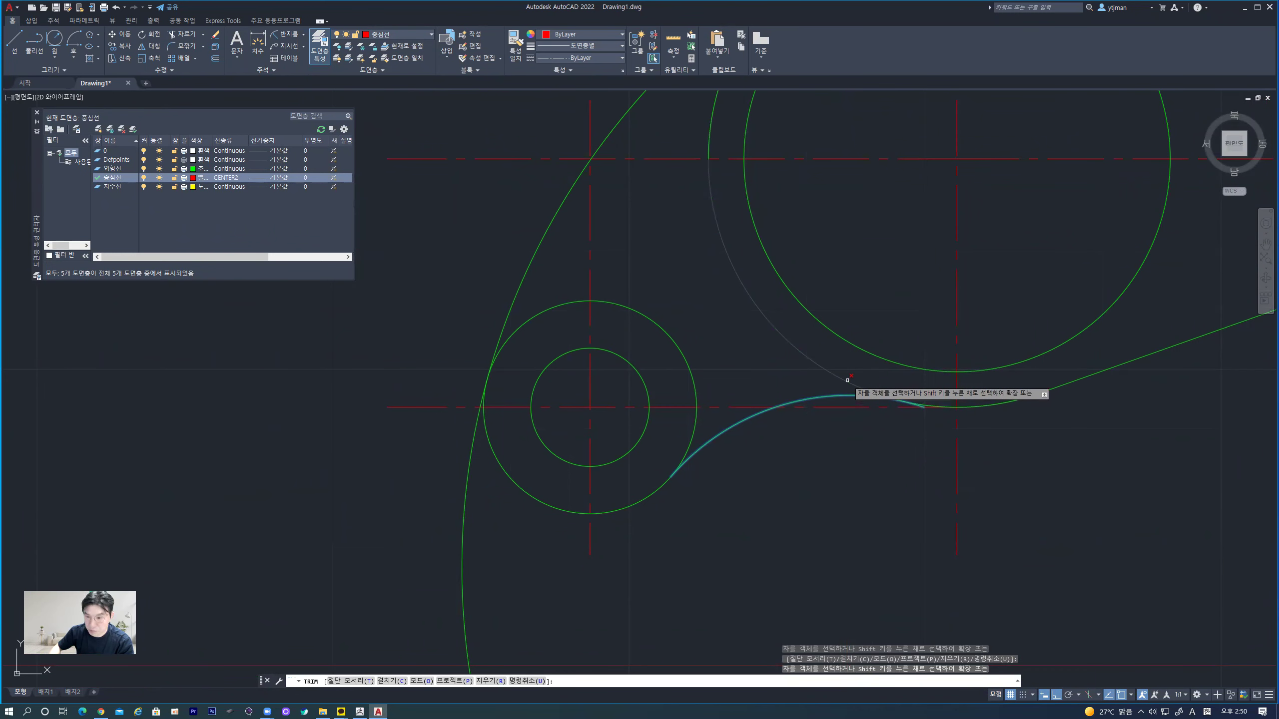
scroll(847, 380, "down", 2)
scroll(786, 303, "down", 2)
- Trim the inner arc near the left boss and the large outer construction circle
left_click(777, 265)
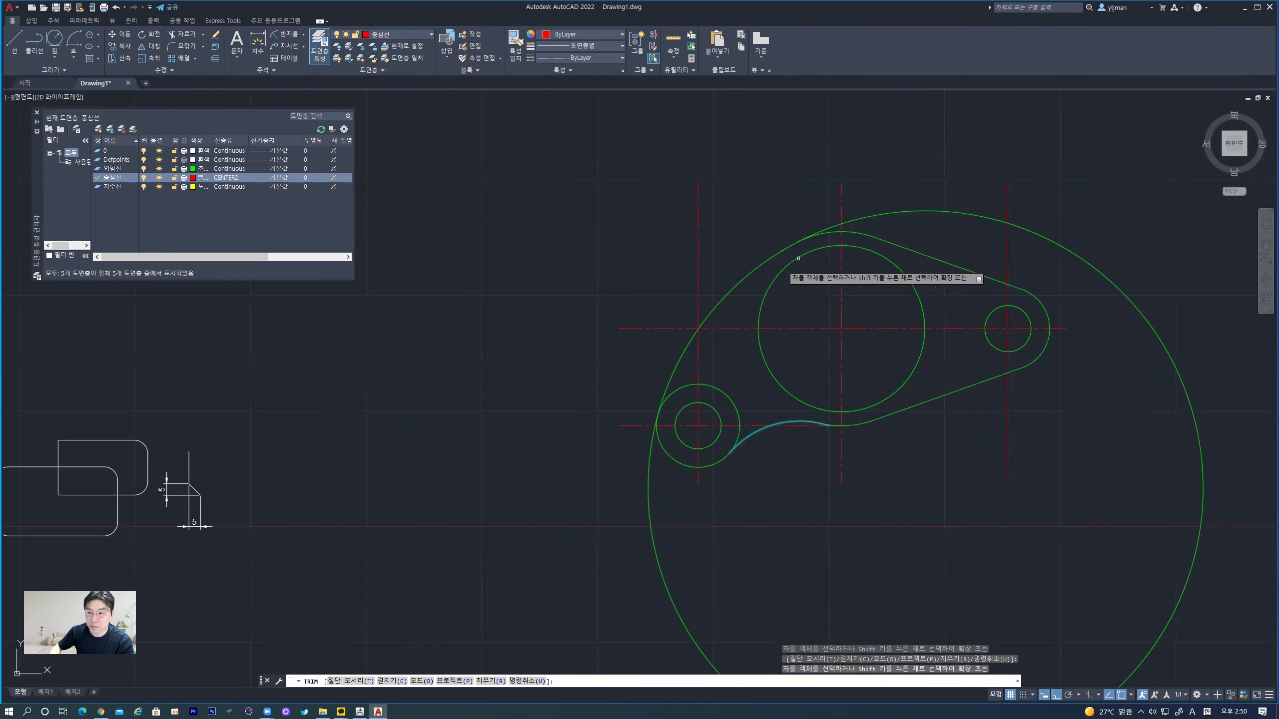
left_click(1078, 256)
scroll(826, 434, "up", 3)
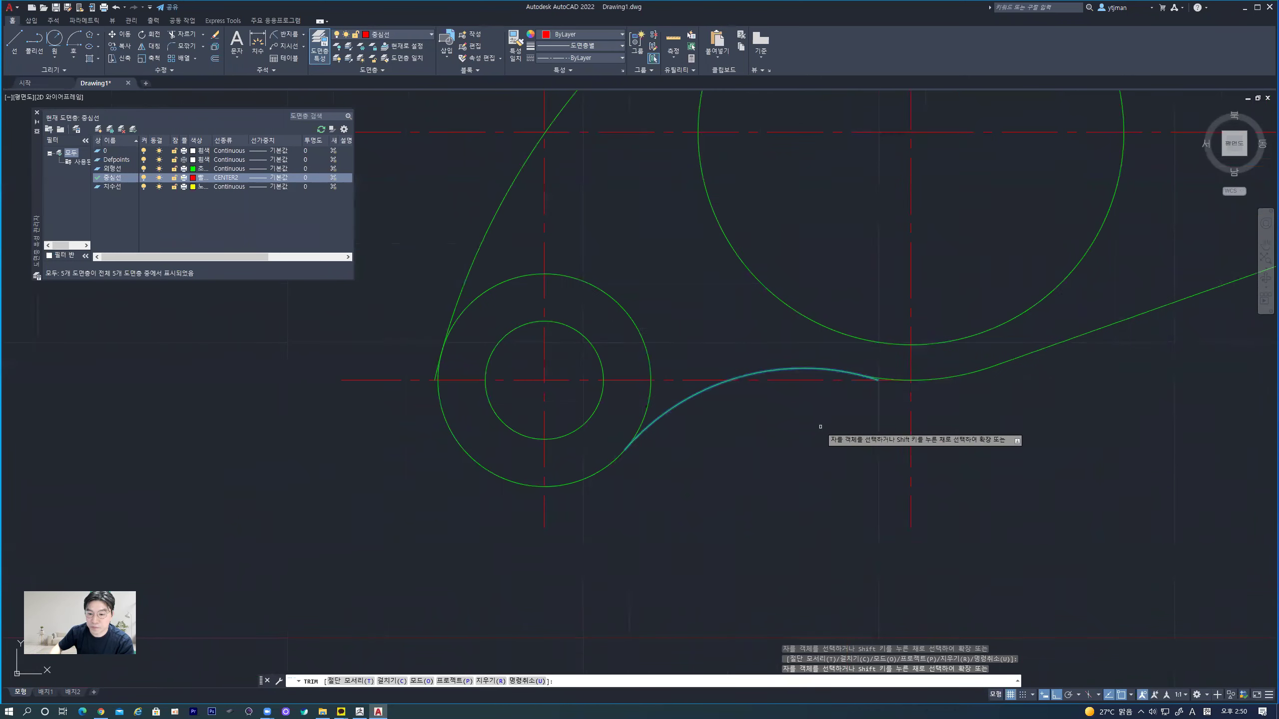
scroll(820, 427, "up", 2)
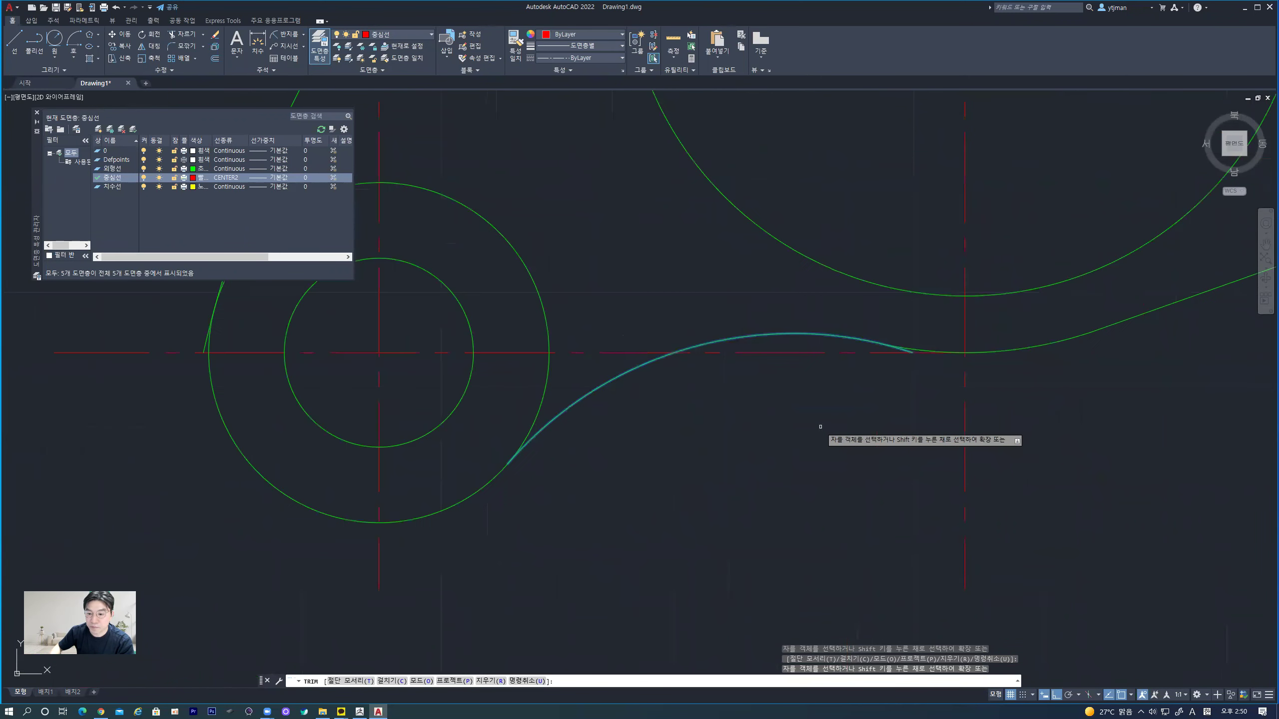
right_click(895, 398)
- Erase the horizontal centre line through the lower-left boss and trim the curve's leftover stub
key("Escape")
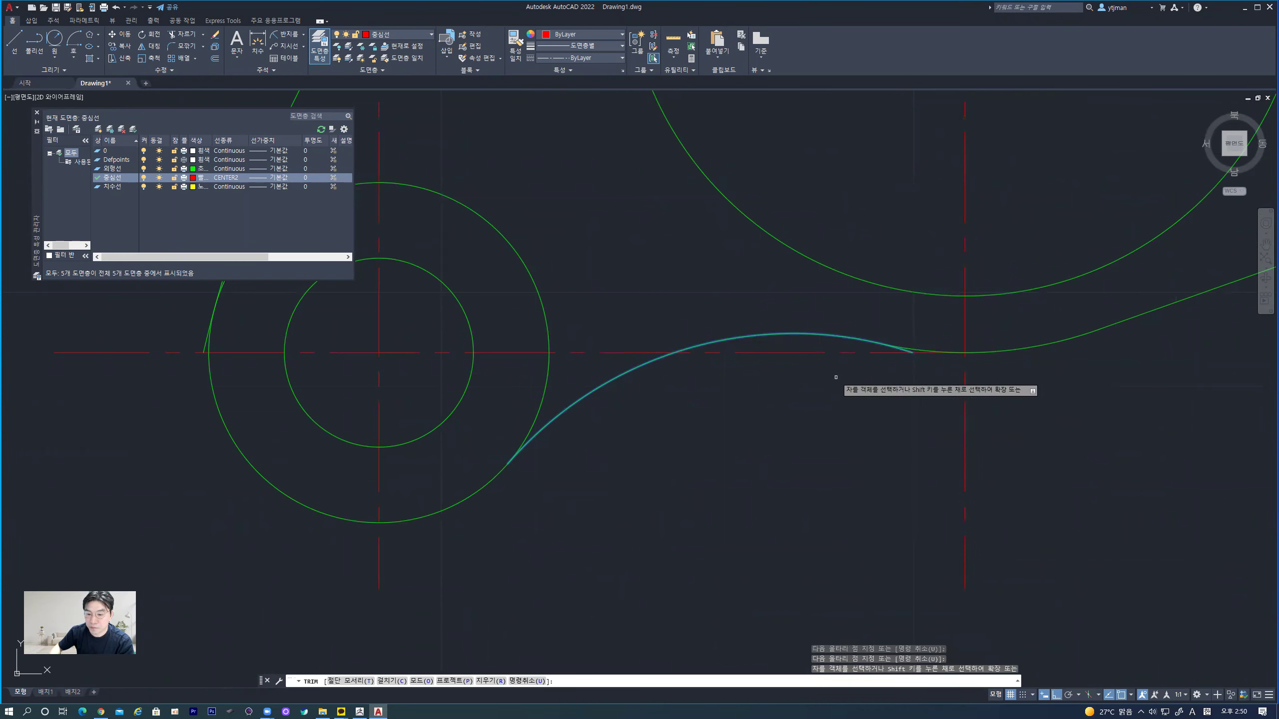
key("Escape")
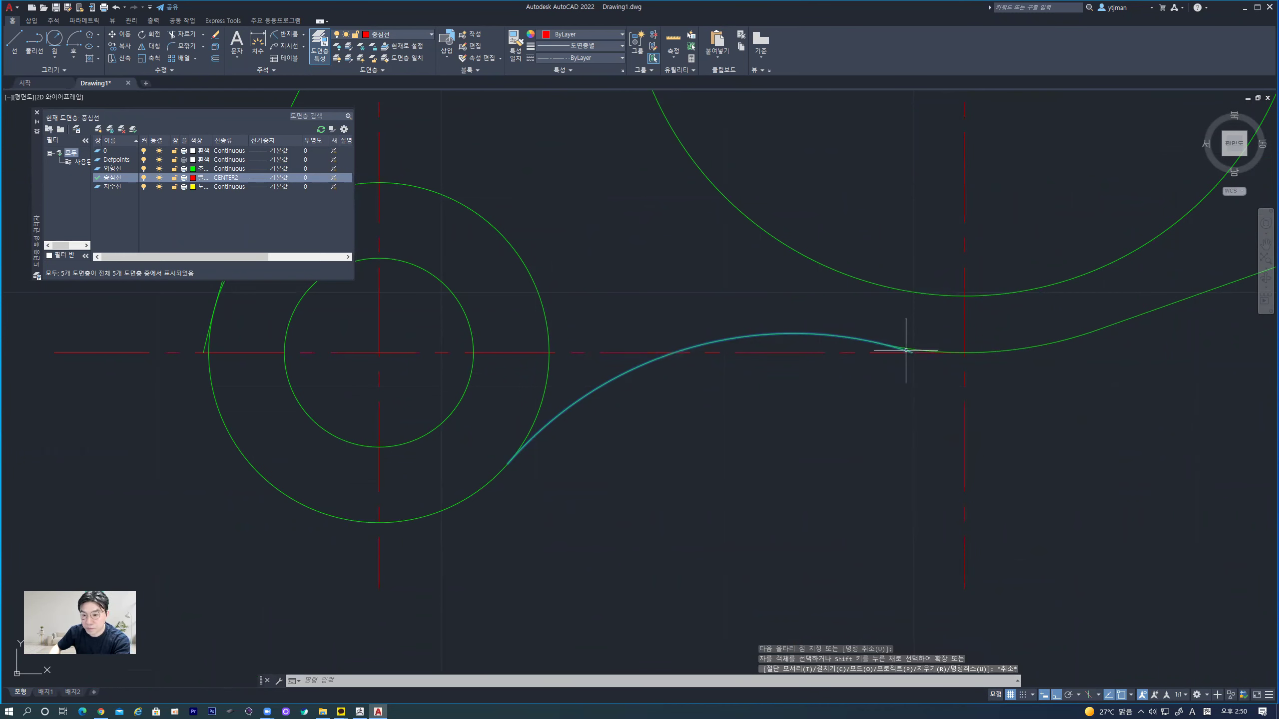
left_click(905, 349)
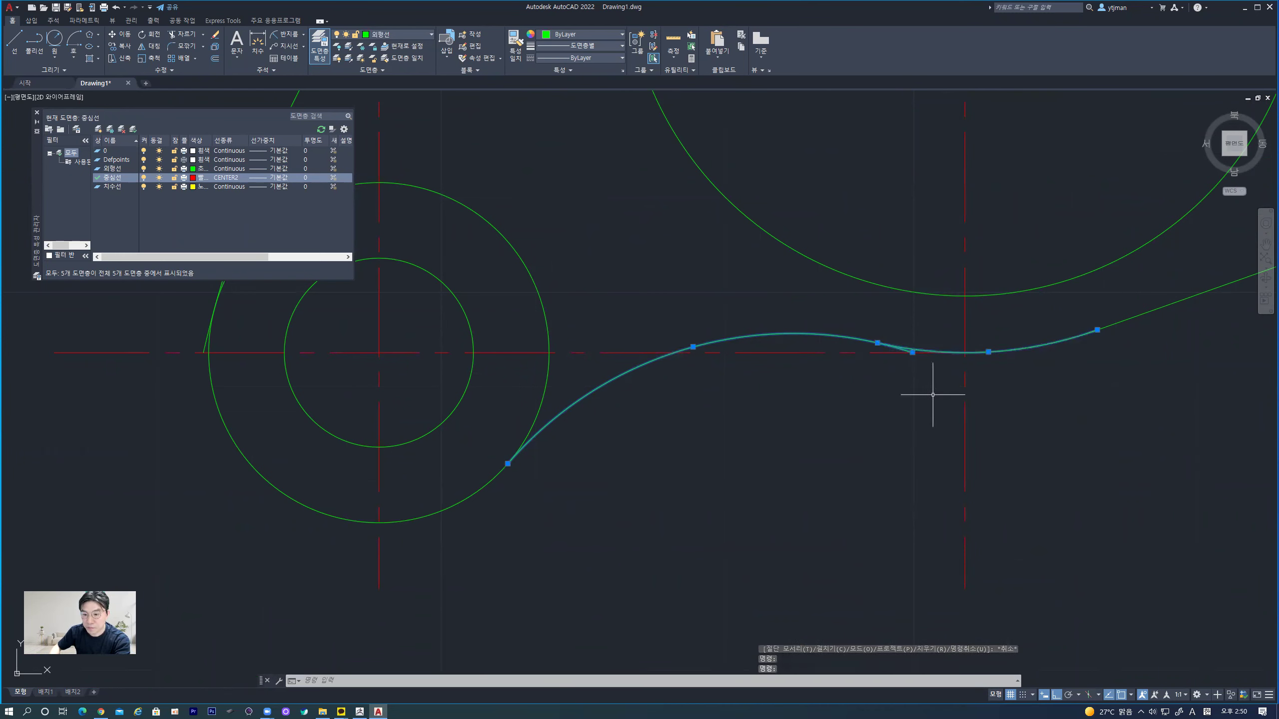
key("Escape")
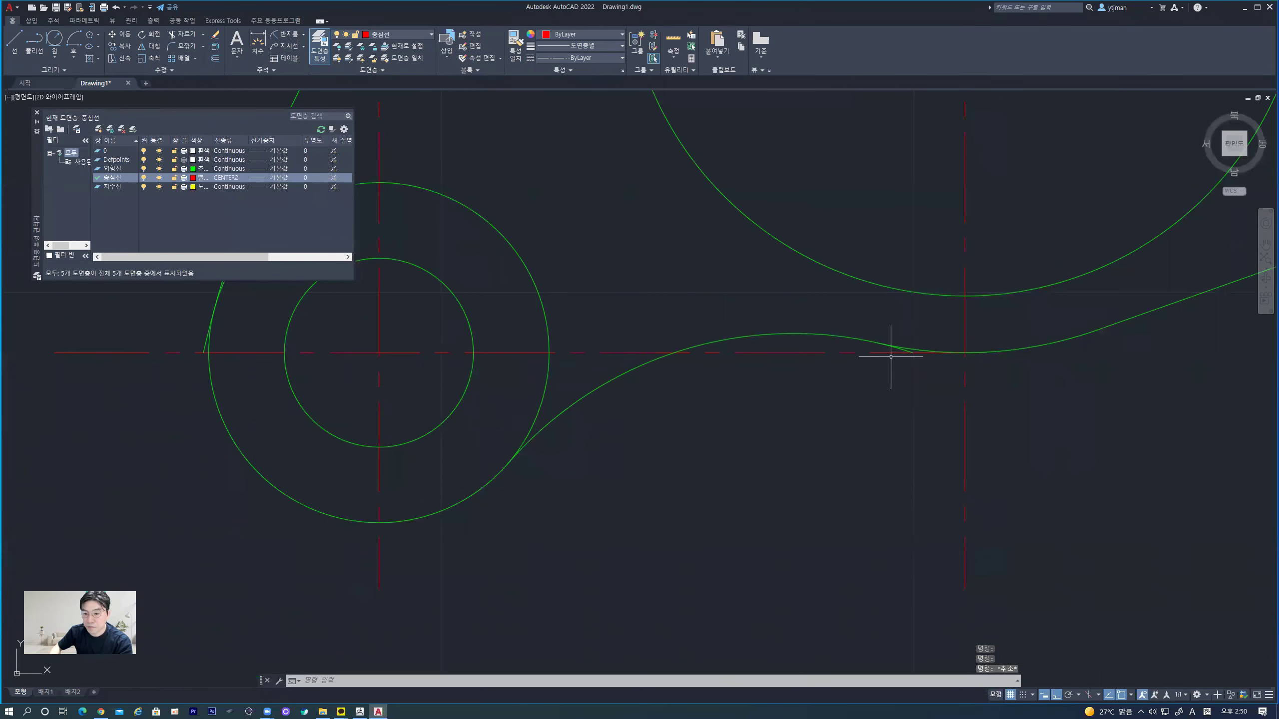
left_click(890, 353)
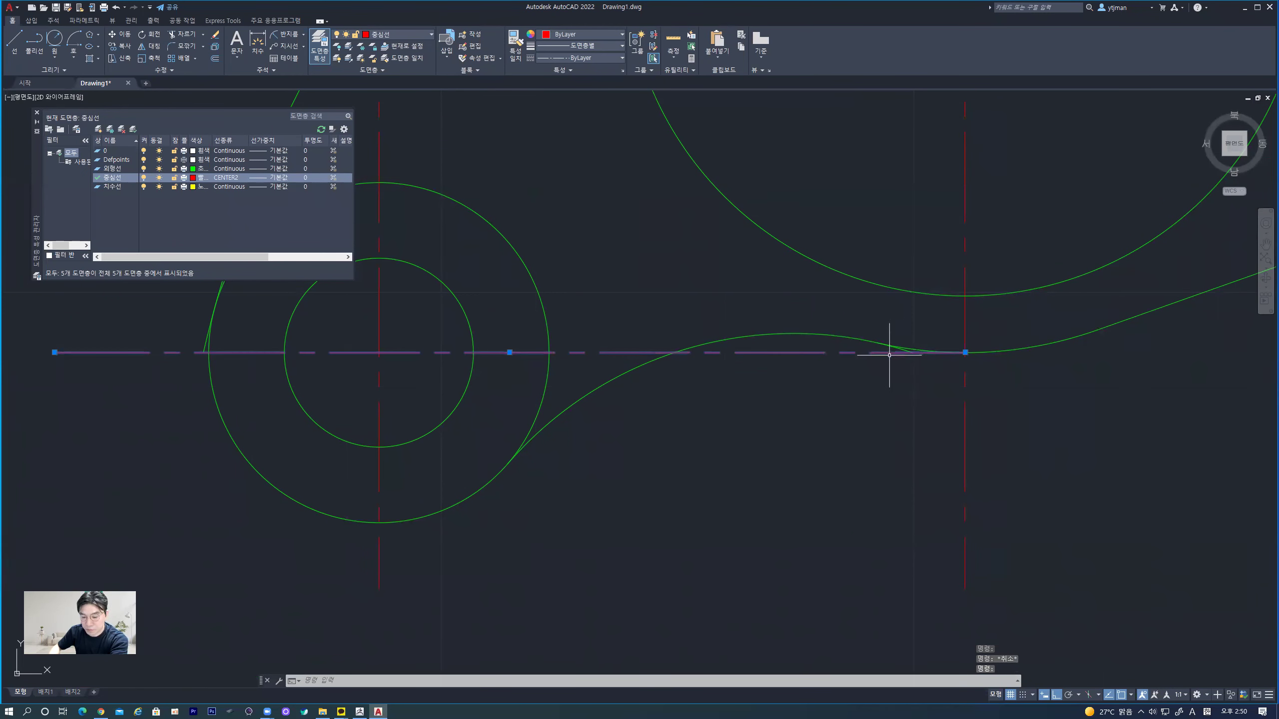
key("Delete")
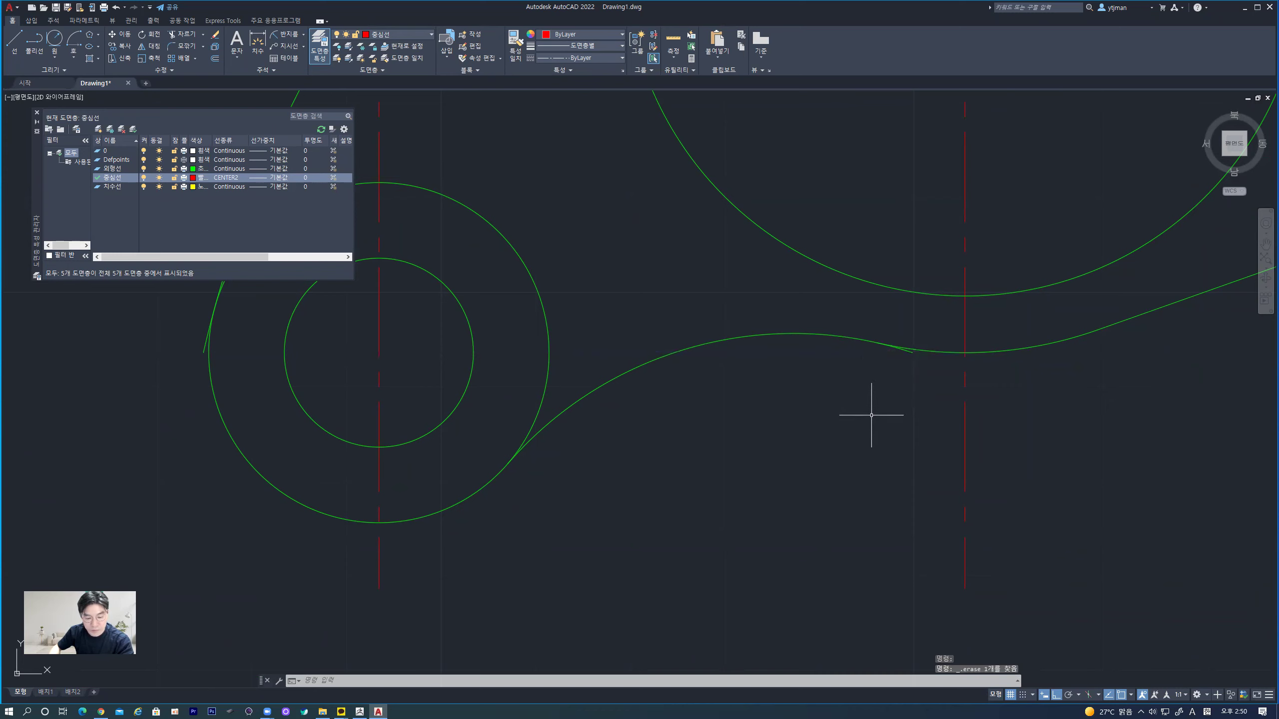
type("TR")
key("Return")
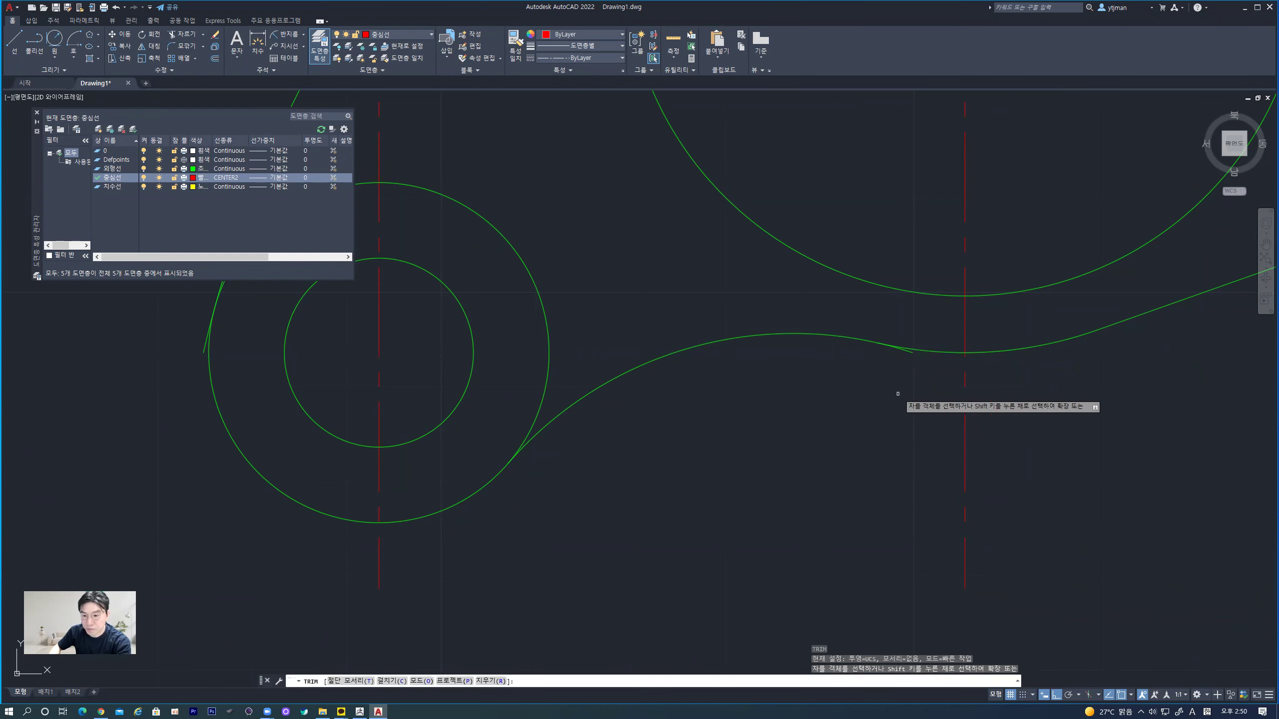
left_click(908, 356)
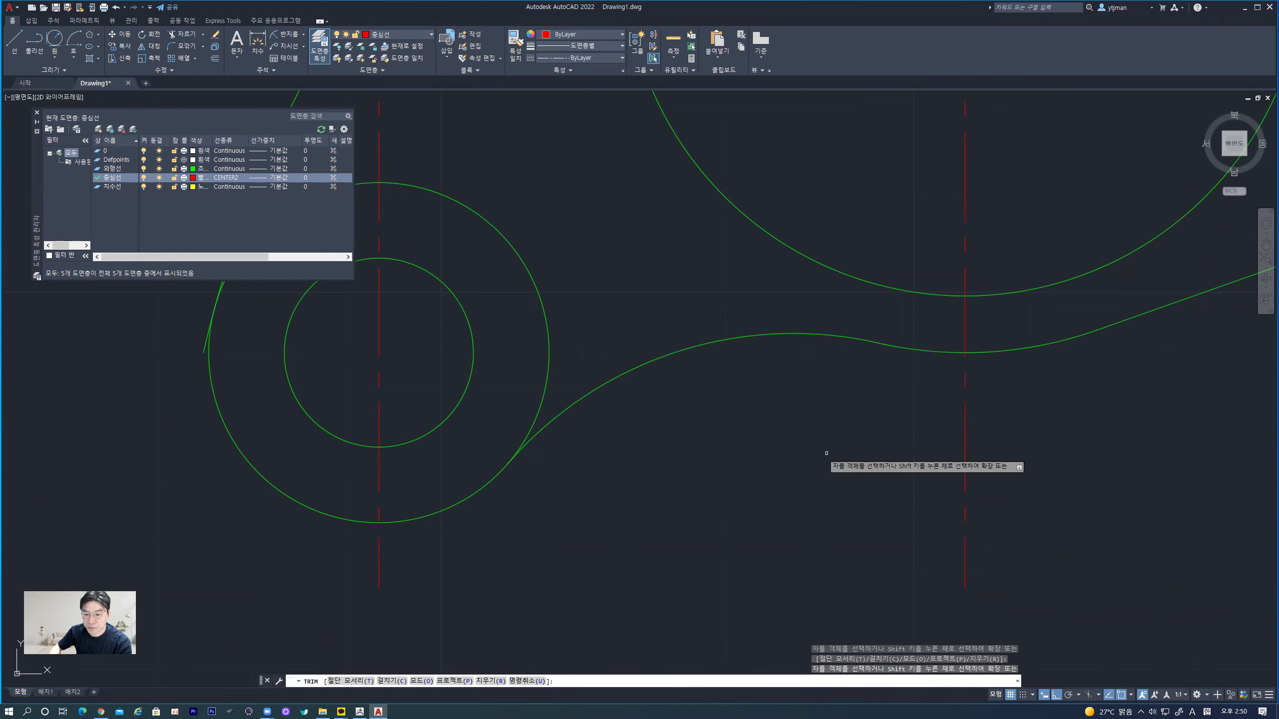
- Trim the stray arc beside the lower-left circle and zoom out to the whole lever
scroll(740, 440, "down", 4)
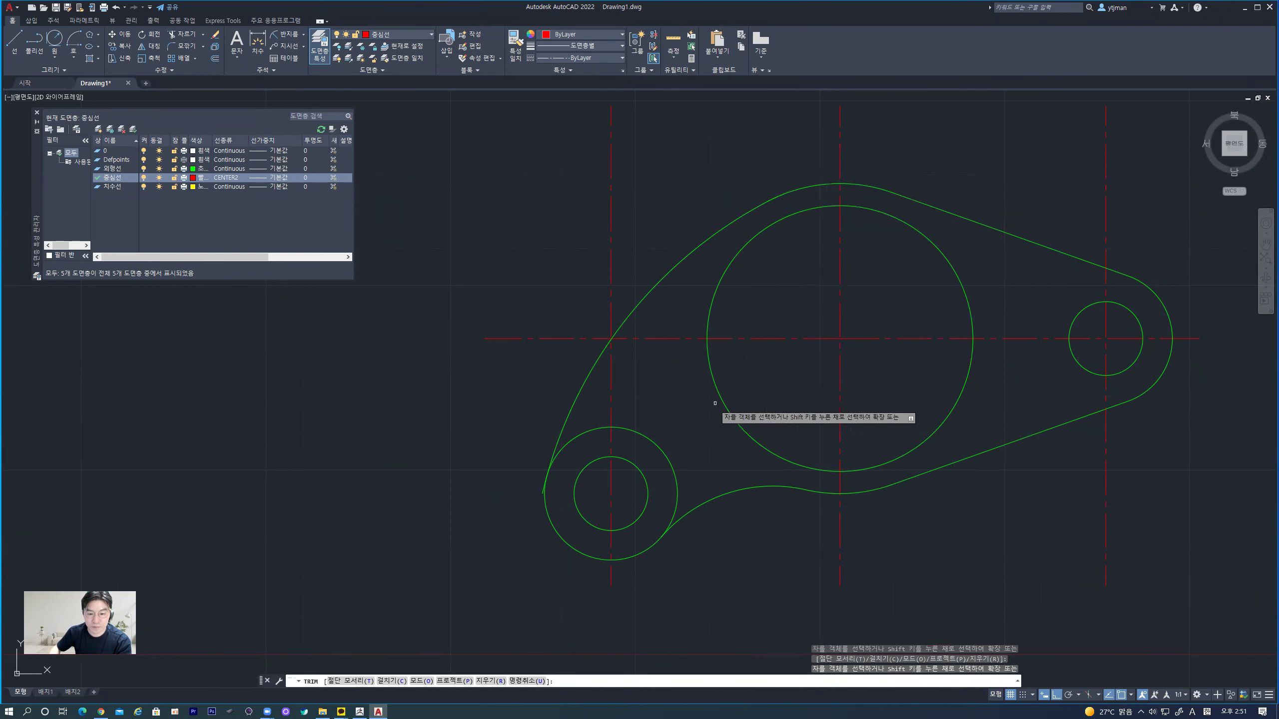
scroll(584, 446, "up", 4)
left_click(561, 421)
scroll(534, 507, "up", 2)
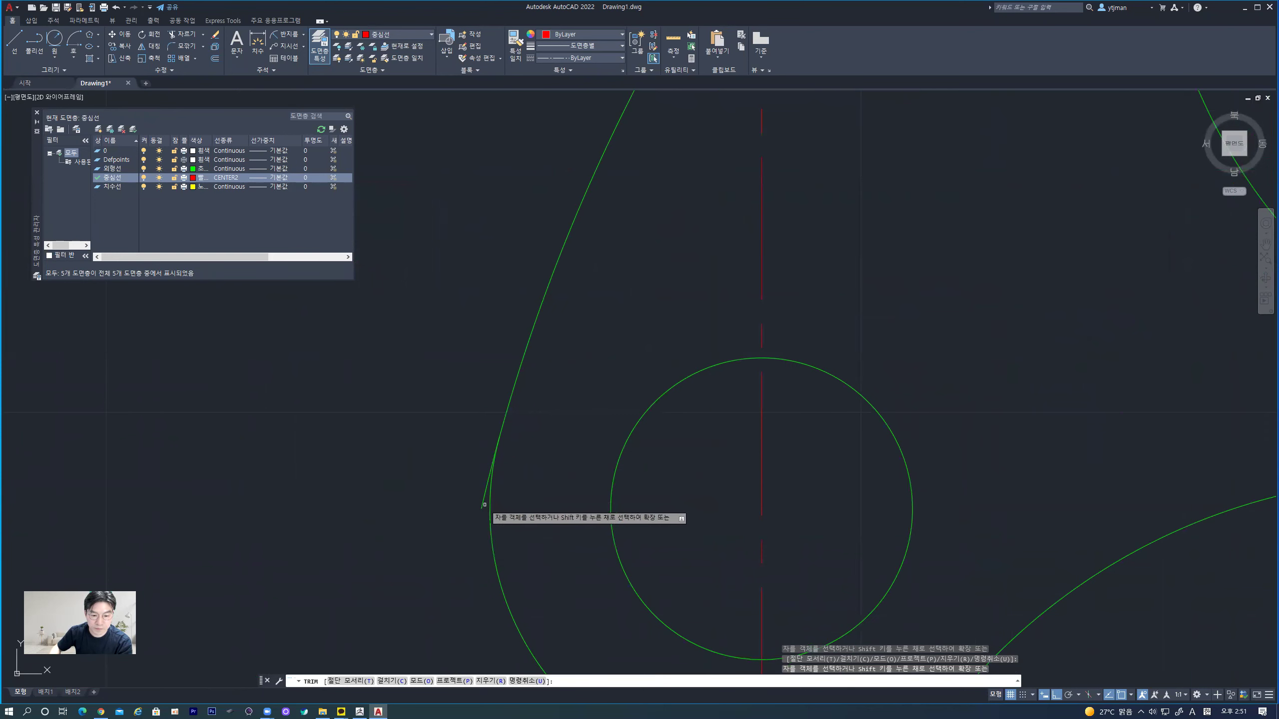
key("Escape")
scroll(756, 385, "down", 10)
scroll(928, 371, "up", 2)
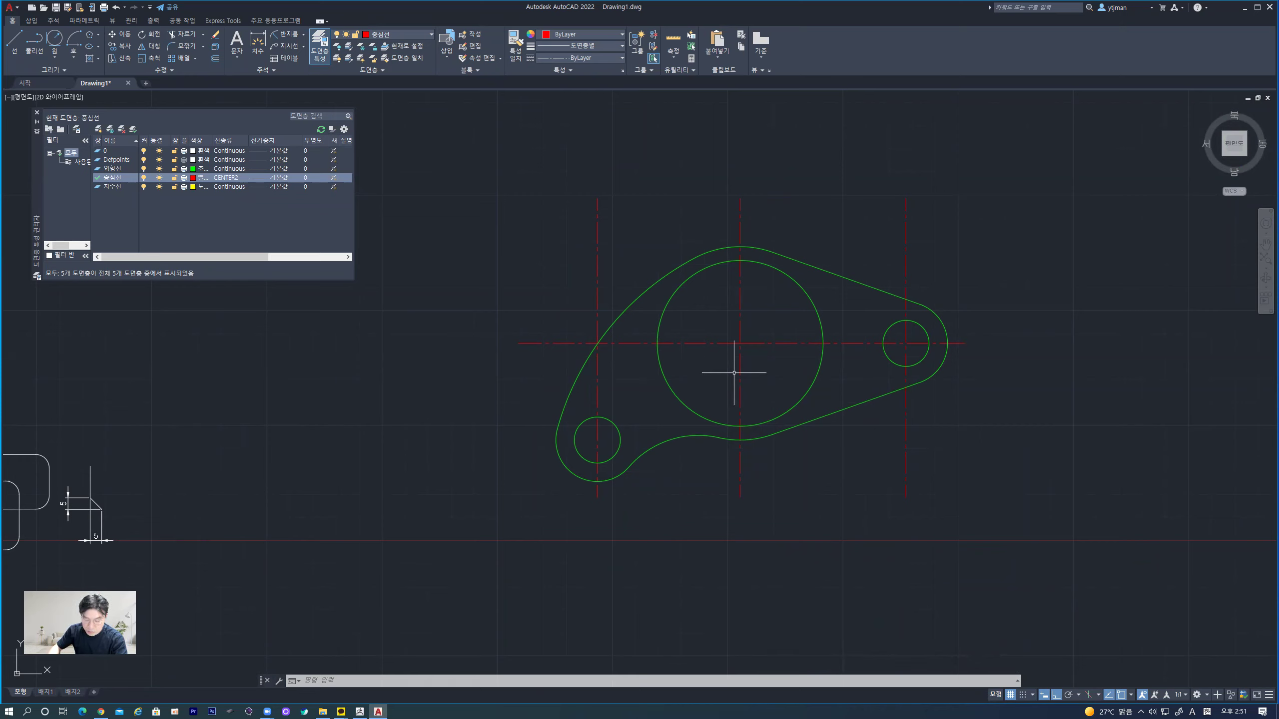
left_click(90, 35)
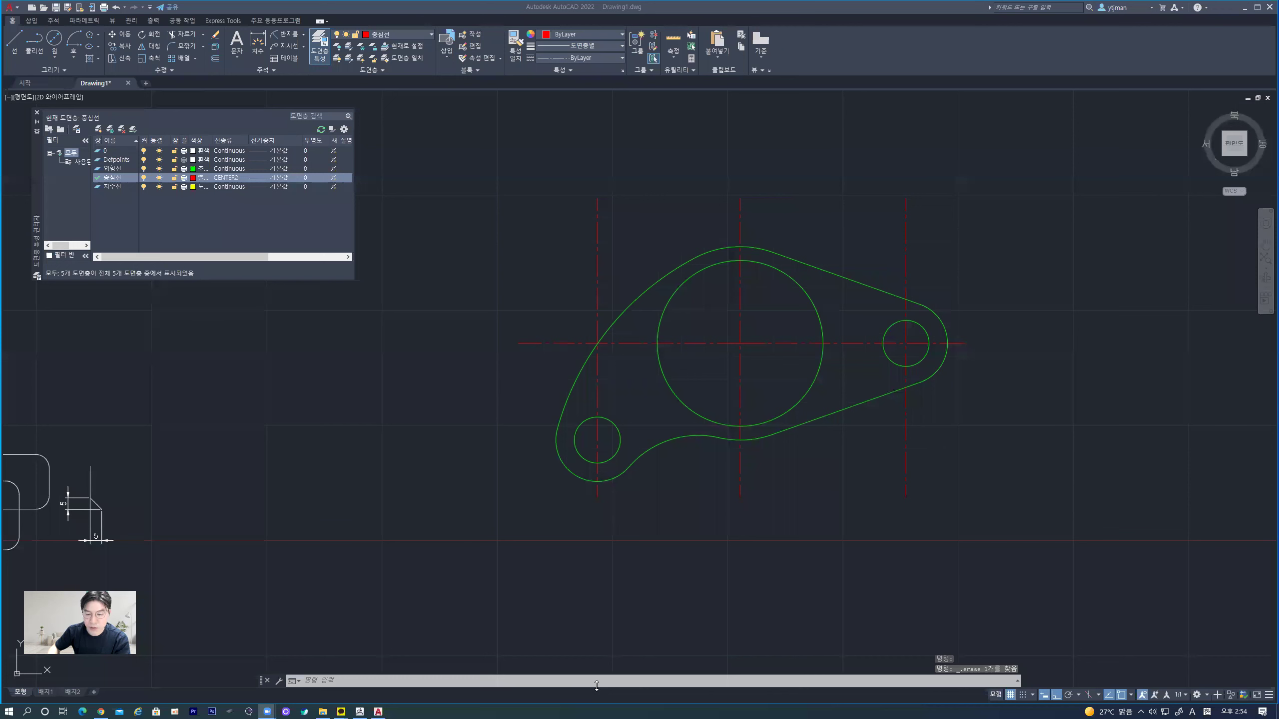
left_click(678, 435)
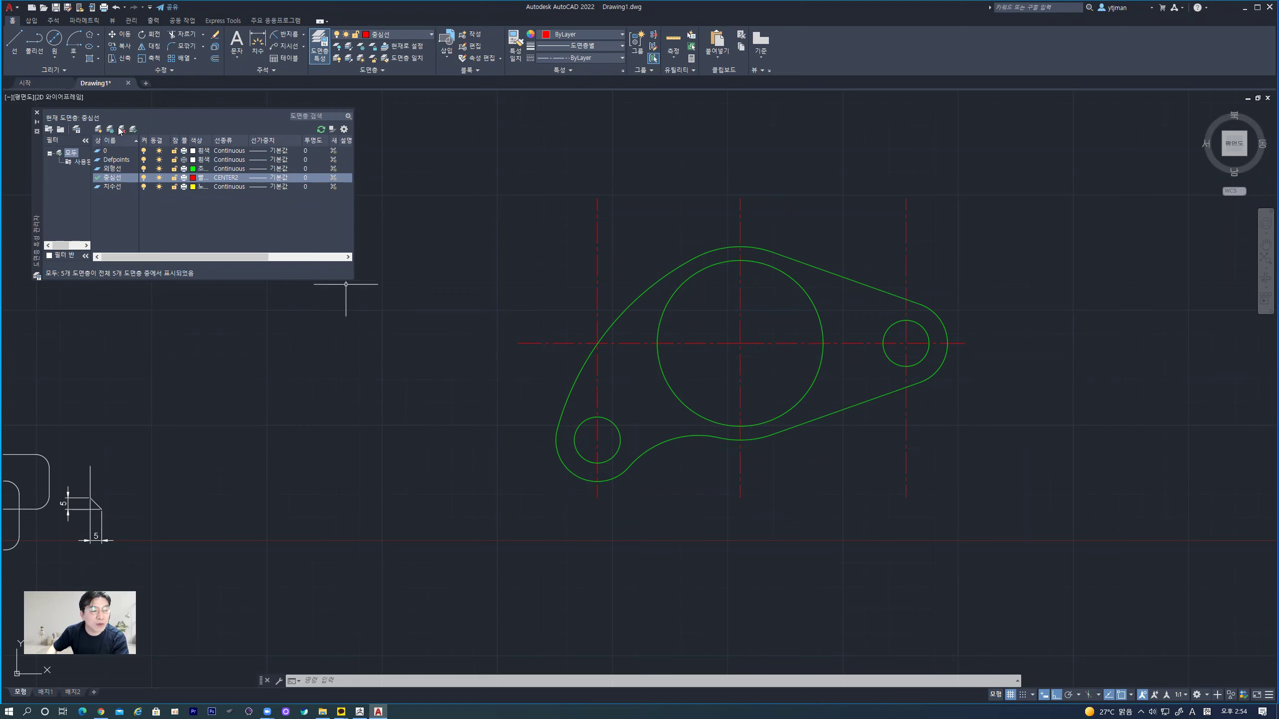
- Draw a 42-diameter circle at the large circle's centre
left_click(54, 39)
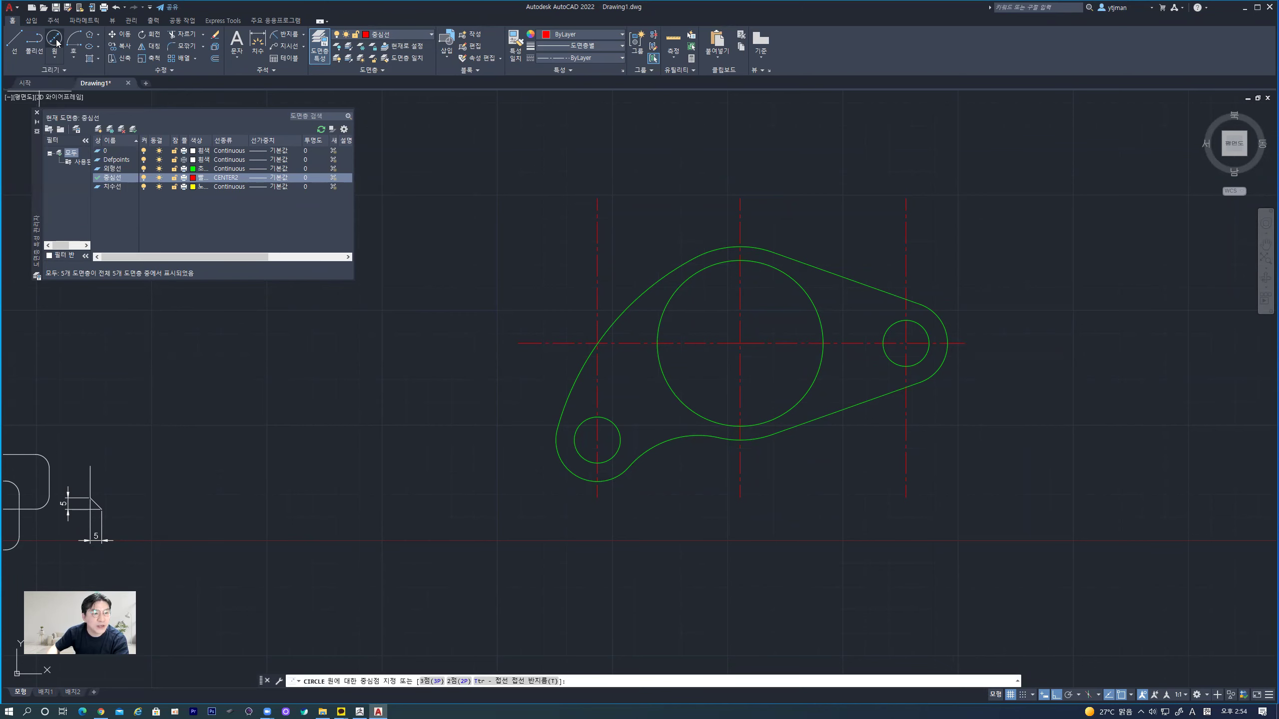
left_click(741, 344)
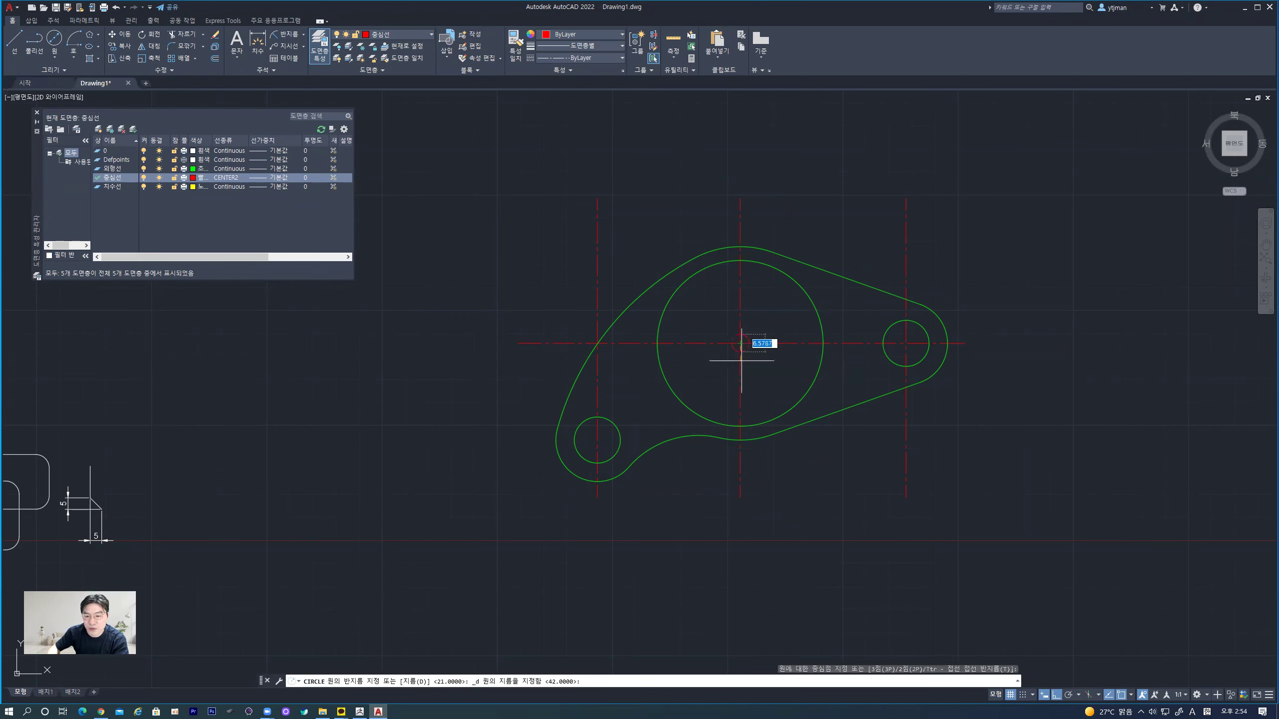
type("42")
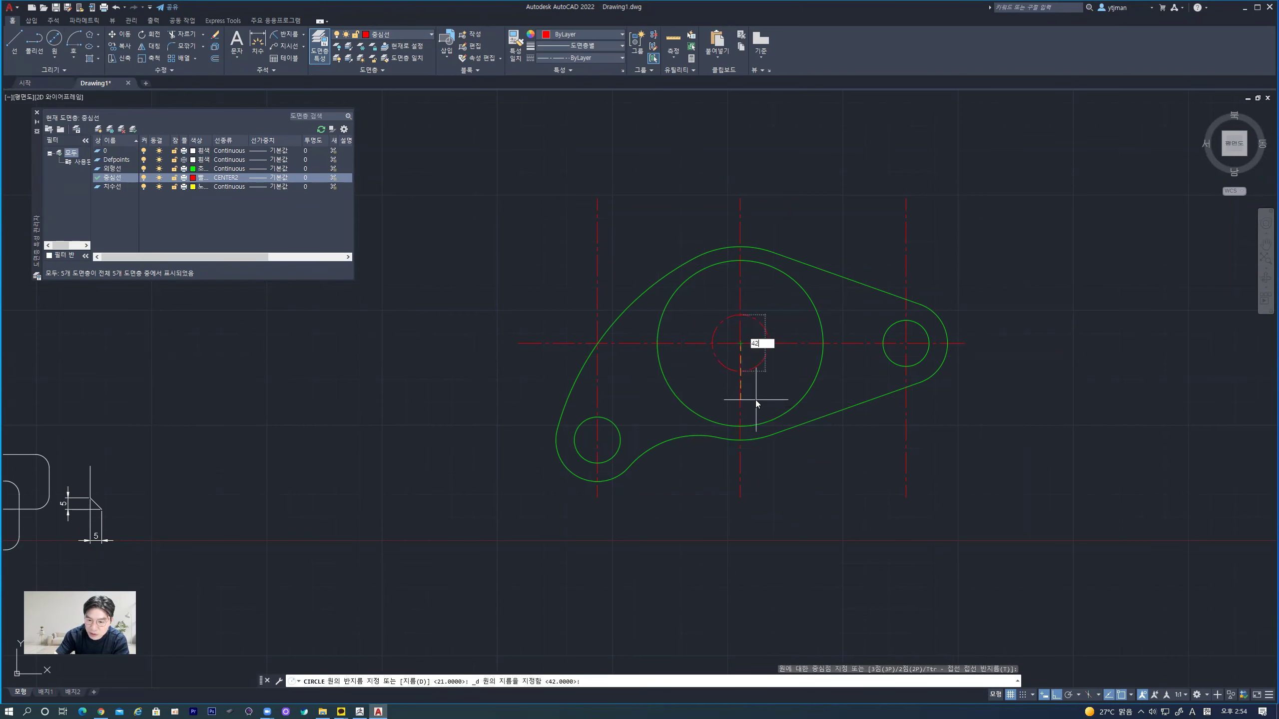
key("Return")
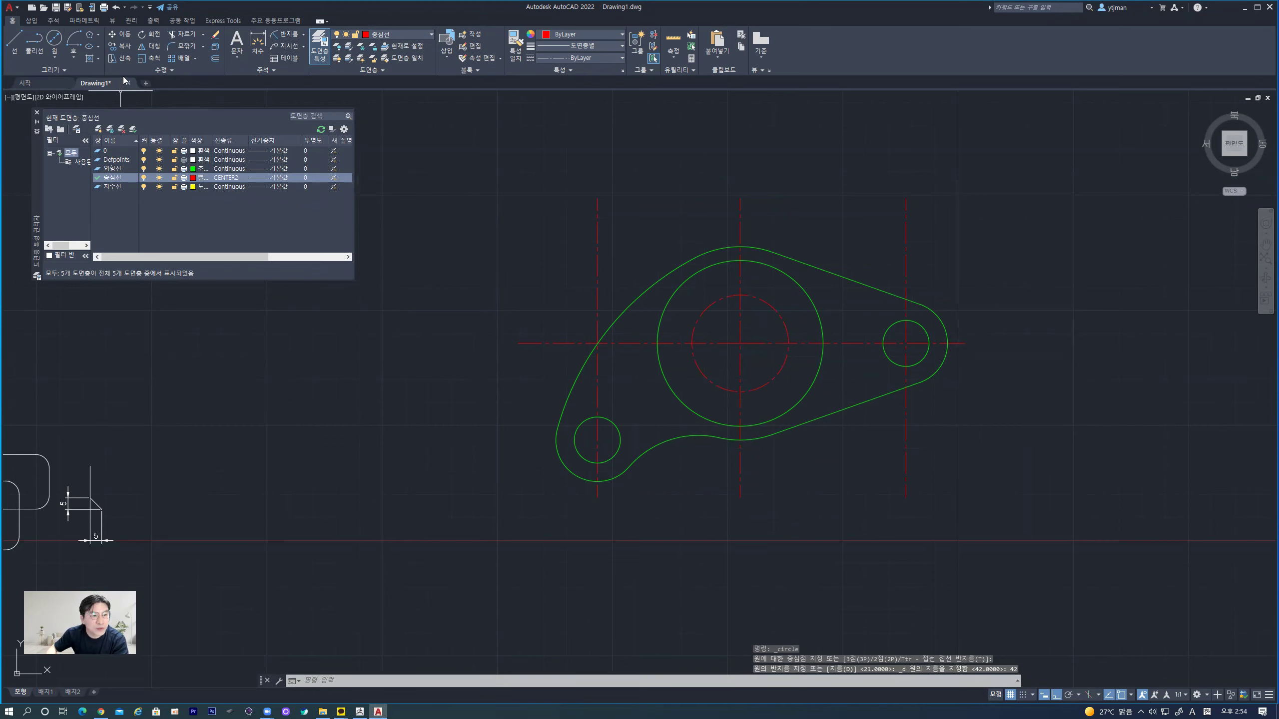
- Draw a six-sided polygon circumscribed about the 42 circle, centred on it
left_click(100, 35)
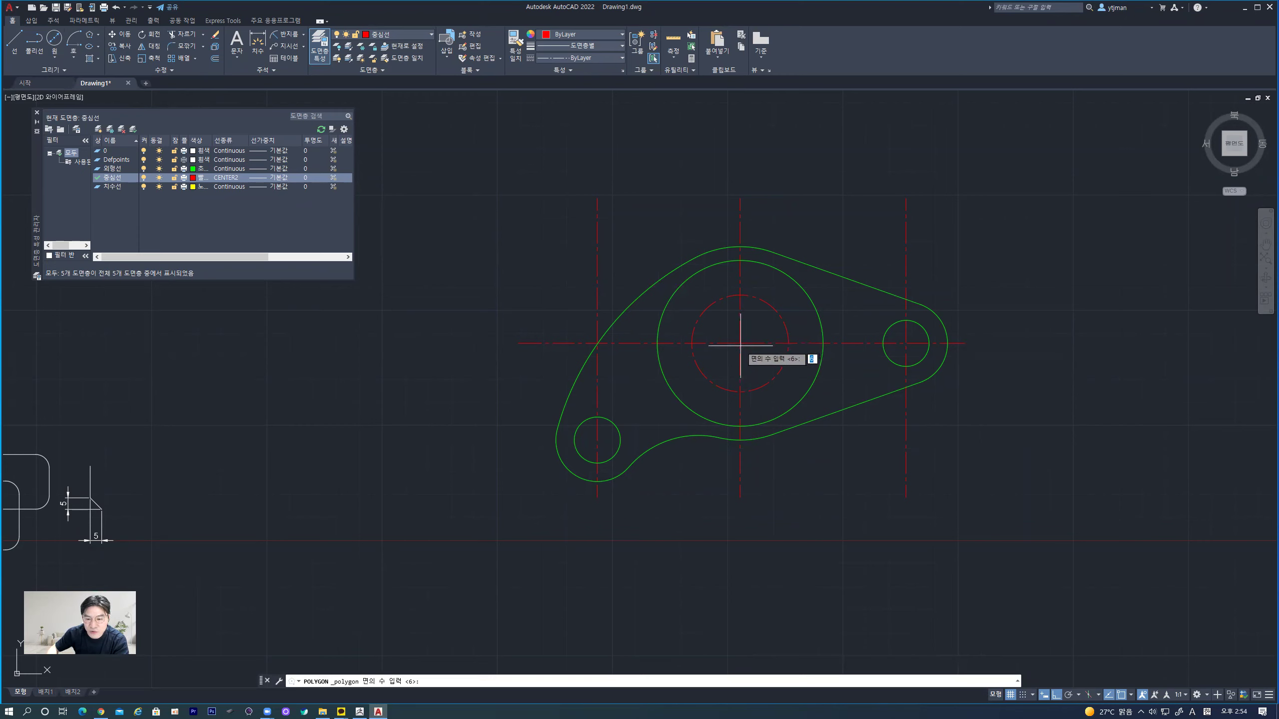
key("Return")
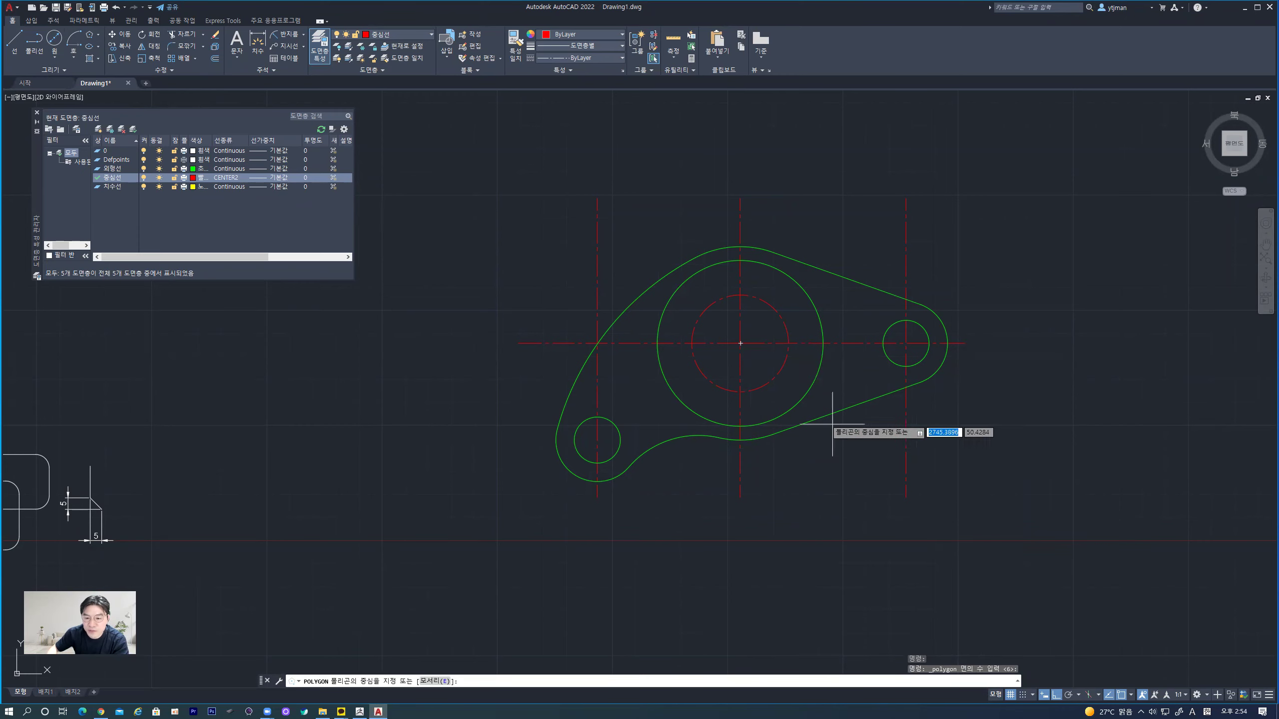
left_click(740, 344)
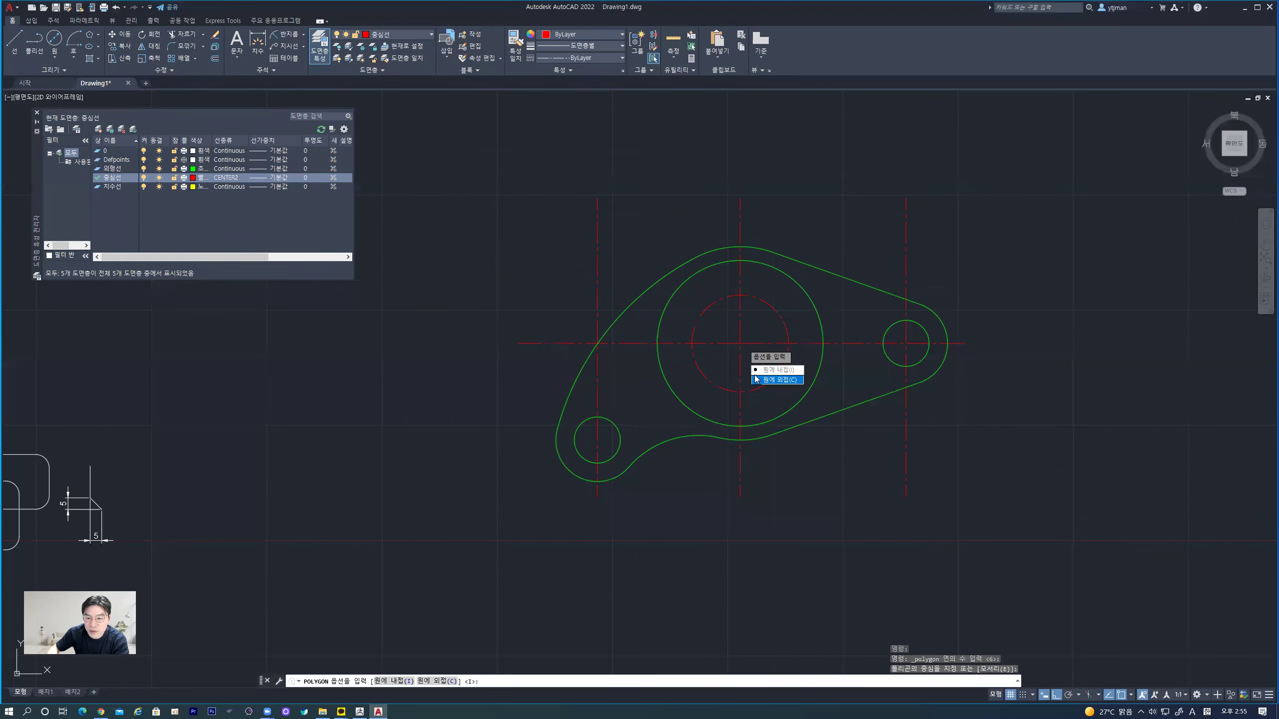
left_click(785, 381)
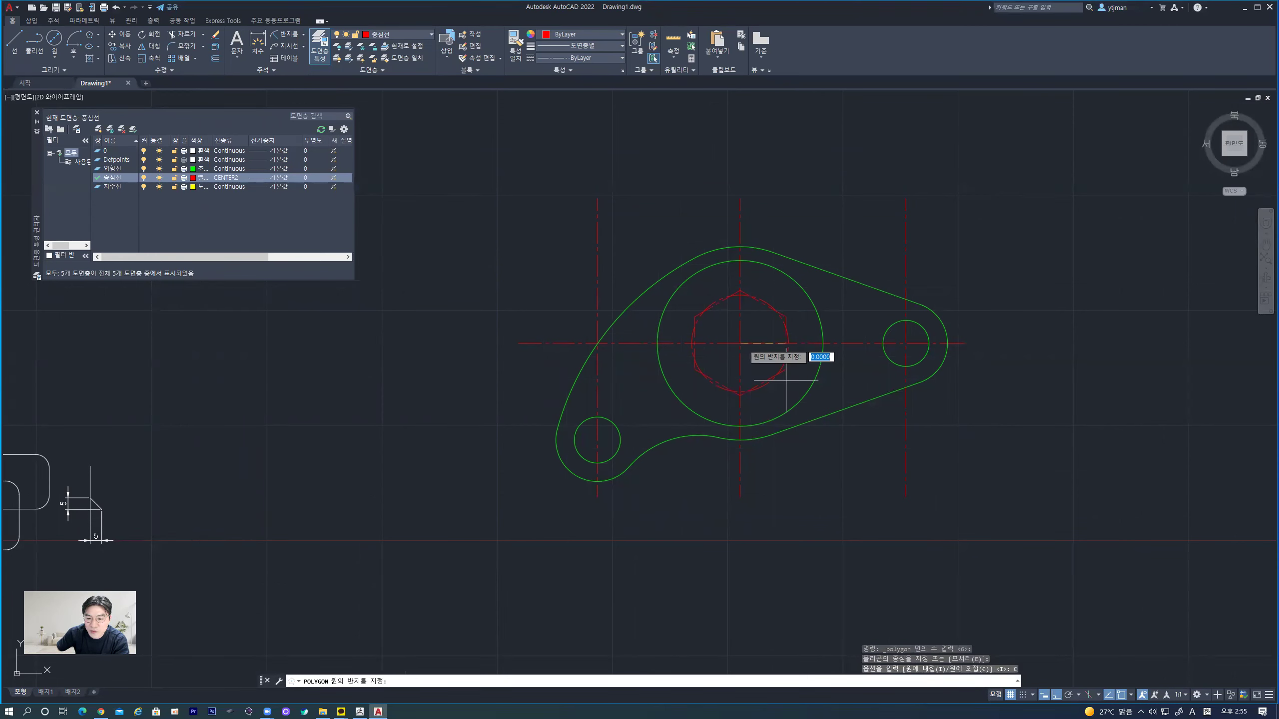
left_click(788, 344)
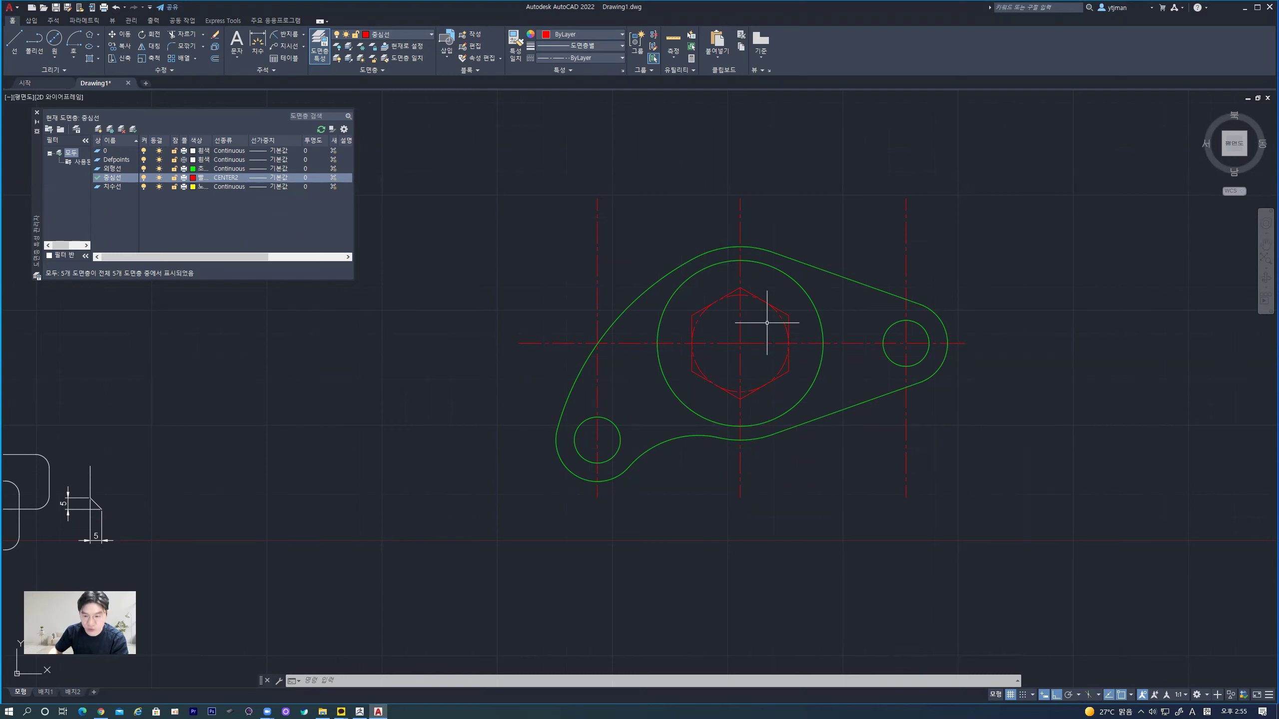
- Move the hexagon onto the 외형선 layer
left_click(786, 313)
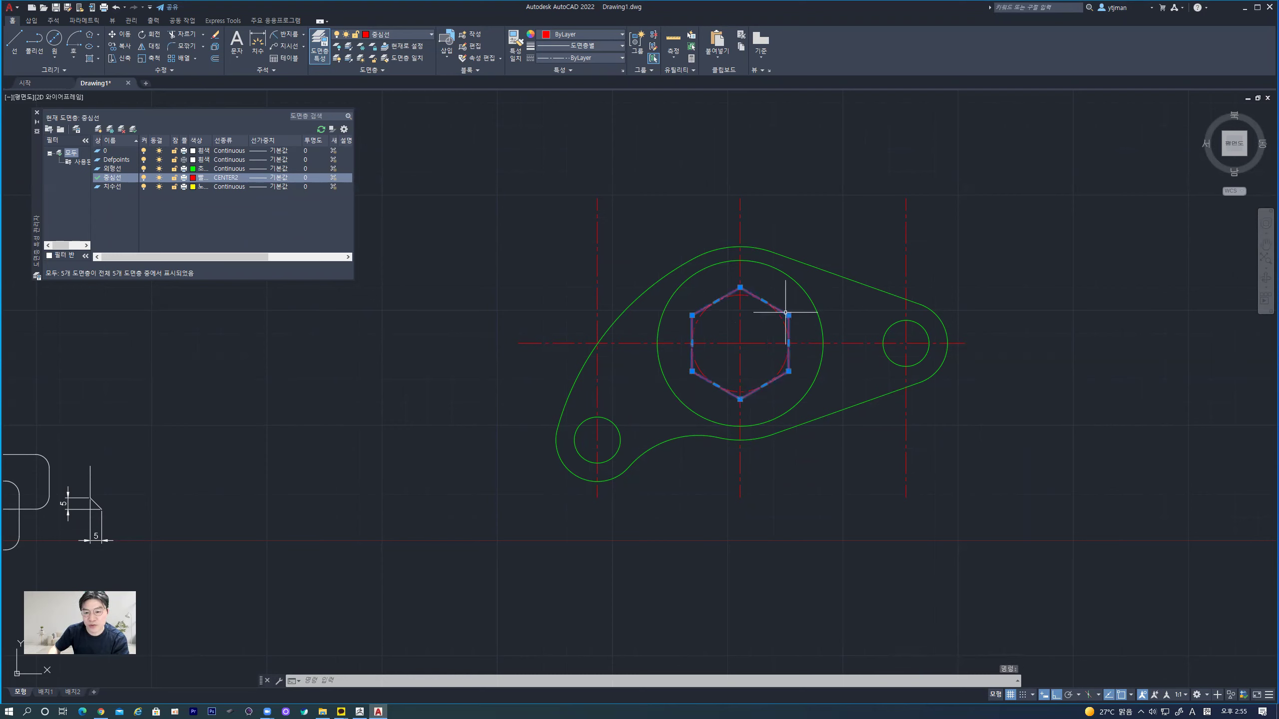
left_click(400, 35)
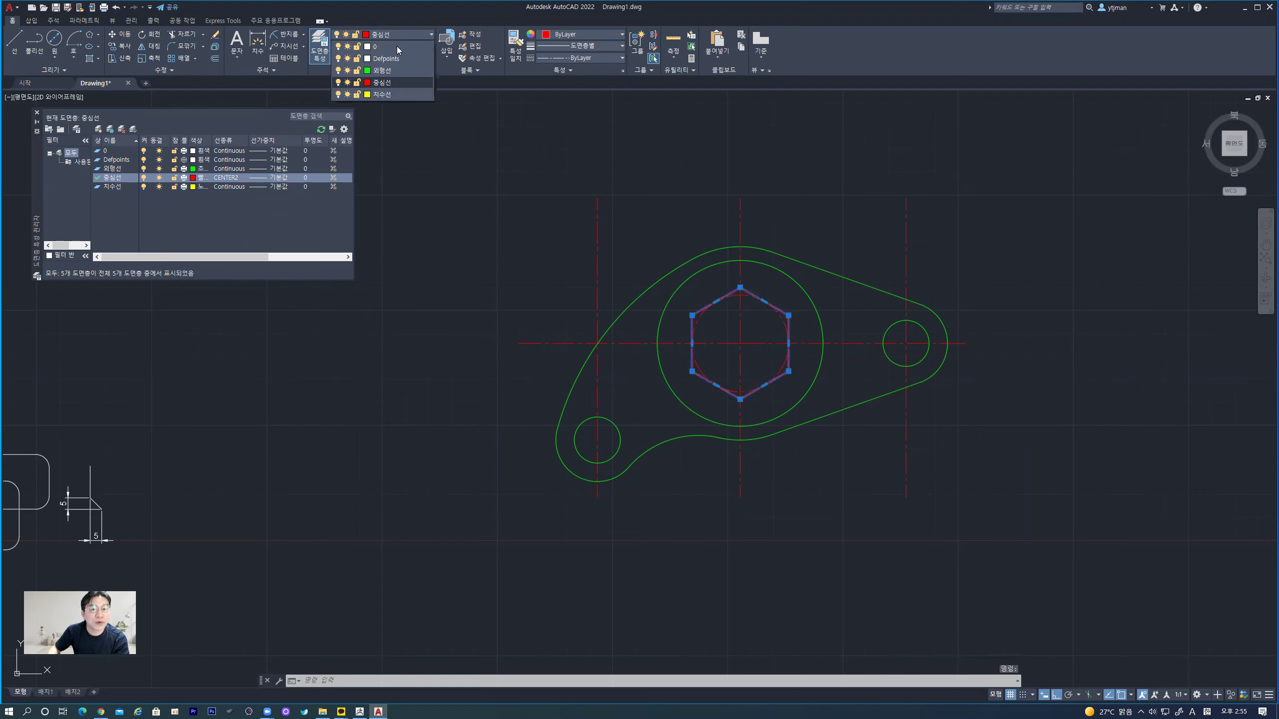
left_click(387, 70)
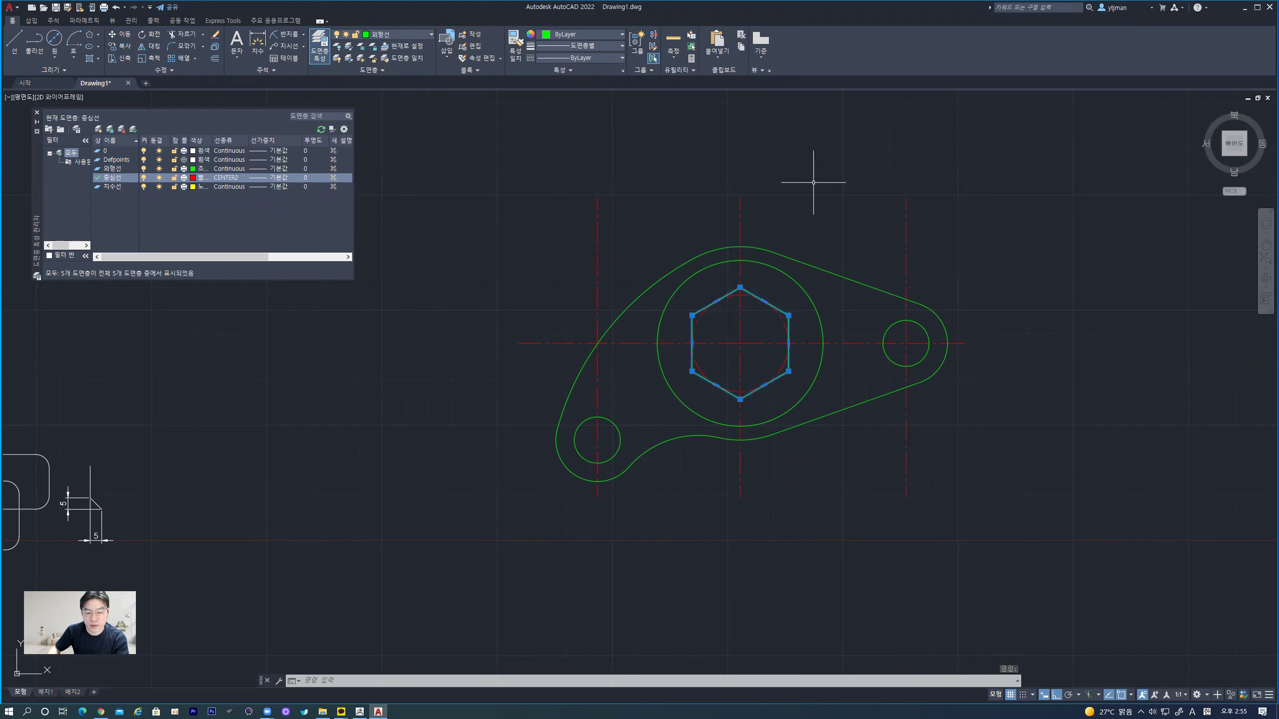
key("Escape")
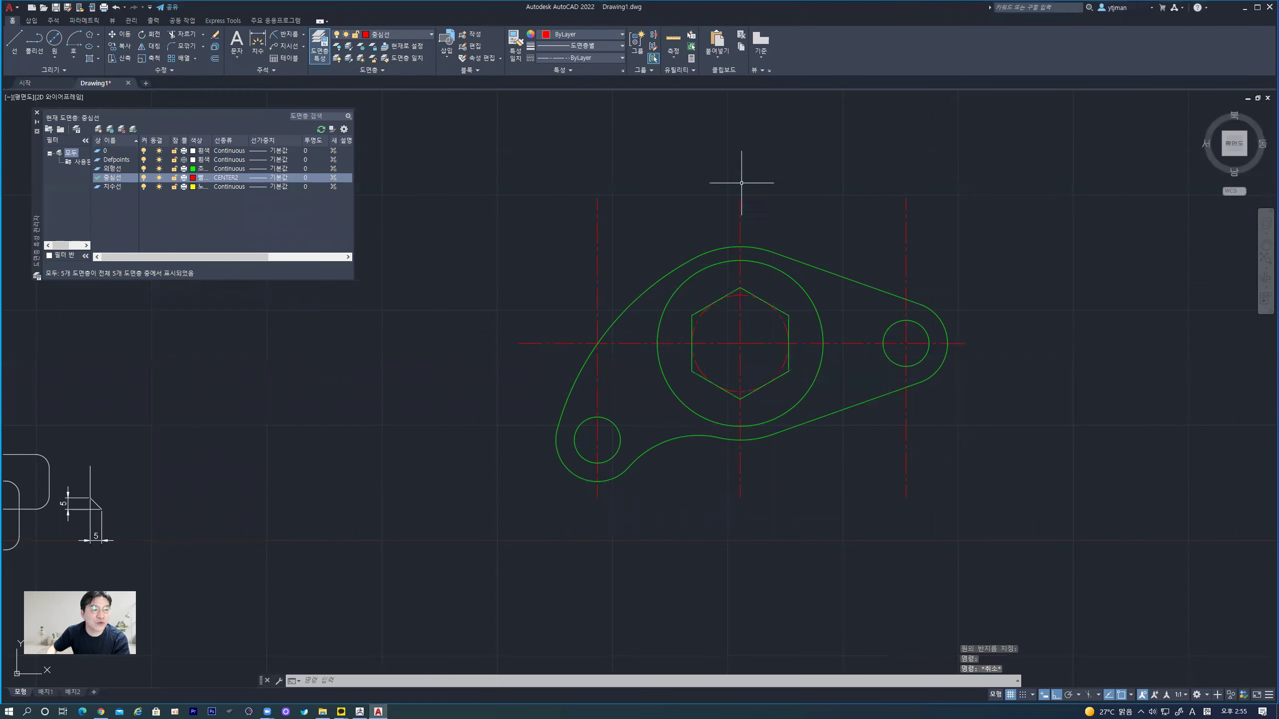
- Rotate the hexagon 15° about its centre with Ortho off, then delete the 42 circle
left_click(151, 35)
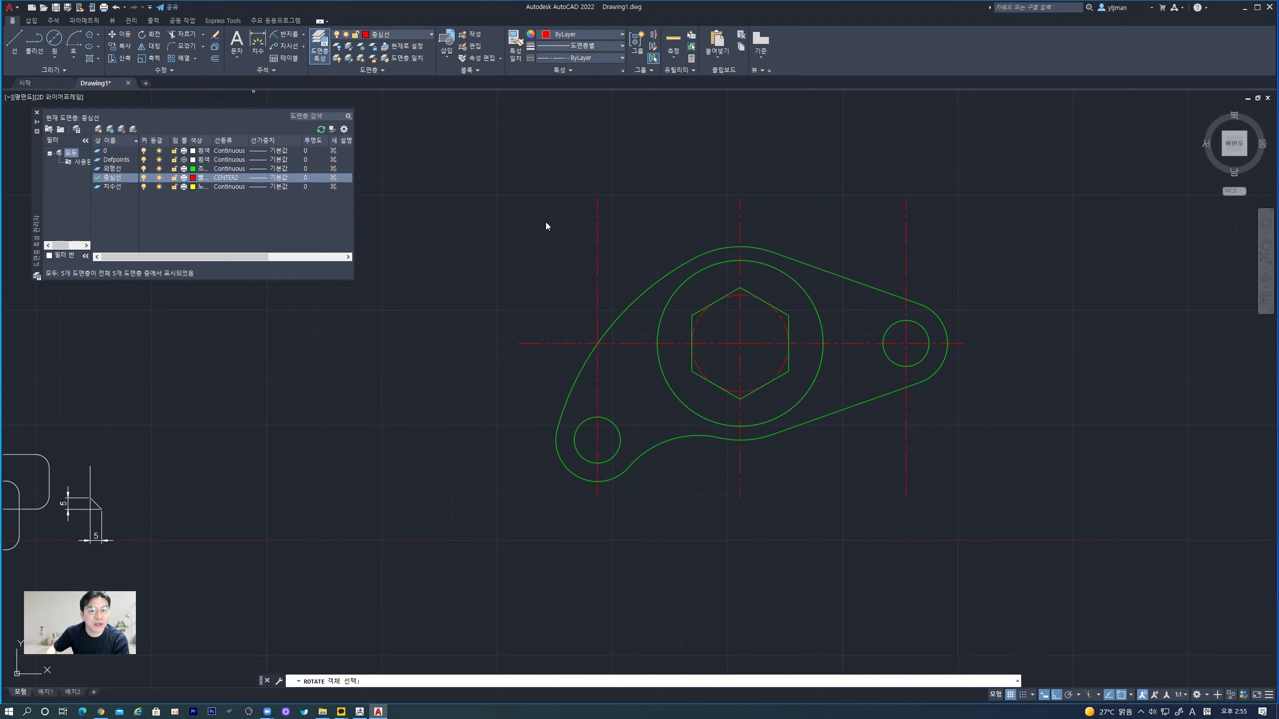
left_click(790, 314)
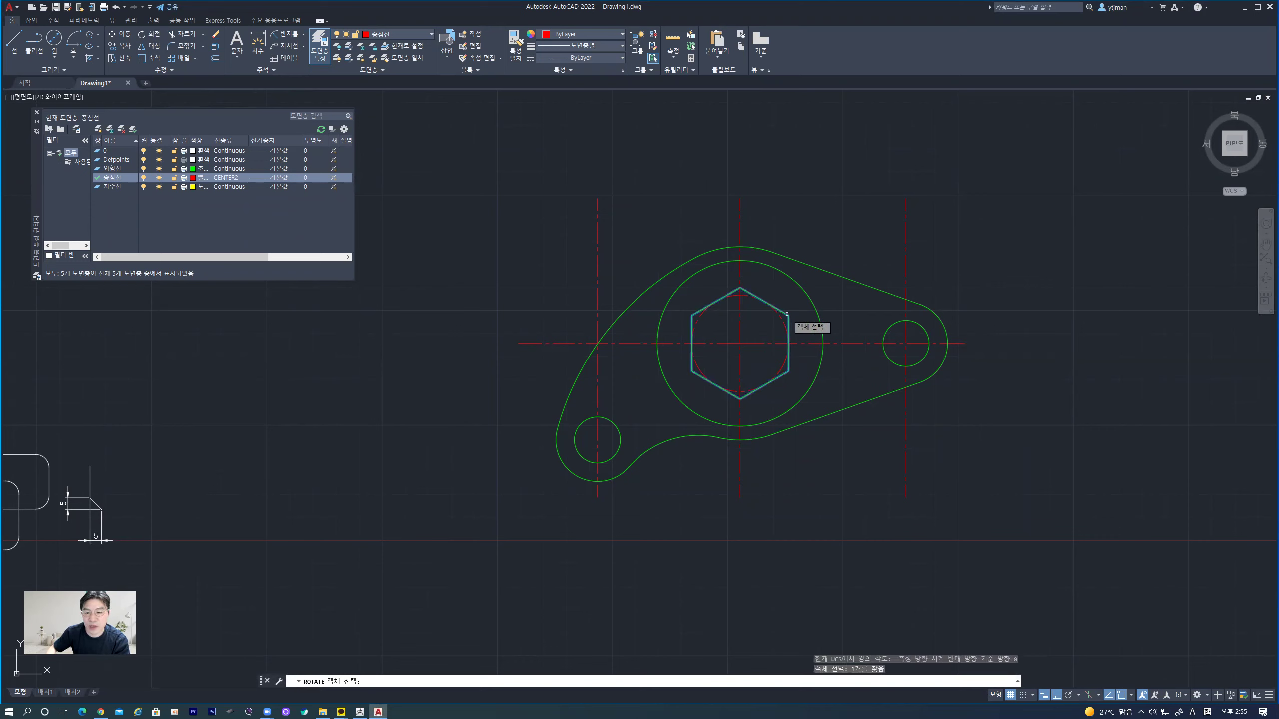
key("Return")
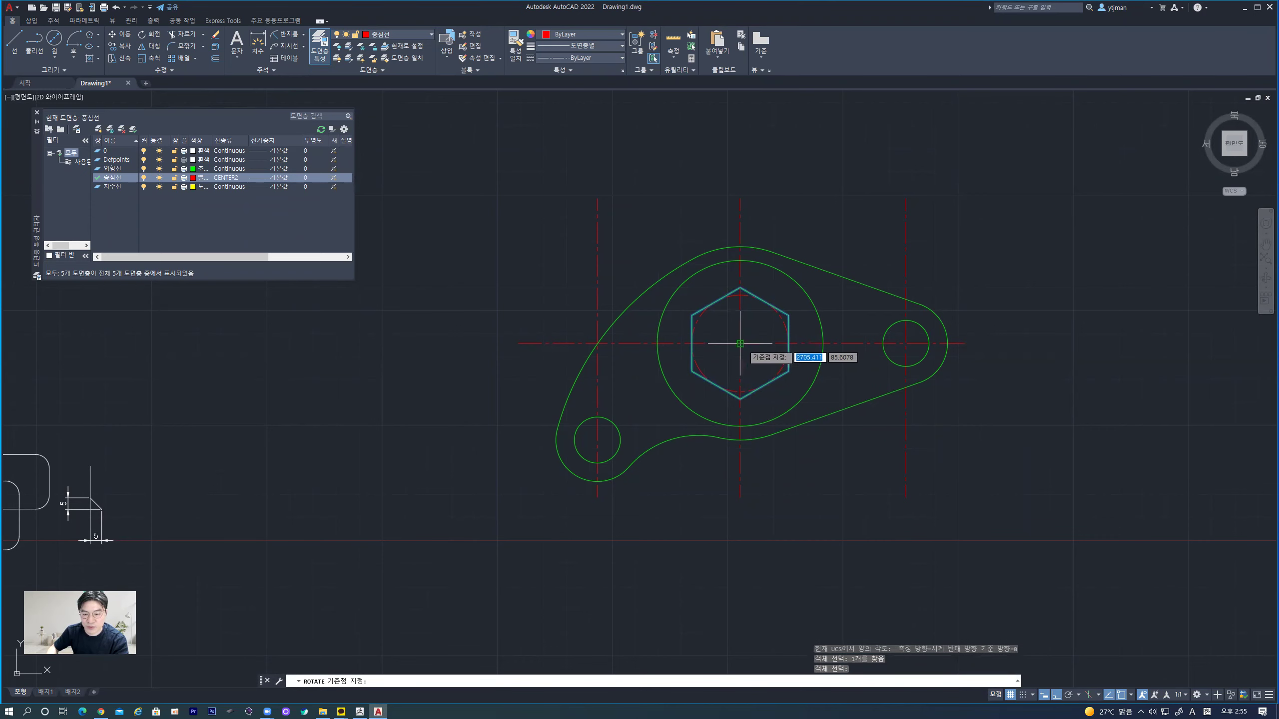
left_click(741, 343)
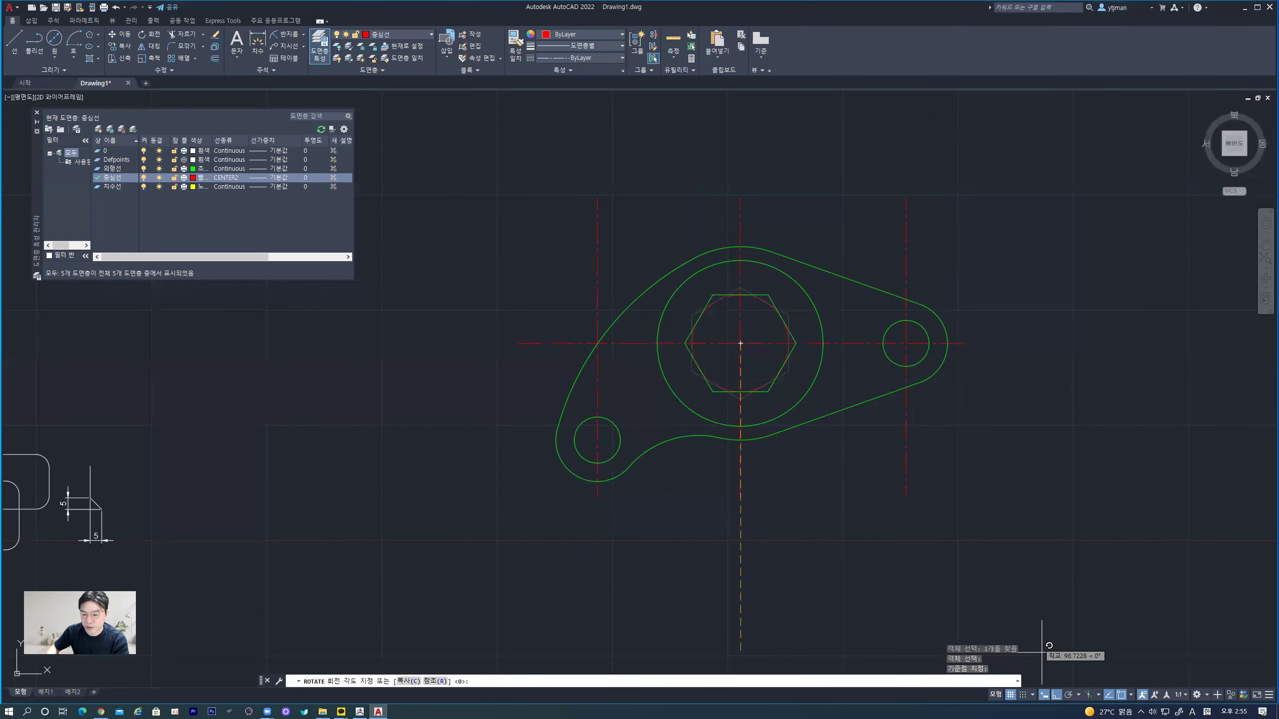
left_click(1058, 695)
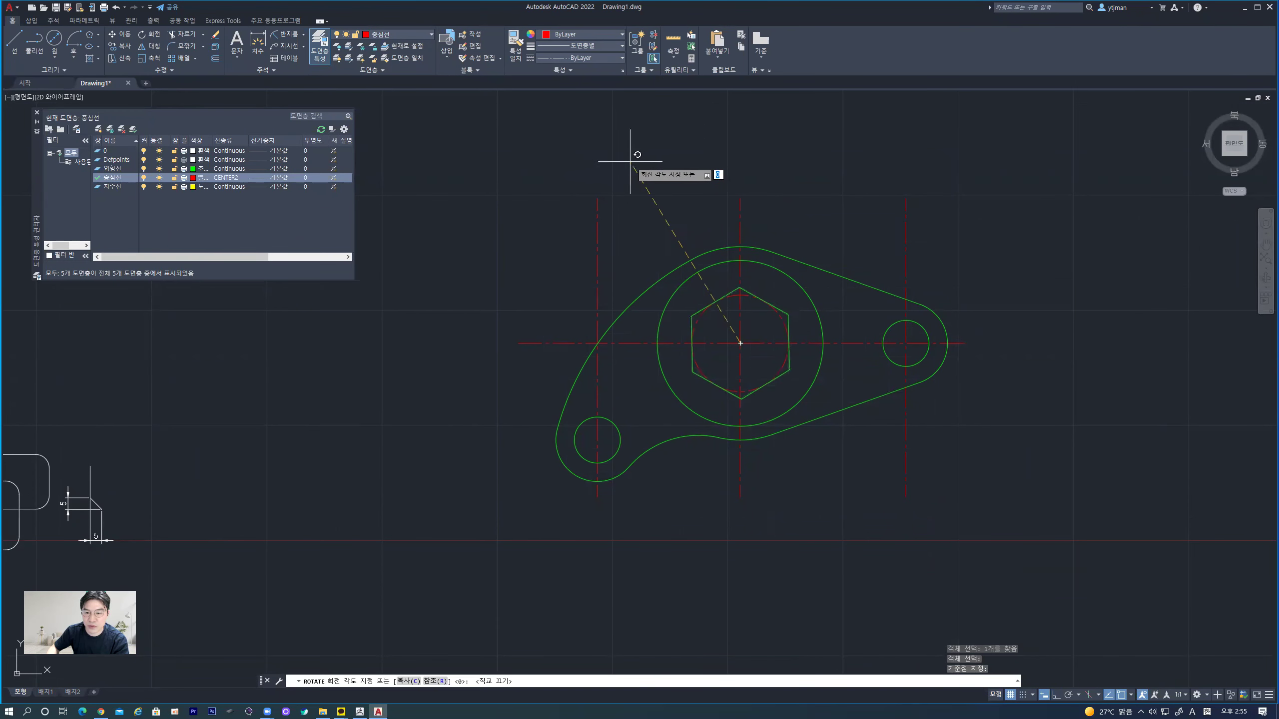
type("5")
key("Return")
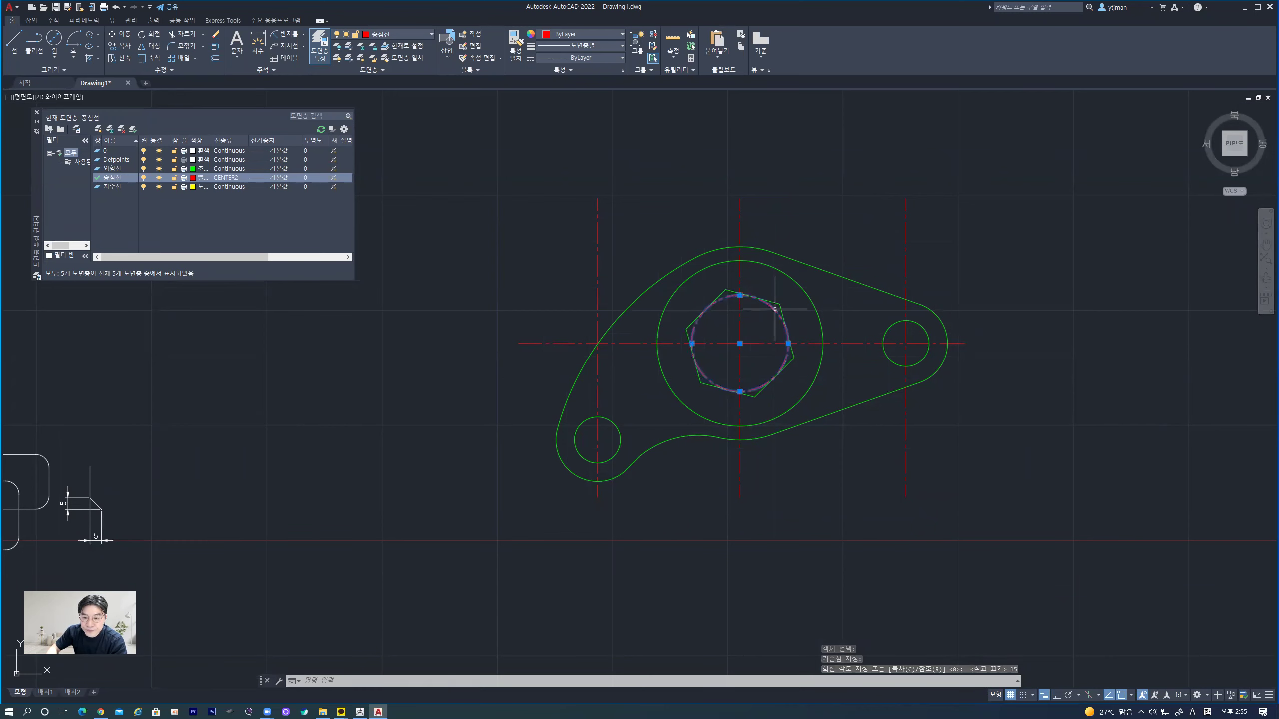
key("Return")
key("Delete")
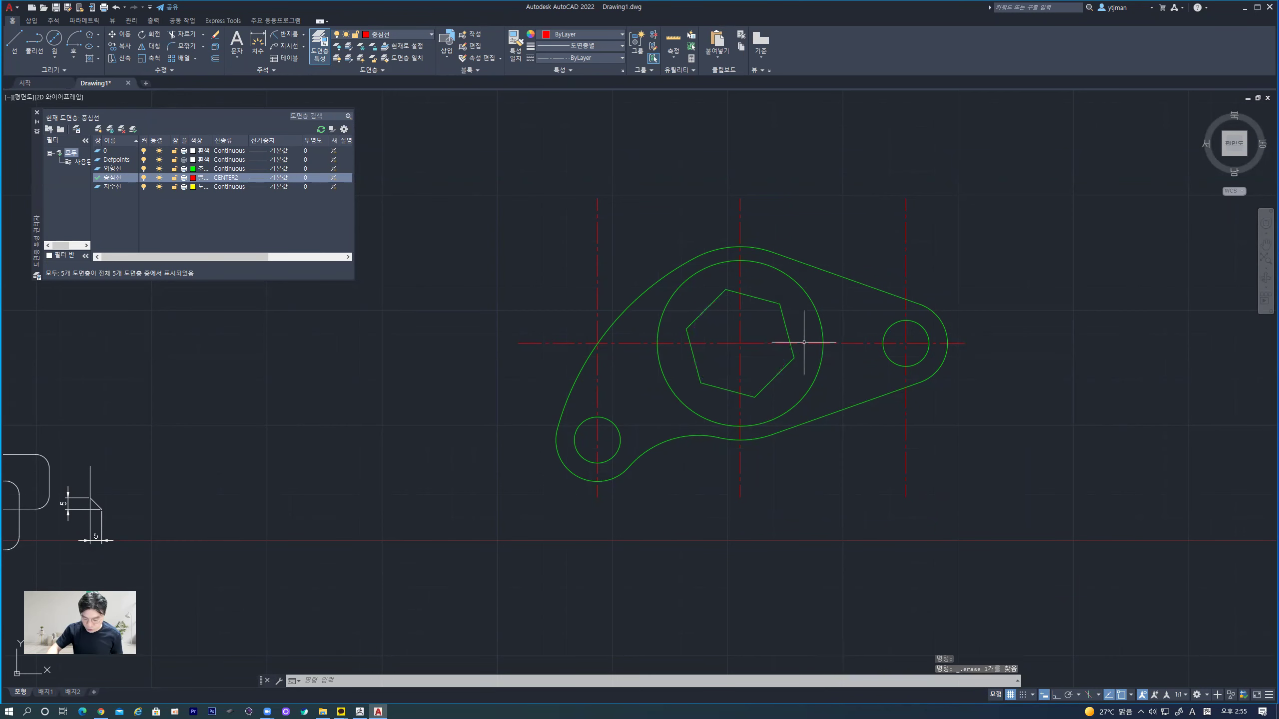
middle_click_drag(803, 314, 778, 308)
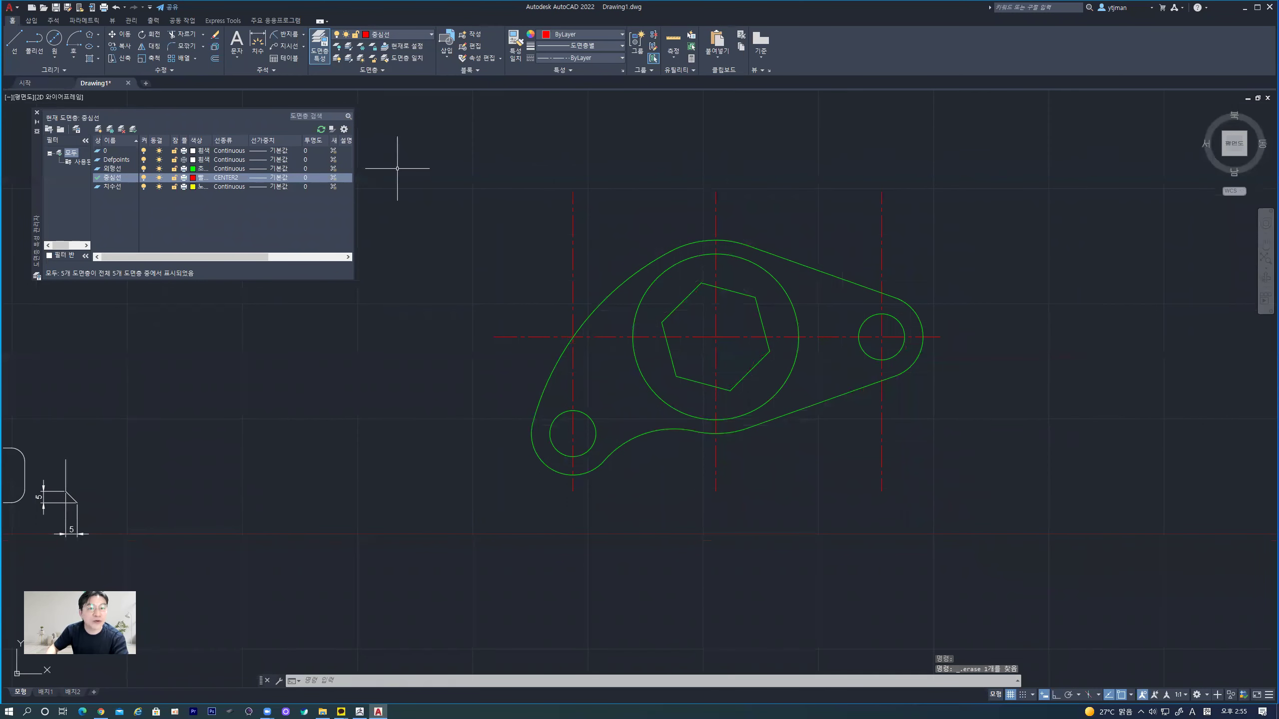
- Make 치수선 the current layer, then cancel a trial aligned dimension between circle centres
left_click(106, 188)
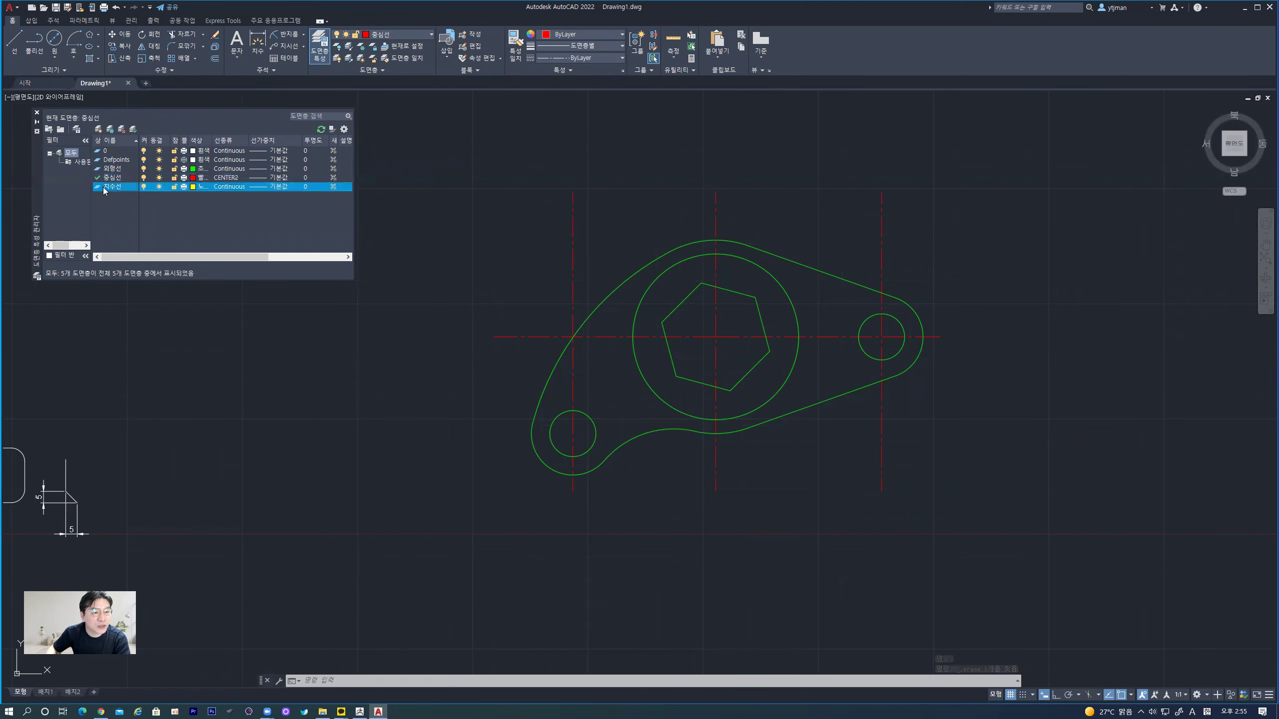
left_click(258, 44)
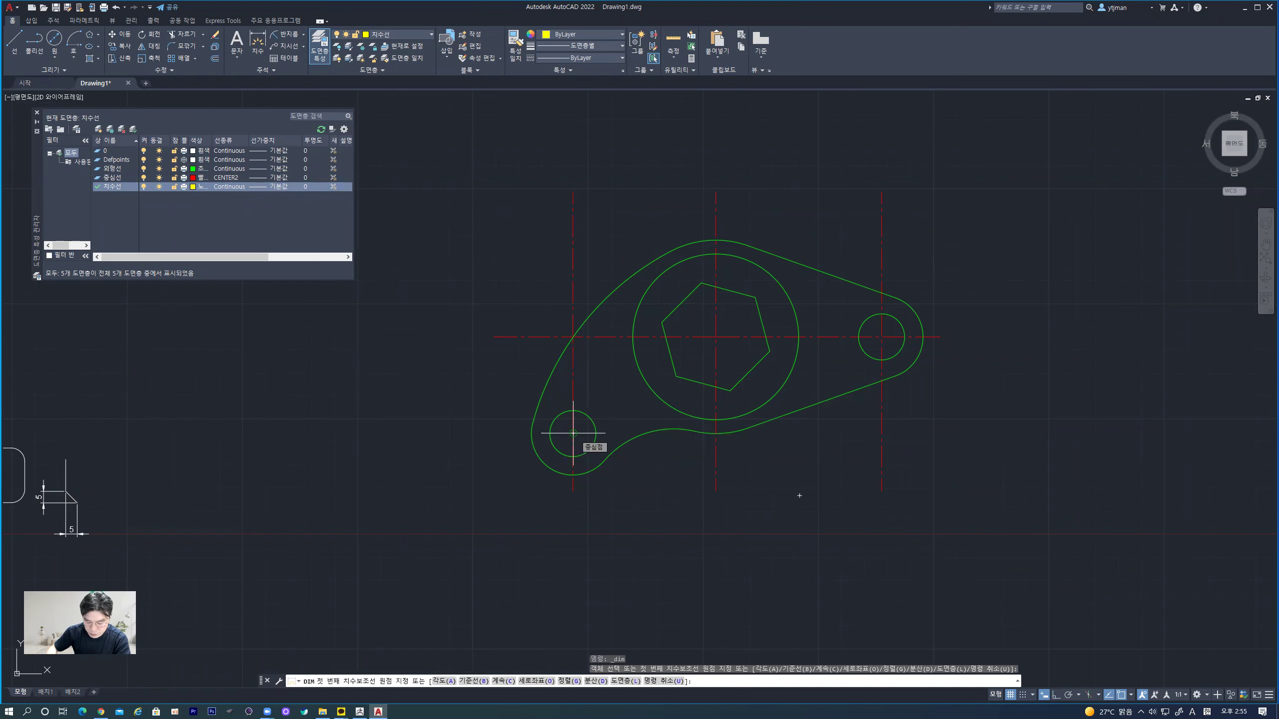
left_click(573, 433)
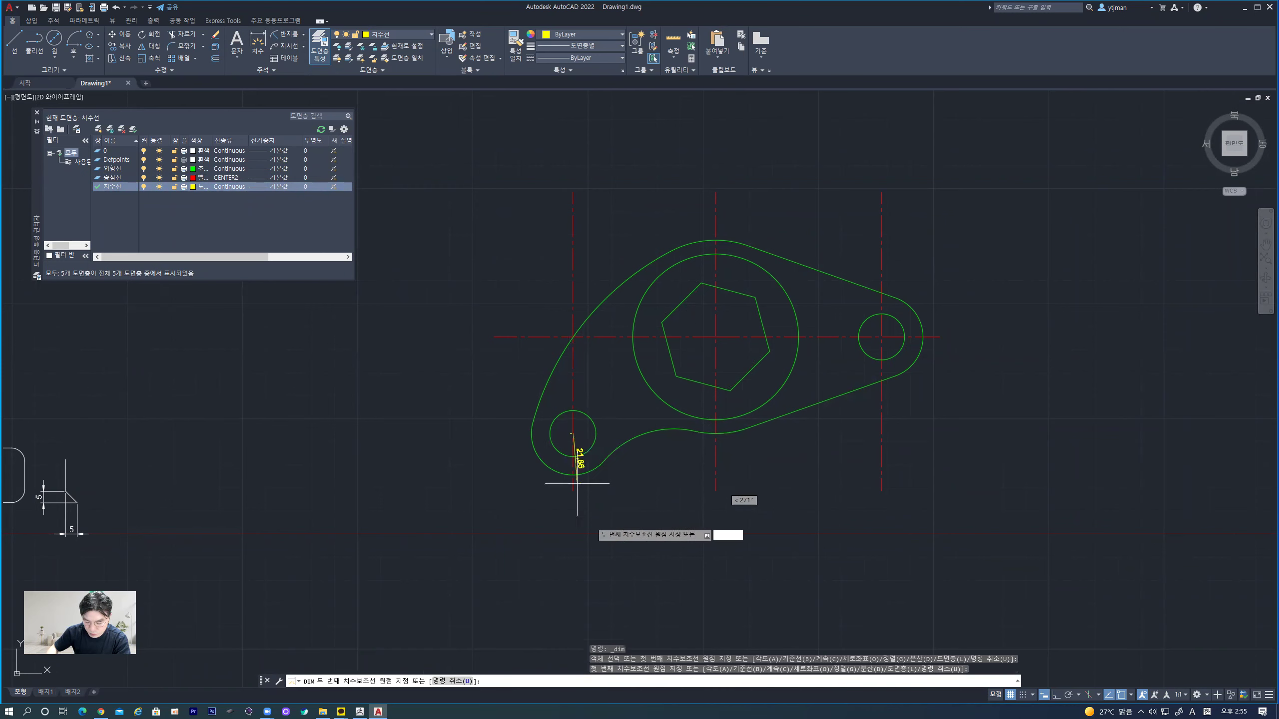
left_click(882, 337)
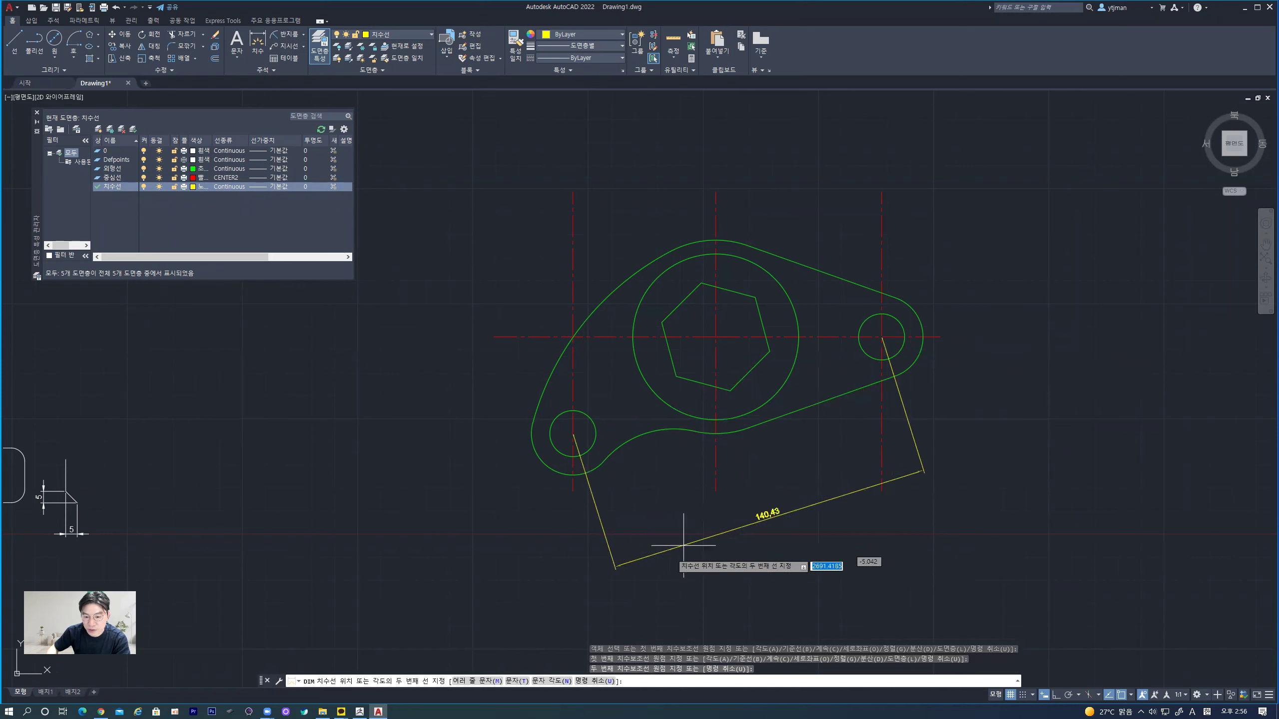
key("Escape")
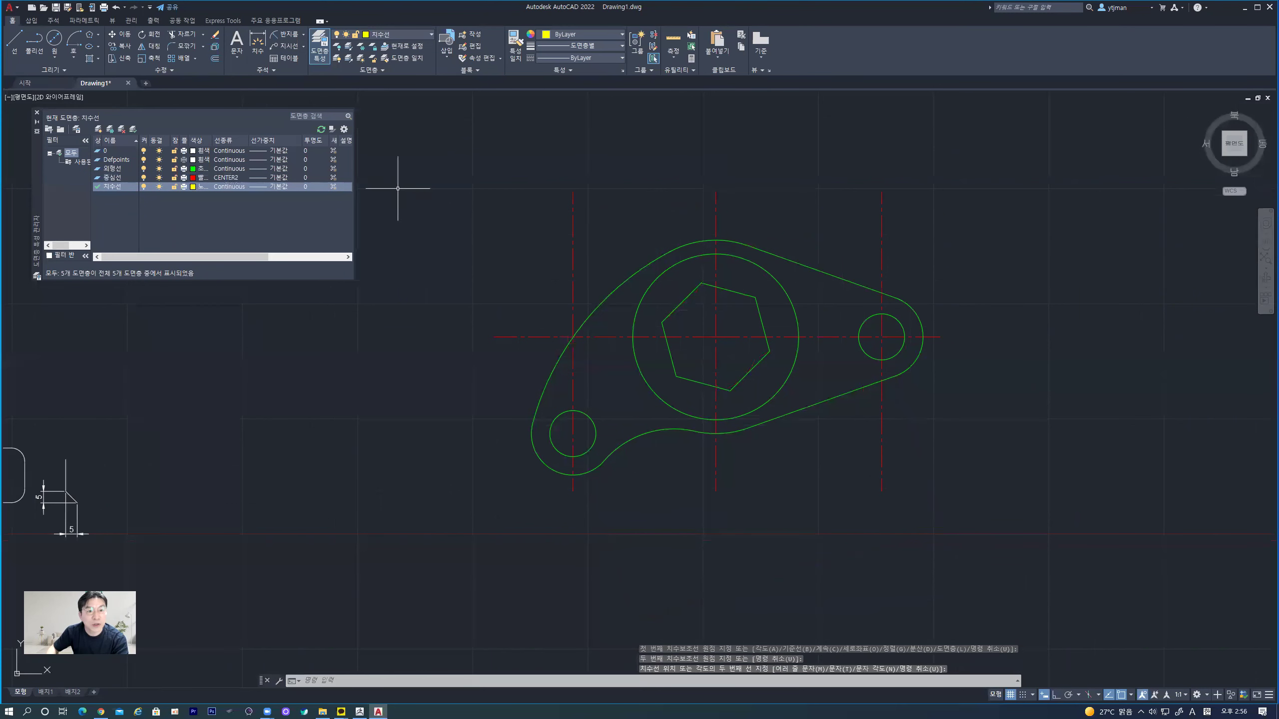
- Add a horizontal 134 linear dimension between the lower-left and right circle centres, below the part
left_click(303, 34)
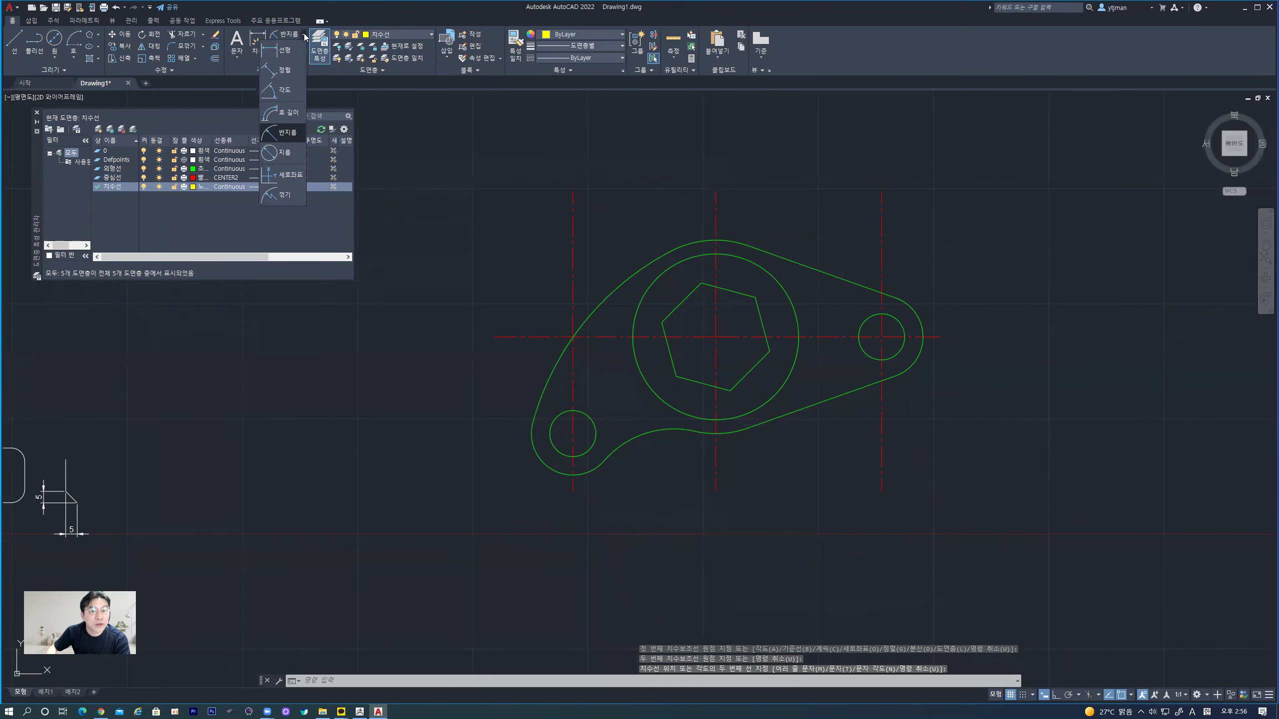
left_click(281, 49)
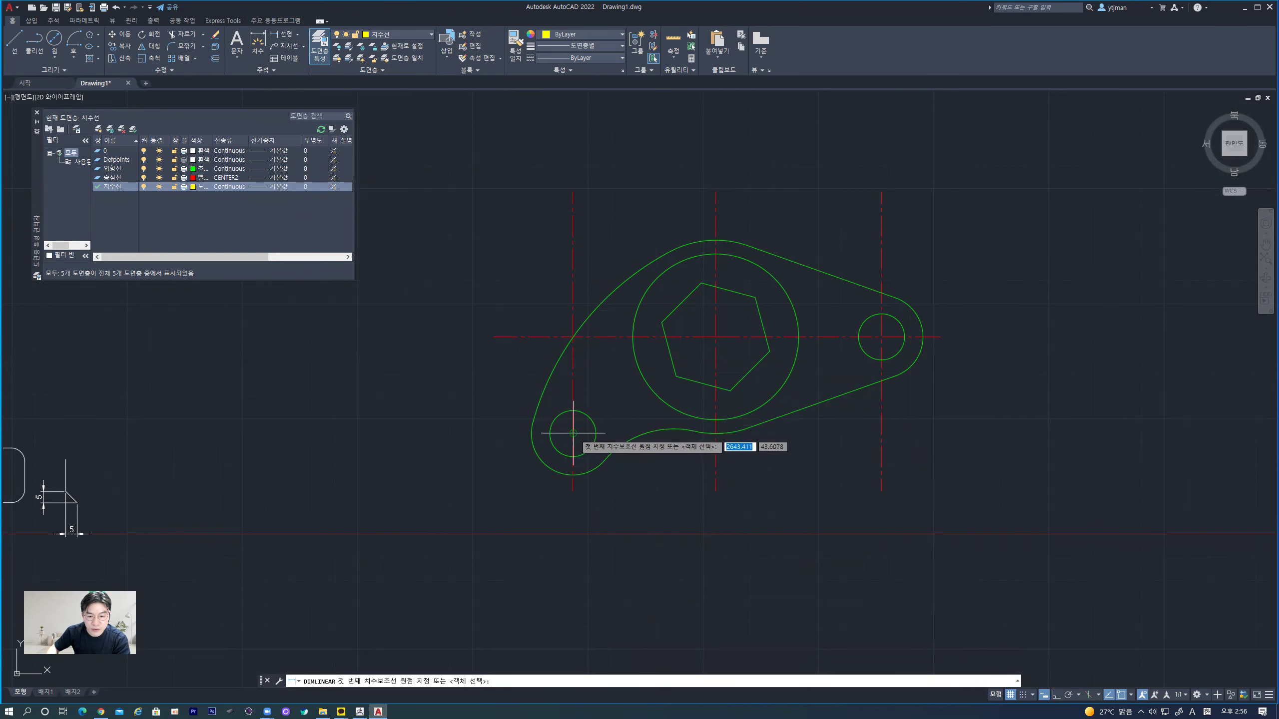
left_click(574, 433)
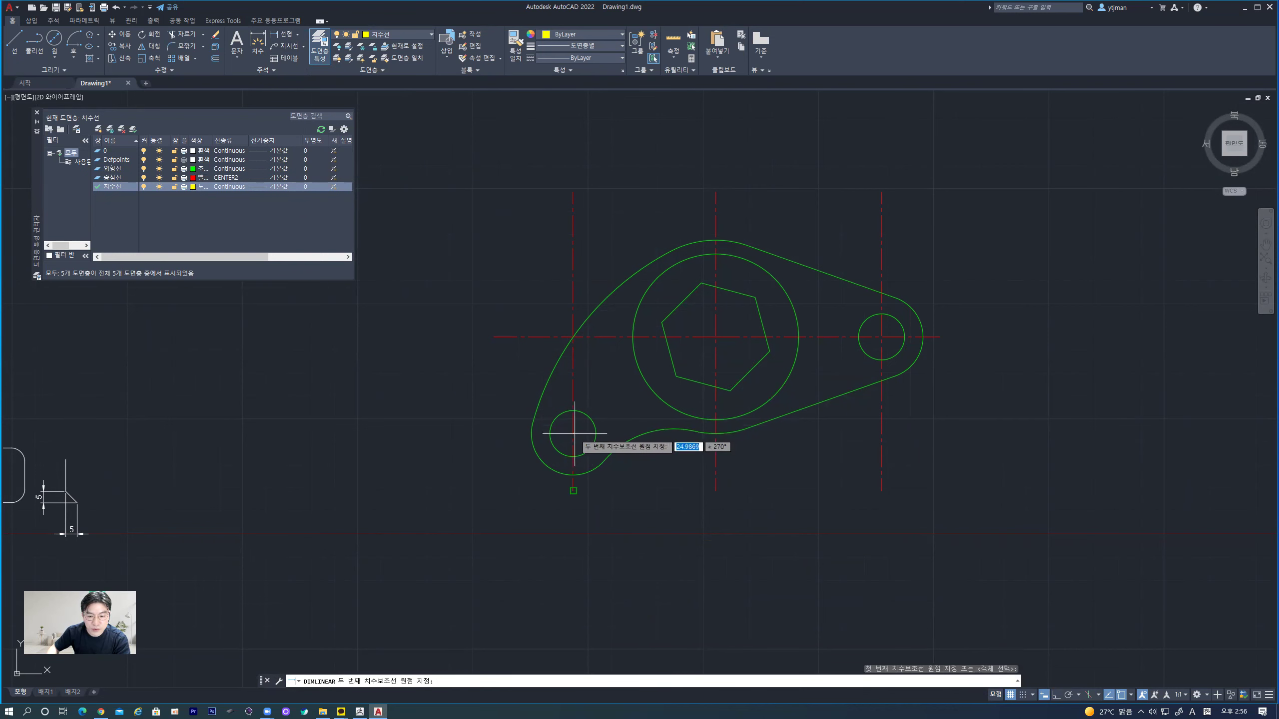
left_click(882, 337)
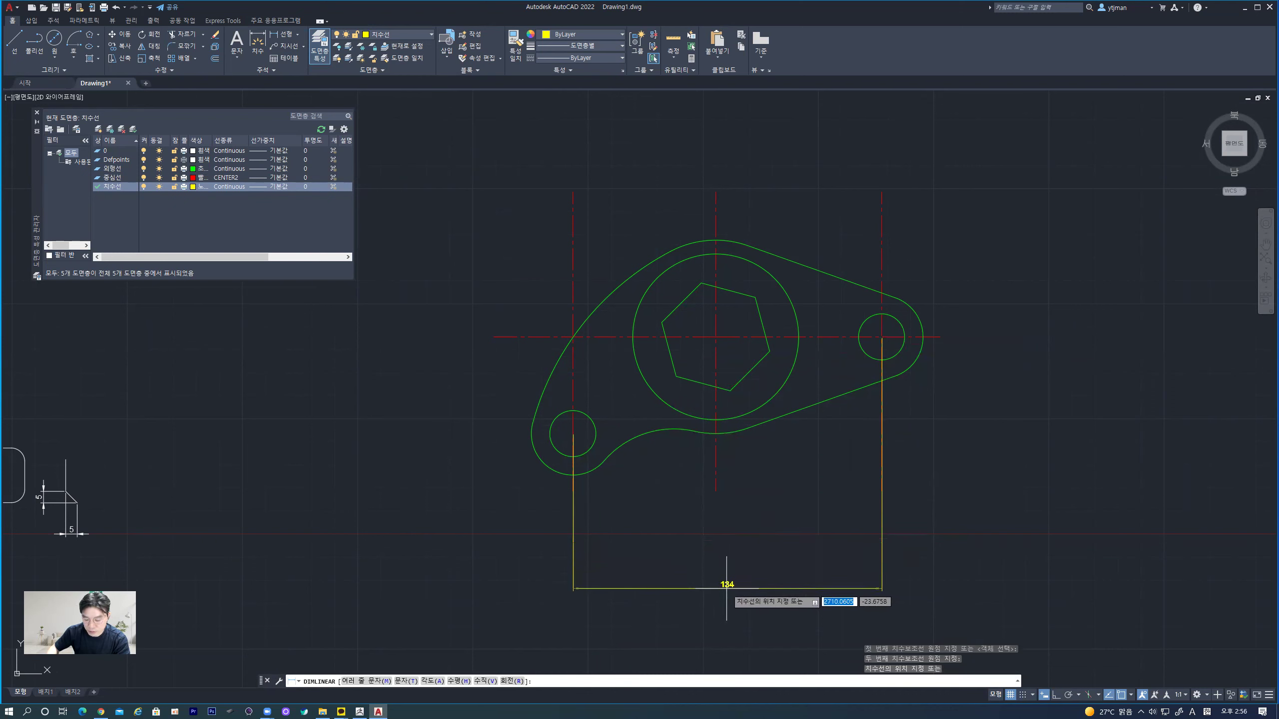
left_click(724, 604)
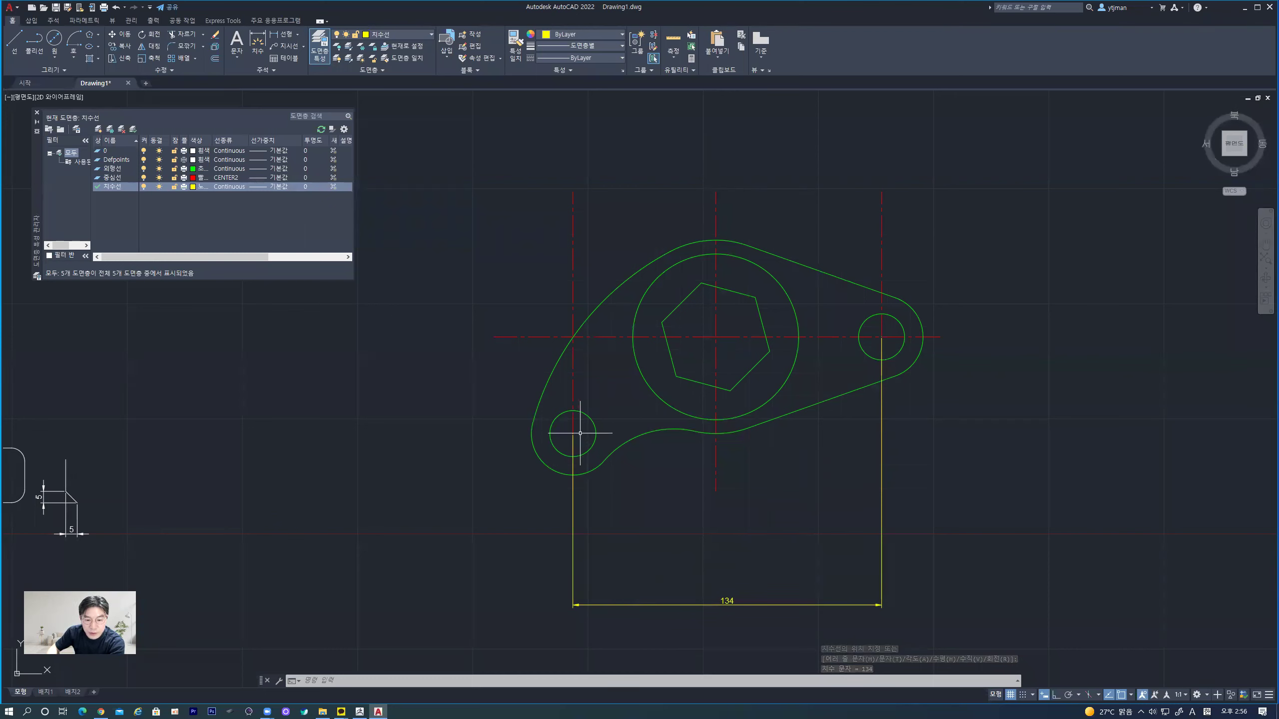
key("space")
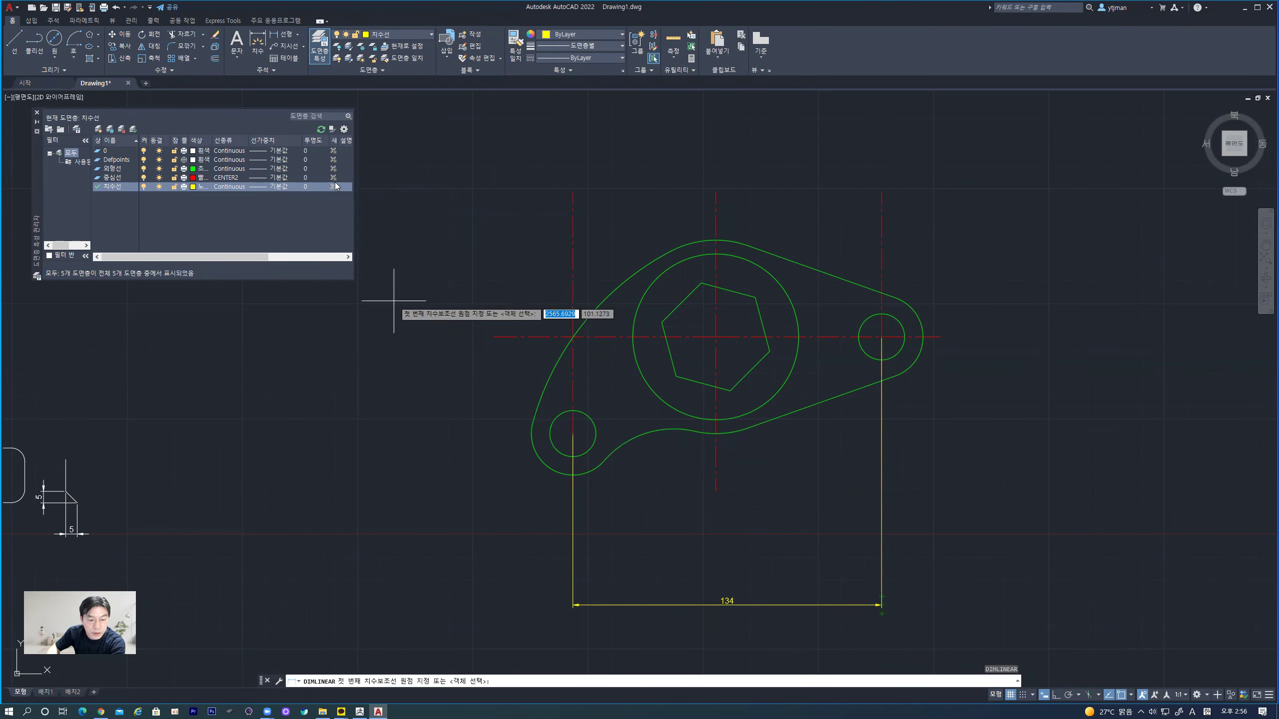
- Place a horizontal 62 dimension from the left circle centre to the big circle centre, above the 134
left_click(257, 43)
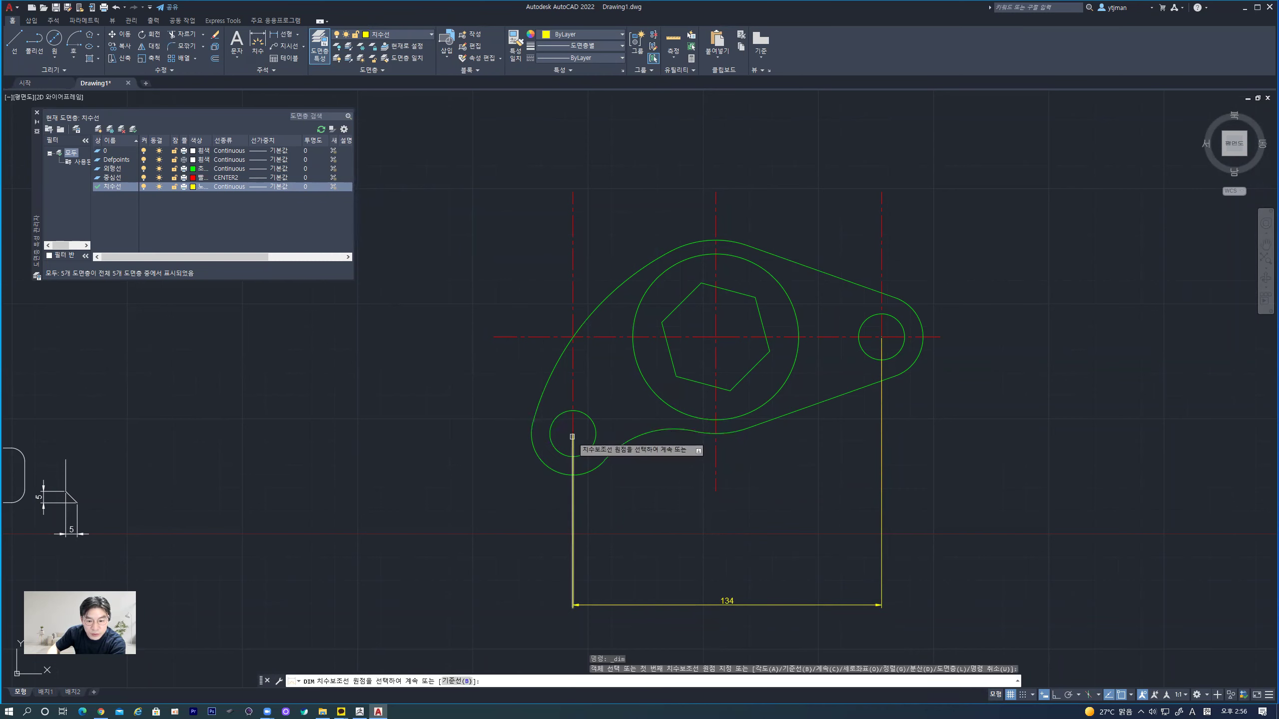
key("Escape")
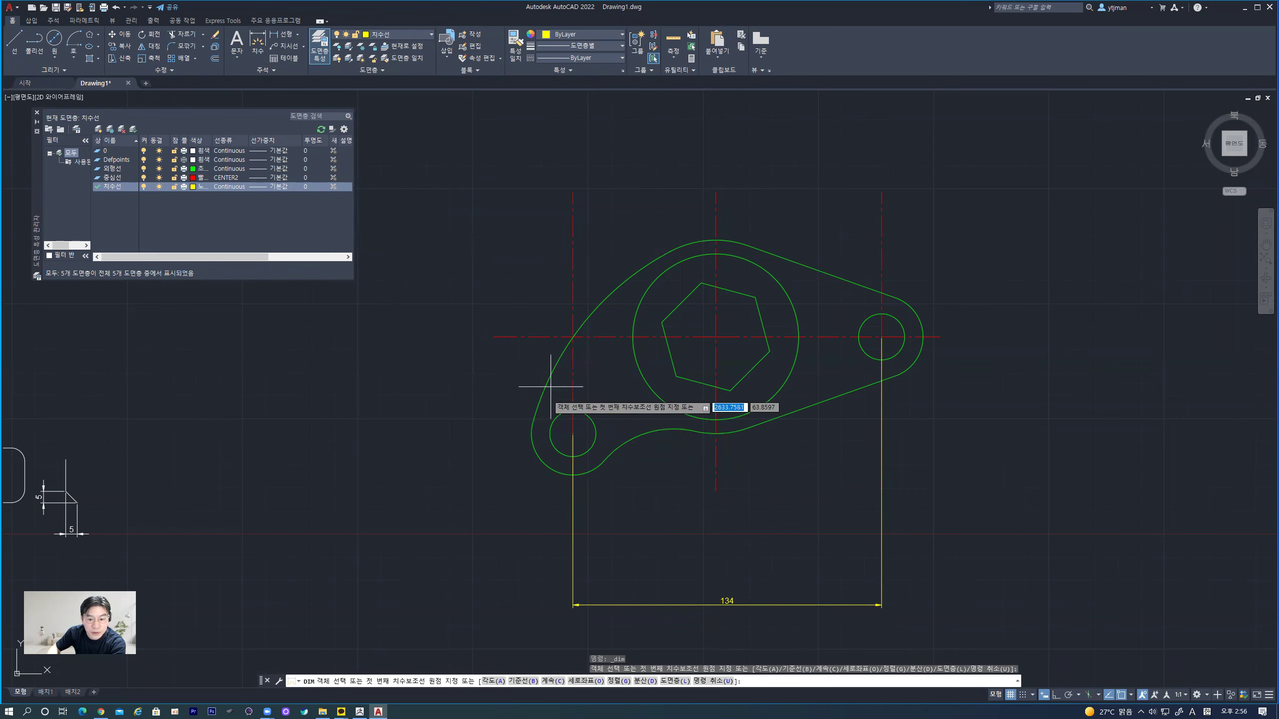
left_click(573, 432)
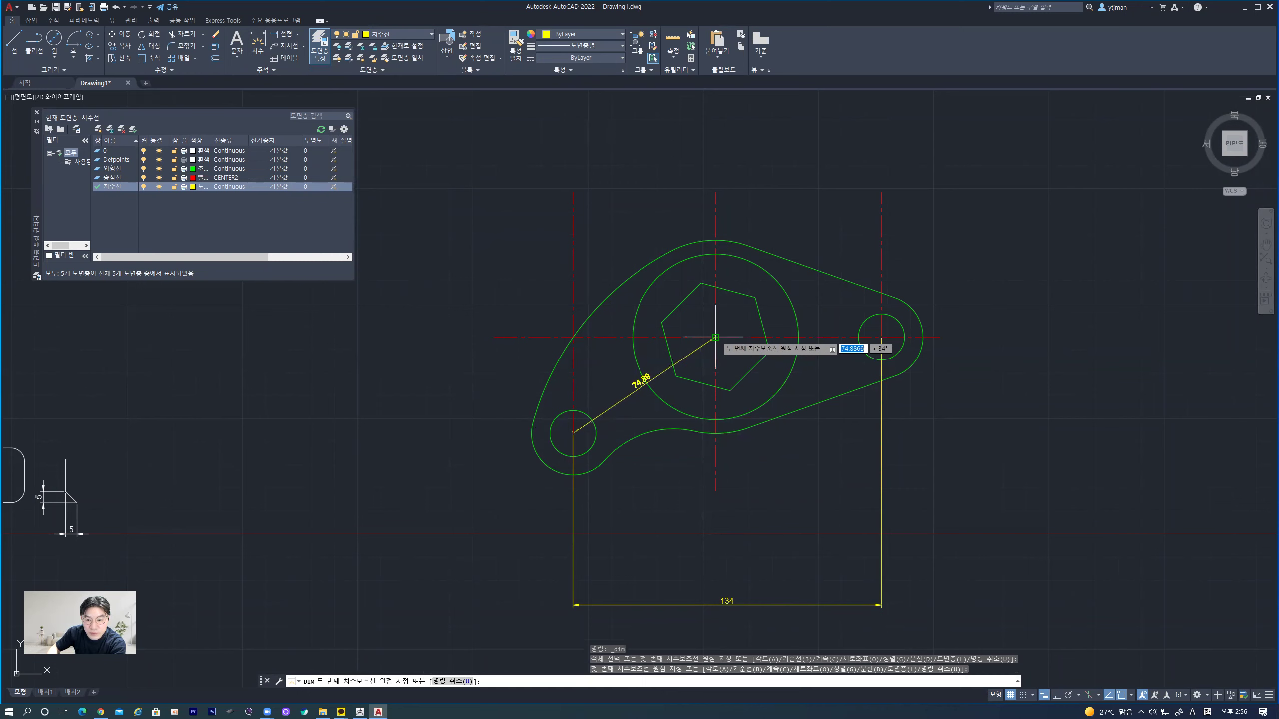
left_click(716, 337)
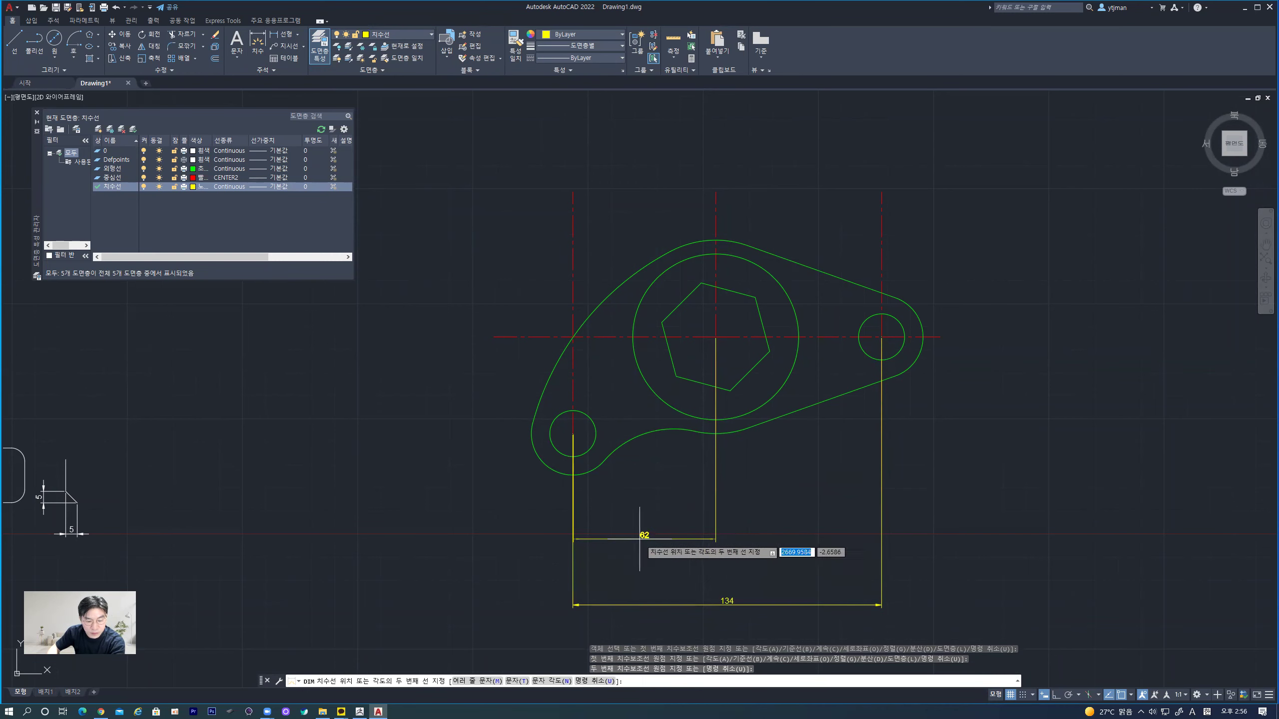
left_click(630, 579)
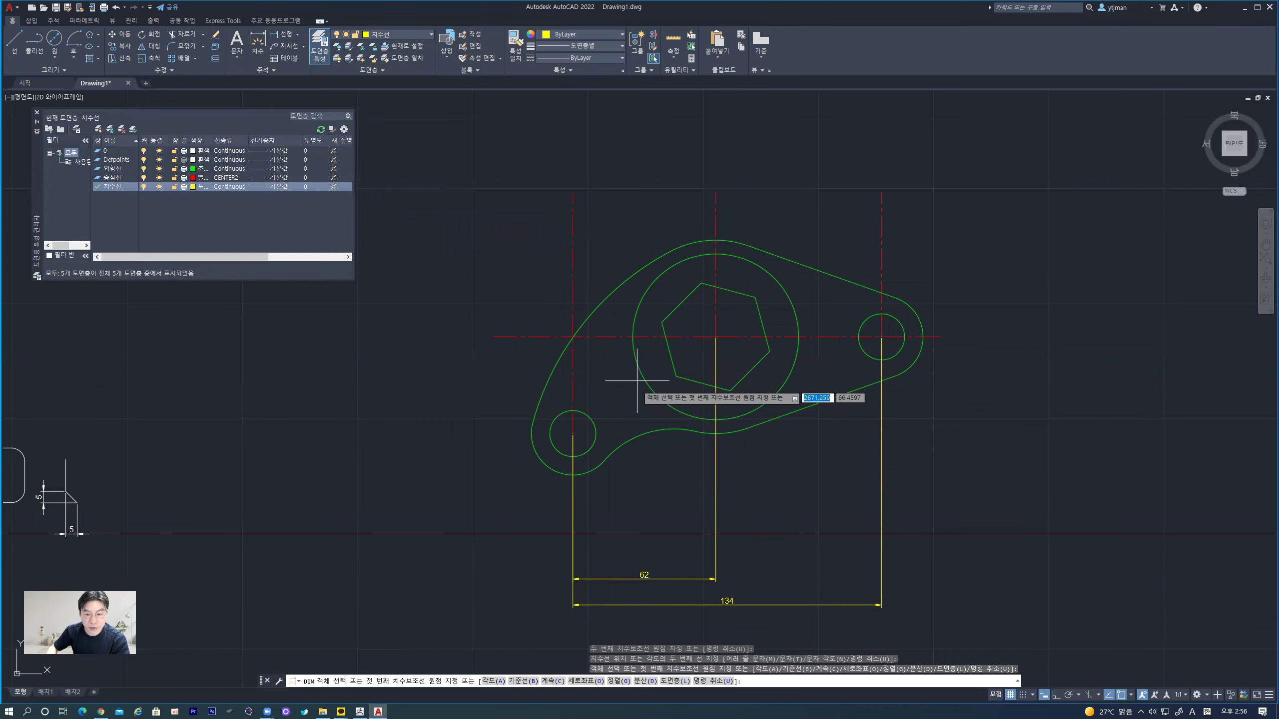
left_click(633, 439)
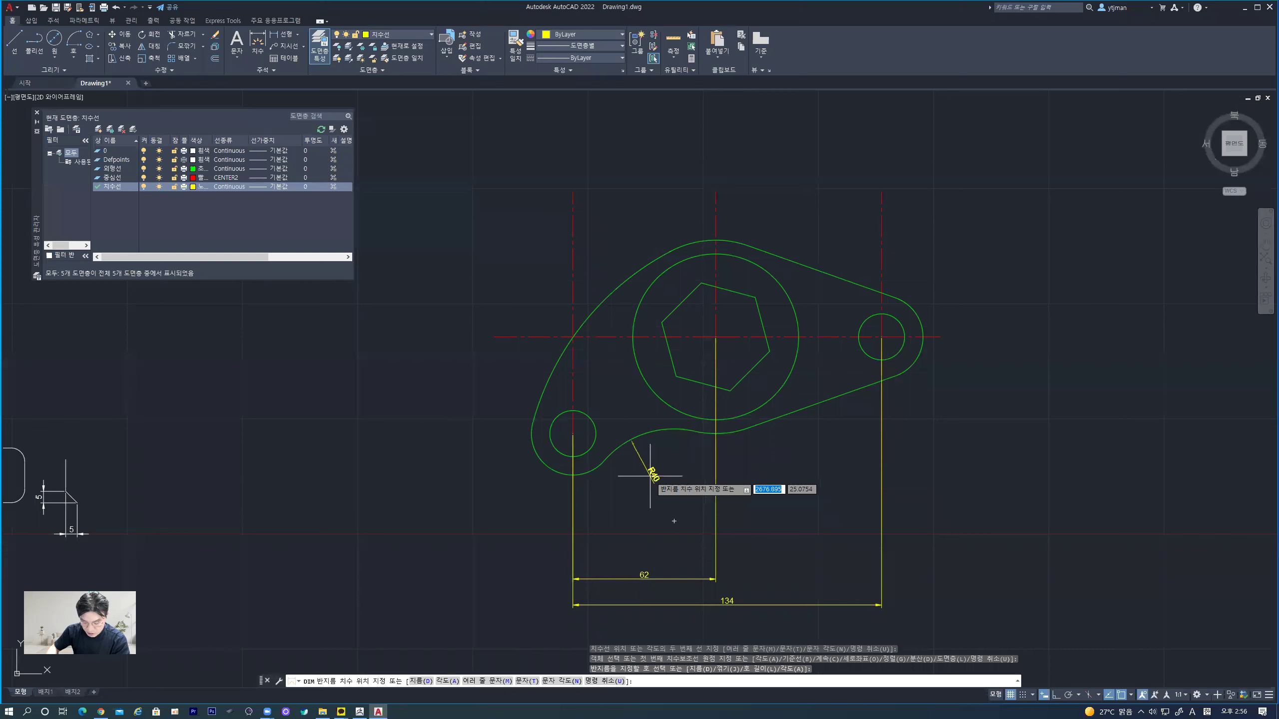
- Add R40 on the lower fillet, Ø20 on the left hole and R18 on its outer arc
left_click(651, 479)
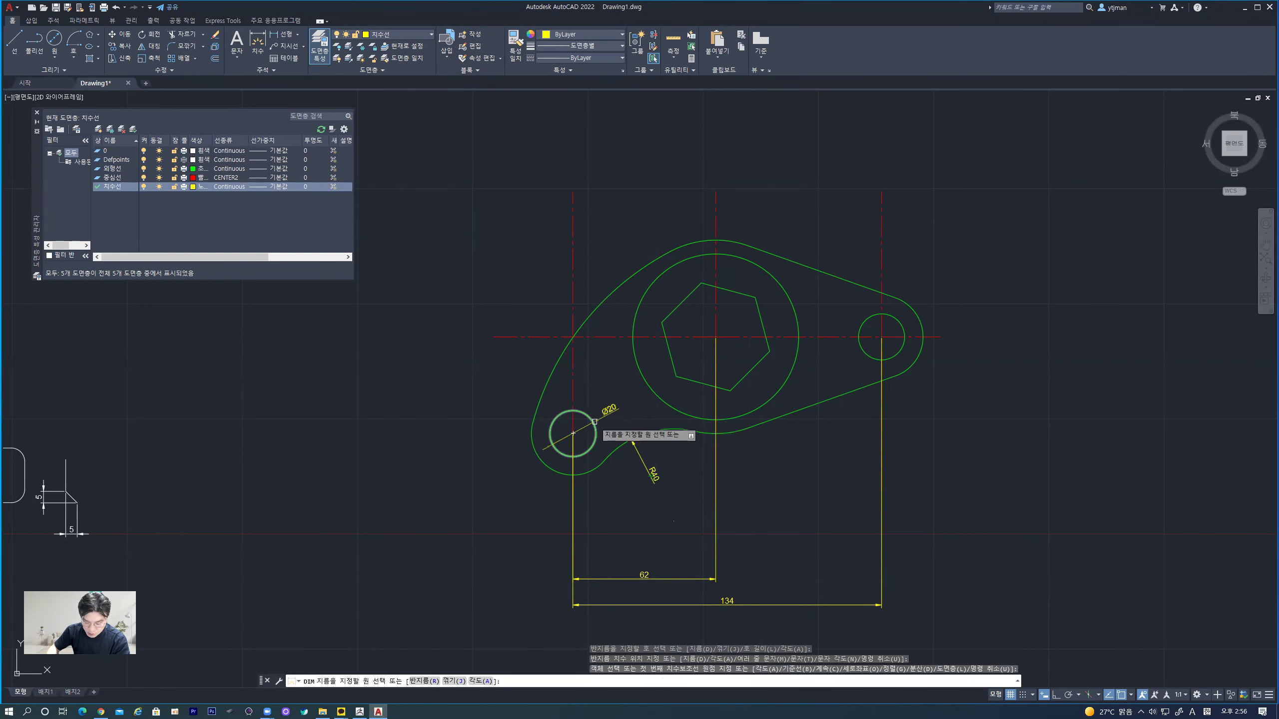
left_click(594, 422)
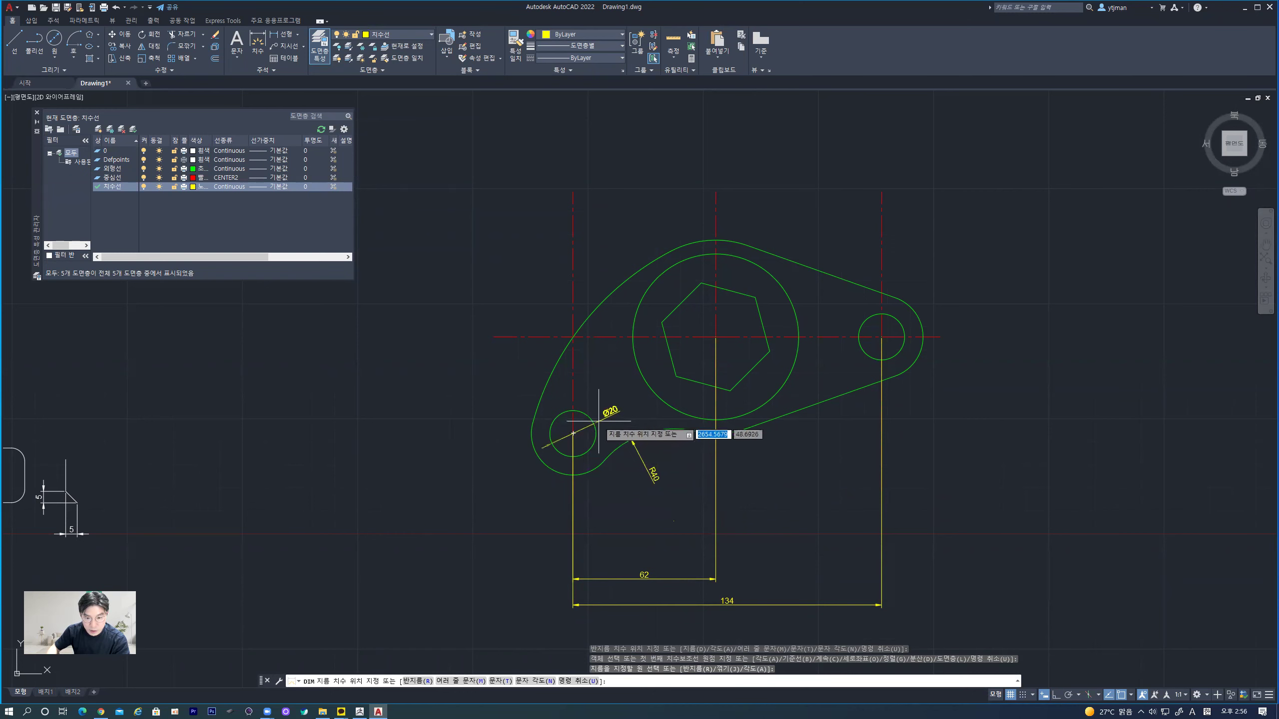
left_click(608, 407)
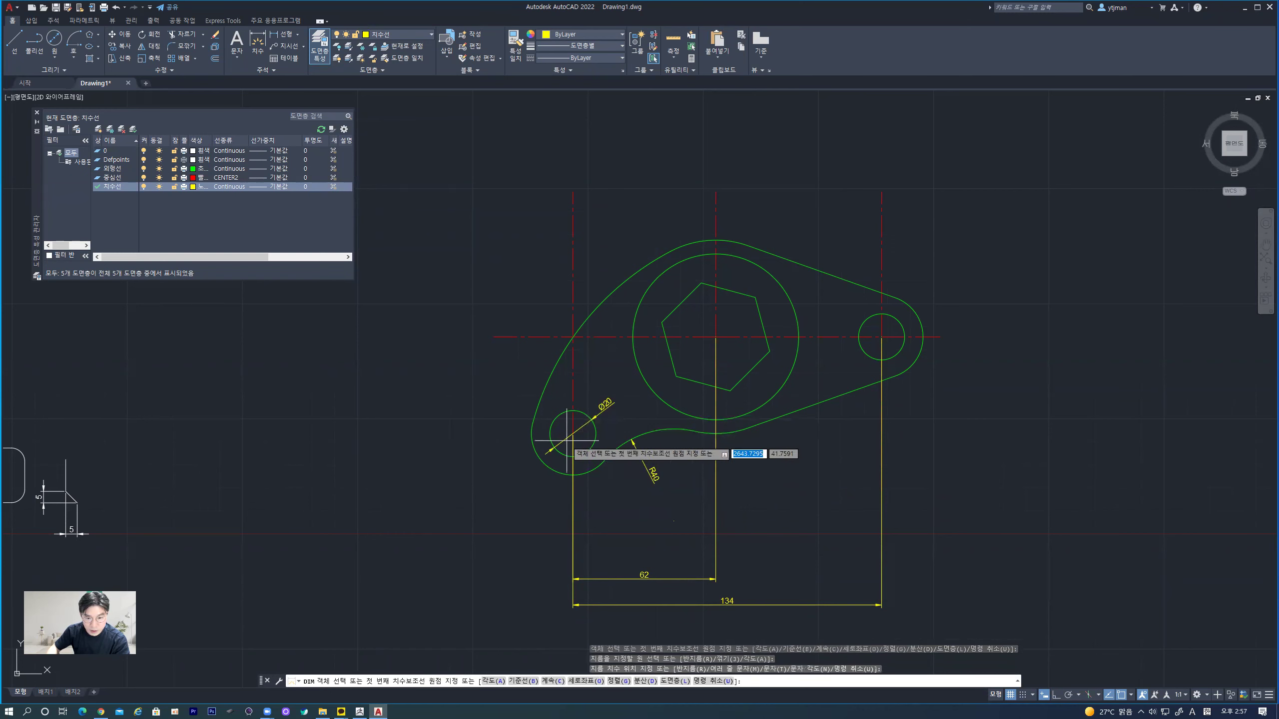
left_click(535, 453)
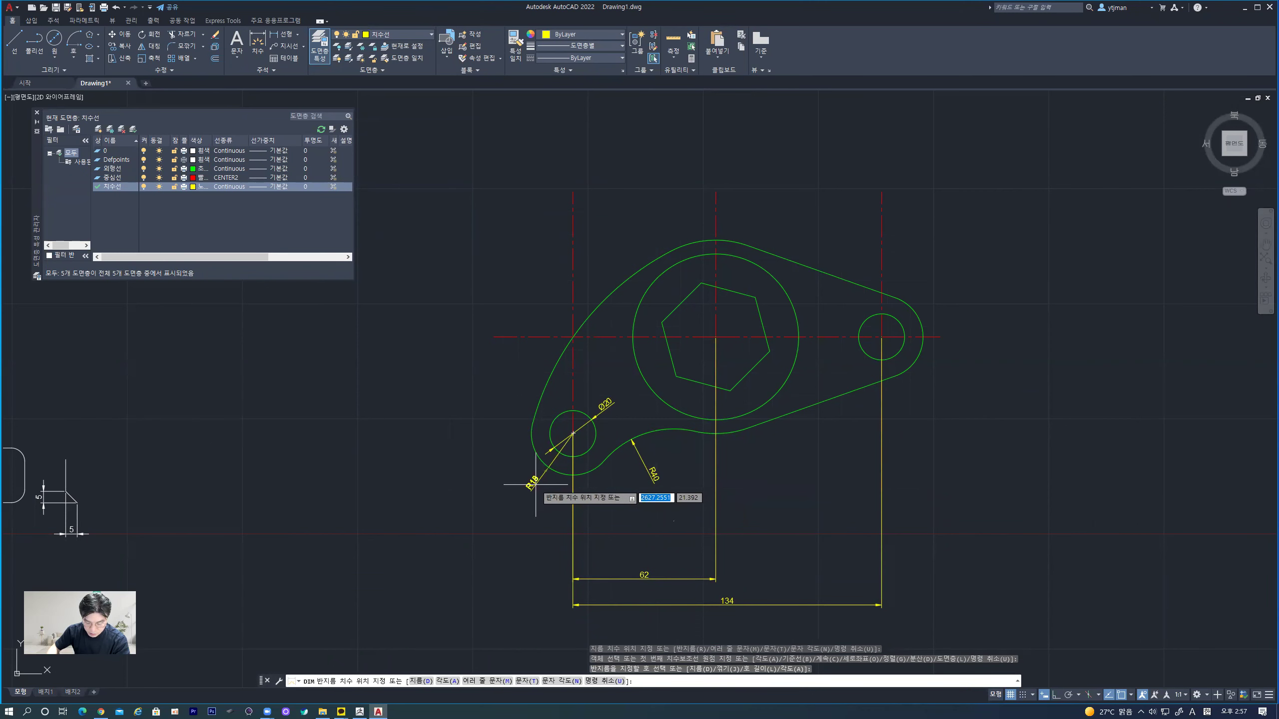
left_click(511, 459)
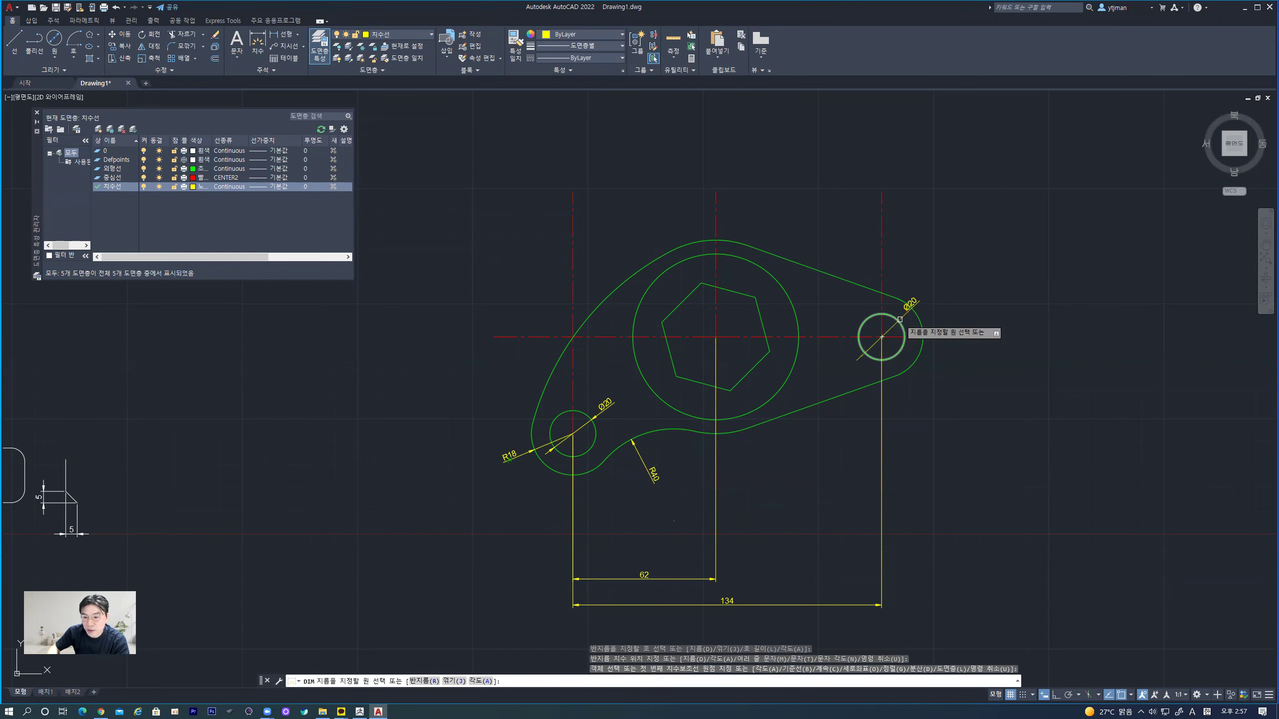
- Add Ø20 on the right hole and R18 on the right end arc
left_click(882, 336)
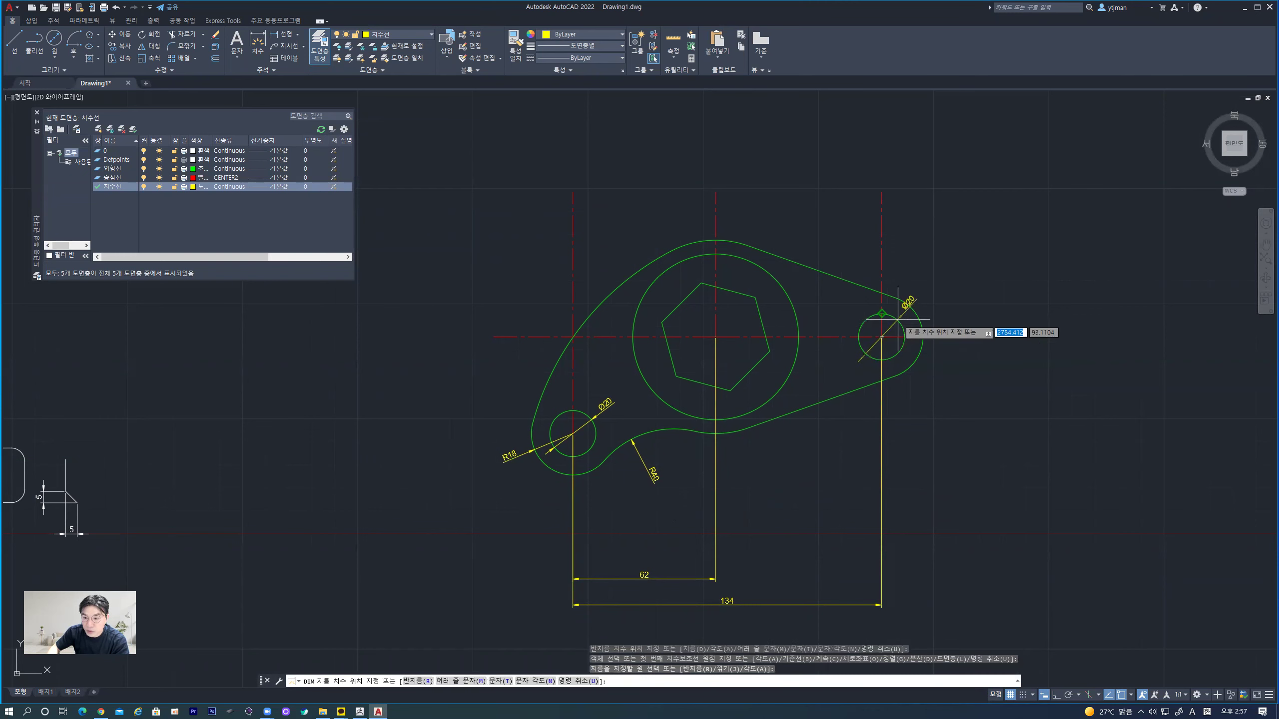
left_click(849, 325)
left_click(921, 324)
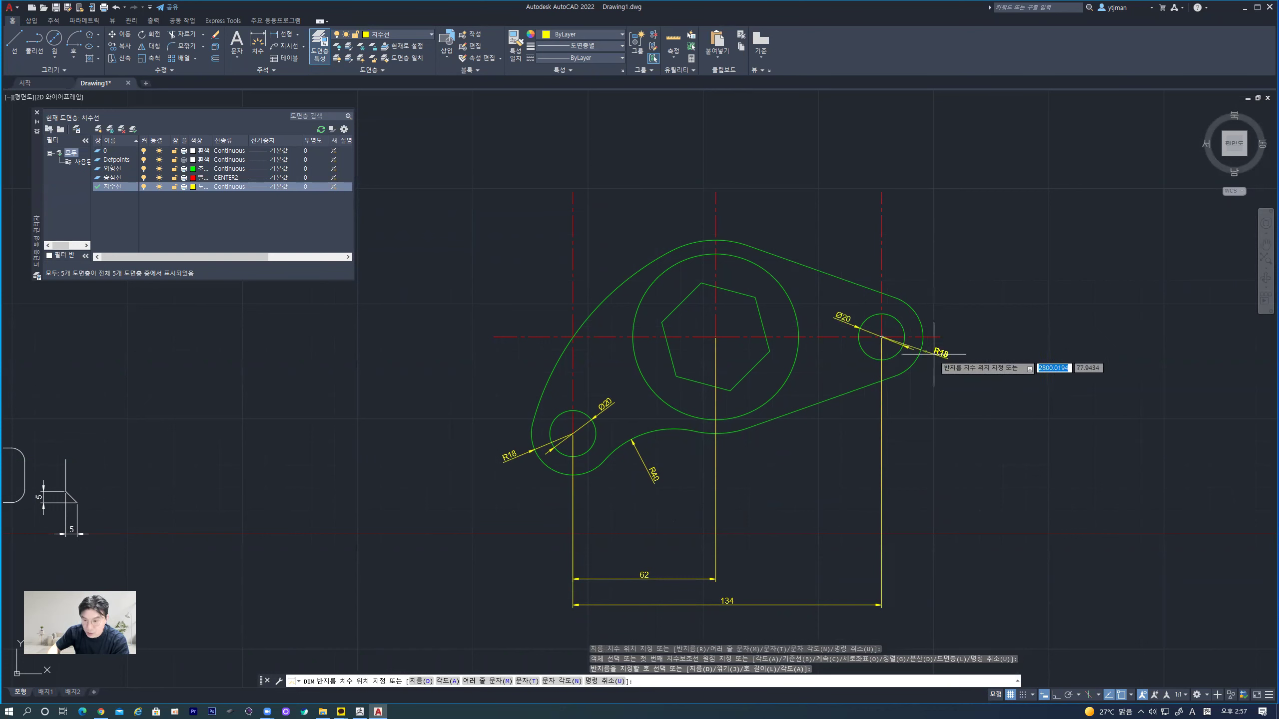
left_click(940, 347)
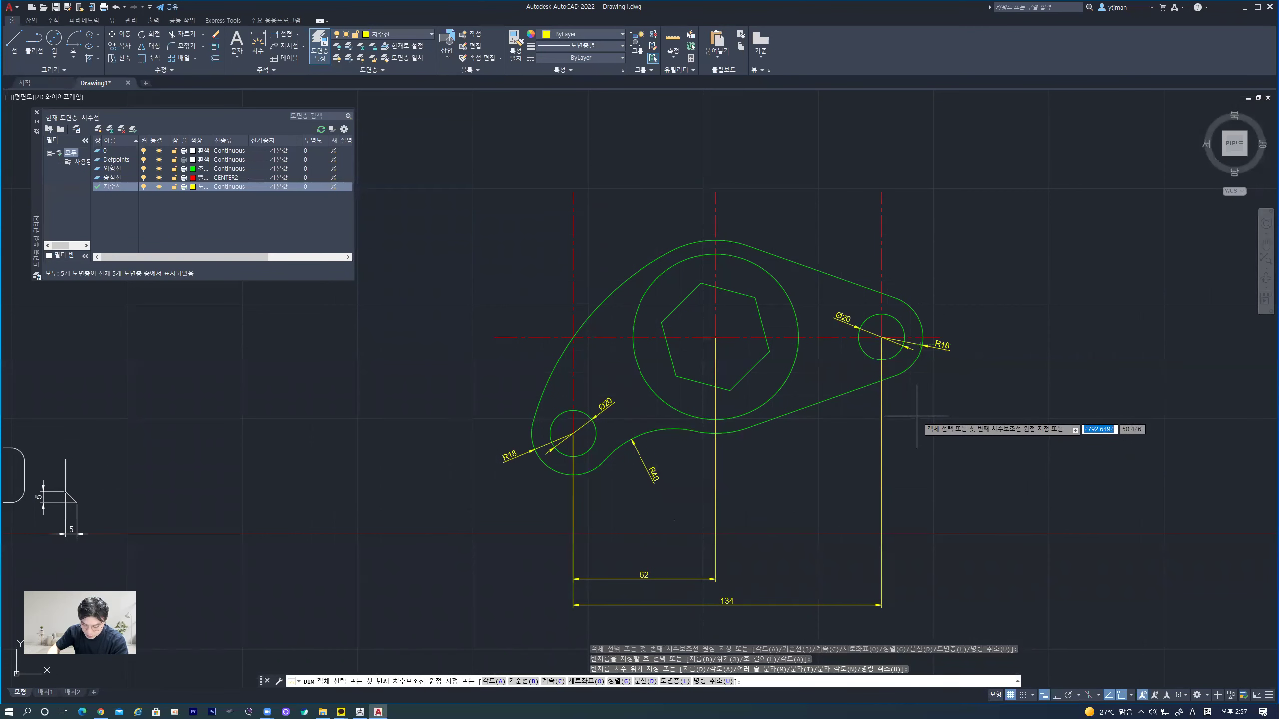
- Add a 42 aligned dimension across the hexagon above the part, undoing a stray 129.98 dimension
left_click(662, 321)
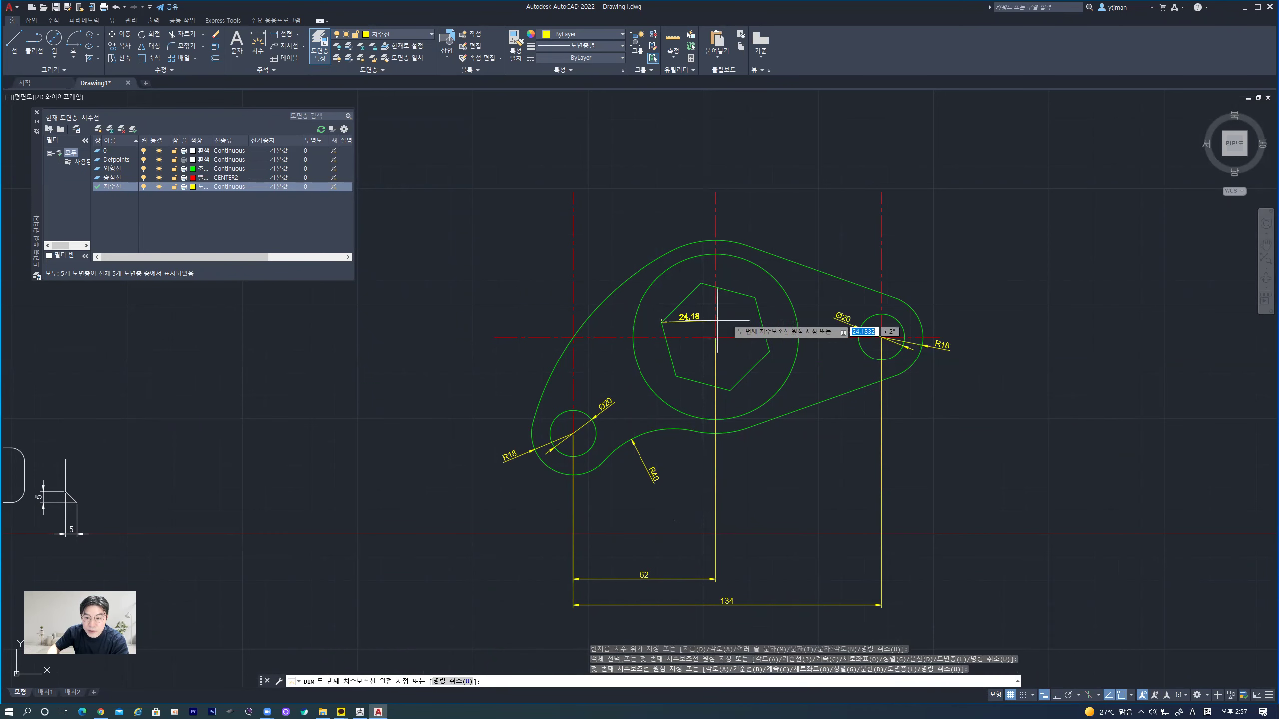
left_click(755, 297)
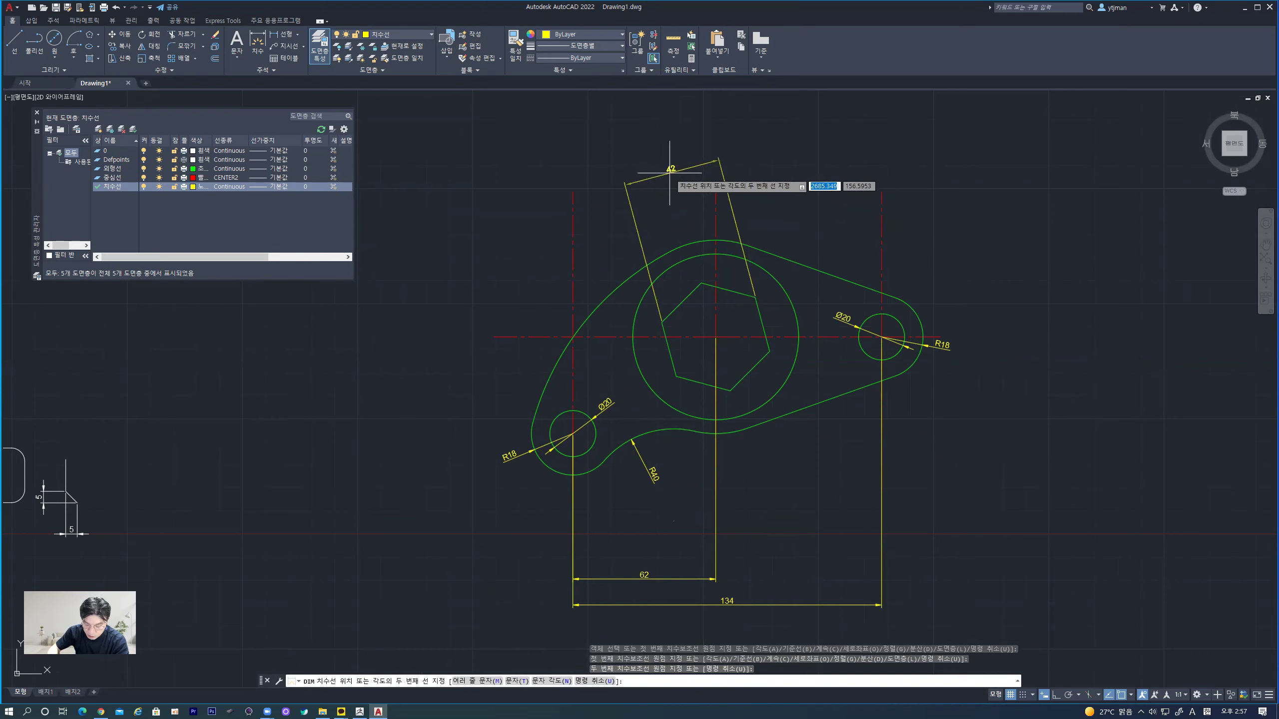
left_click(669, 173)
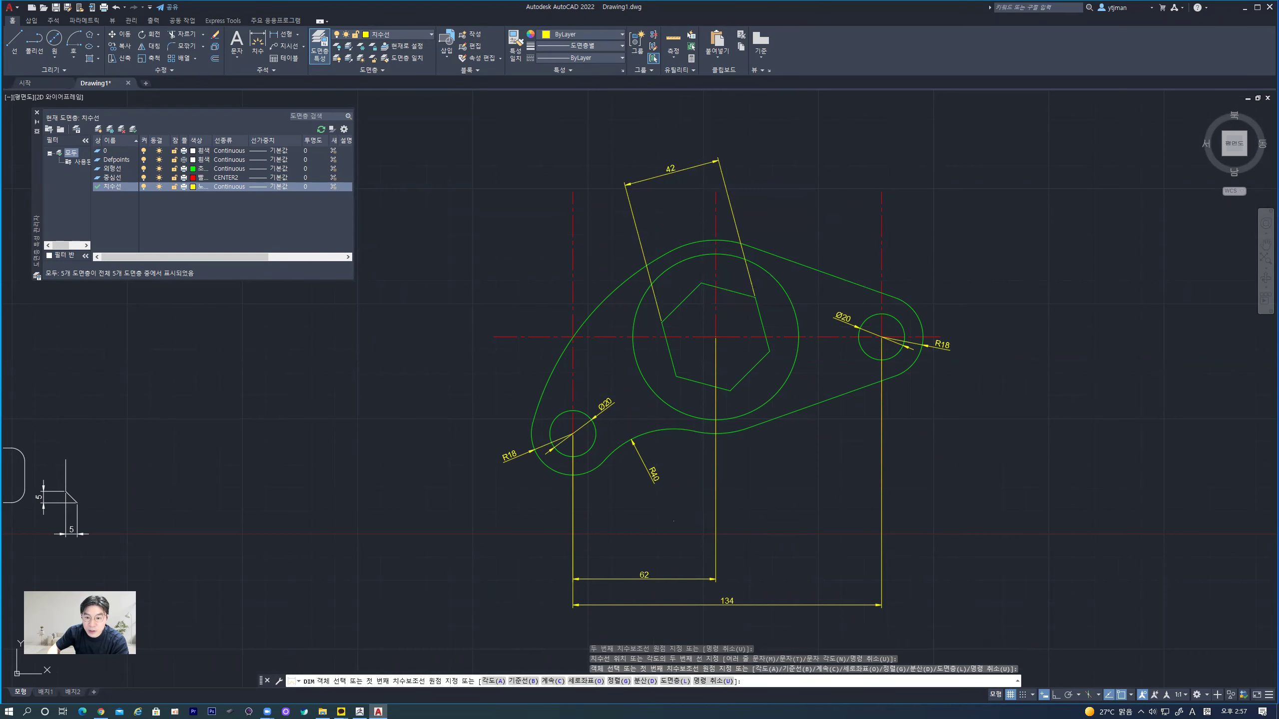
key("Return")
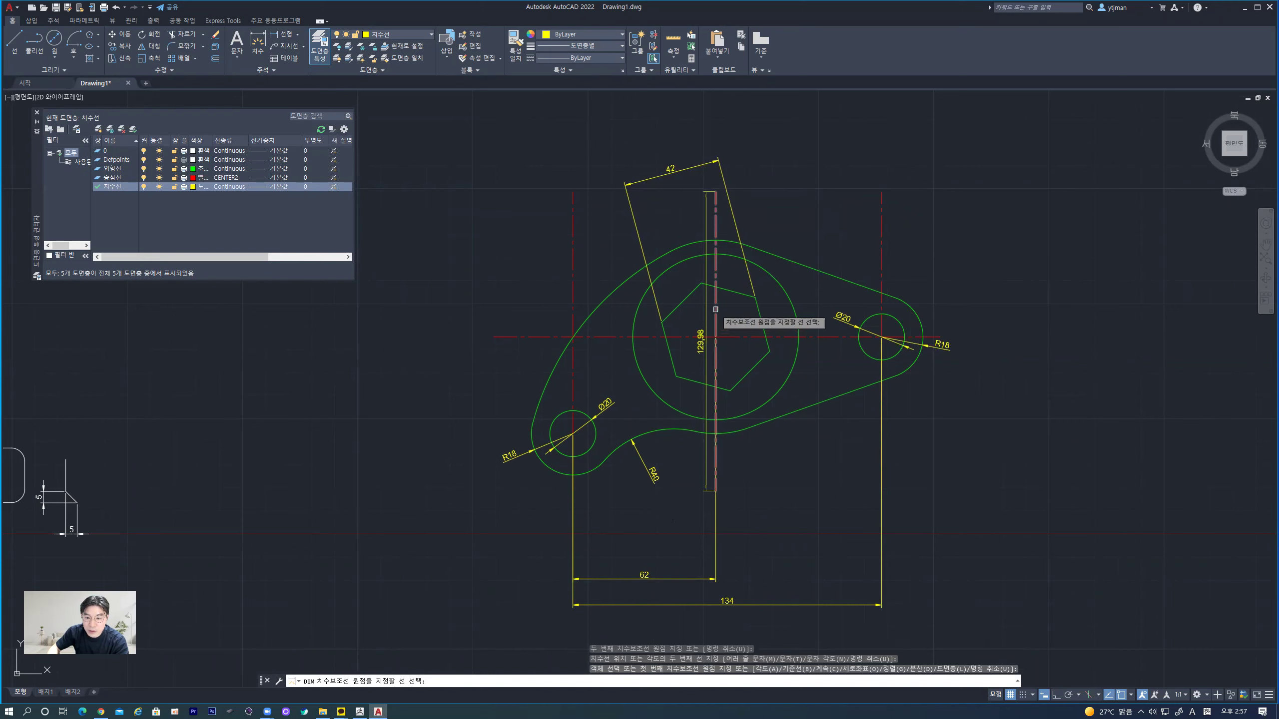
left_click(716, 309)
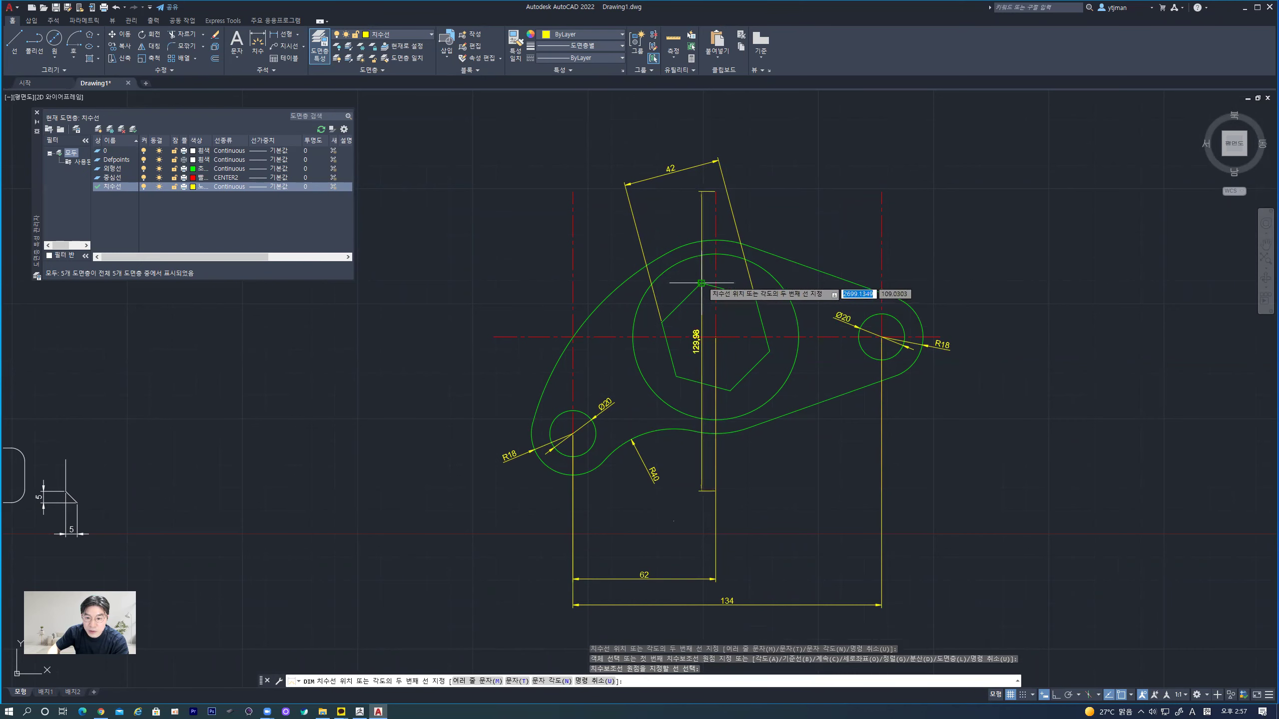
key("ctrl+z")
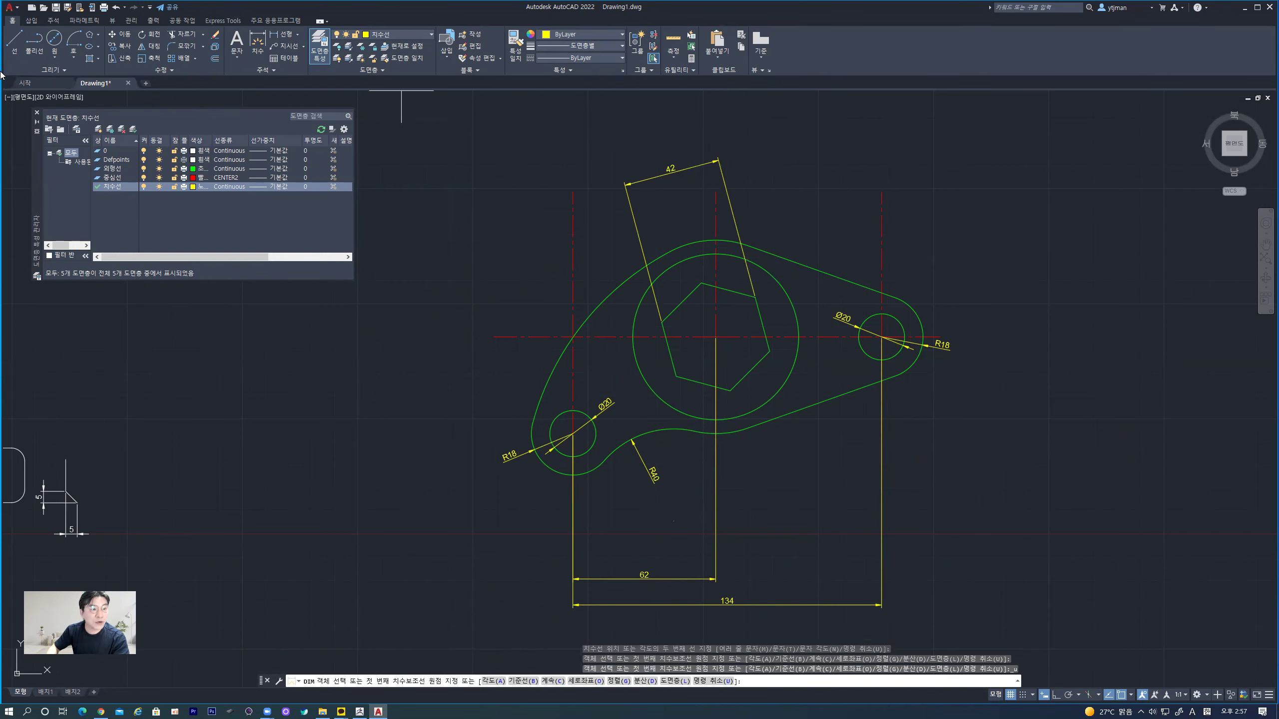
- Draw a slanted line from the big circle's centre up toward the 42 dimension
left_click(21, 48)
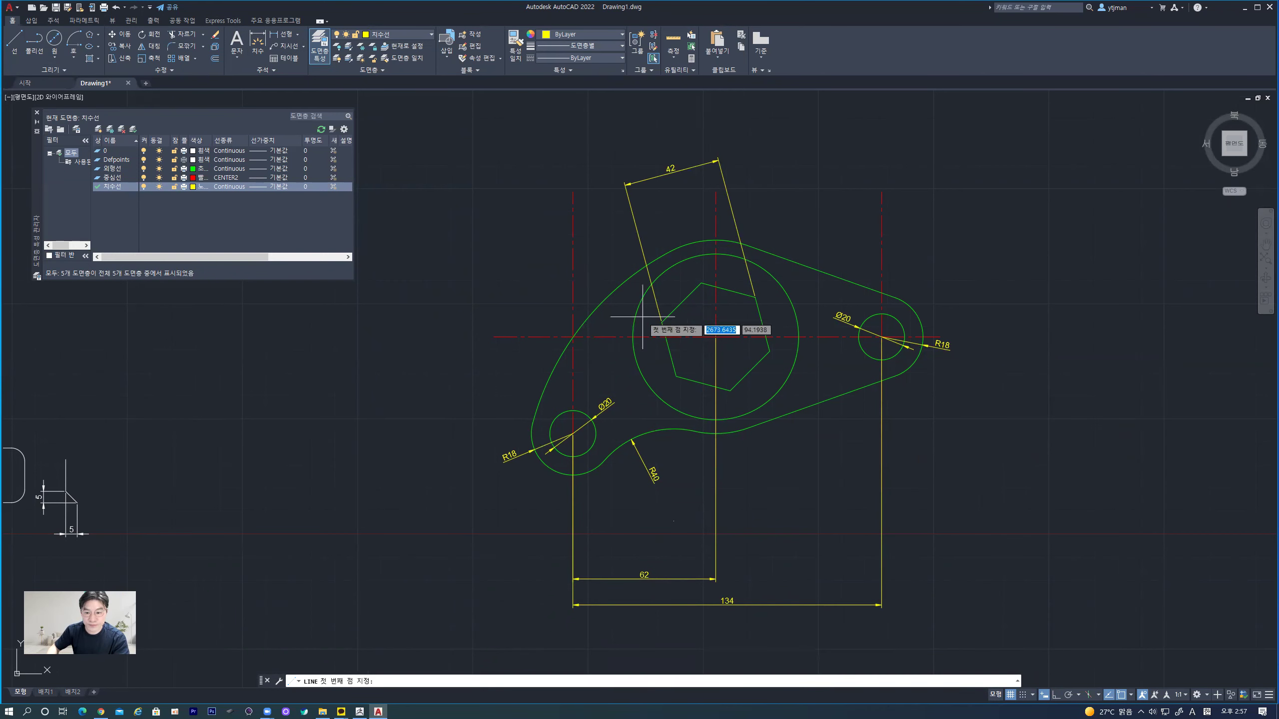
left_click(716, 337)
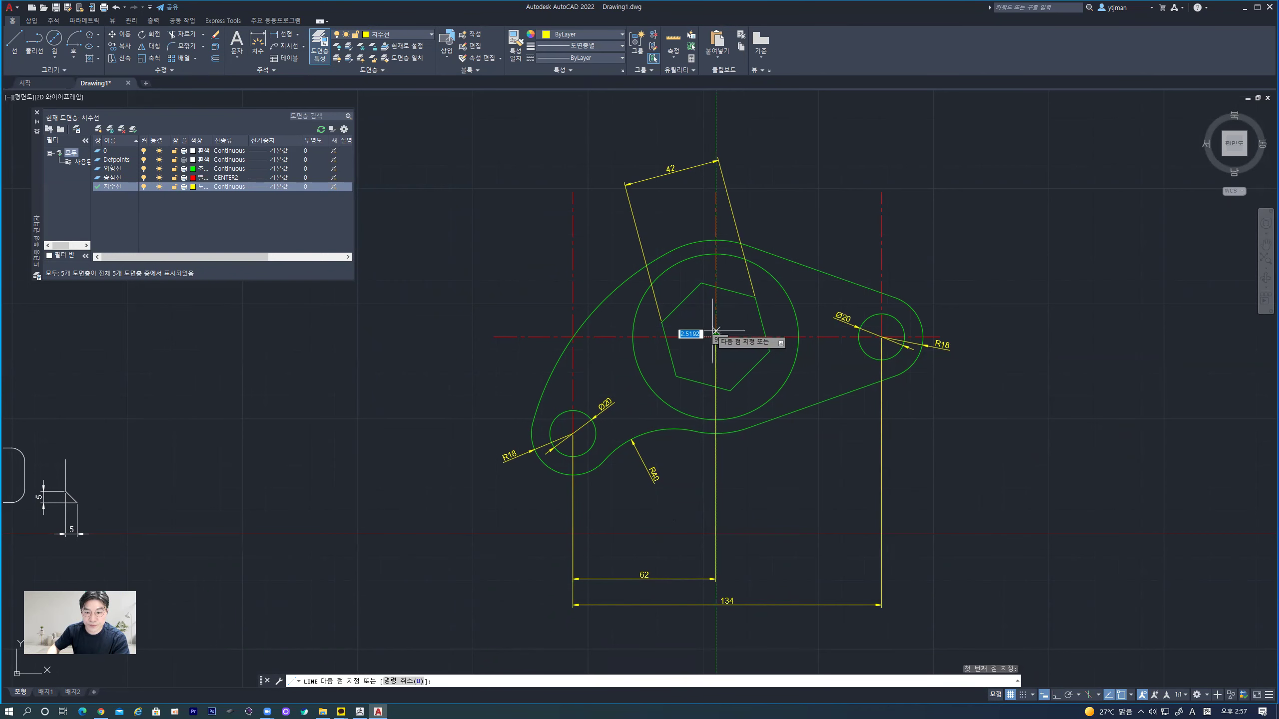
left_click(701, 283)
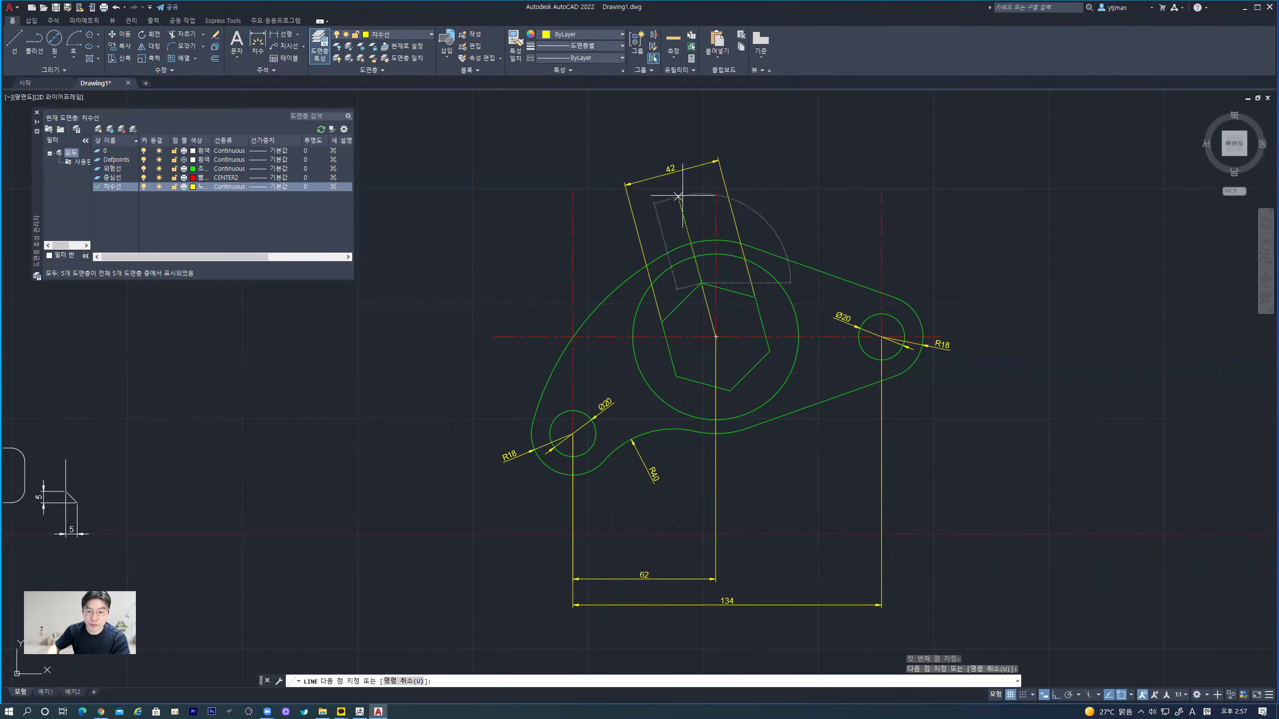
left_click(679, 196)
key("Escape")
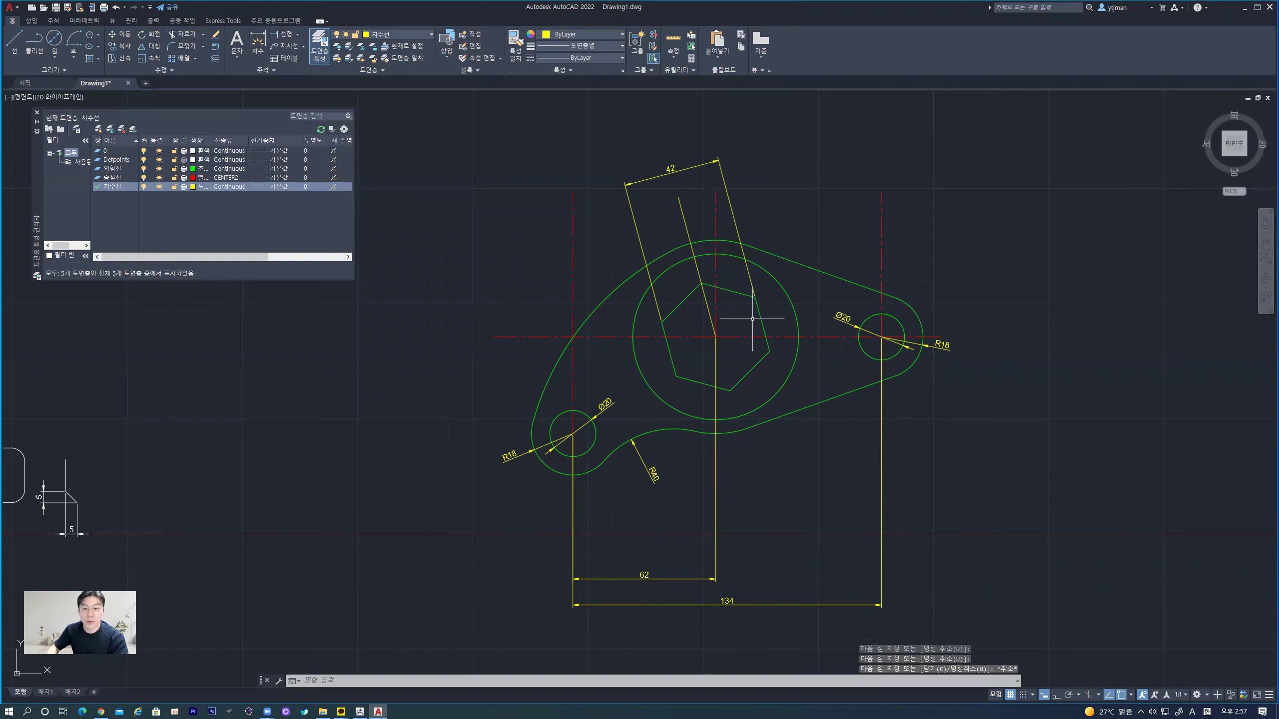
left_click(259, 42)
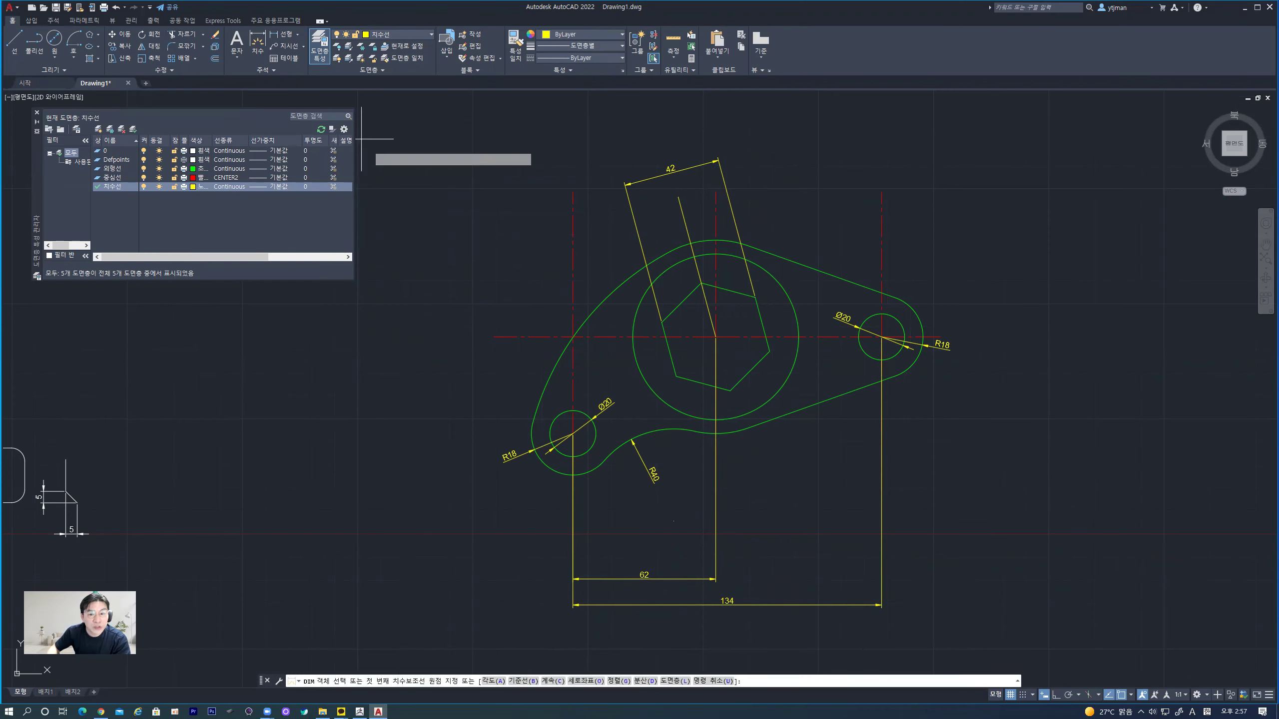
- Add a 15° angular dimension between the centre line and slanted line, and R42 on the large arc
left_click(717, 298)
left_click(697, 264)
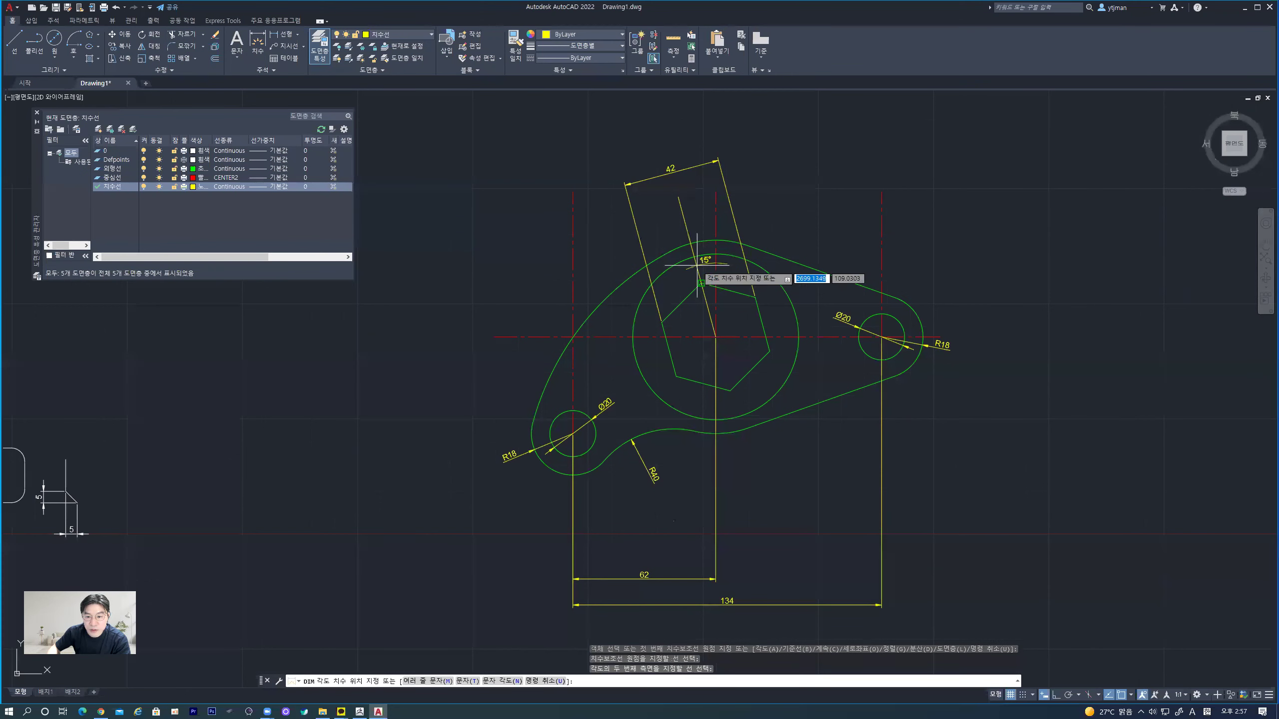
left_click(691, 206)
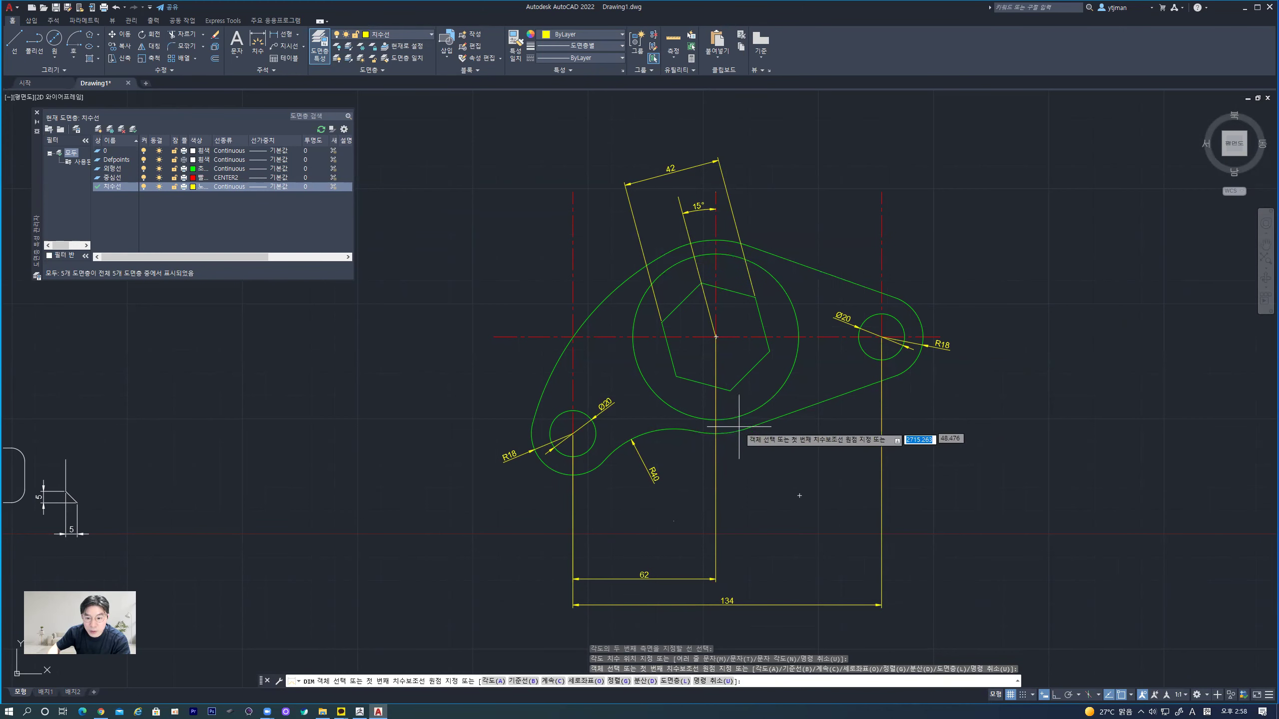
left_click(737, 431)
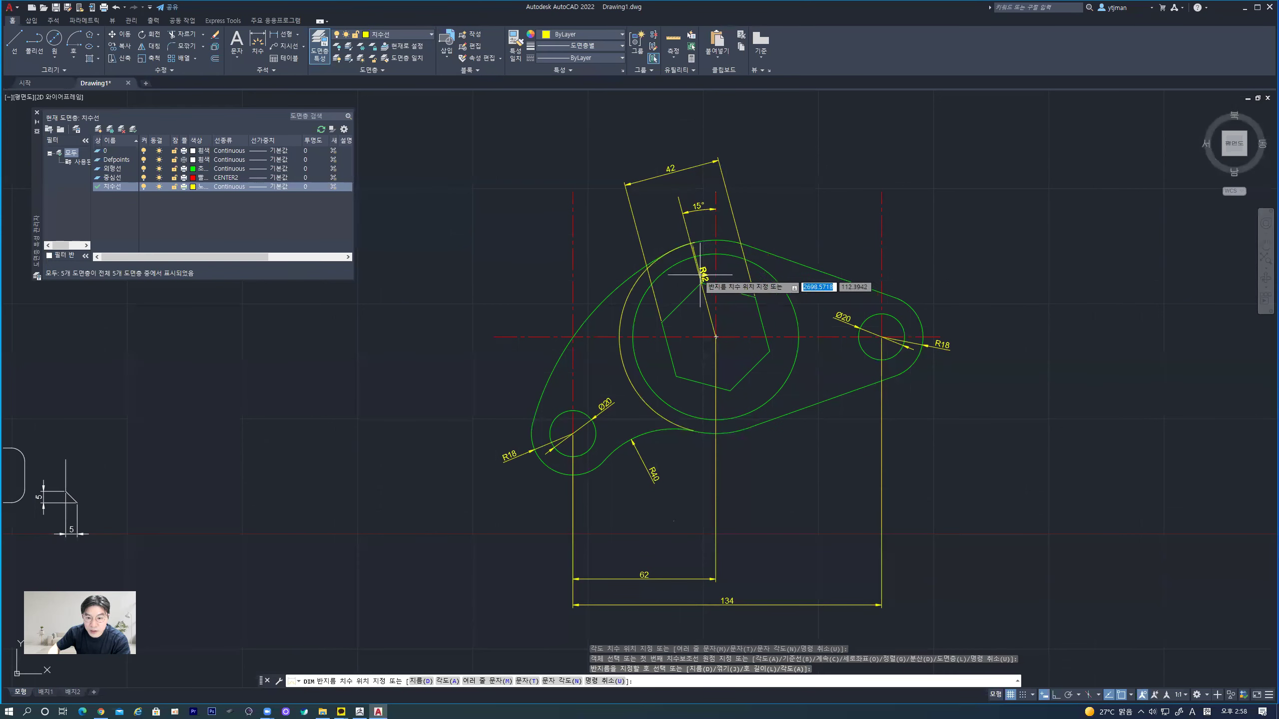
left_click(627, 257)
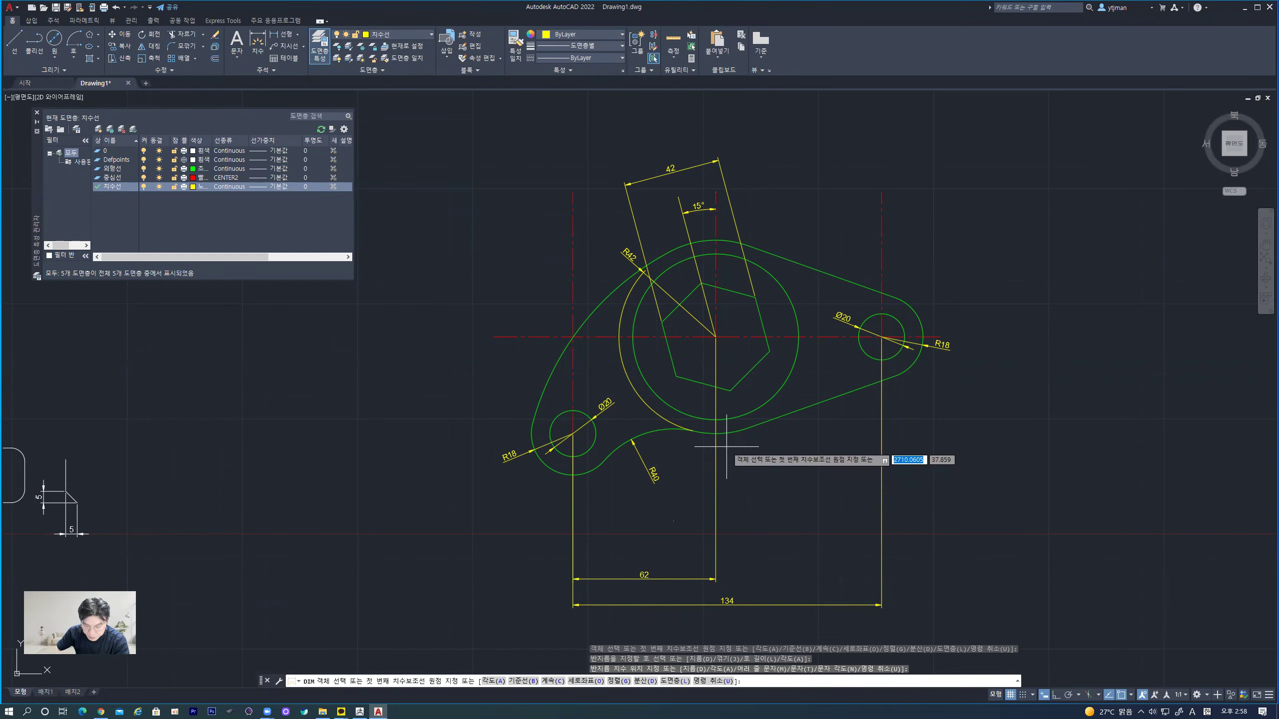
- Add a vertical 42 dimension between the left hole and big circle centres, left of the part
left_click(573, 433)
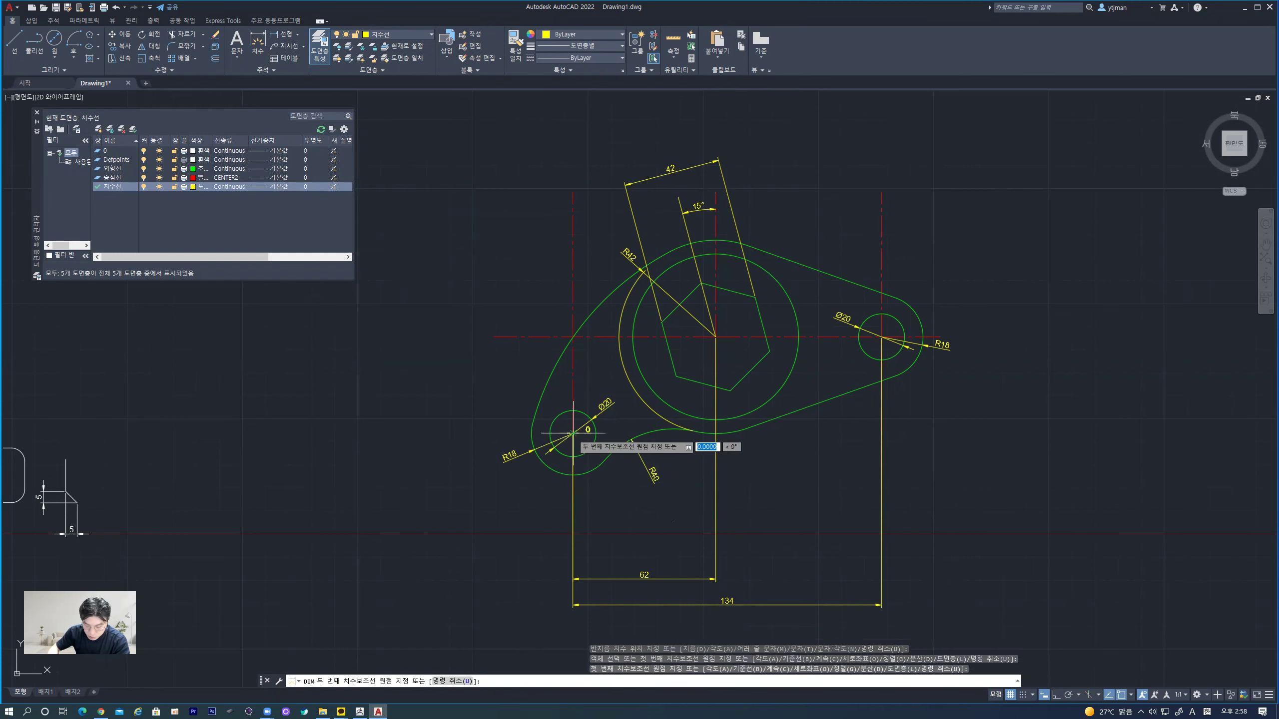
left_click(715, 337)
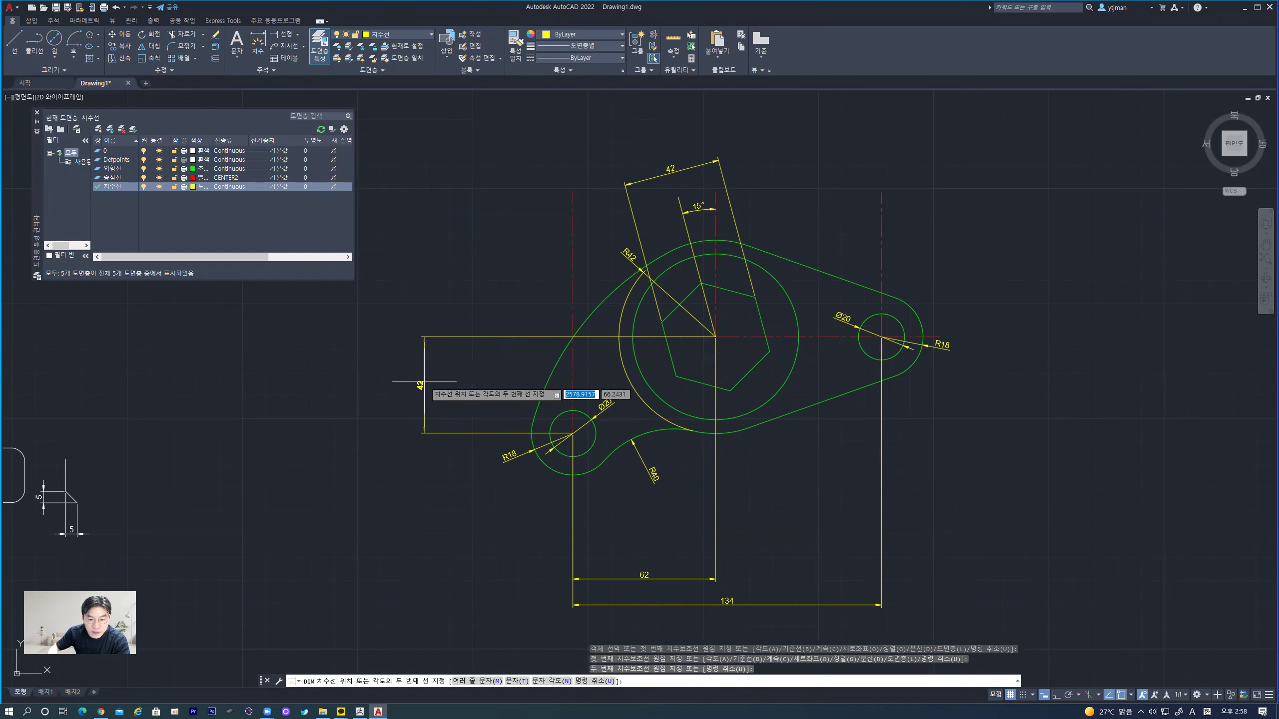
left_click(466, 381)
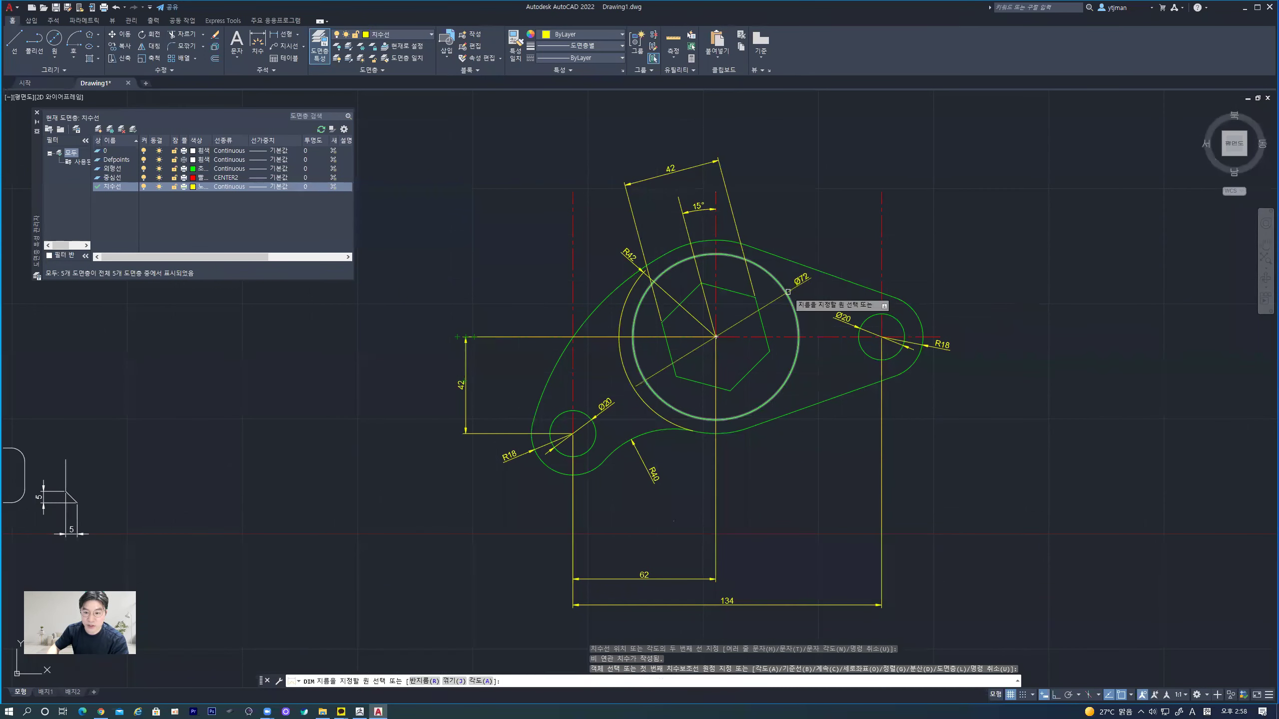
left_click(787, 294)
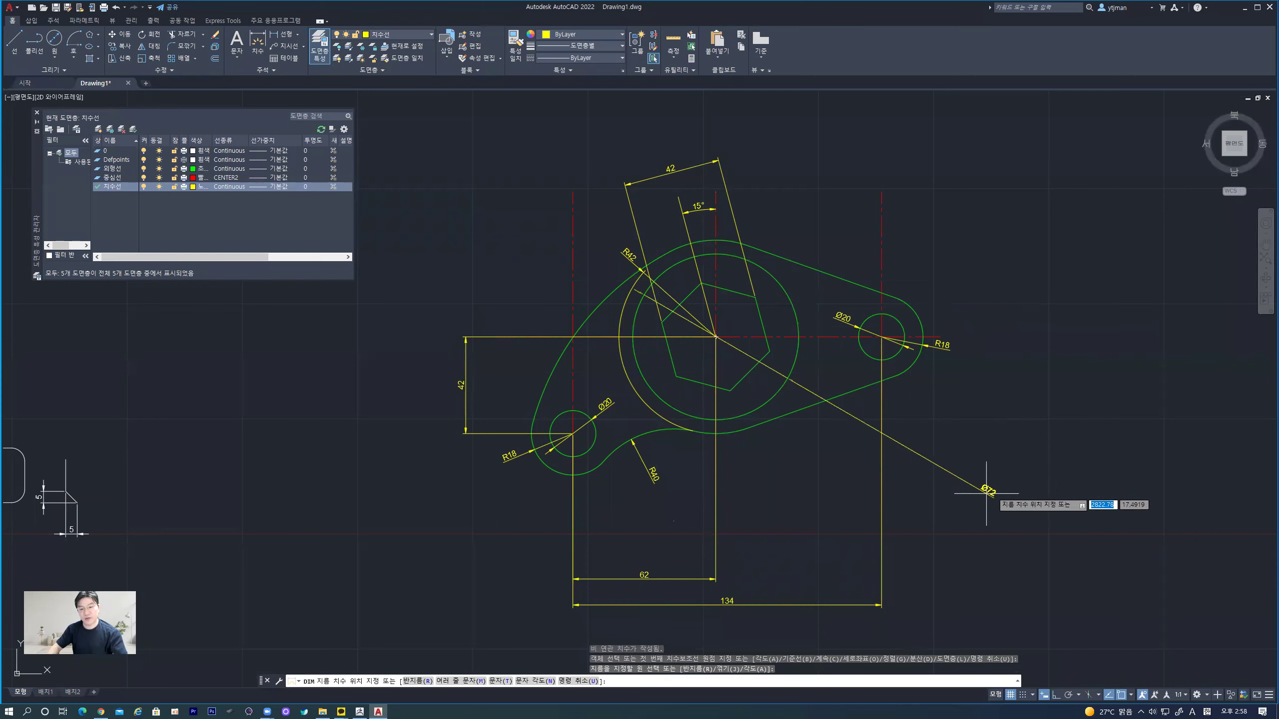
key("Escape")
middle_click_drag(891, 440, 835, 413)
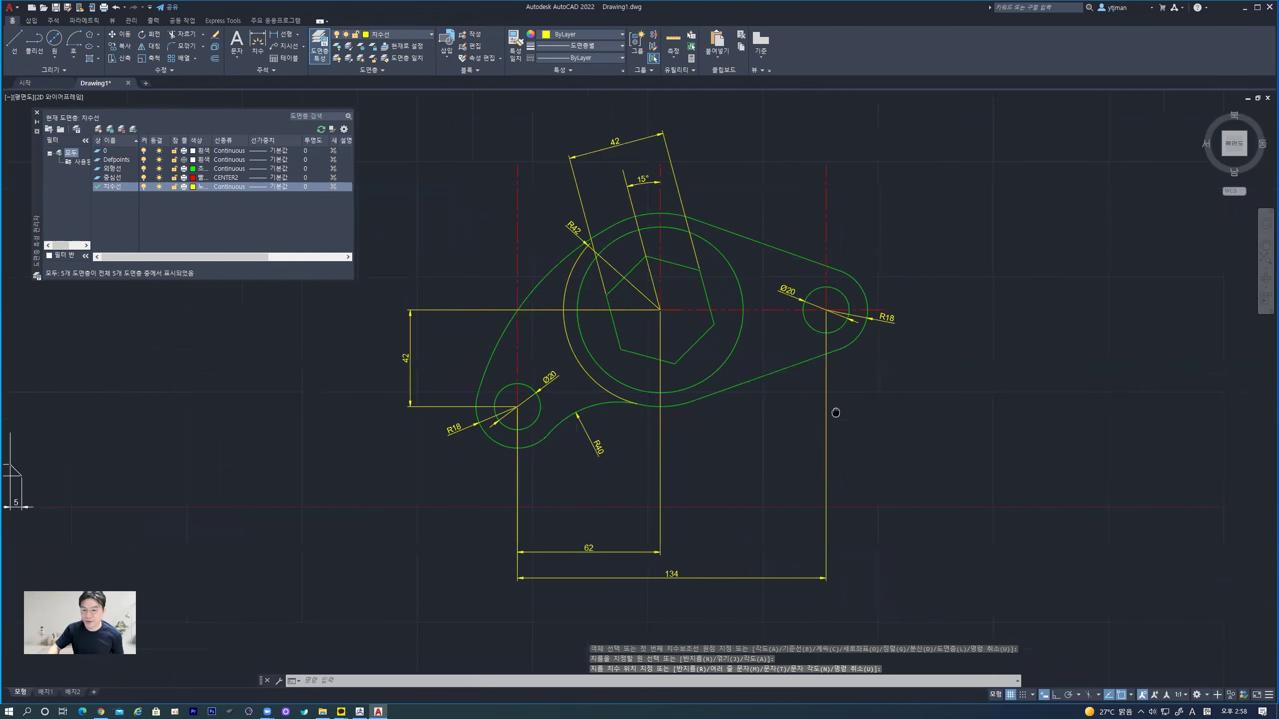
scroll(815, 491, "down", 2)
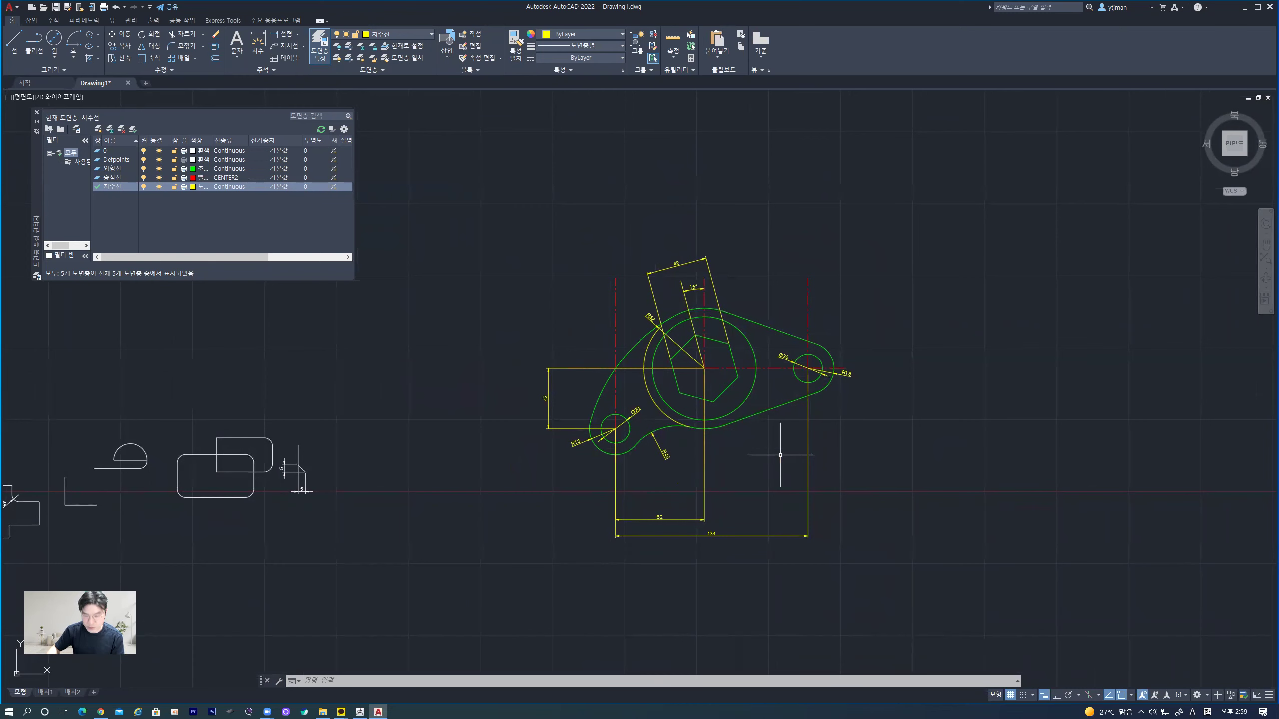
scroll(705, 446, "up", 1)
scroll(684, 443, "up", 3)
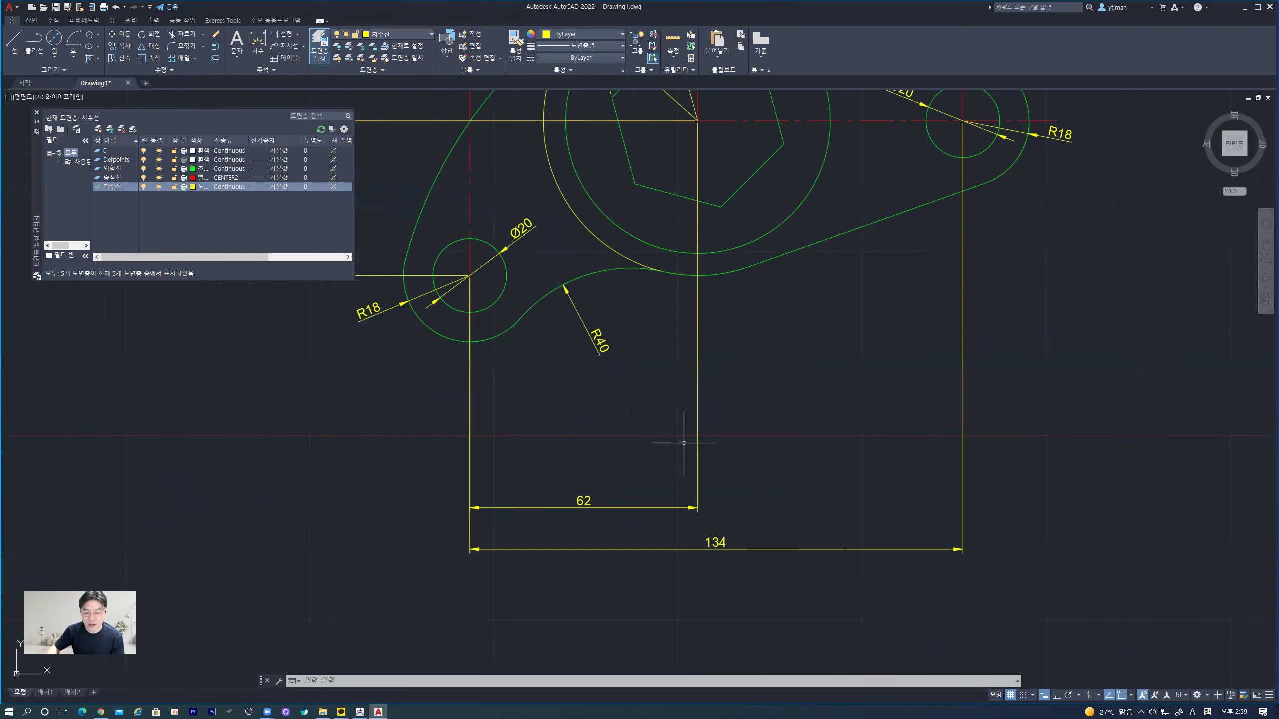
scroll(894, 361, "down", 2)
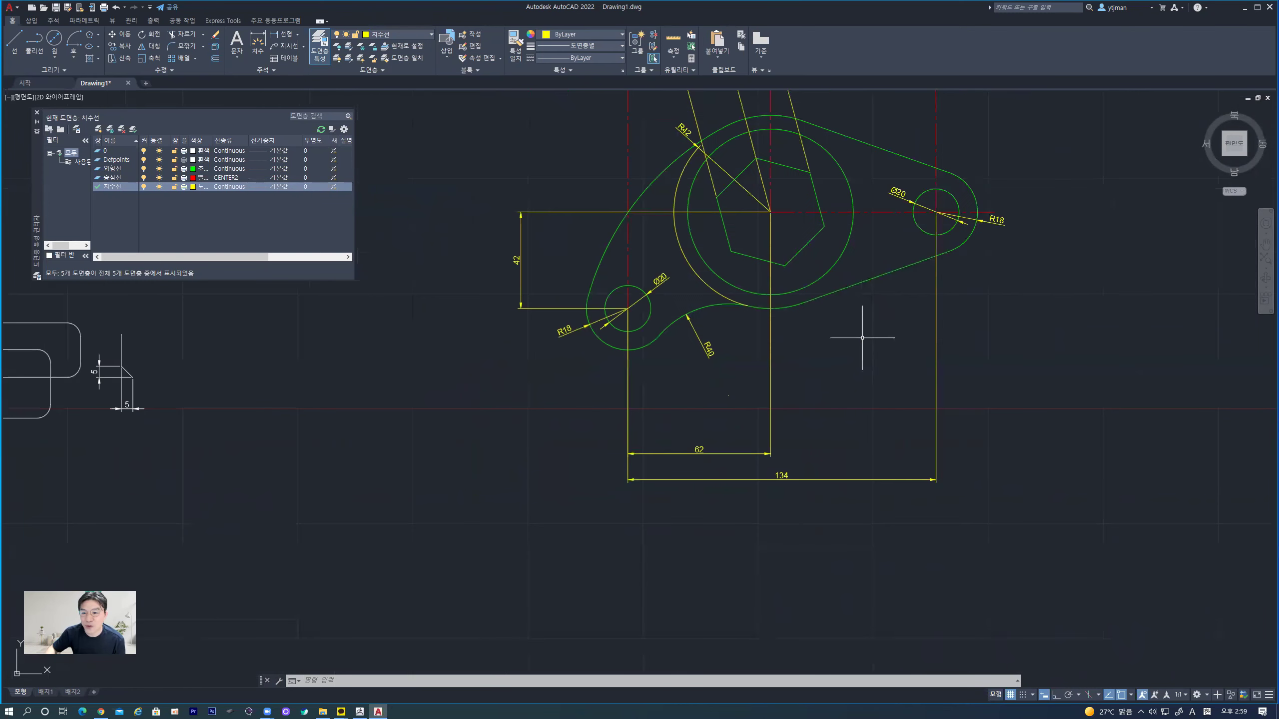
middle_click_drag(861, 337, 804, 431)
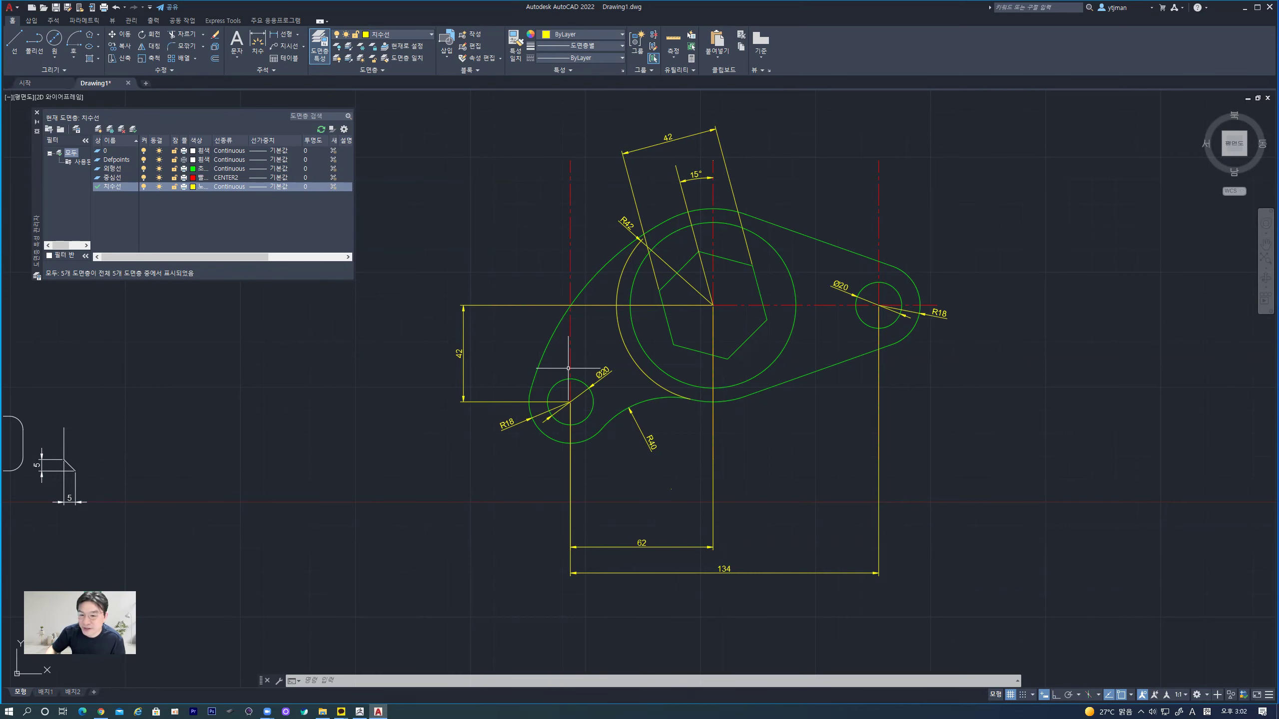
middle_click_drag(810, 421, 788, 420)
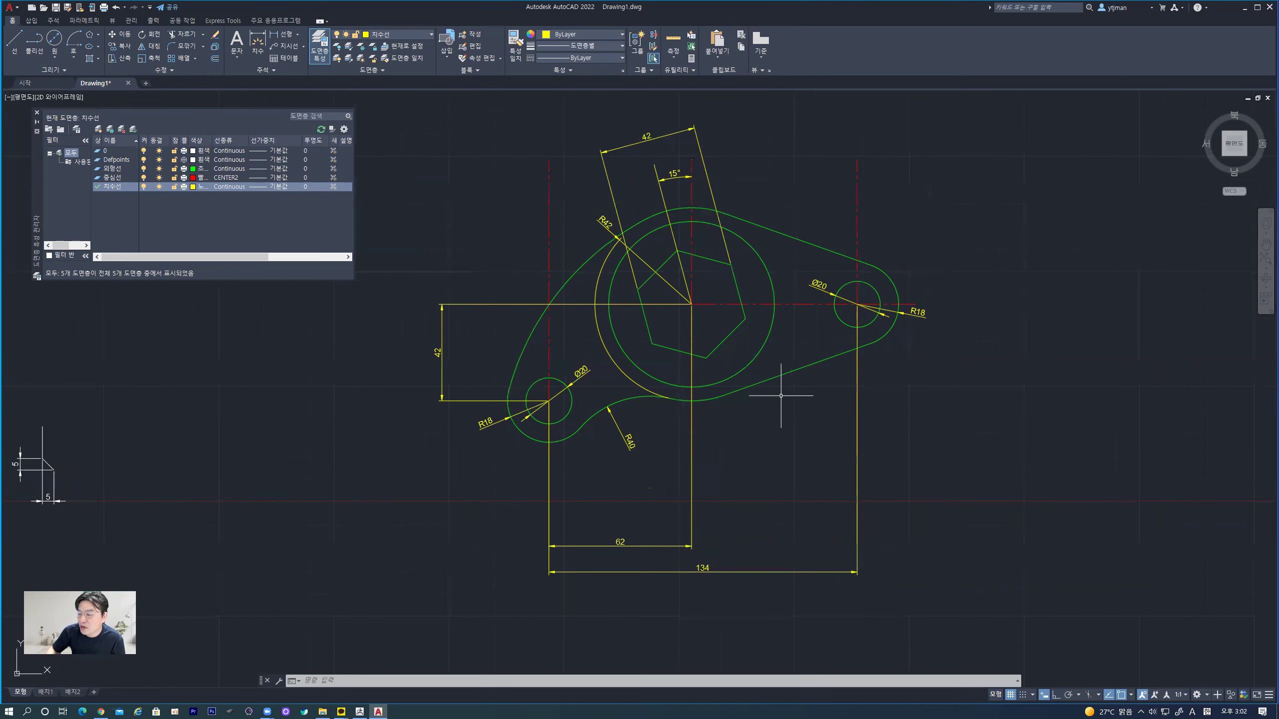